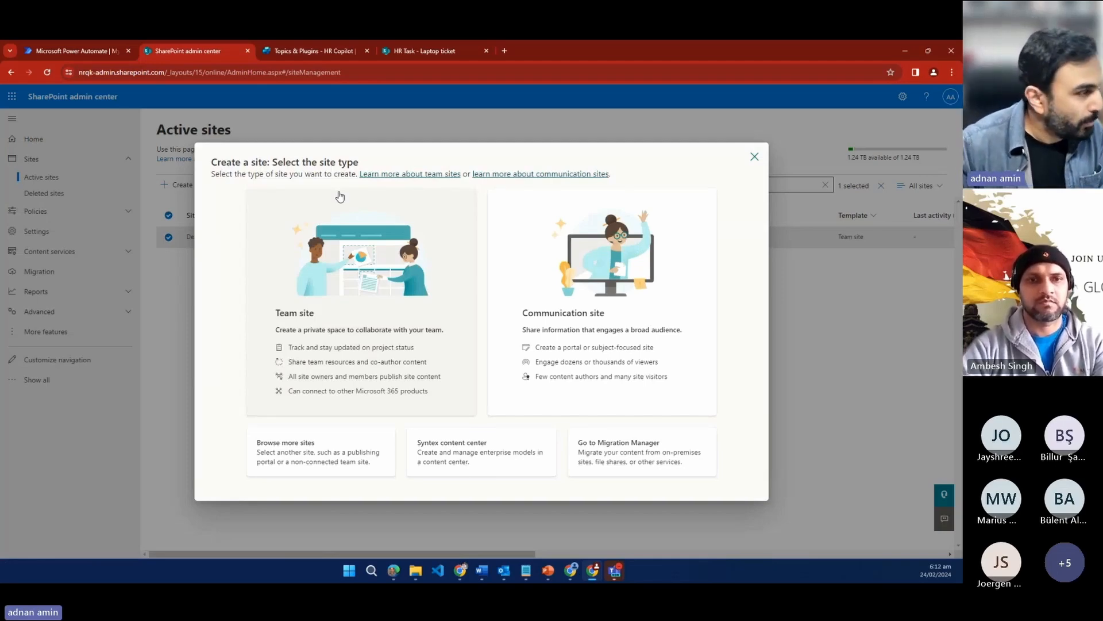
# Step: Start a new team site based on Microsoft's Standard team template
pyautogui.click(353, 294)
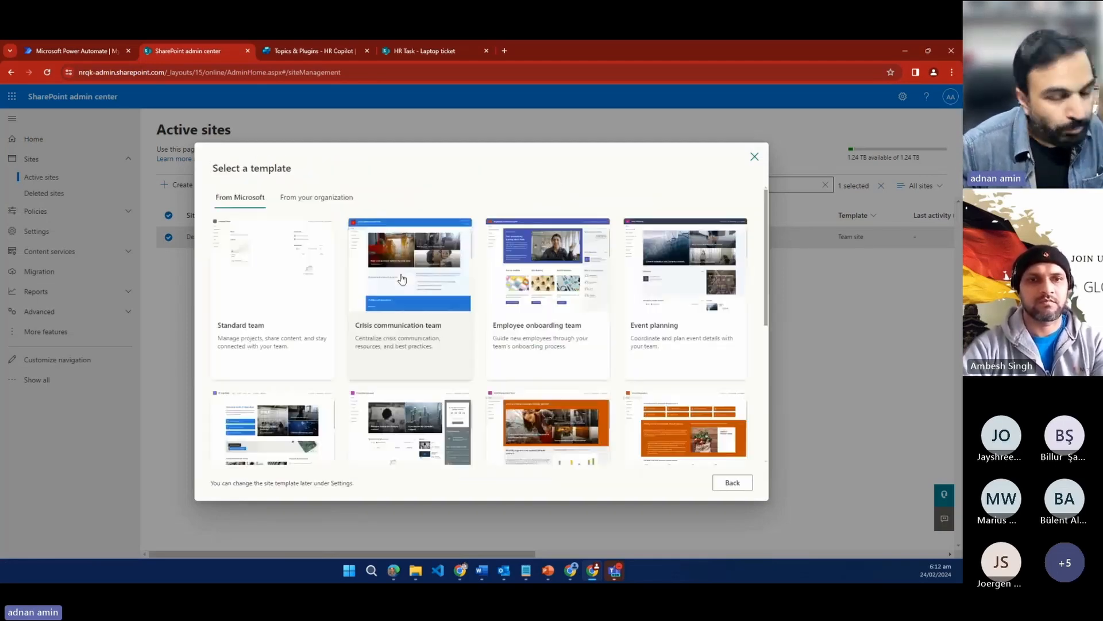
pyautogui.click(256, 272)
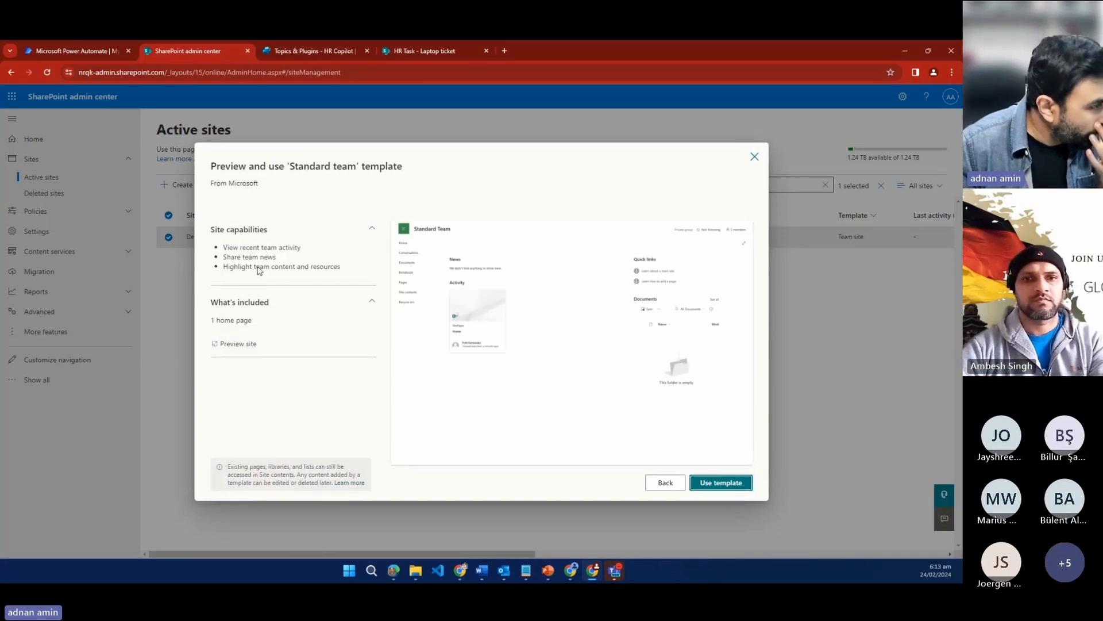
pyautogui.click(704, 484)
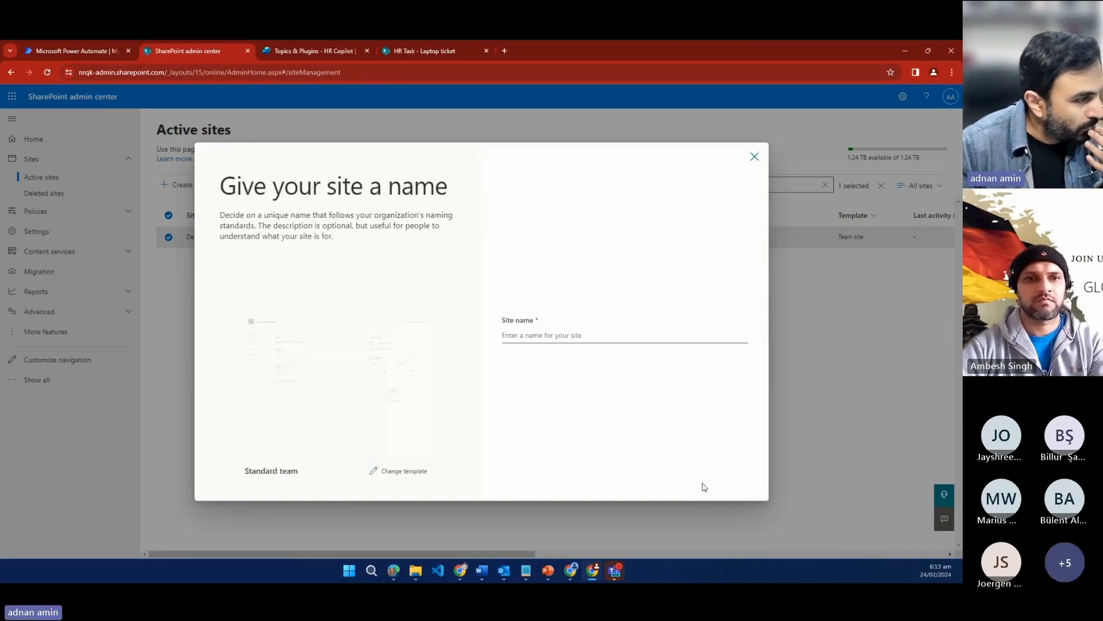
# Step: Name the new site PowerPlatformDemo
pyautogui.click(548, 340)
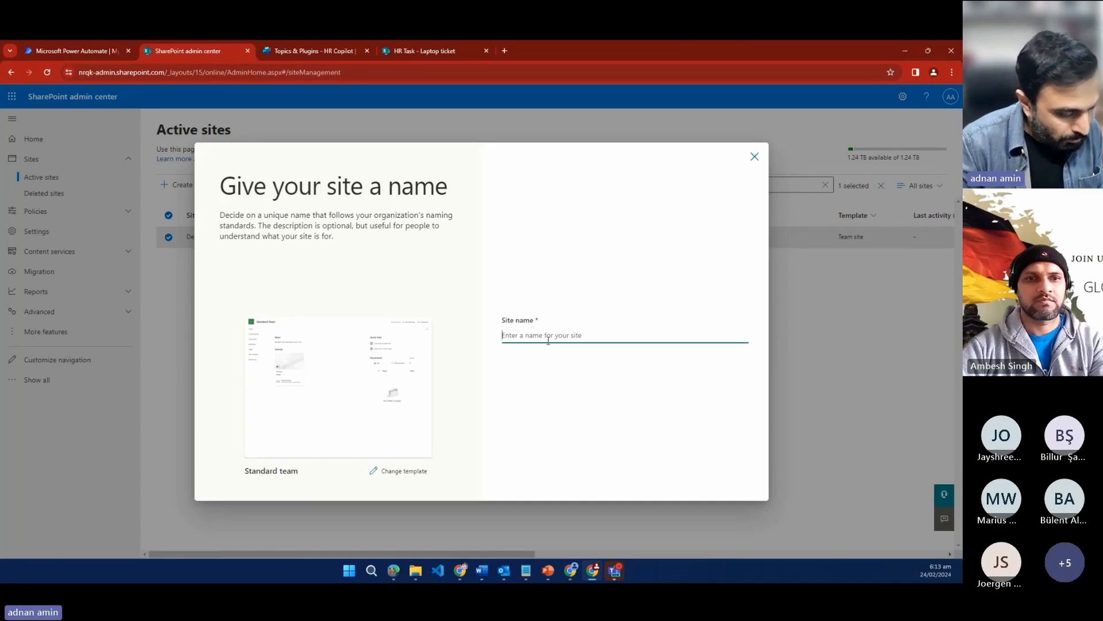
pyautogui.write('P')
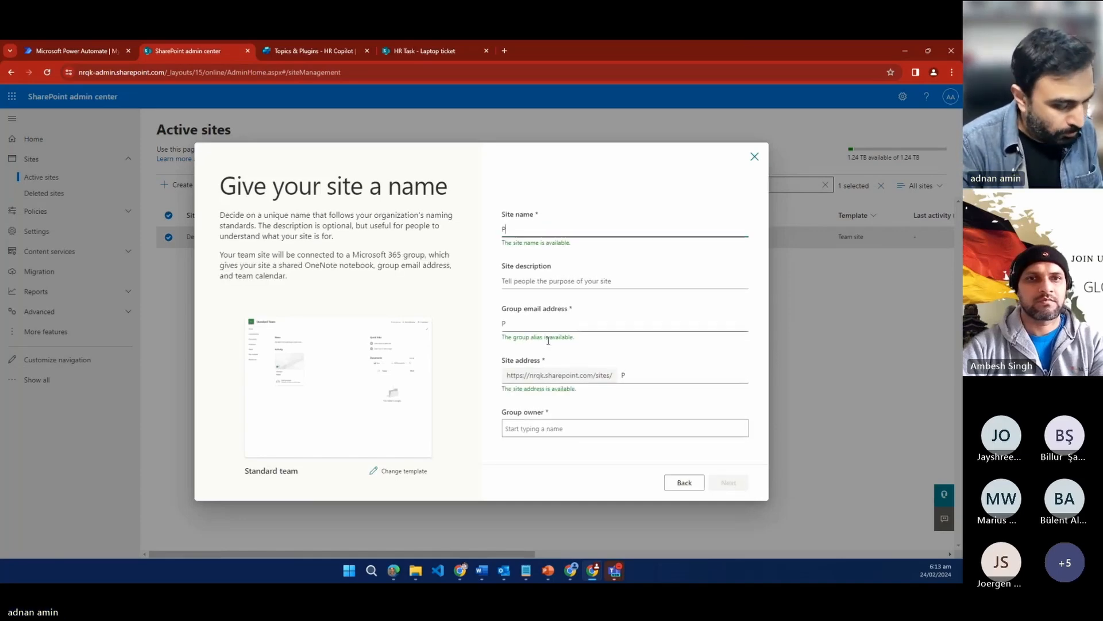
pyautogui.write('Ower')
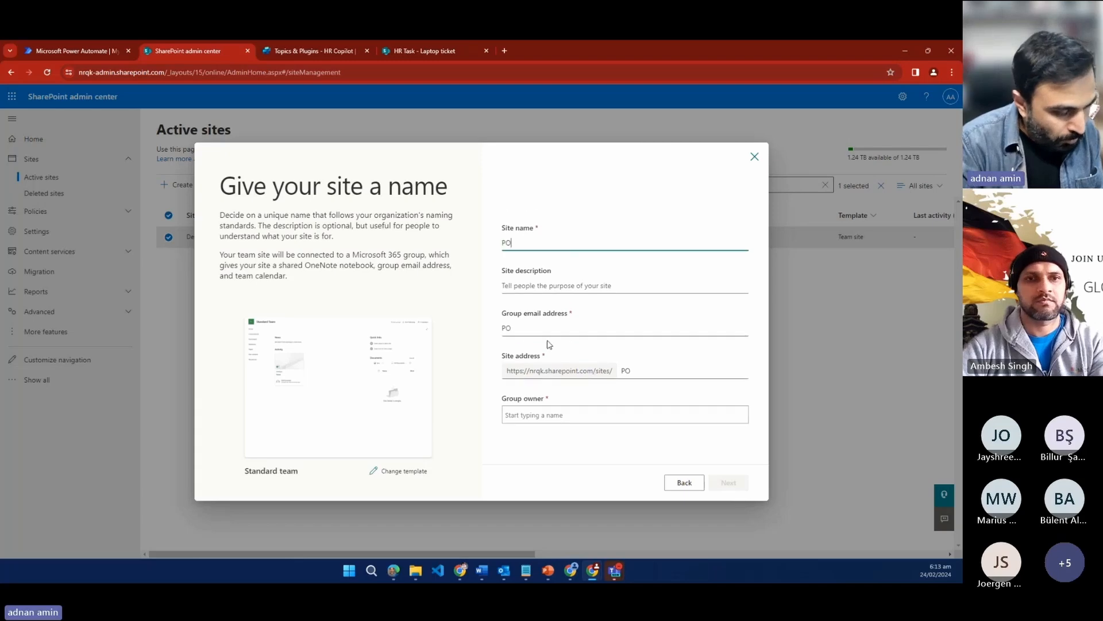
pyautogui.press('BackSpace')
pyautogui.press('BackSpace')
pyautogui.press('BackSpace')
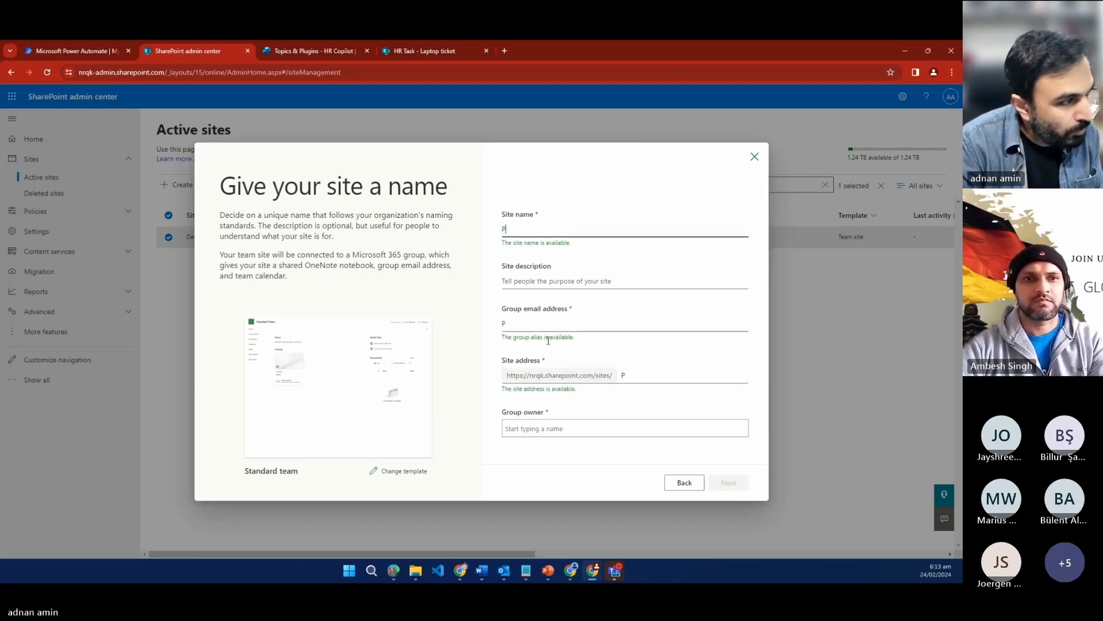
pyautogui.write('owerPla')
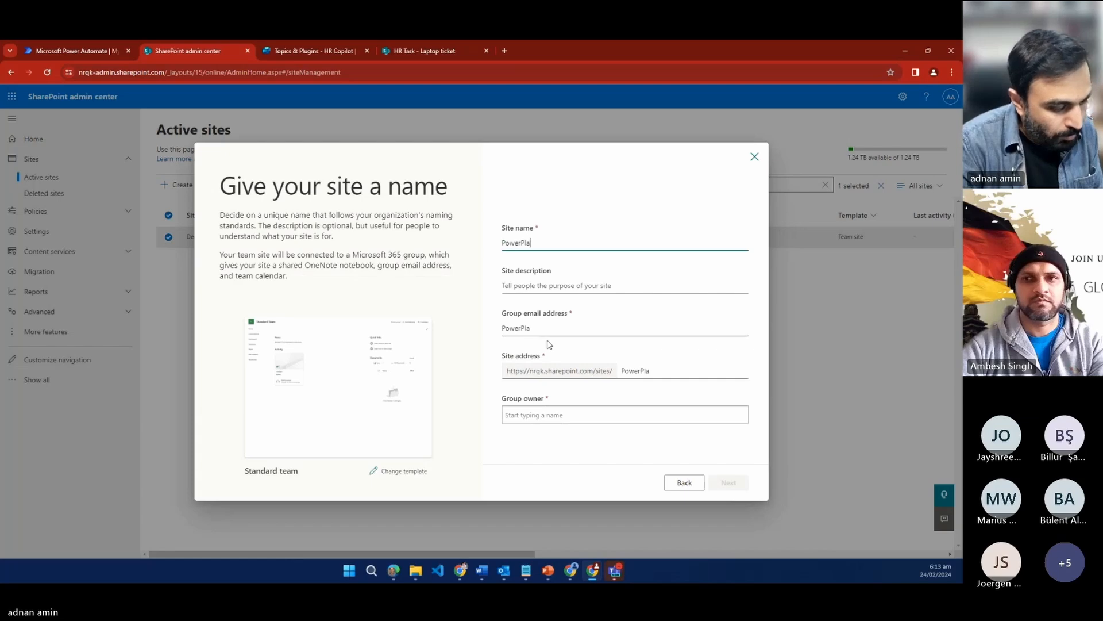
pyautogui.write('tf')
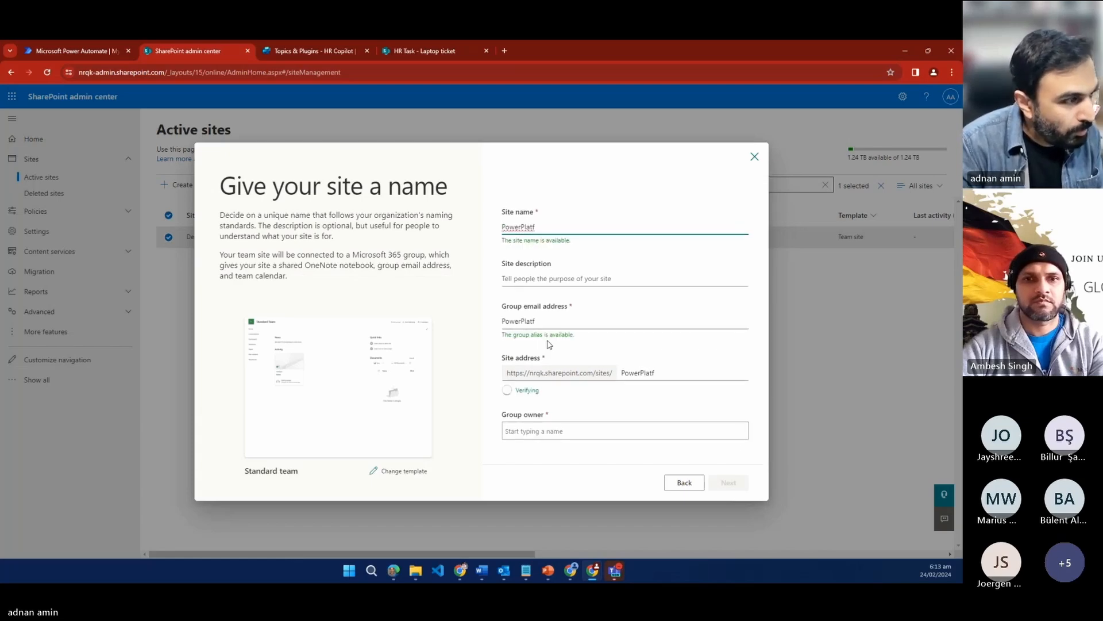
pyautogui.write('ormDemo')
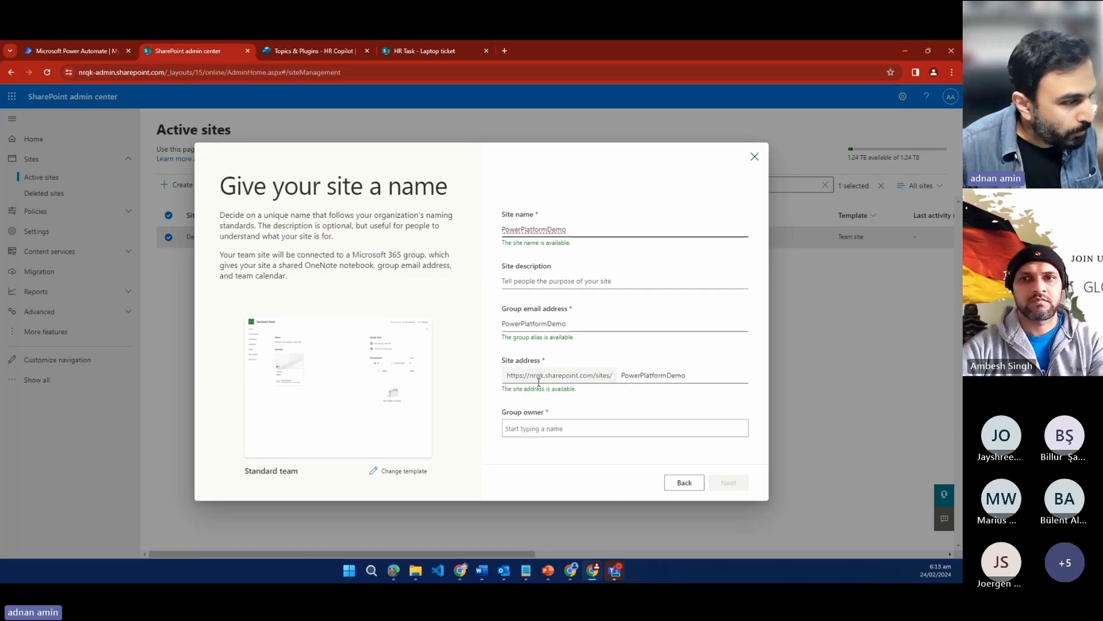
# Step: Assign the administrator's account as group owner and create the site with the default privacy, language and time zone, adding no members
pyautogui.click(548, 429)
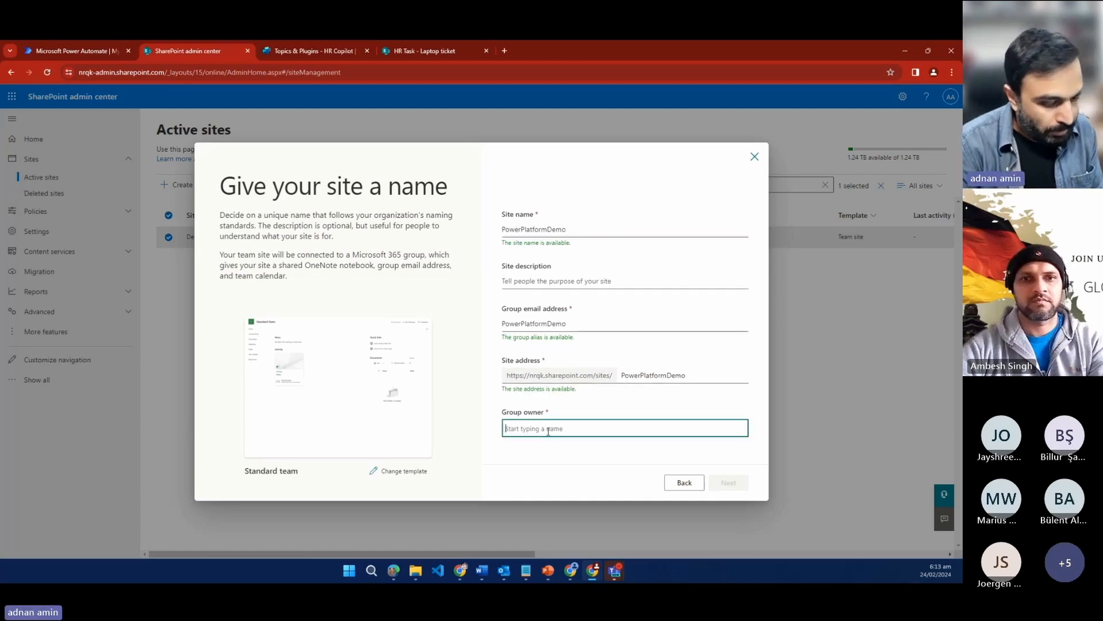
pyautogui.write('mstech')
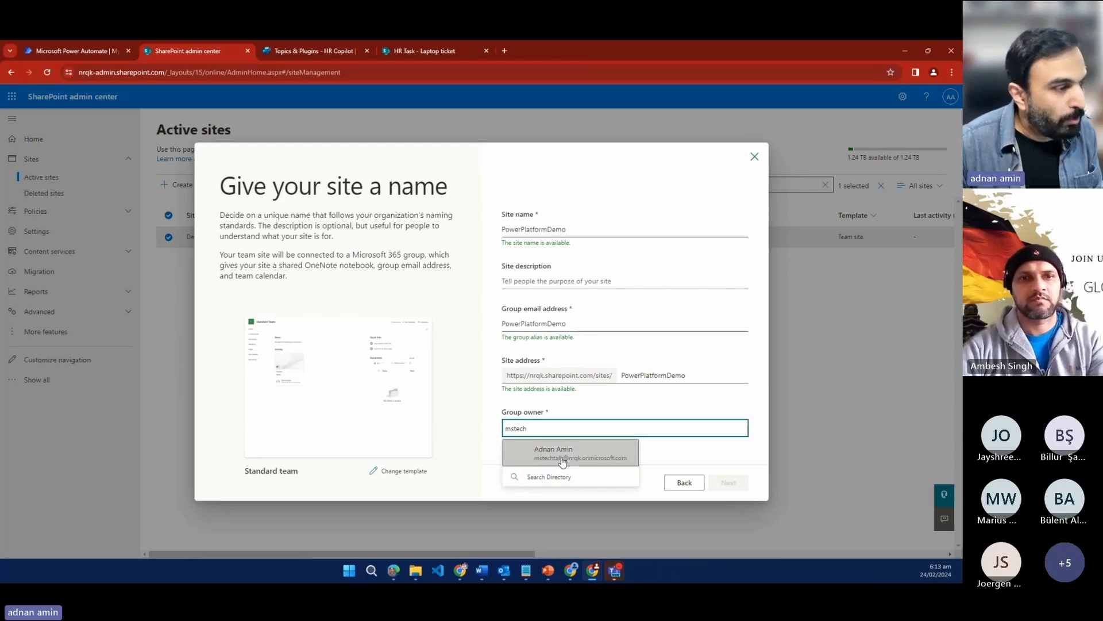
pyautogui.click(559, 454)
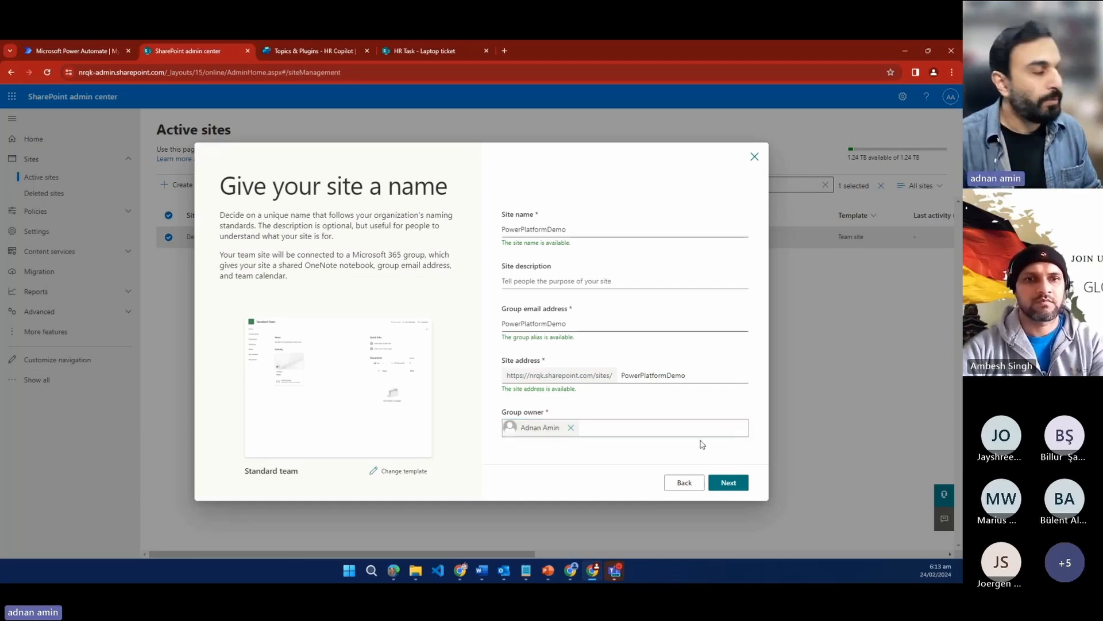
pyautogui.click(742, 484)
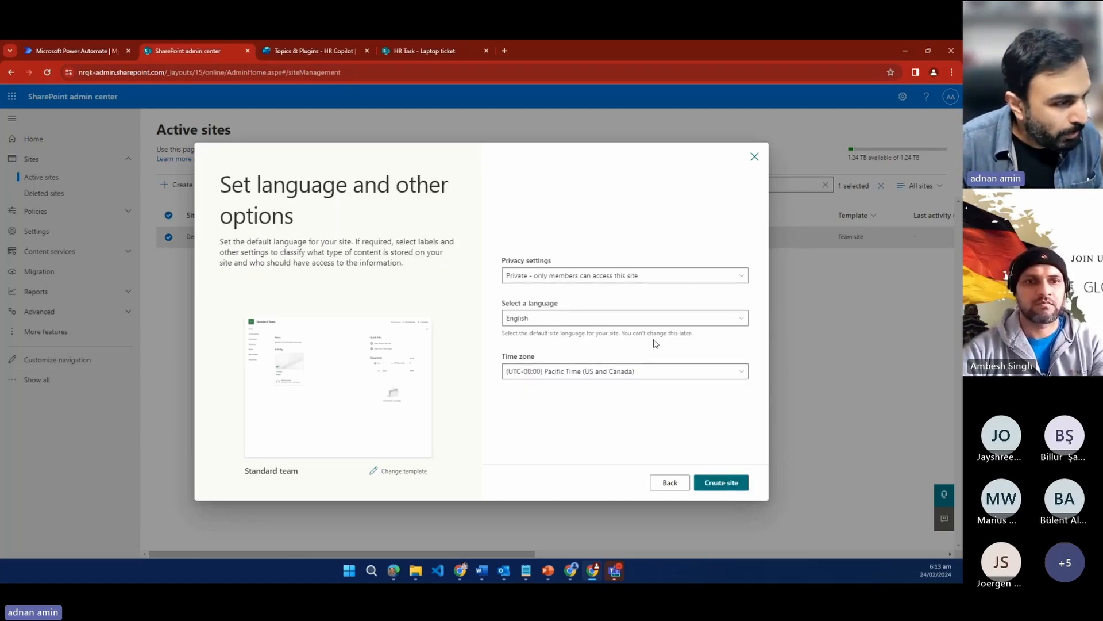
pyautogui.click(726, 488)
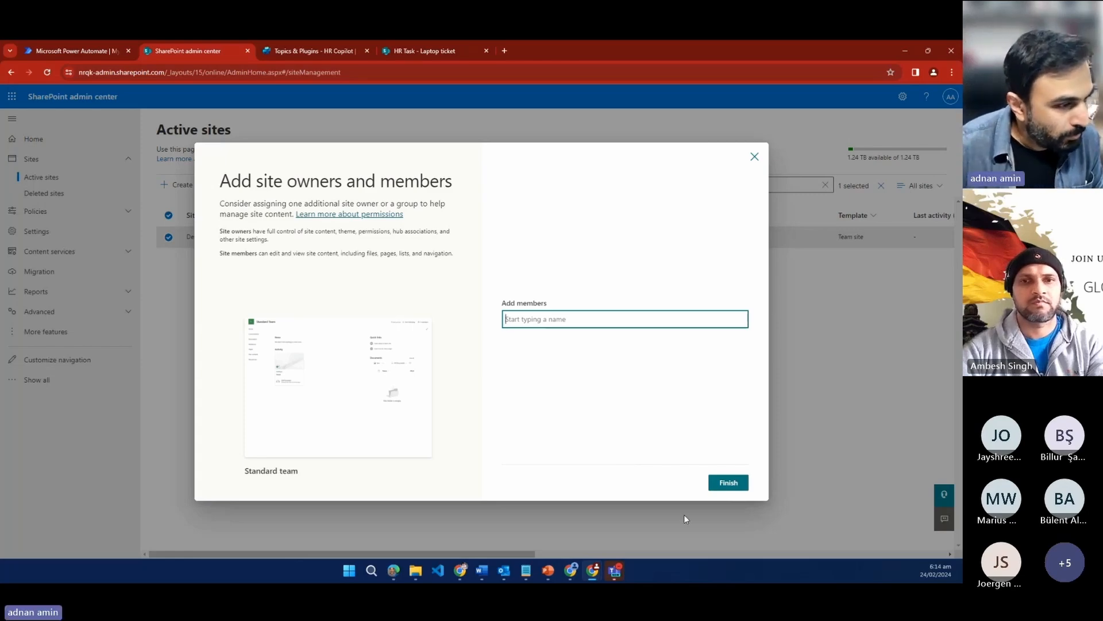
pyautogui.click(729, 482)
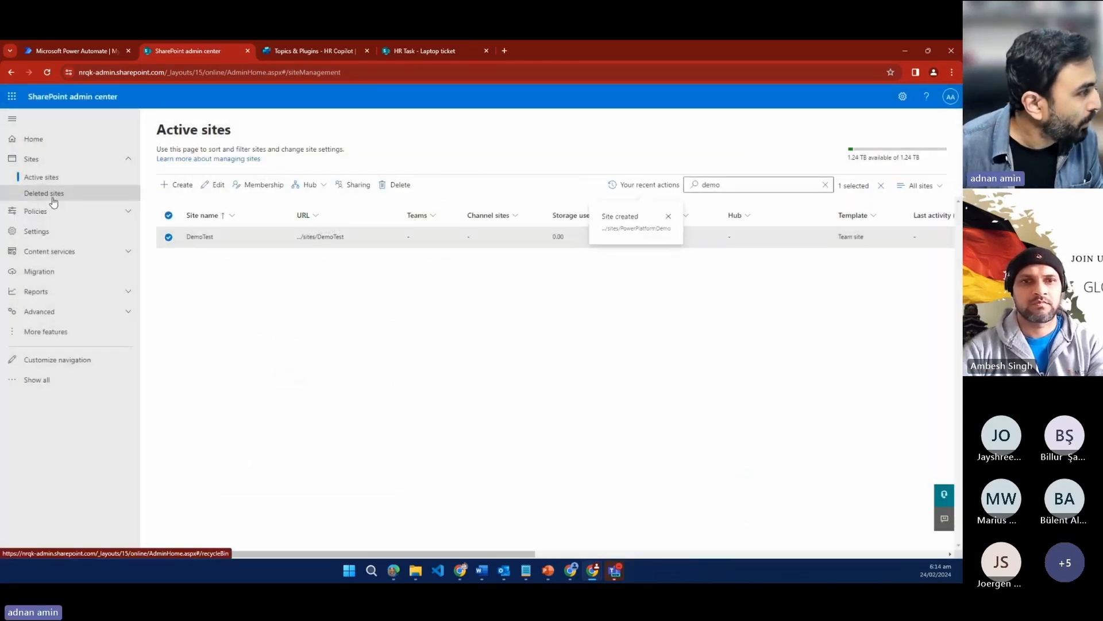
# Step: Reload the active sites list, search it for "power" and open the PowerPlatformDemo site
pyautogui.click(51, 194)
pyautogui.click(52, 183)
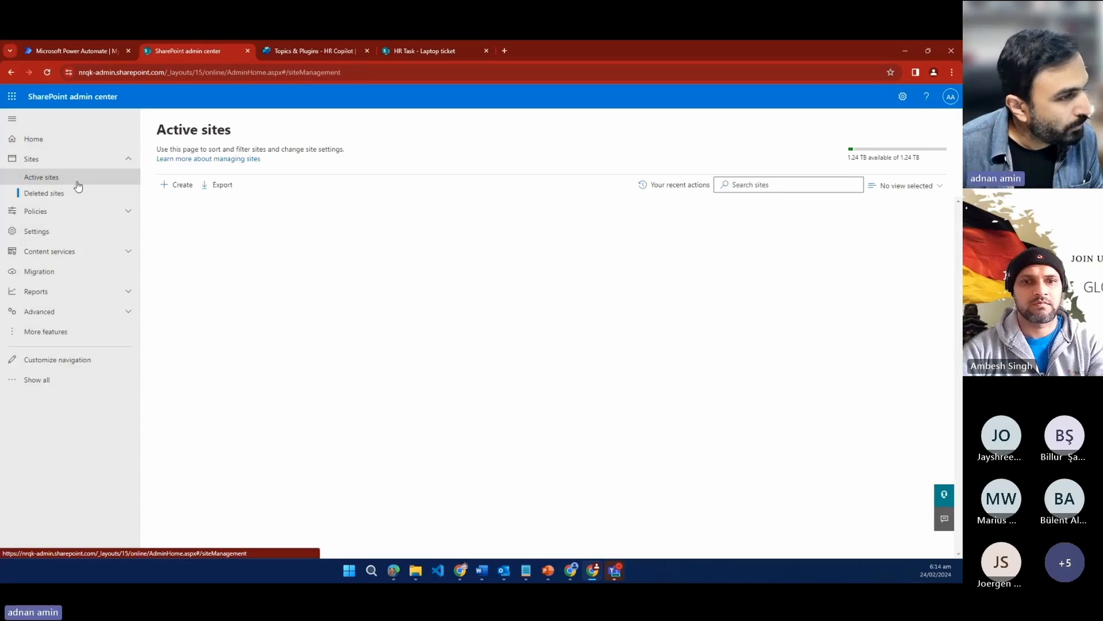
pyautogui.click(765, 185)
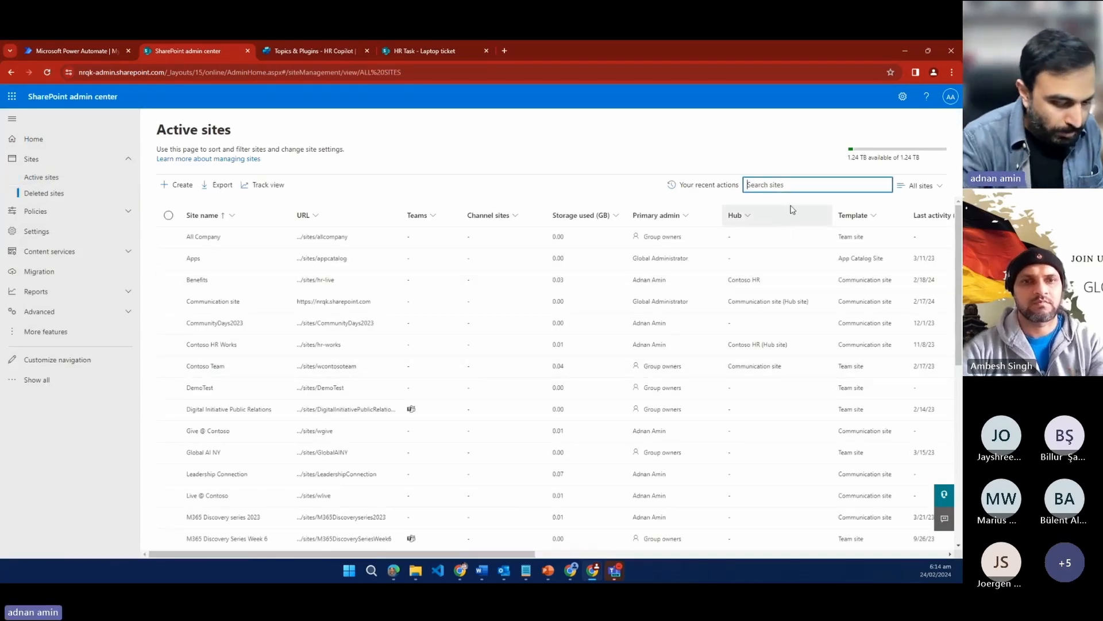
pyautogui.write('power')
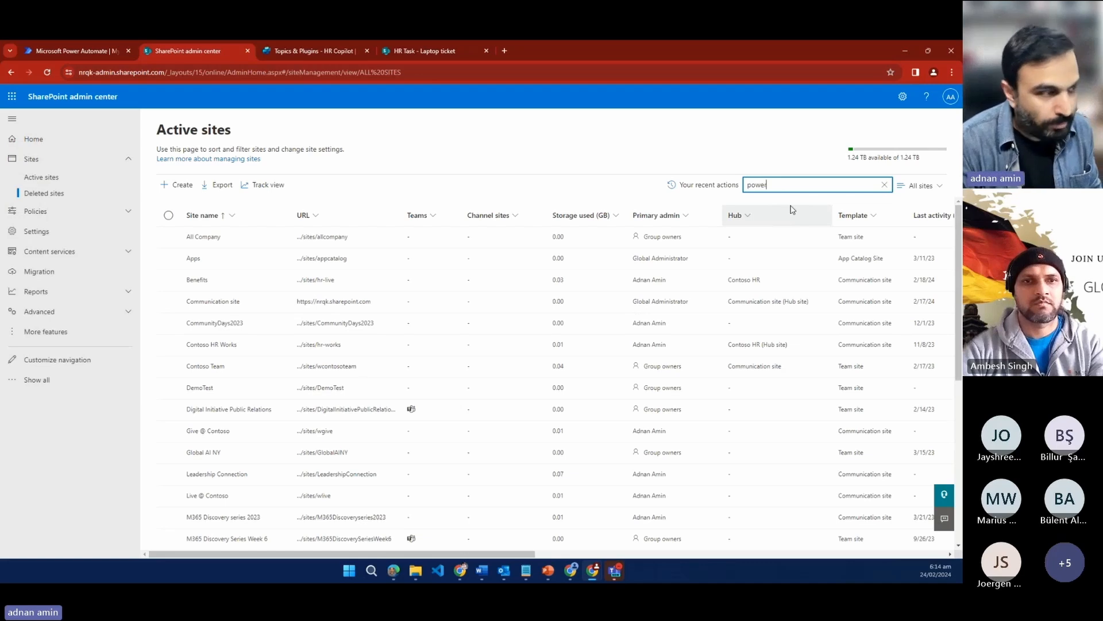
pyautogui.press('Return')
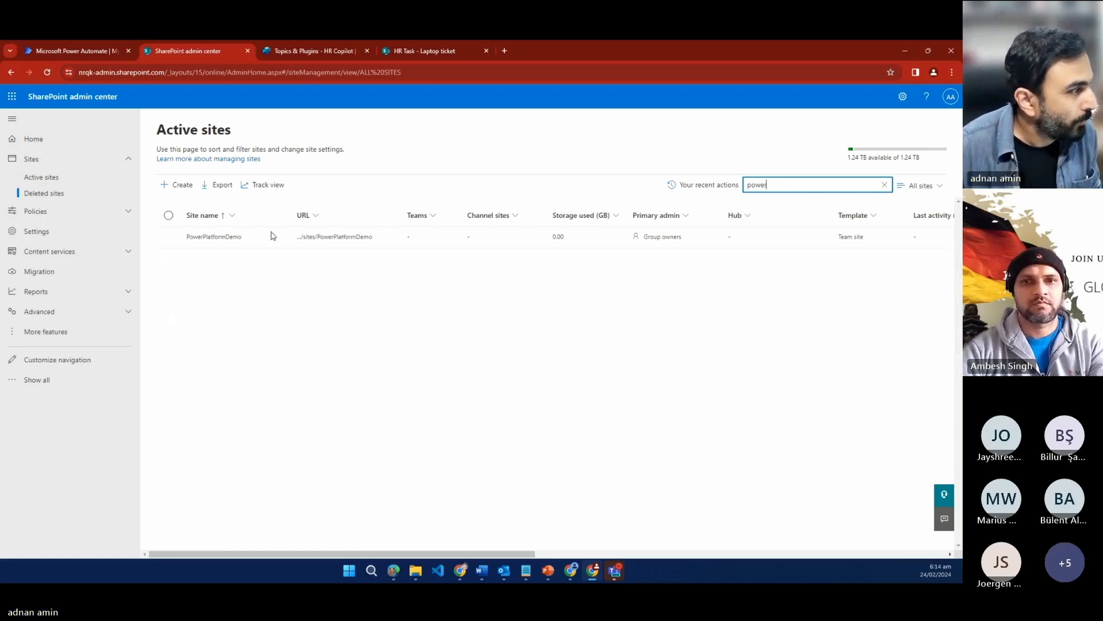
pyautogui.click(316, 241)
pyautogui.click(316, 239)
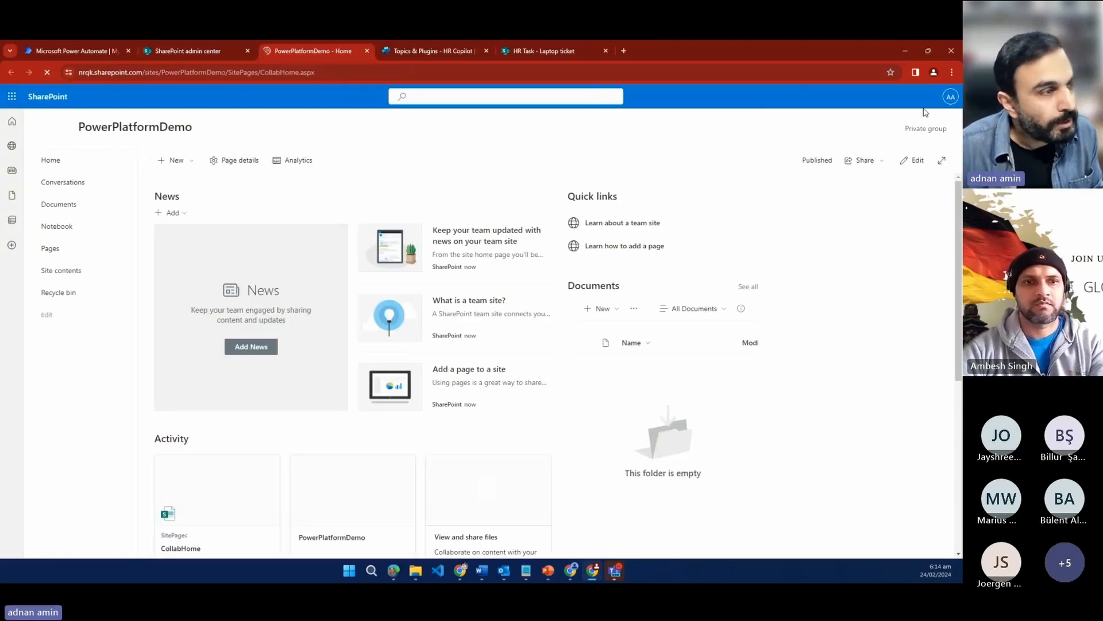
# Step: Create a list named Issue tracker in the site contents from the Issue tracker template, after previewing its columns
pyautogui.click(68, 272)
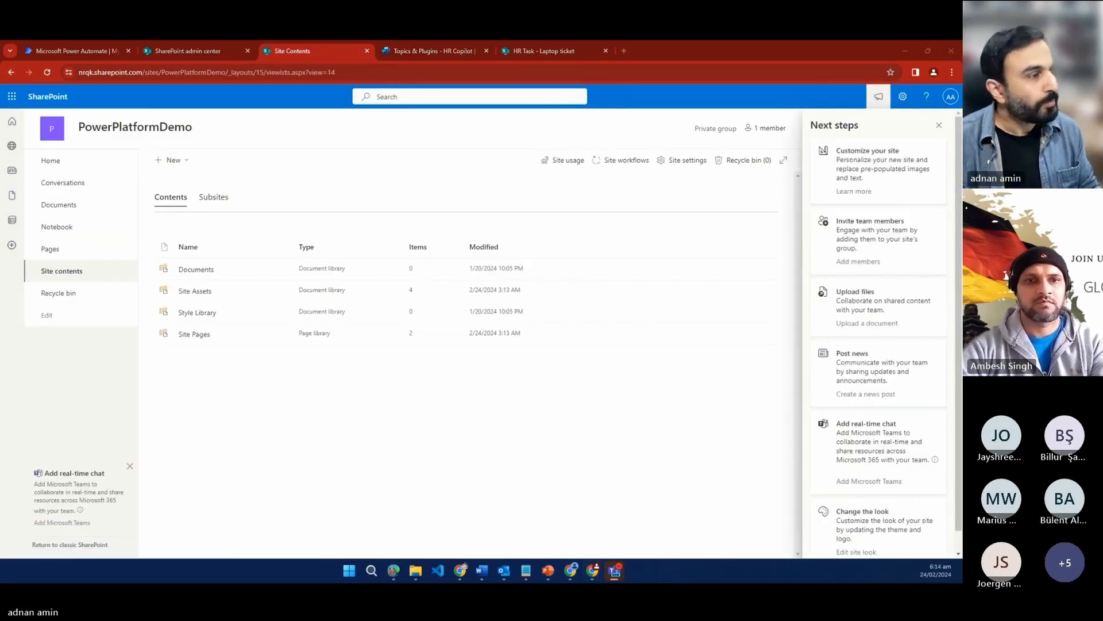
pyautogui.click(170, 160)
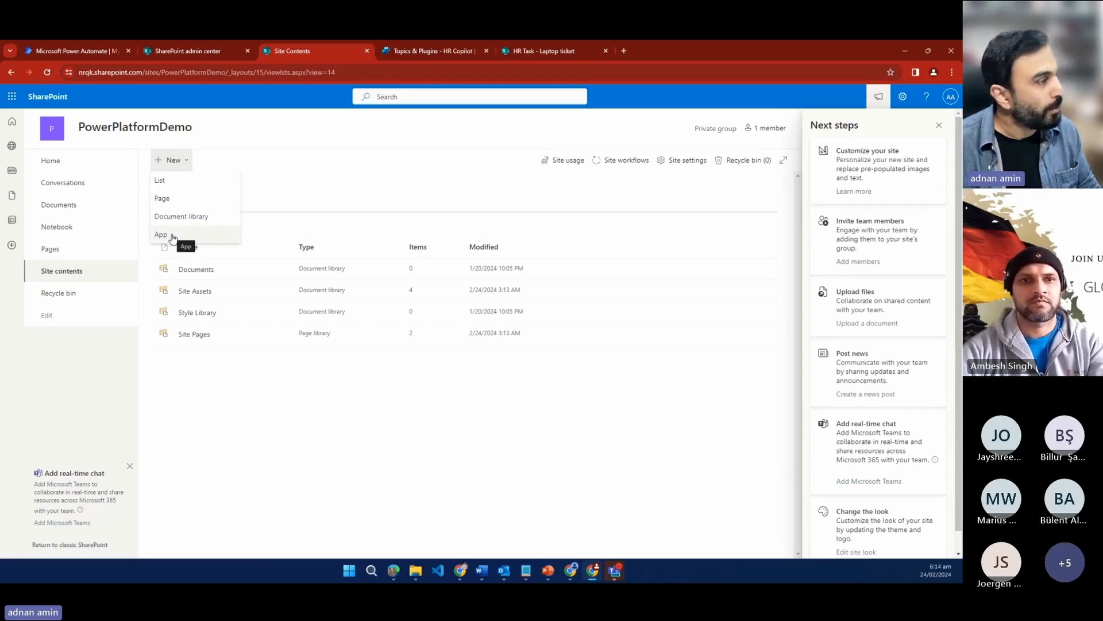
pyautogui.click(163, 180)
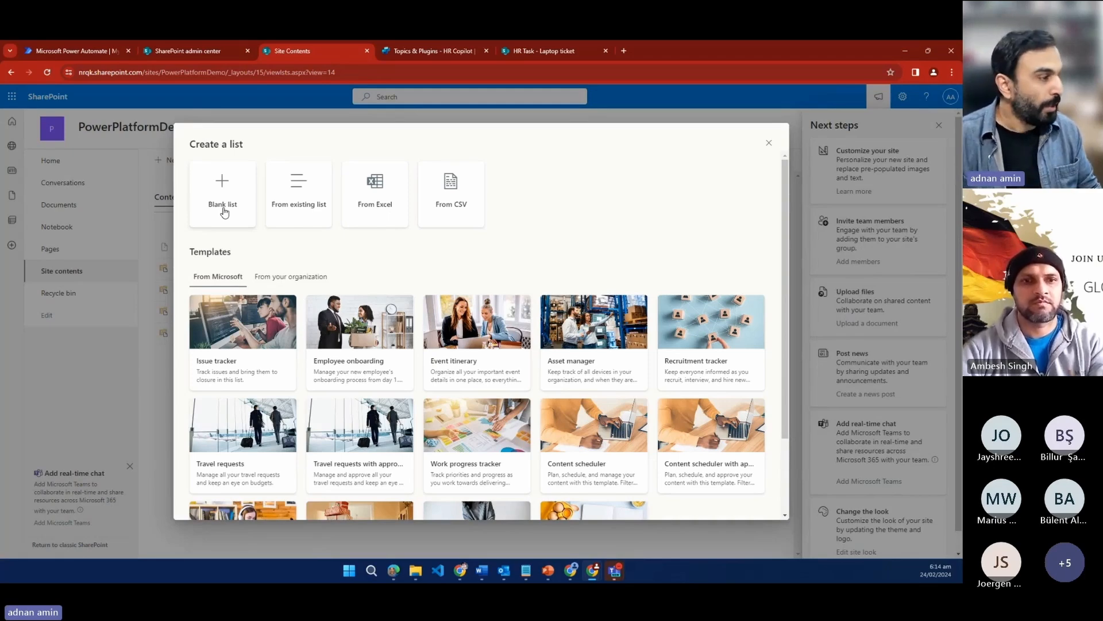
pyautogui.click(229, 332)
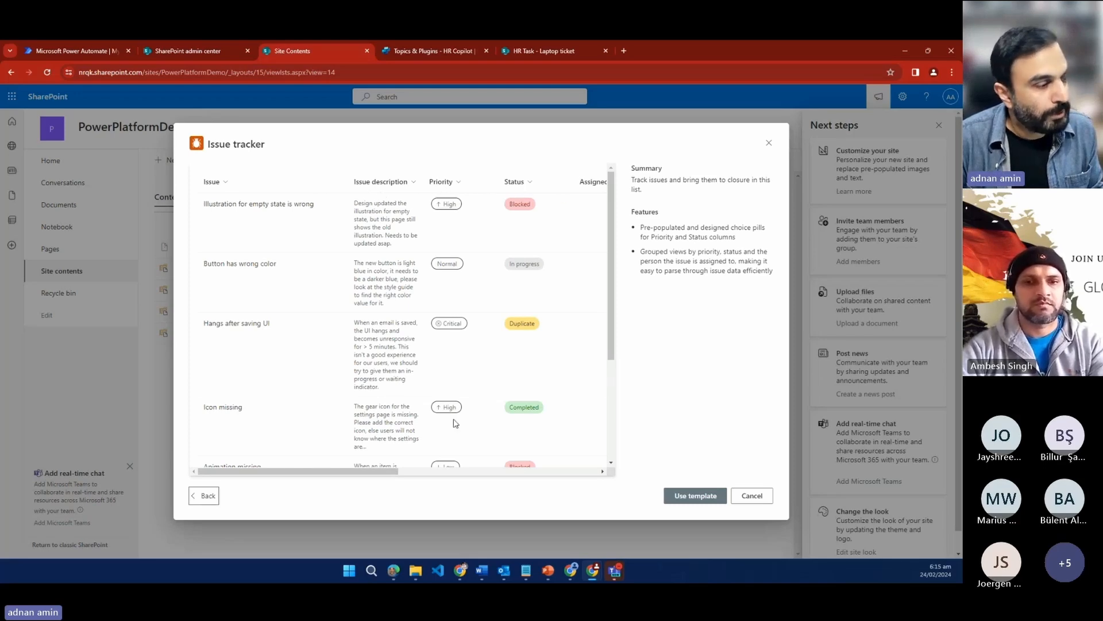
pyautogui.click(444, 472)
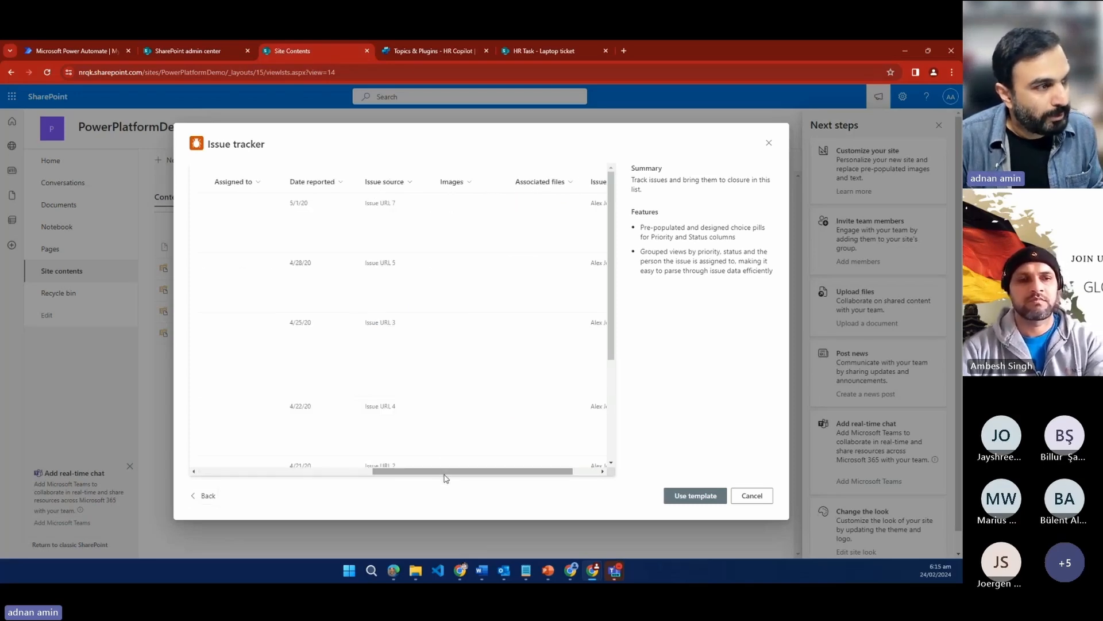
pyautogui.moveTo(446, 477); pyautogui.dragTo(456, 475)
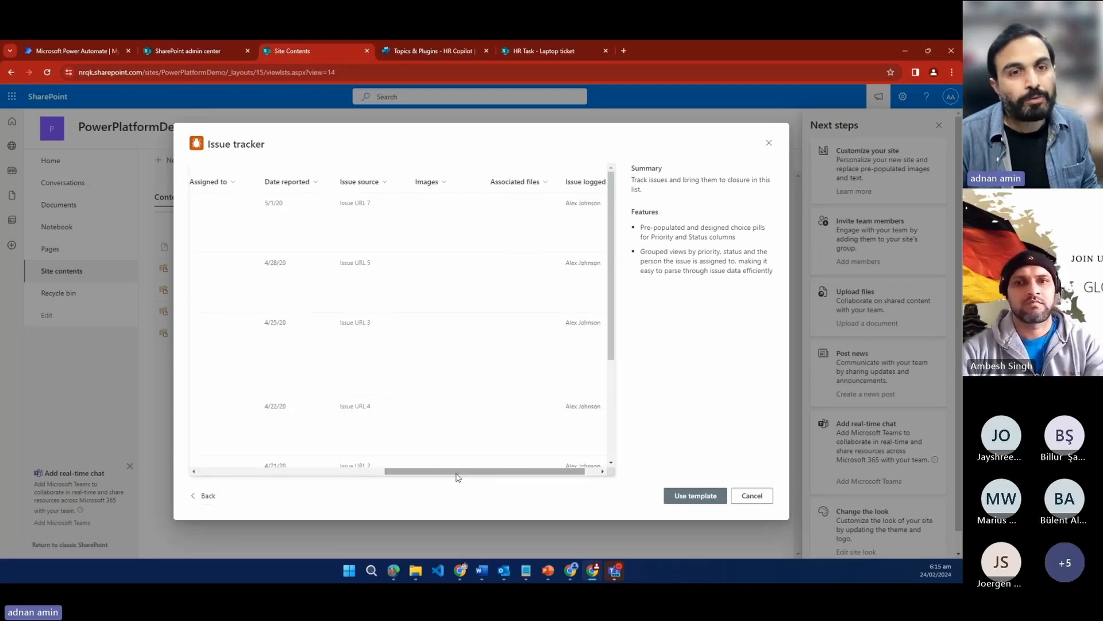
pyautogui.click(369, 472)
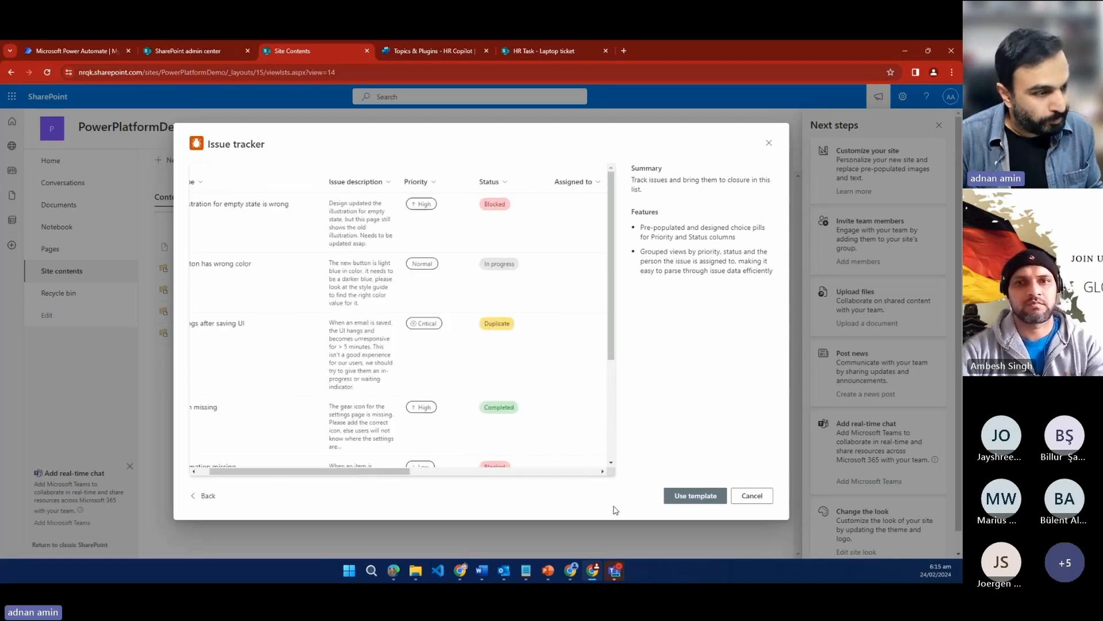
pyautogui.click(708, 498)
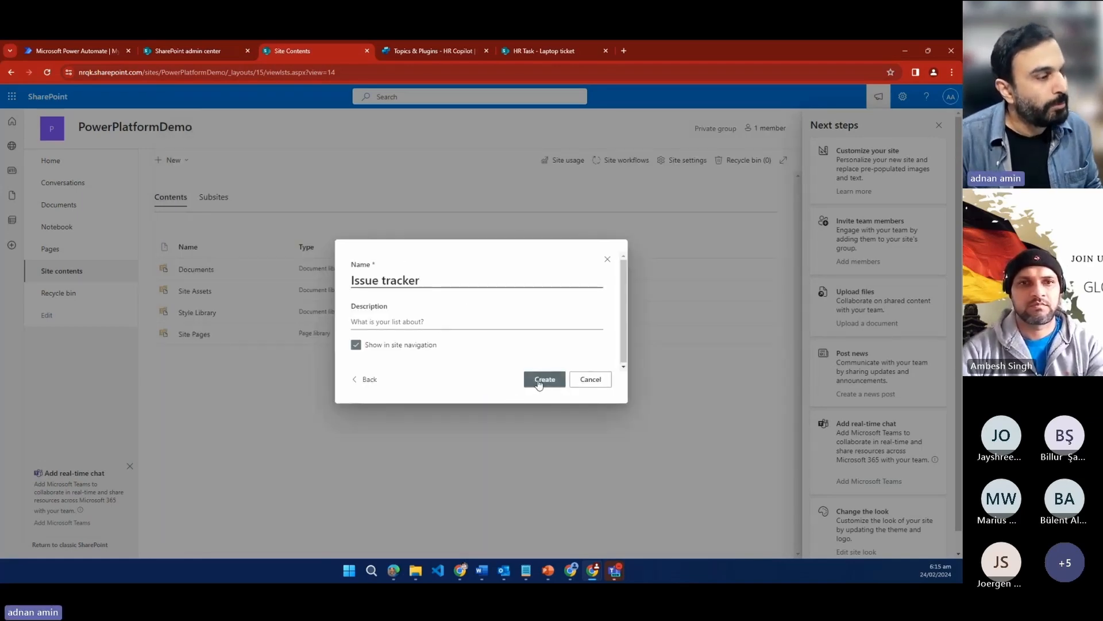
pyautogui.click(539, 381)
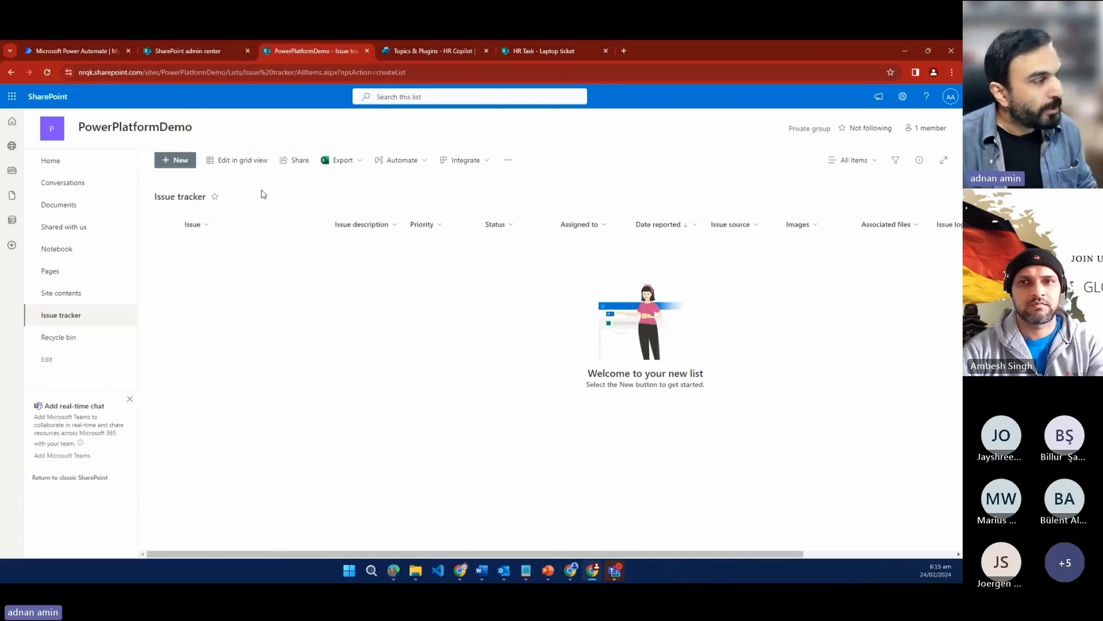
# Step: Check the Issue tracker's new item form and add a single-line text column named Full Name after the Issue column
pyautogui.click(176, 160)
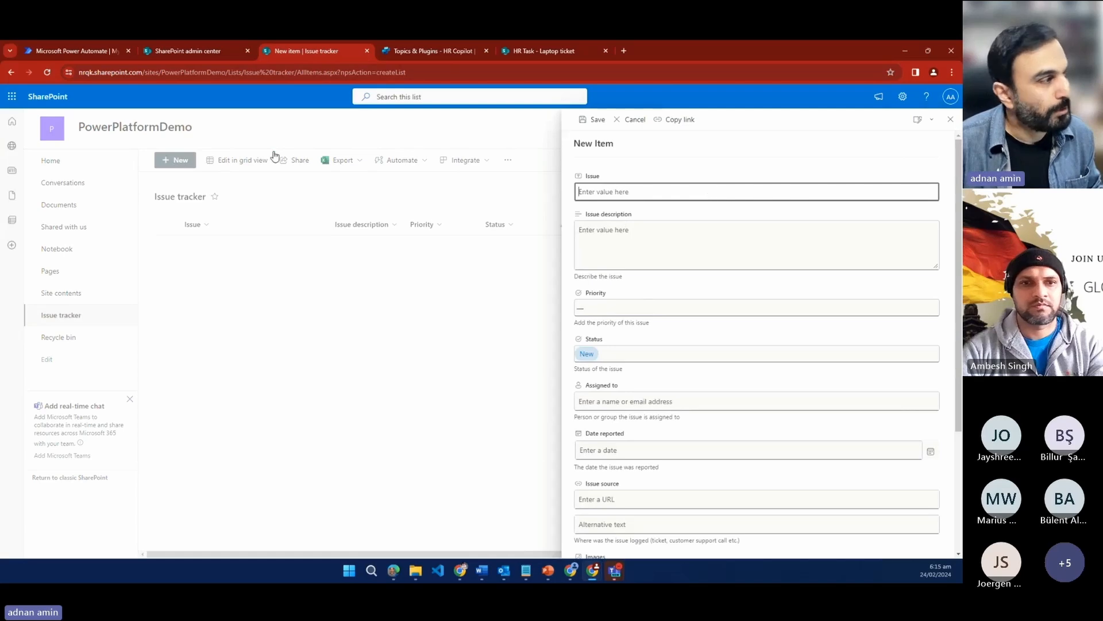
pyautogui.click(949, 121)
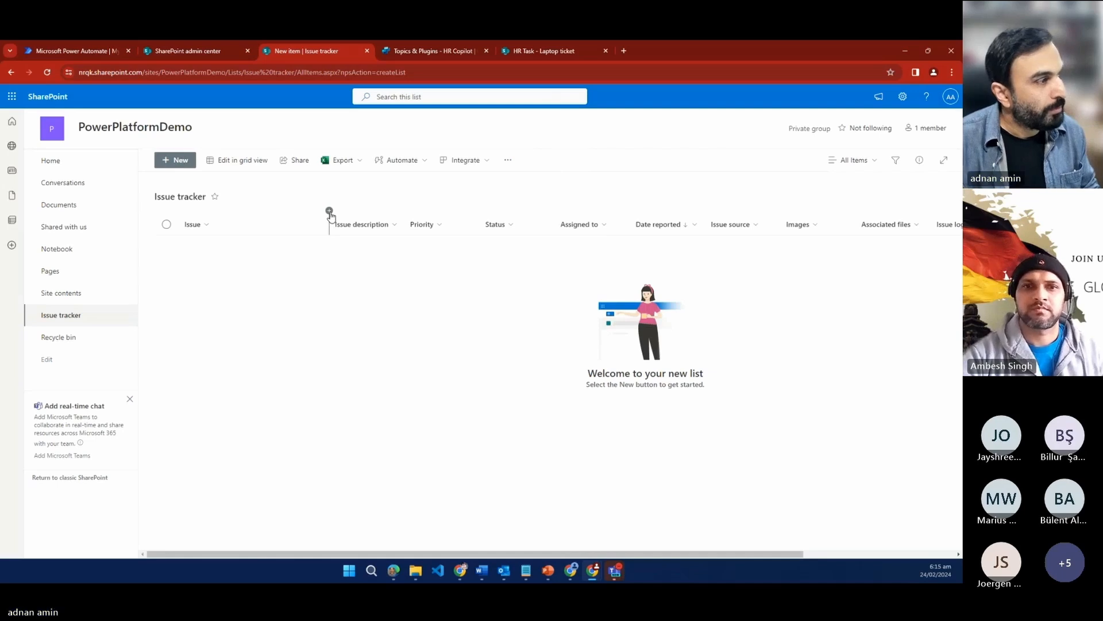
pyautogui.click(330, 211)
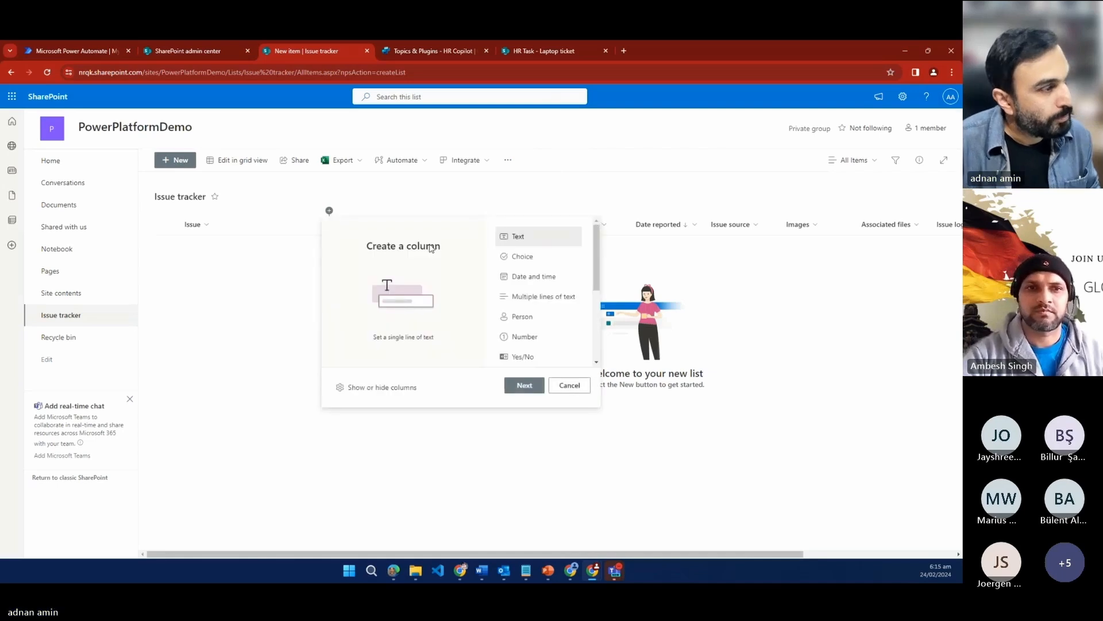
pyautogui.click(523, 387)
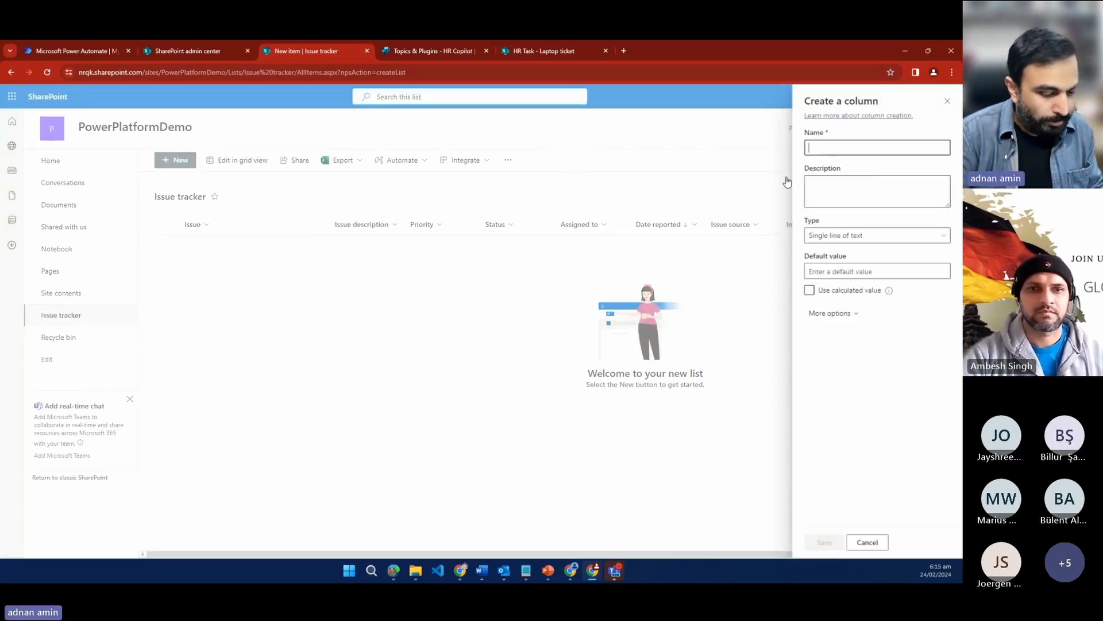
pyautogui.write('Full Name')
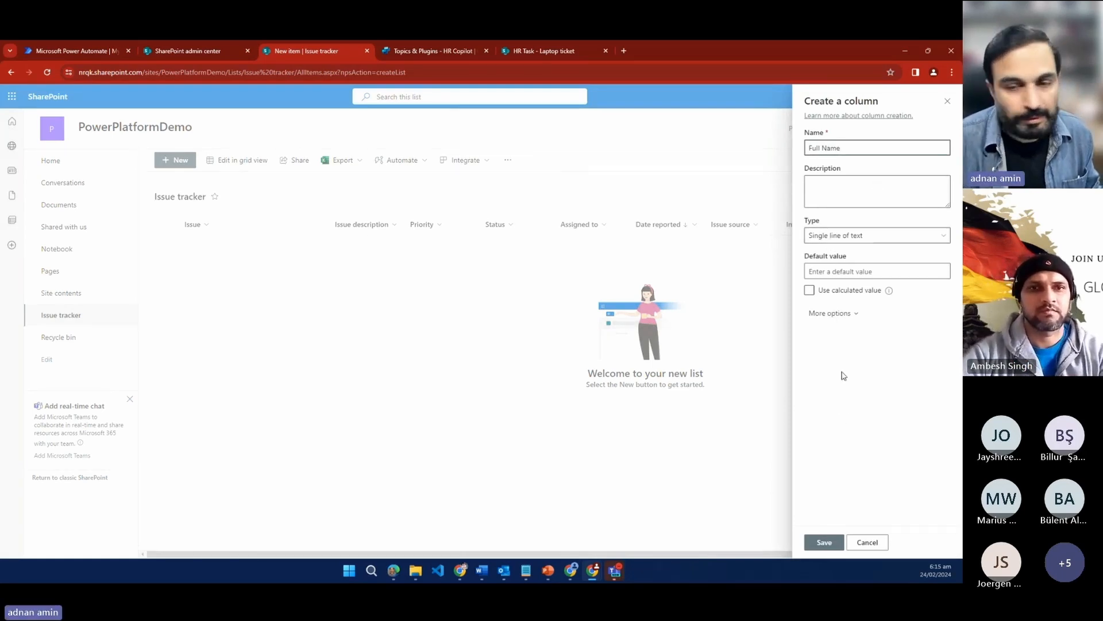
pyautogui.click(828, 543)
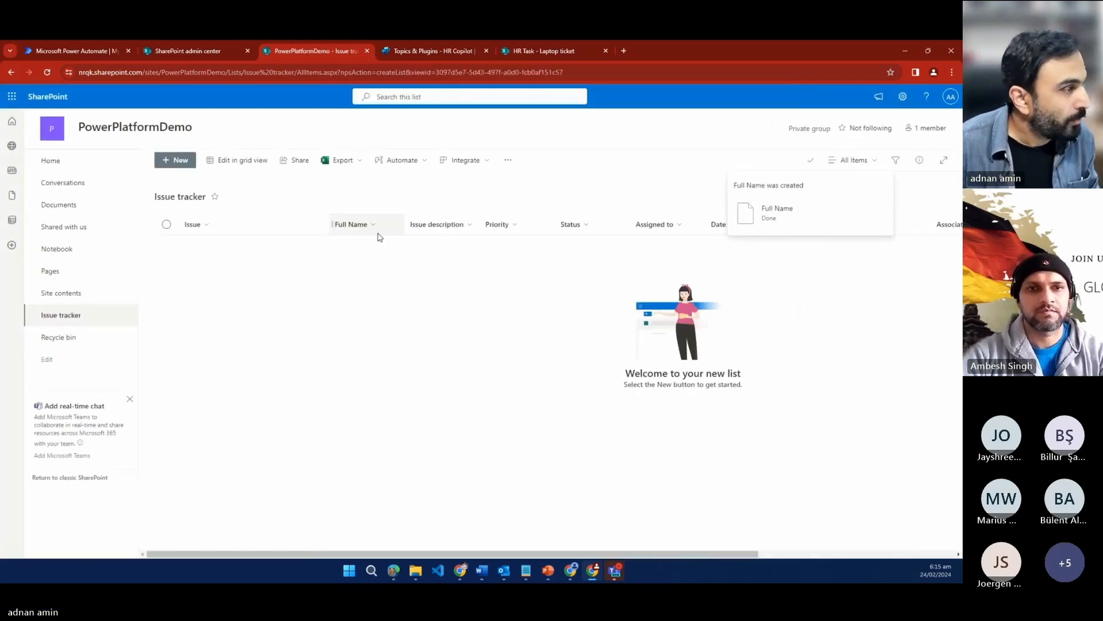
# Step: Add a single-line text column named Phone Number to the Issue tracker list, directly after the Full Name column
pyautogui.click(405, 211)
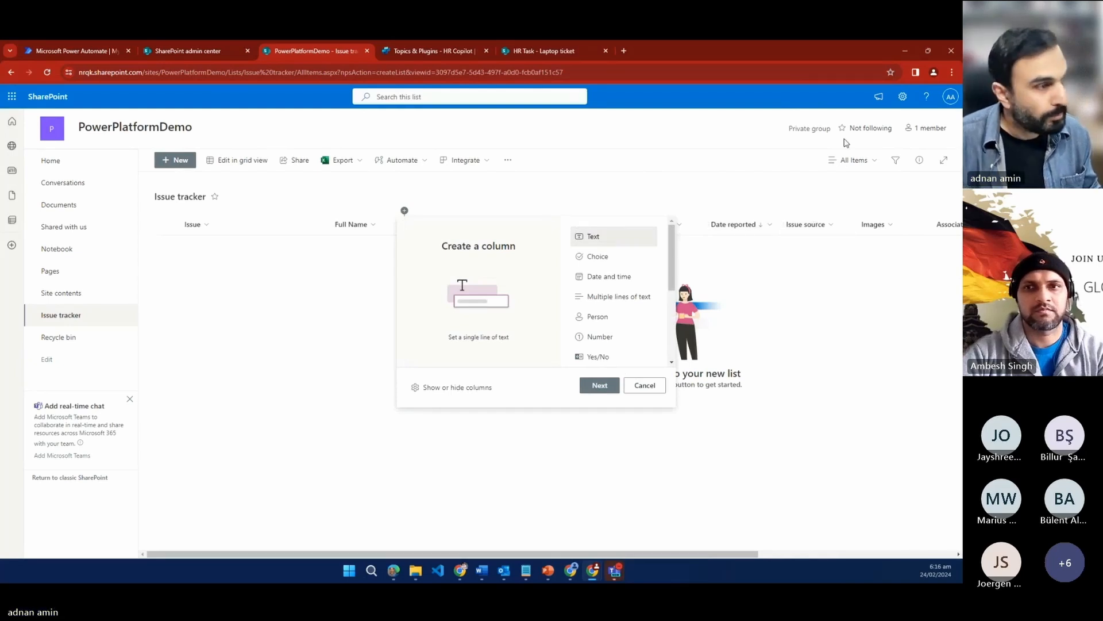
pyautogui.click(600, 385)
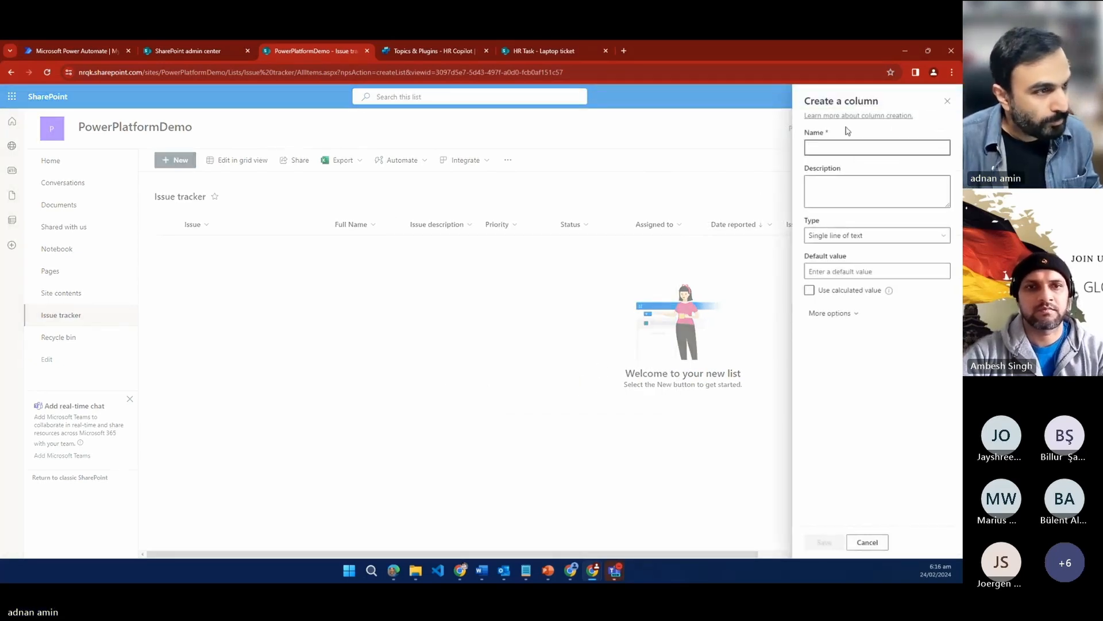
pyautogui.write('Phone')
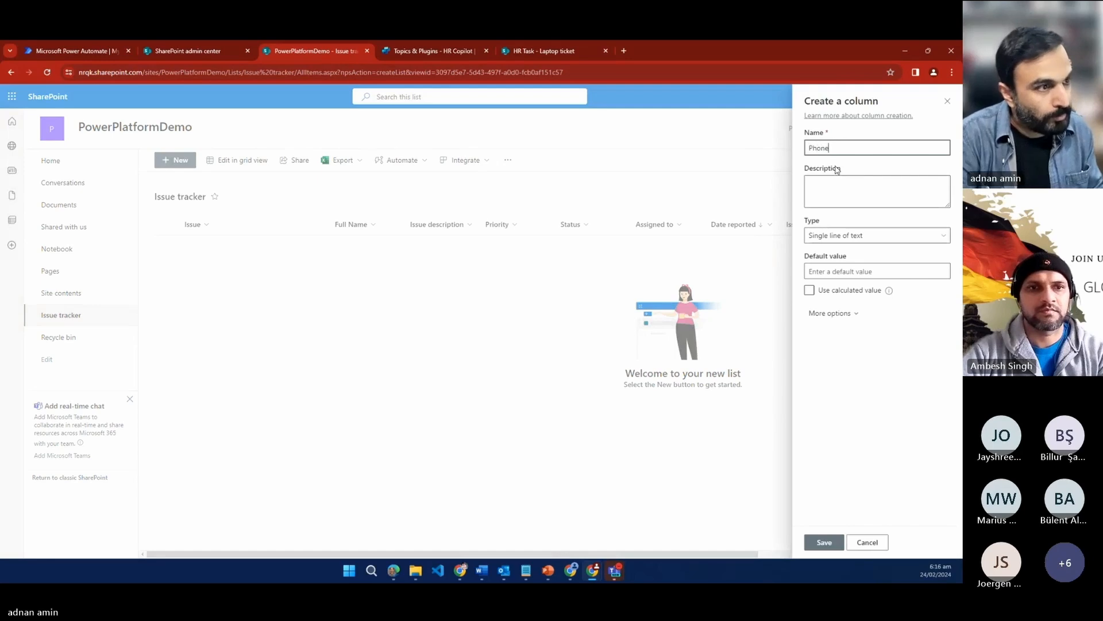
pyautogui.write('mber')
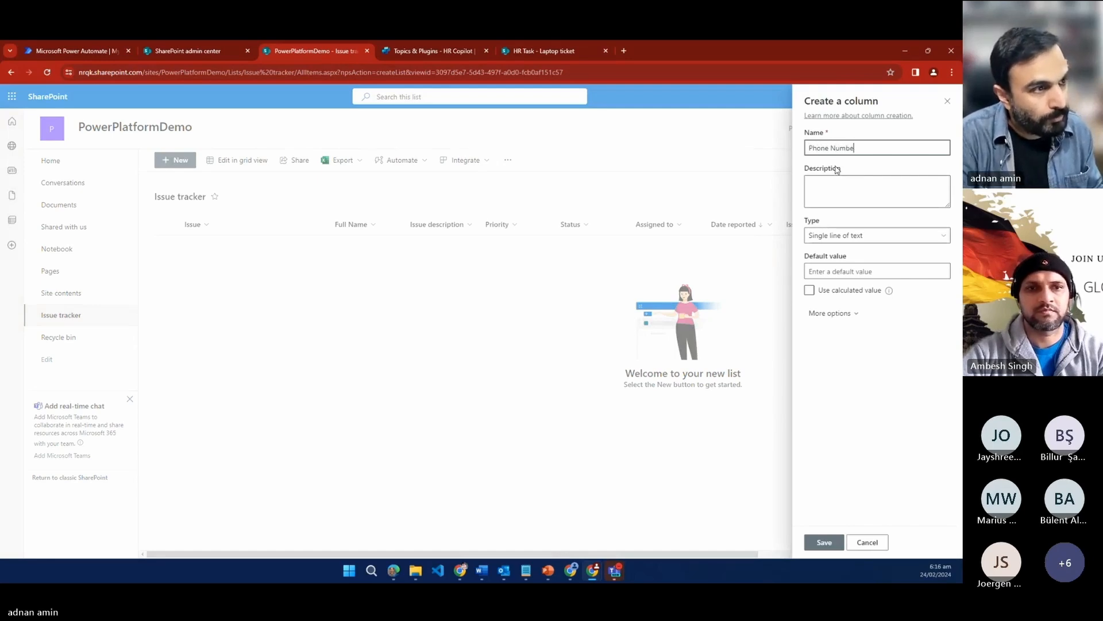
pyautogui.click(825, 543)
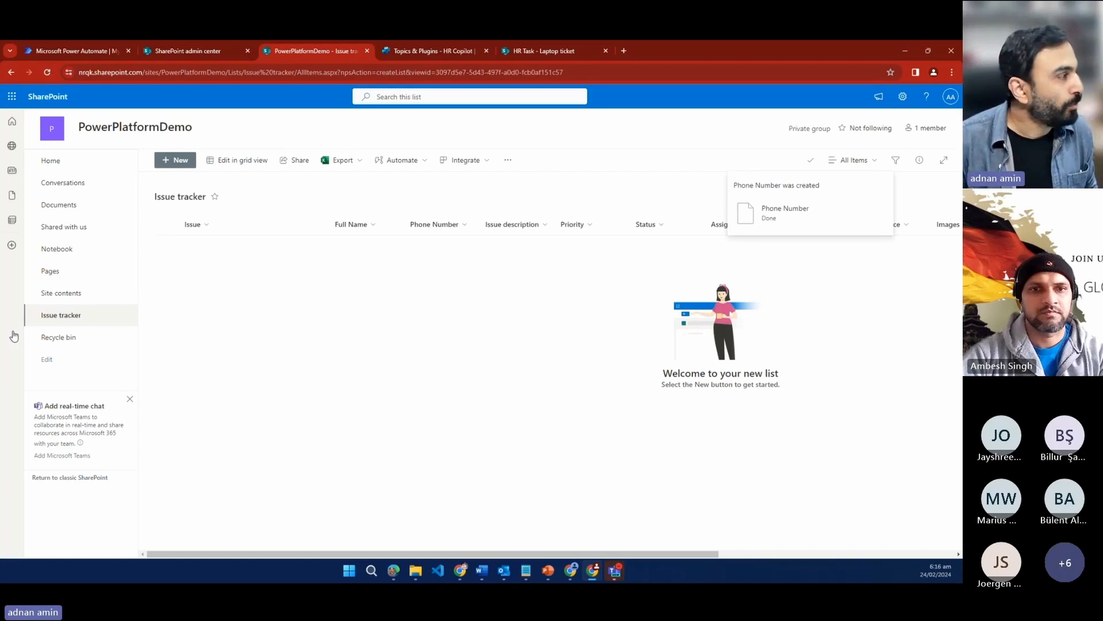
# Step: Switch to Microsoft Forms and create a new form titled Support Ticket Form
pyautogui.click(10, 101)
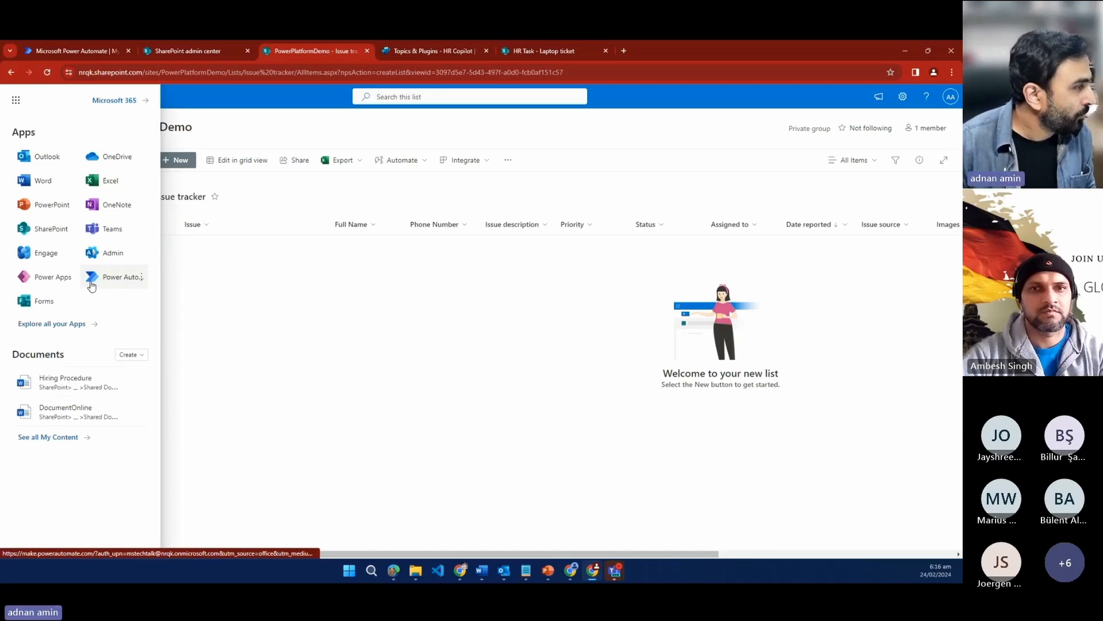
pyautogui.click(38, 300)
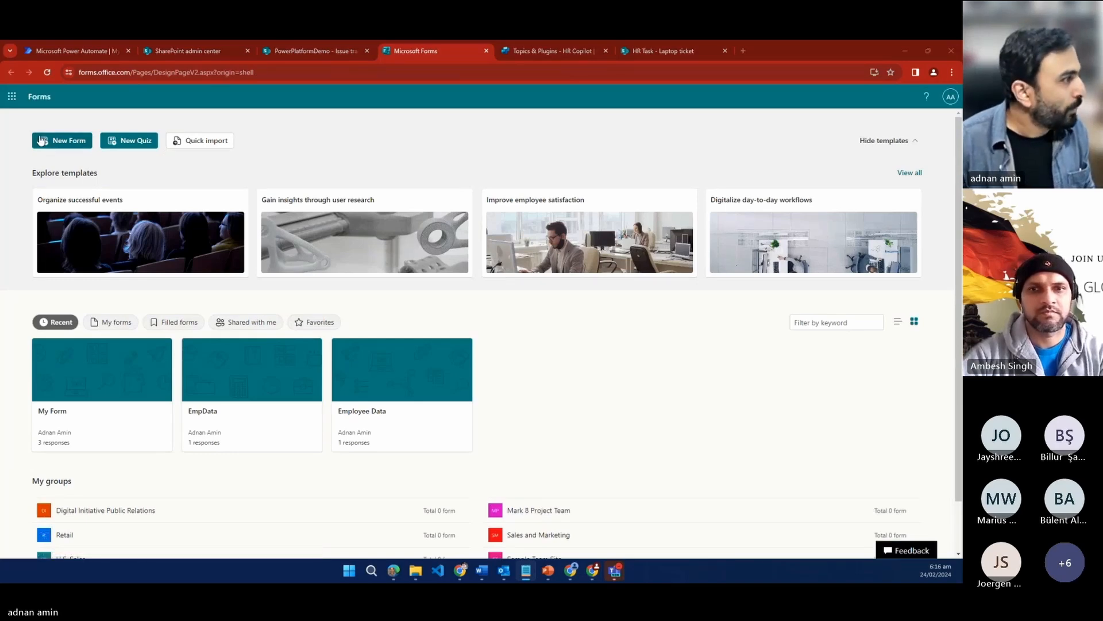
pyautogui.click(62, 140)
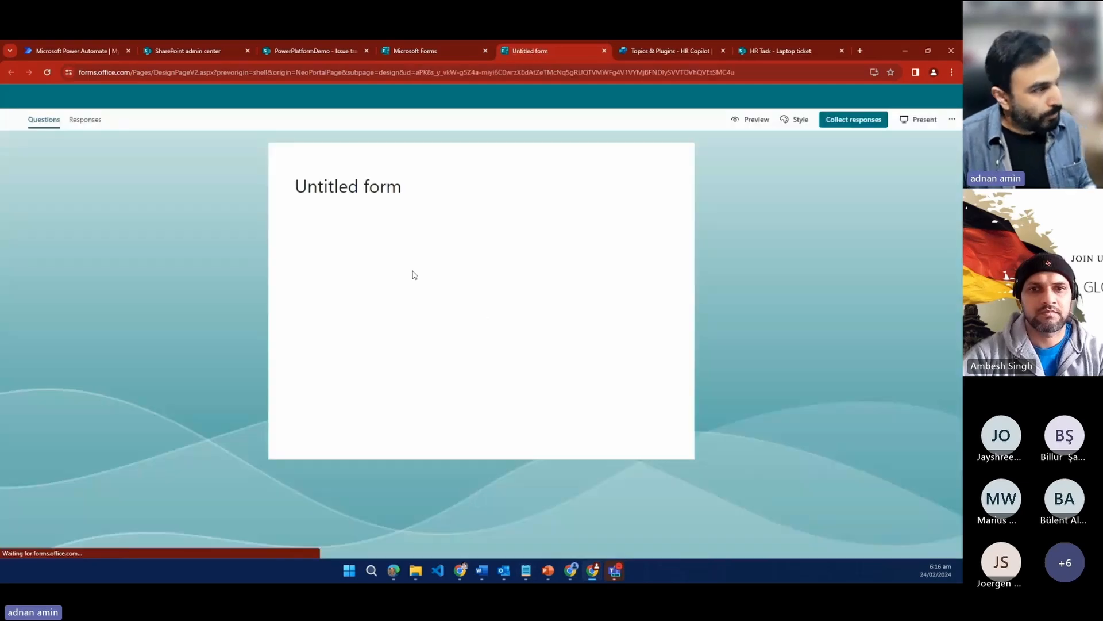
pyautogui.click(368, 208)
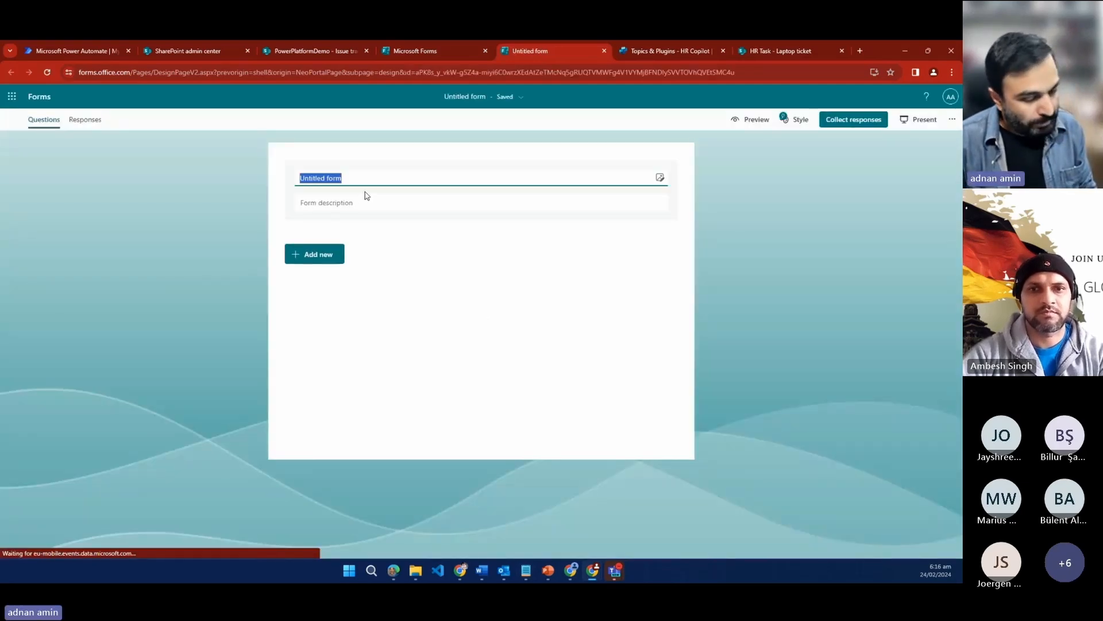
pyautogui.write('Support Ticket Form')
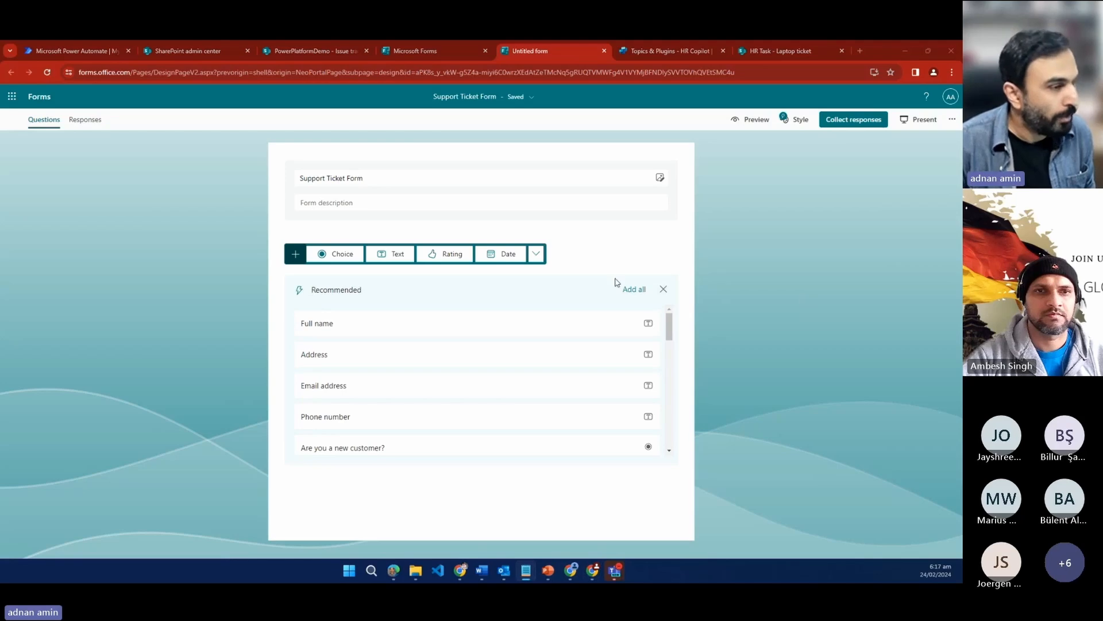
# Step: Add the recommended questions Full name and Phone number to the form
pyautogui.click(603, 328)
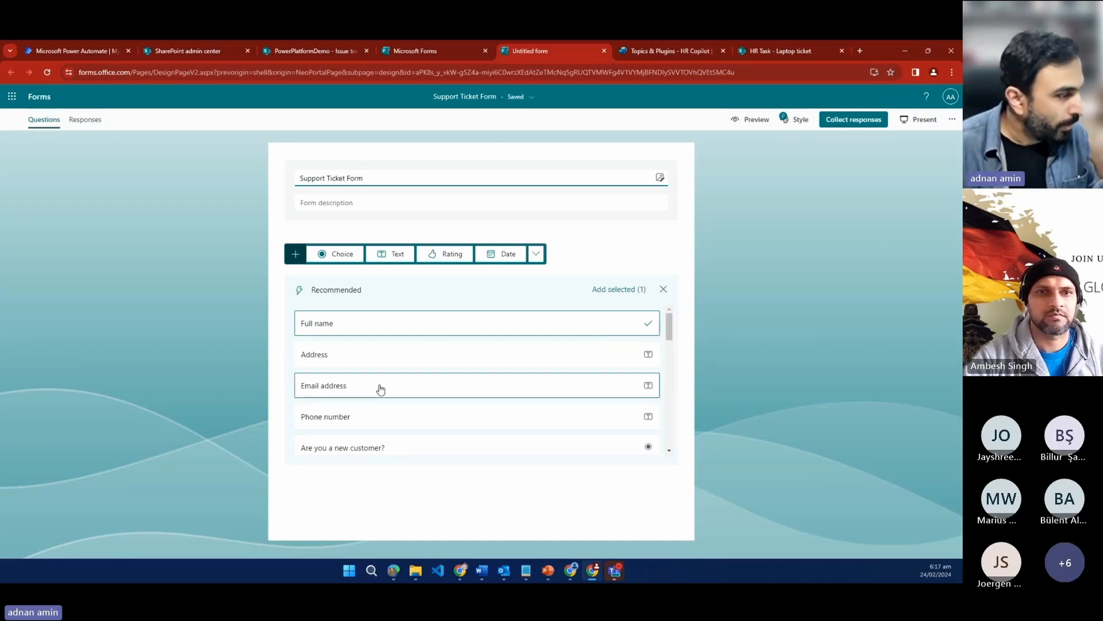
pyautogui.click(382, 428)
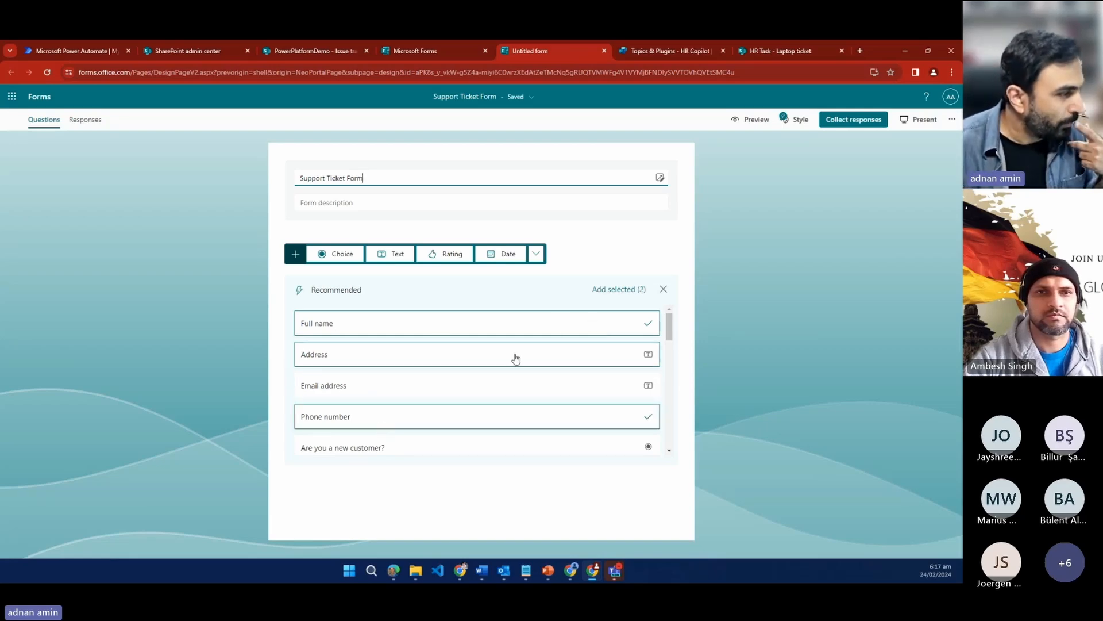
pyautogui.click(630, 293)
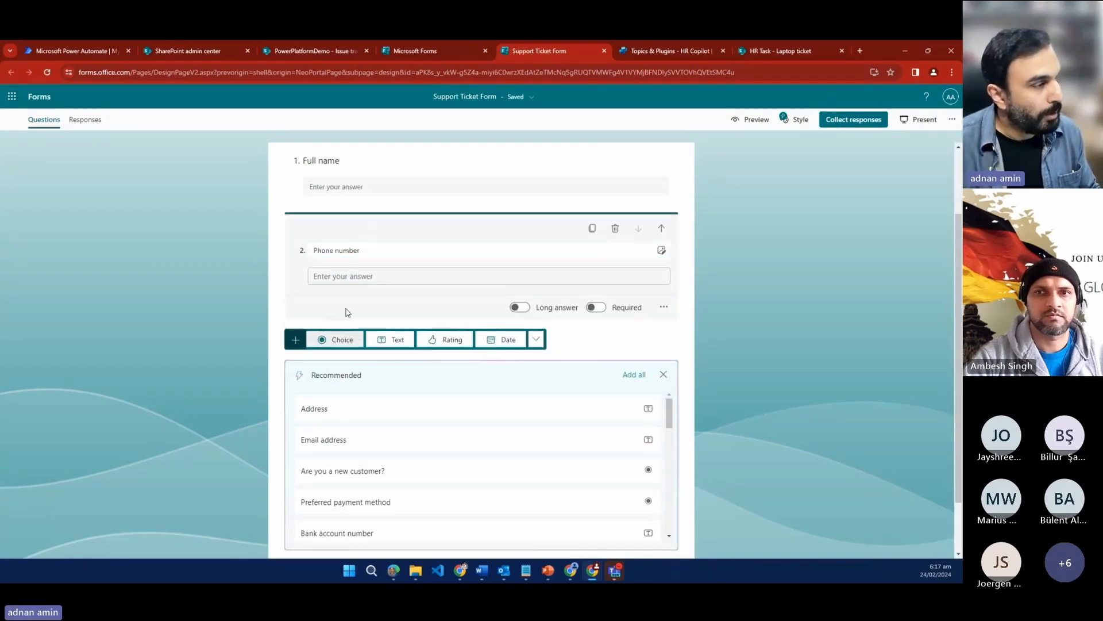
# Step: Add two short text questions titled Issue Title and Description below the Phone number question
pyautogui.click(391, 339)
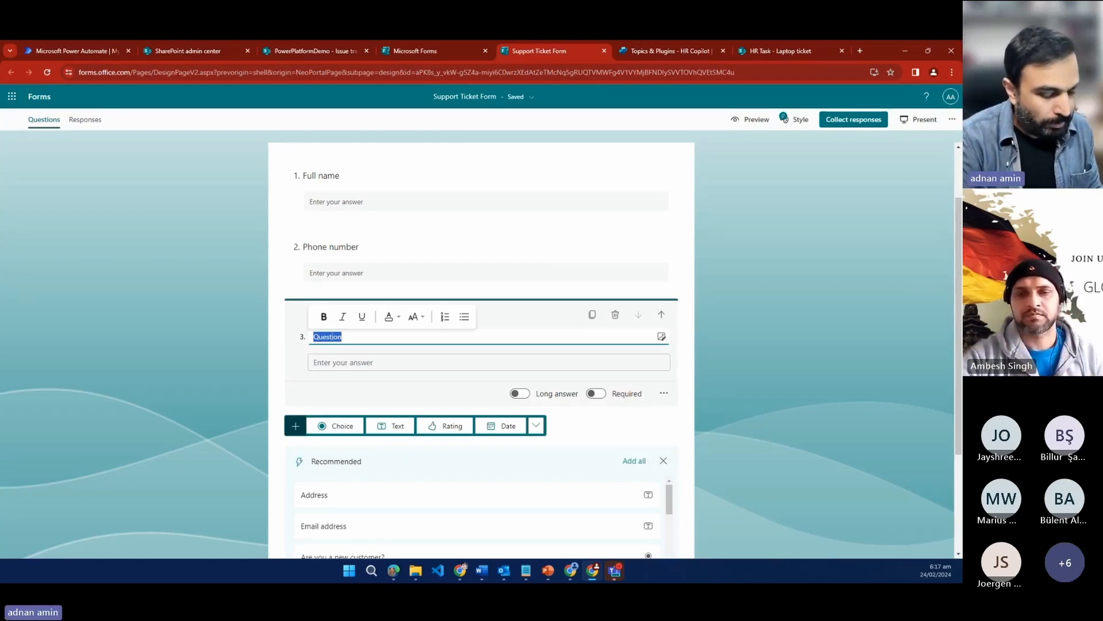
pyautogui.write('Issue T')
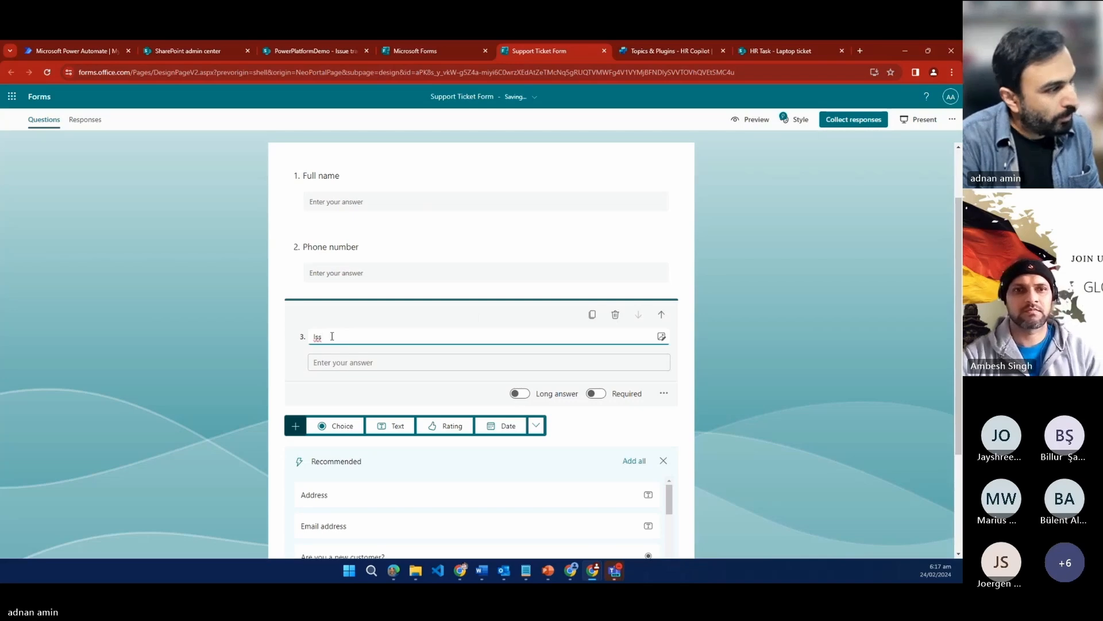
pyautogui.write('itle')
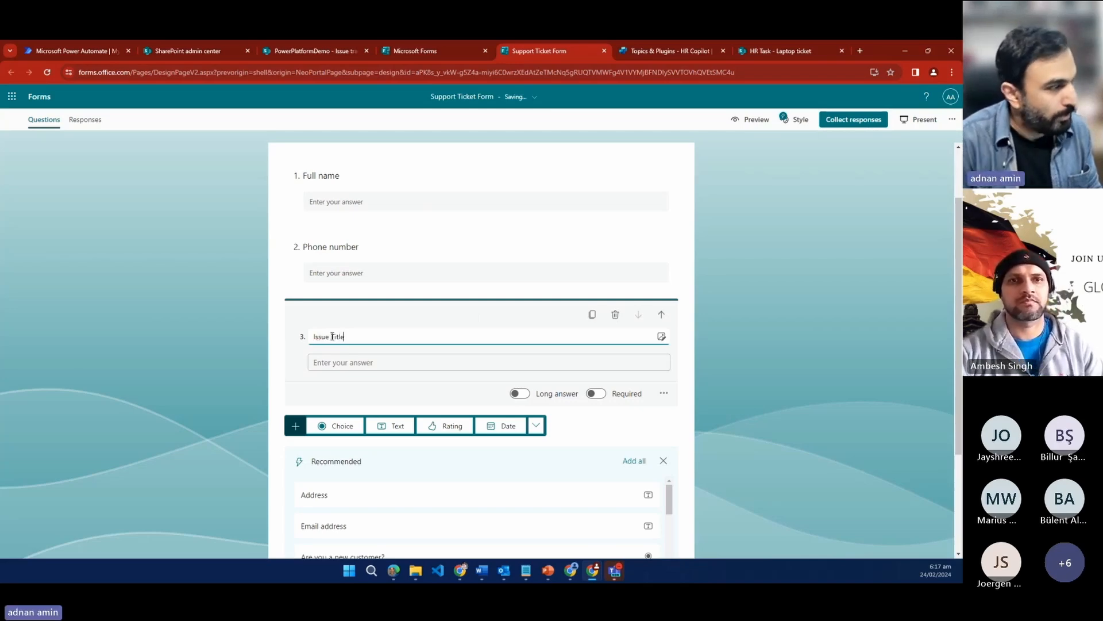
pyautogui.click(388, 427)
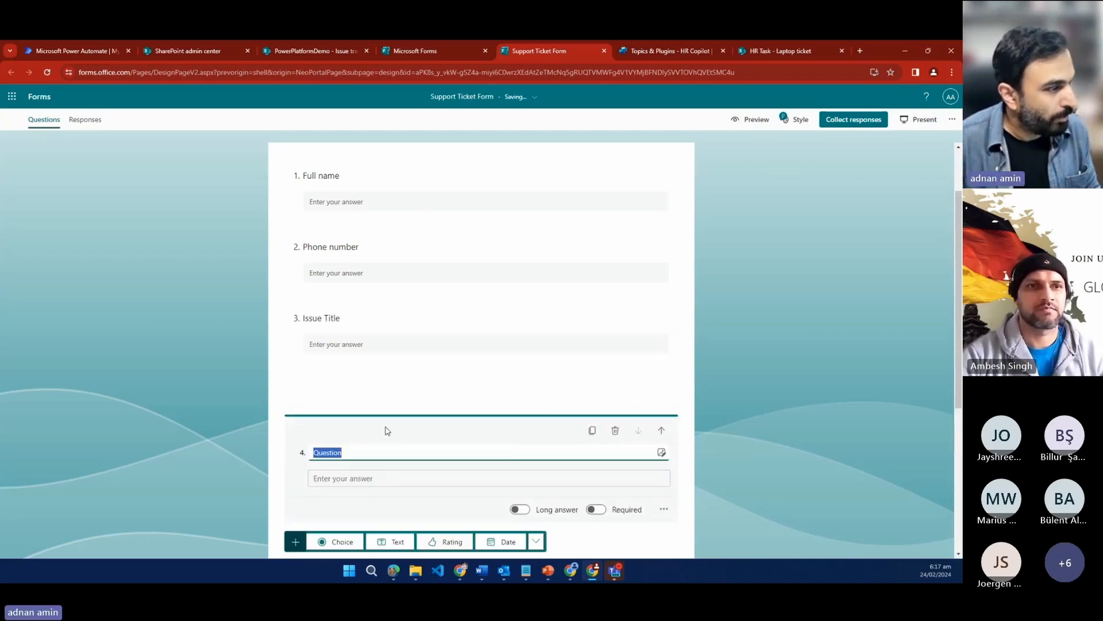
pyautogui.write('Desci')
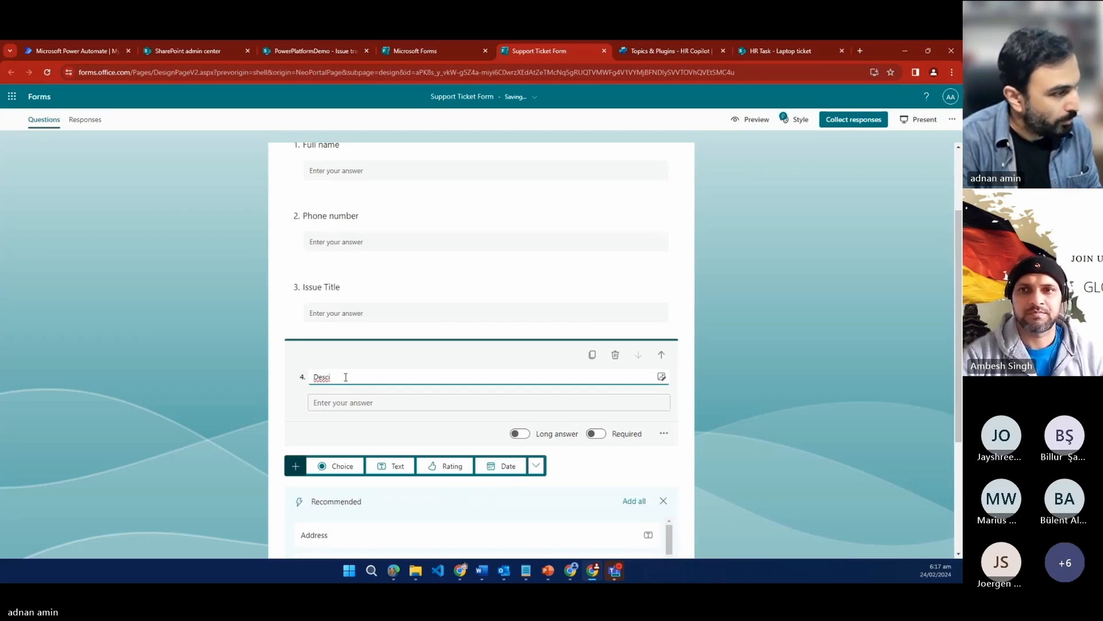
pyautogui.press('BackSpace')
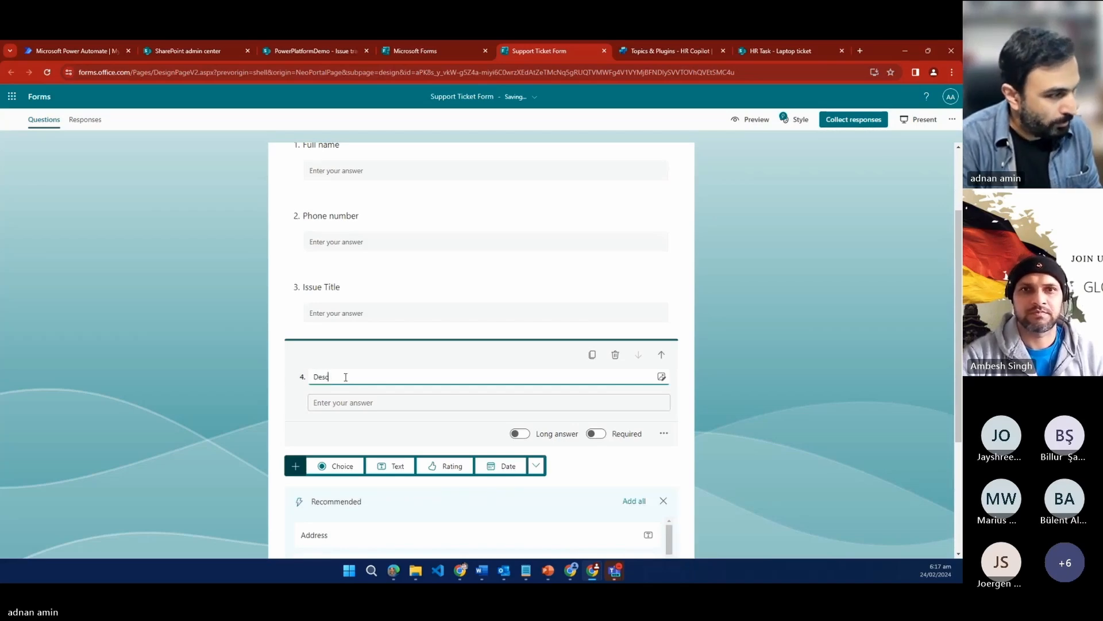
pyautogui.write('ription')
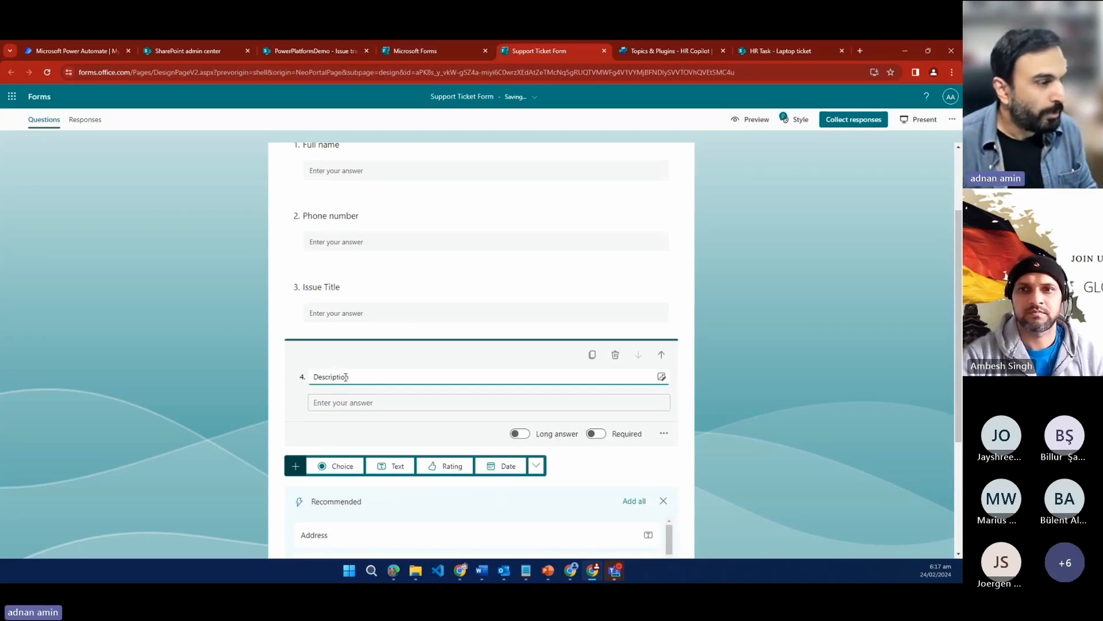
pyautogui.click(689, 346)
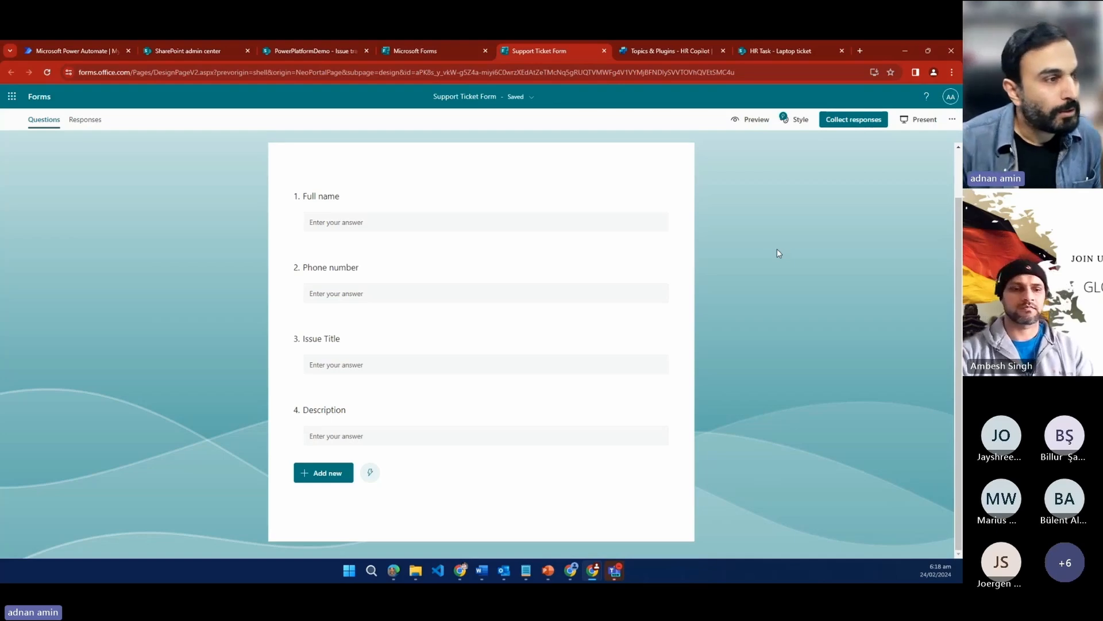
# Step: Change the form's settings so that anyone can respond, and close the settings
pyautogui.click(952, 119)
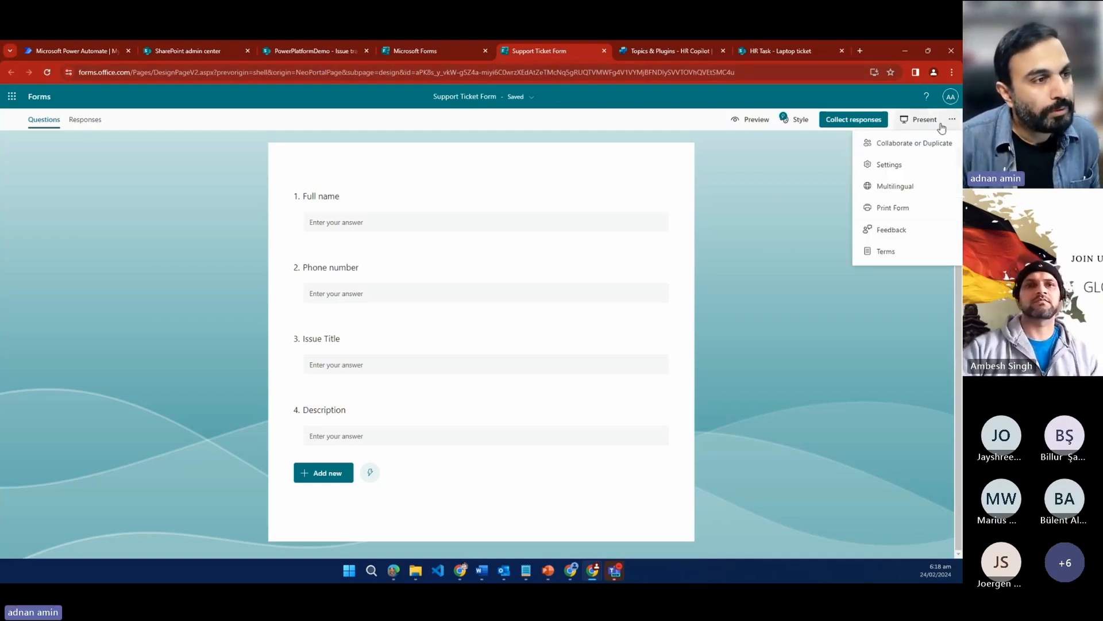
pyautogui.click(888, 165)
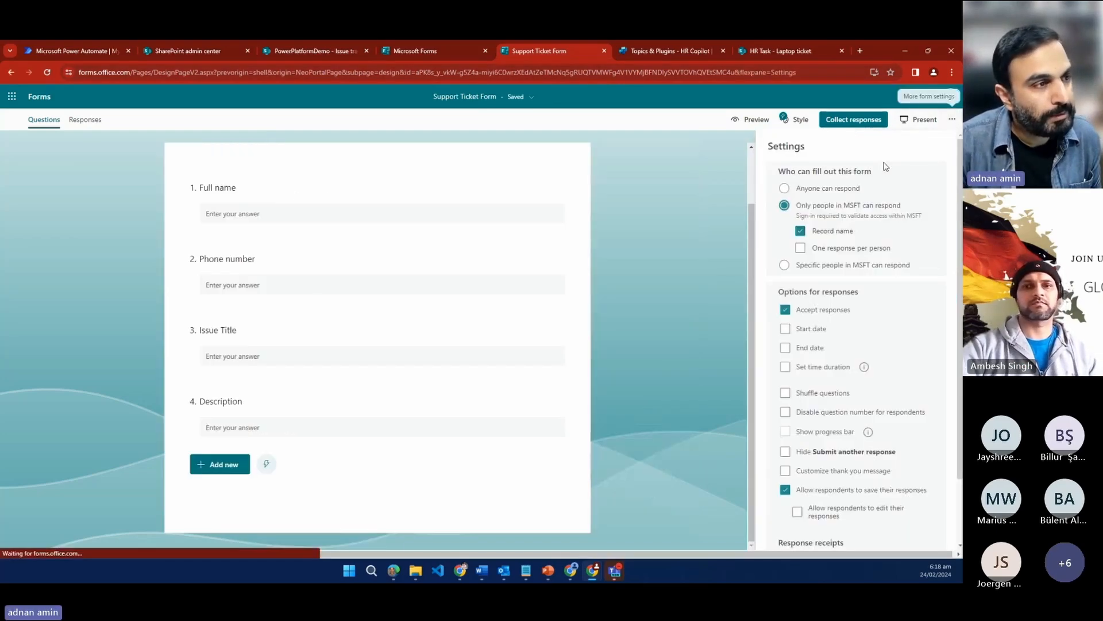
pyautogui.click(804, 191)
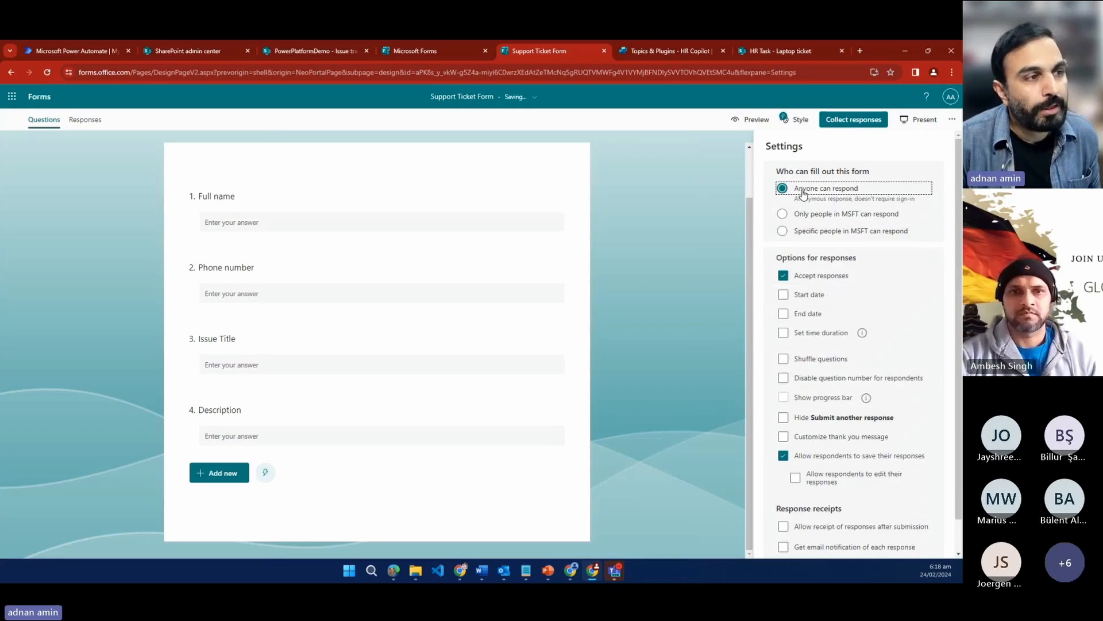
pyautogui.click(638, 235)
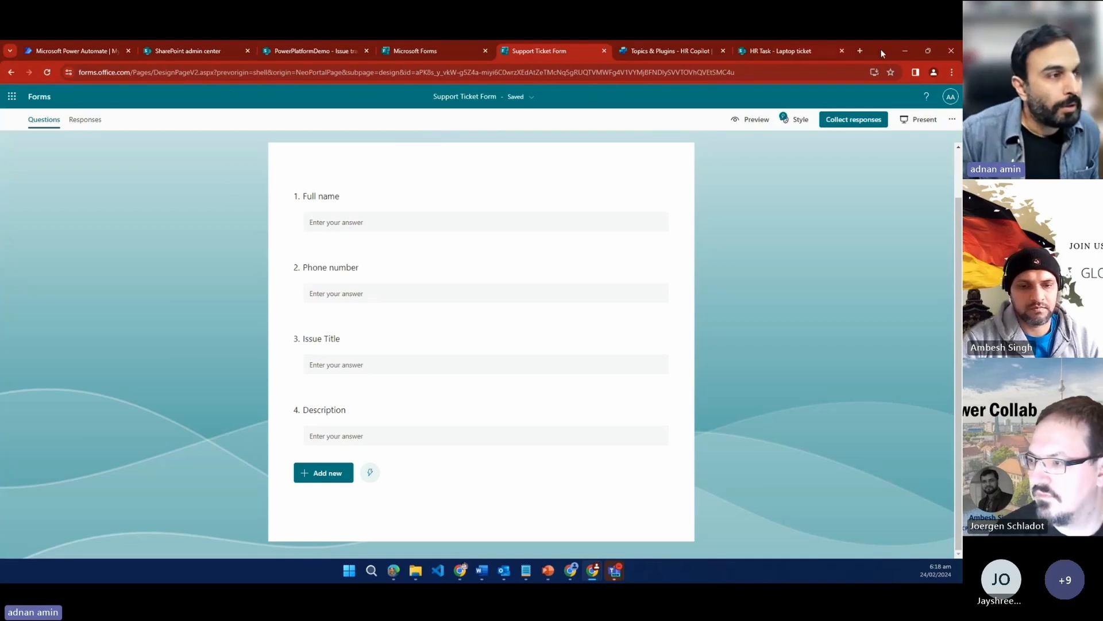
# Step: Open Power Automate from flow.microsoft.com in a new browser tab and return to the Support Ticket Form
pyautogui.click(861, 50)
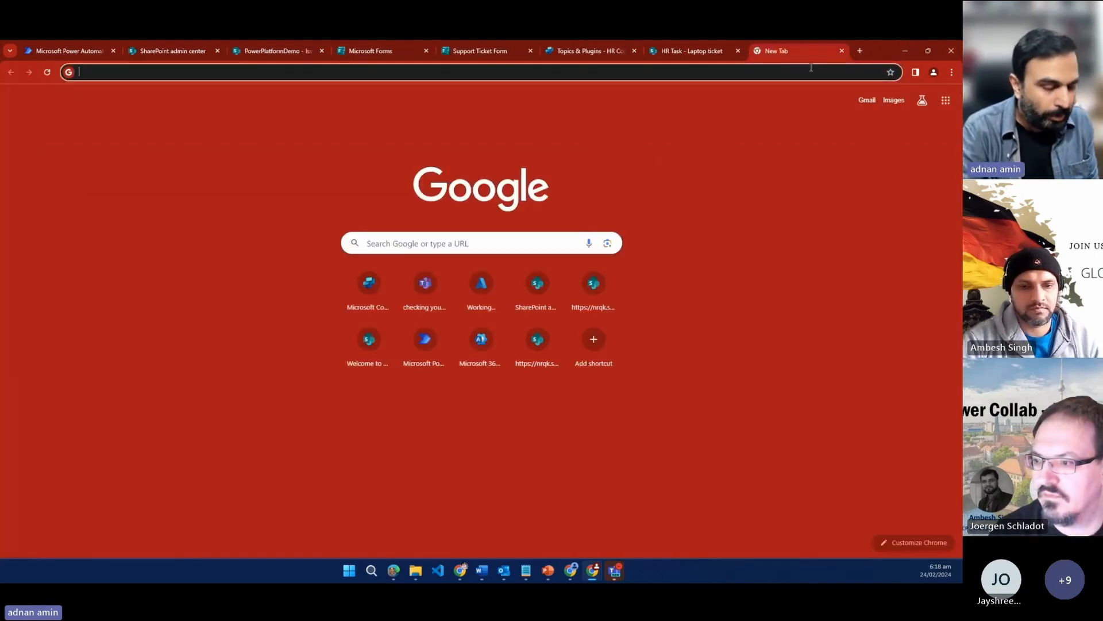
pyautogui.write('flow')
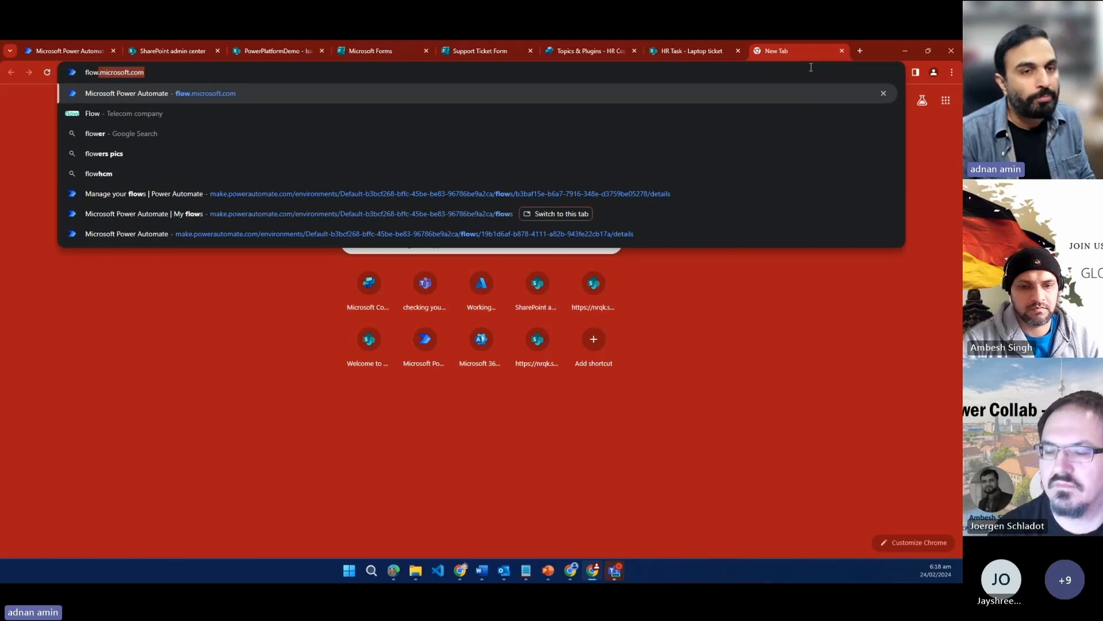
pyautogui.press('Return')
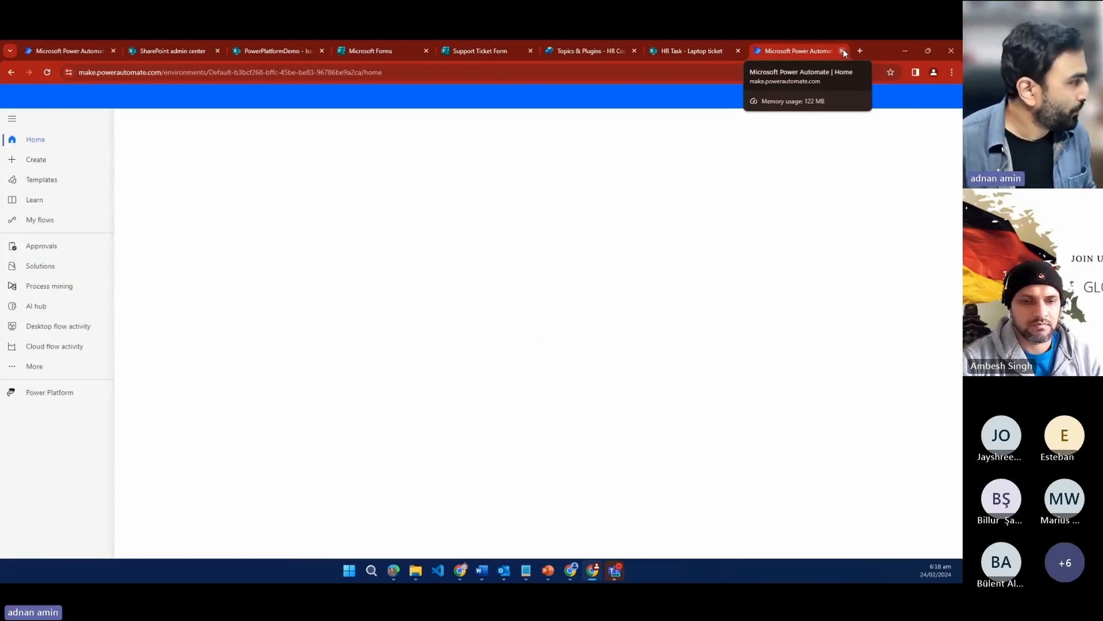
pyautogui.click(481, 50)
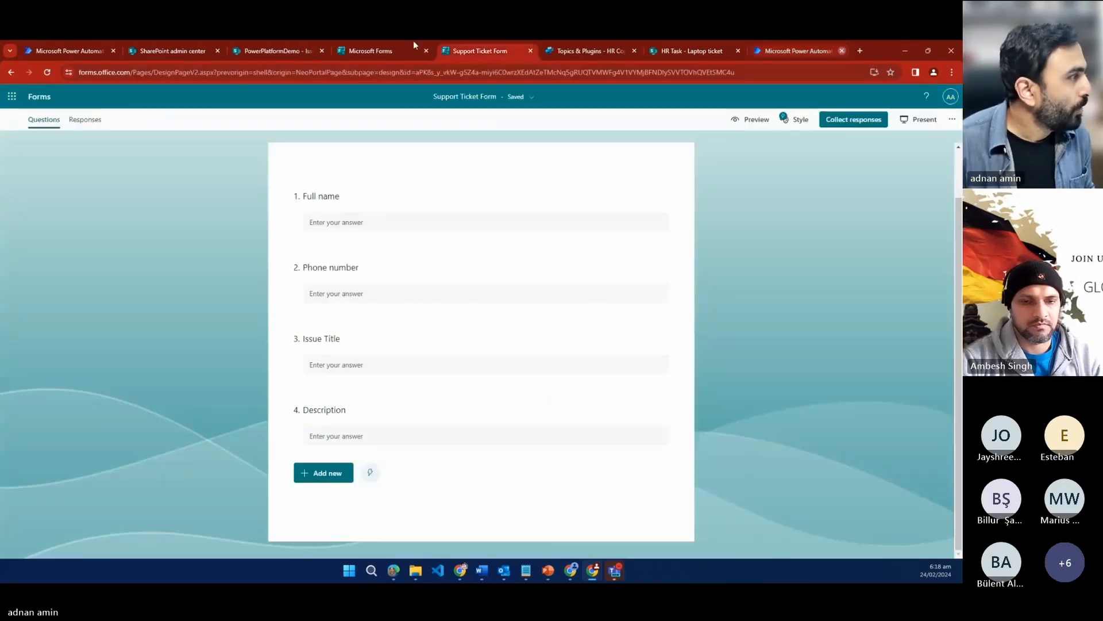
# Step: Switch to the Power Automate home page and mark the example automation ideas above the description box
pyautogui.click(91, 49)
pyautogui.click(36, 141)
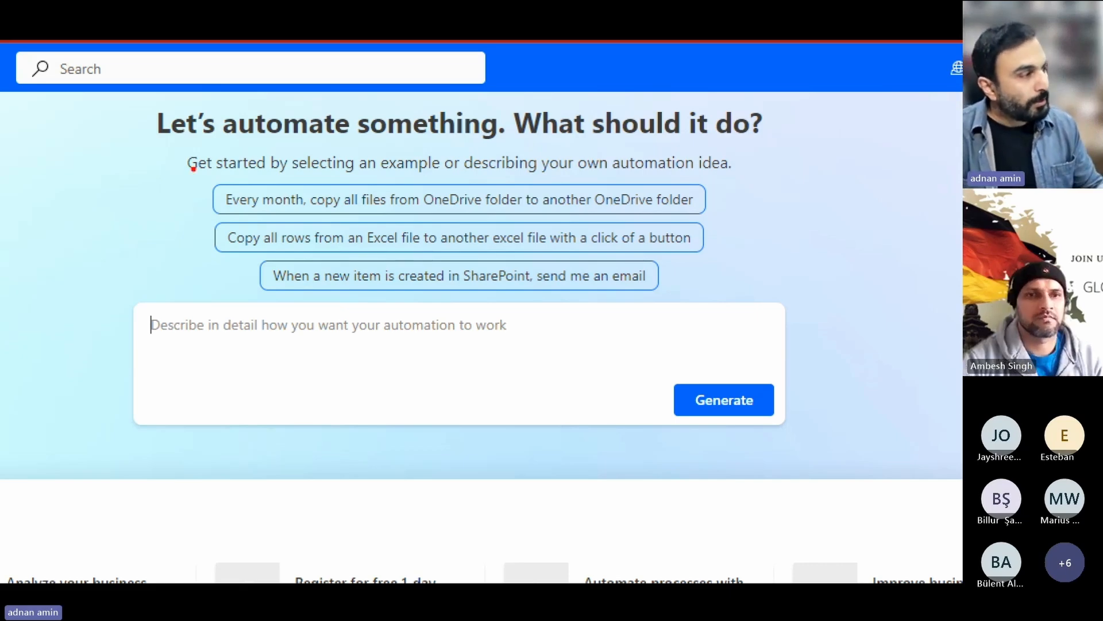
pyautogui.moveTo(216, 176)
pyautogui.mouseDown()
pyautogui.moveTo(196, 193)
pyautogui.moveTo(220, 218)
pyautogui.mouseUp()
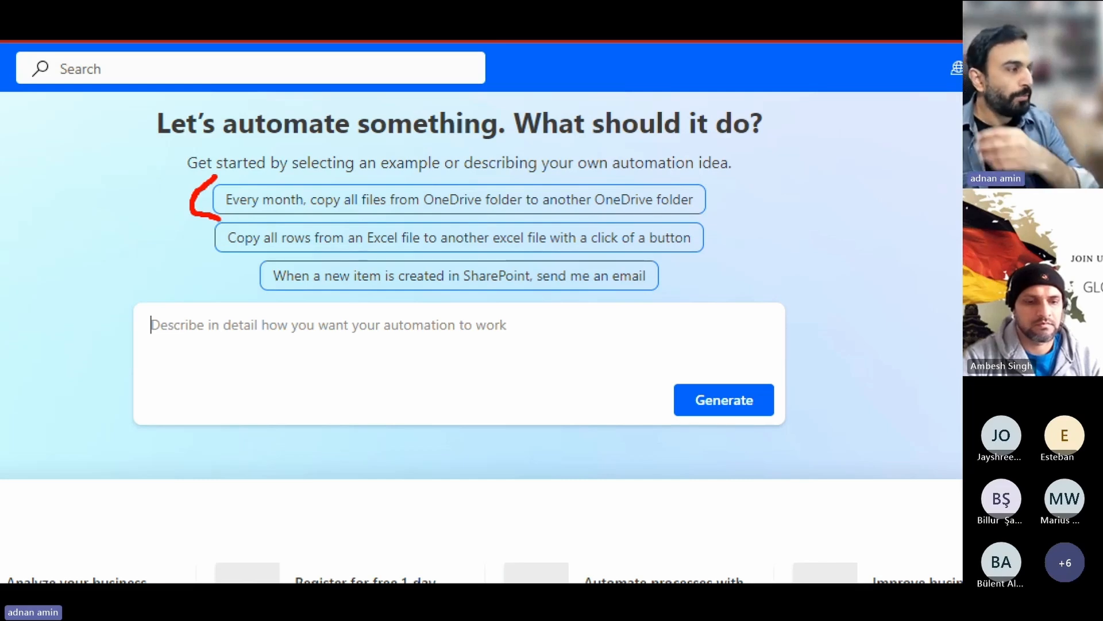
pyautogui.moveTo(219, 219)
pyautogui.mouseDown()
pyautogui.moveTo(206, 248)
pyautogui.moveTo(233, 259)
pyautogui.mouseUp()
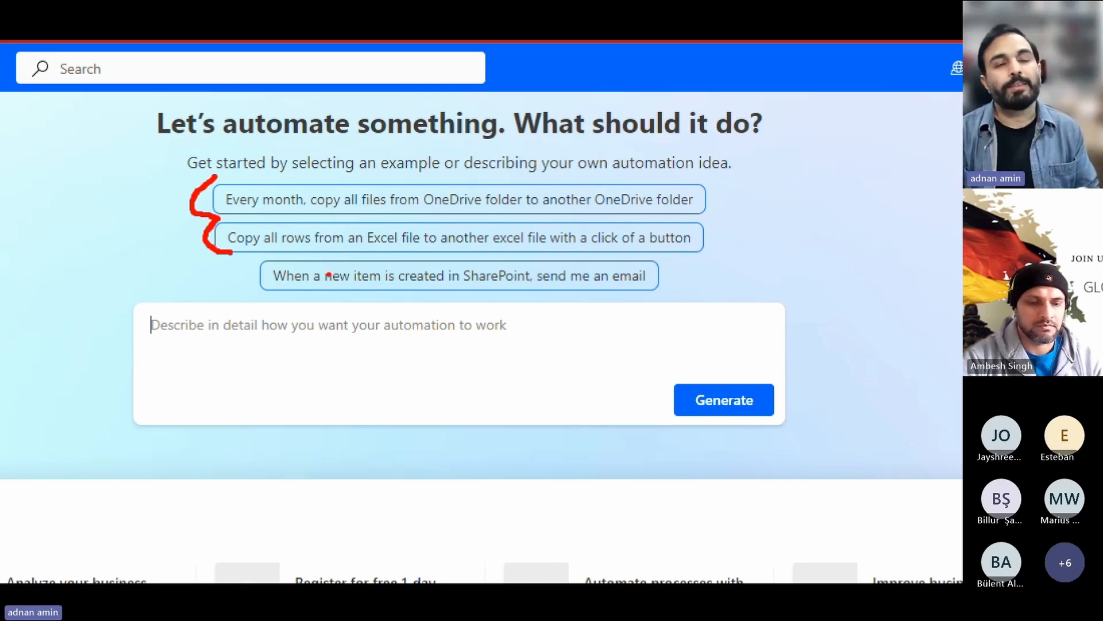
pyautogui.press('Escape')
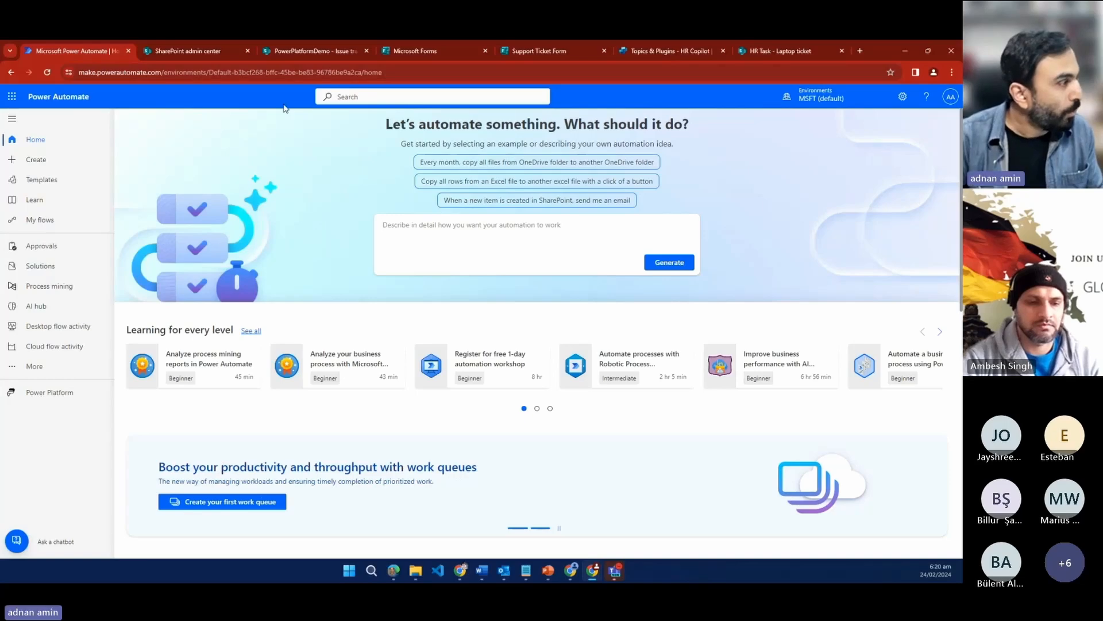
# Step: Open the flow templates gallery and look through the available templates
pyautogui.click(39, 181)
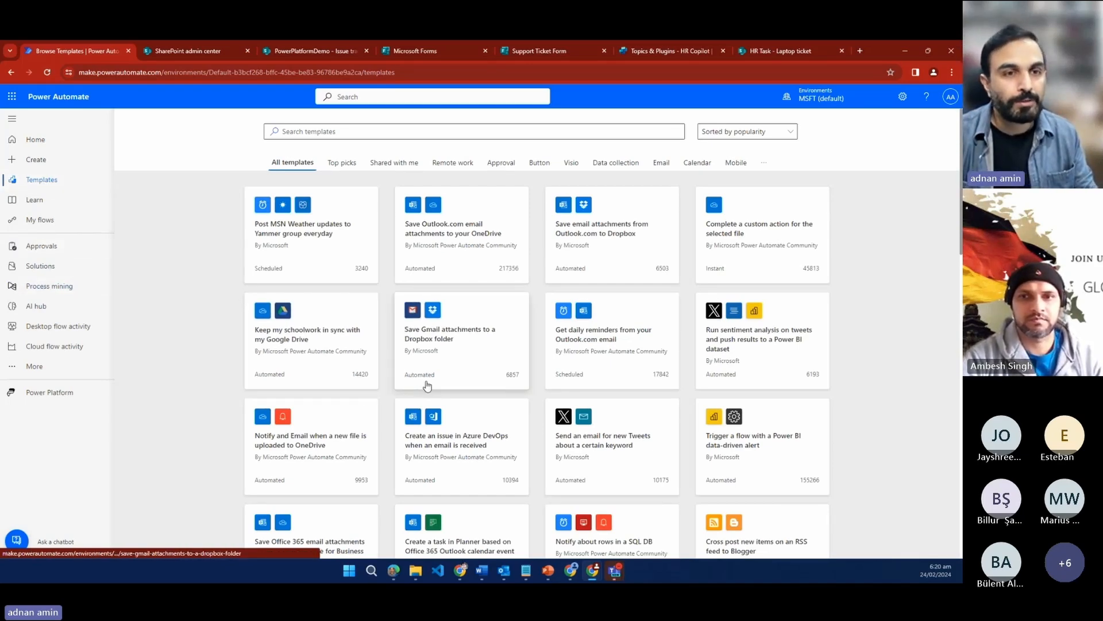
pyautogui.scroll(-1, 282, 309)
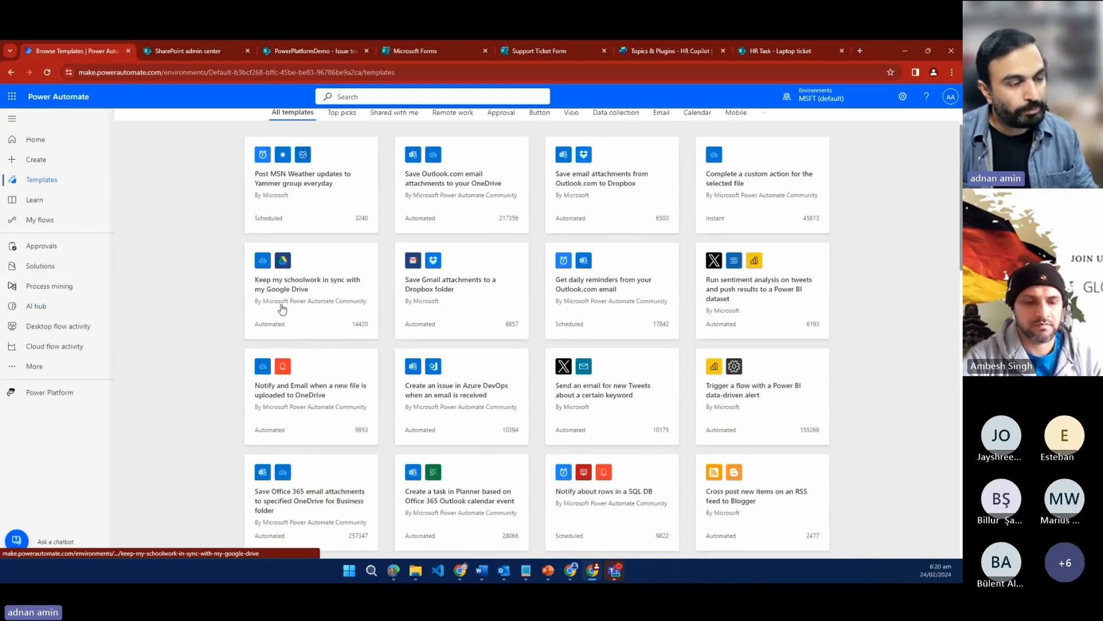
pyautogui.scroll(-5, 515, 313)
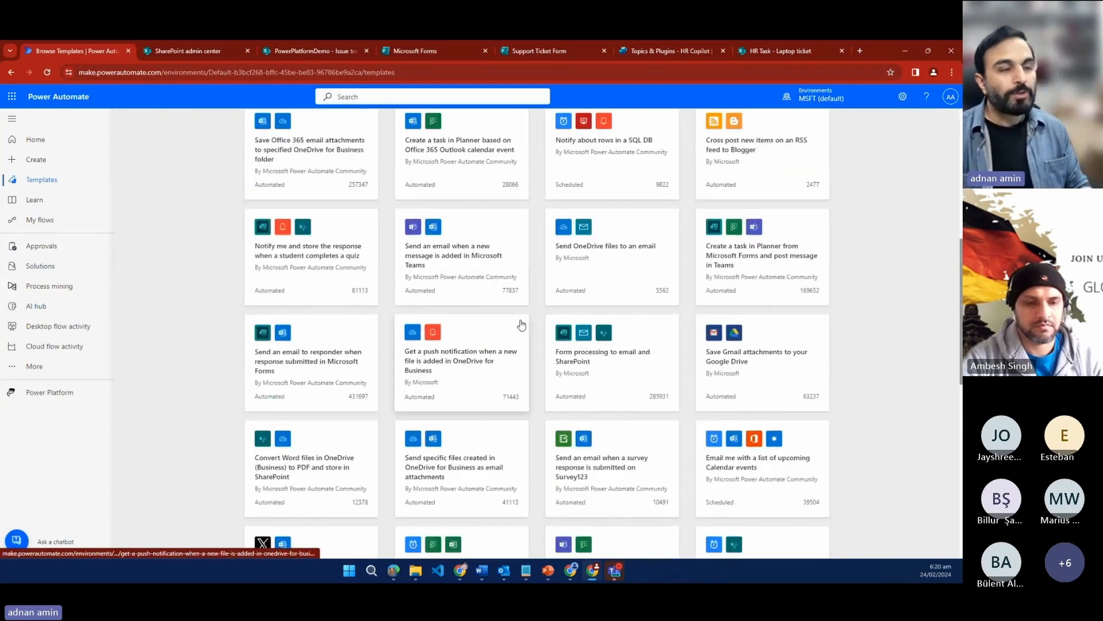
pyautogui.scroll(-2, 522, 326)
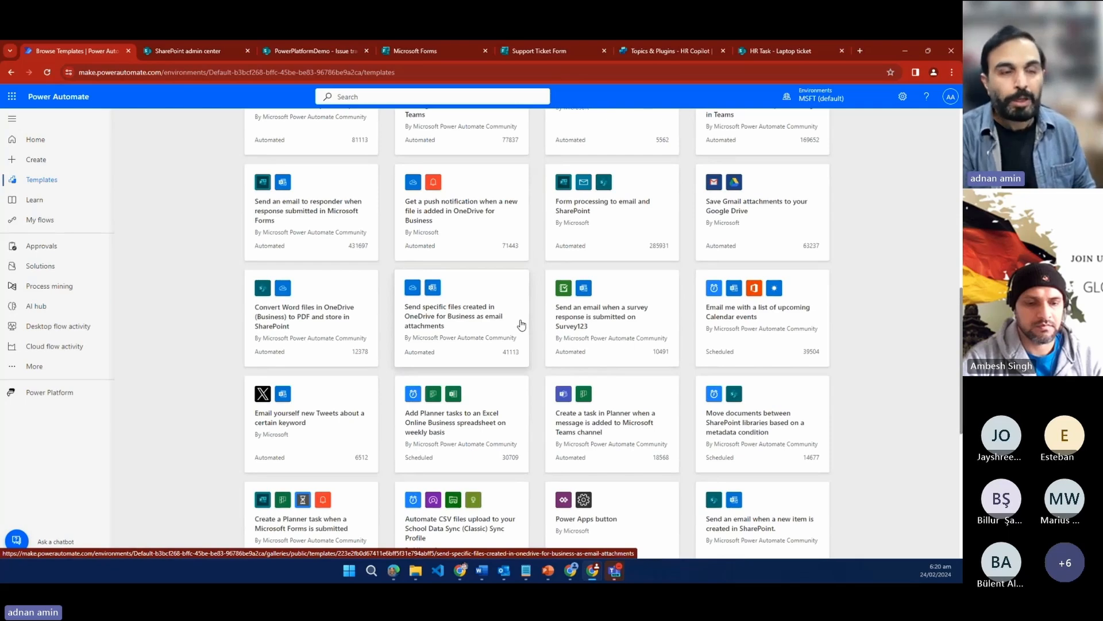
pyautogui.scroll(6, 523, 321)
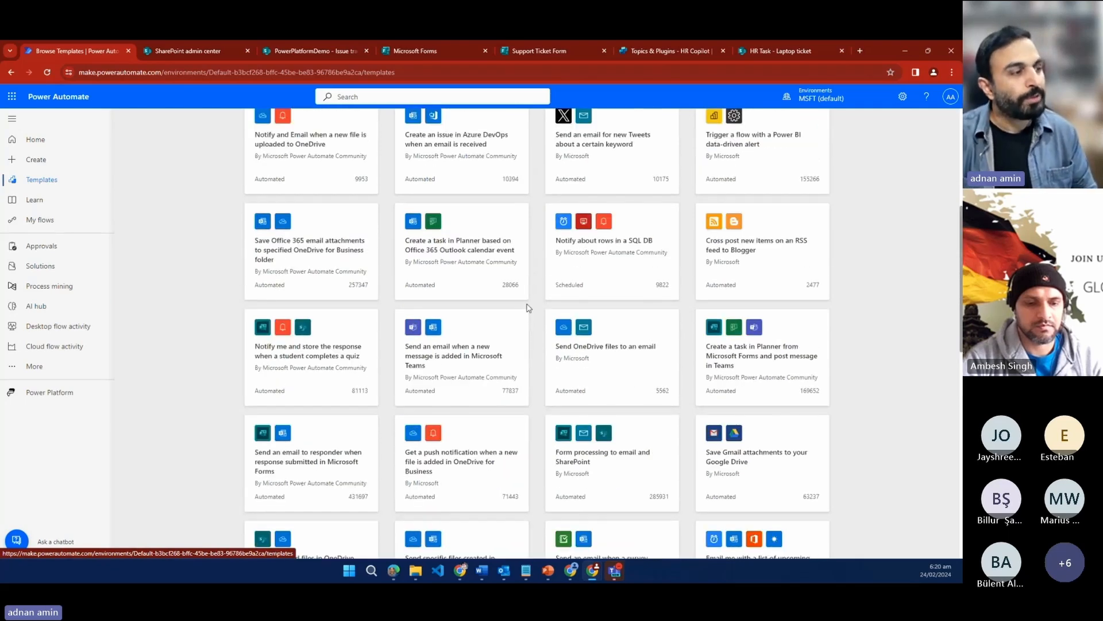
pyautogui.scroll(2, 530, 305)
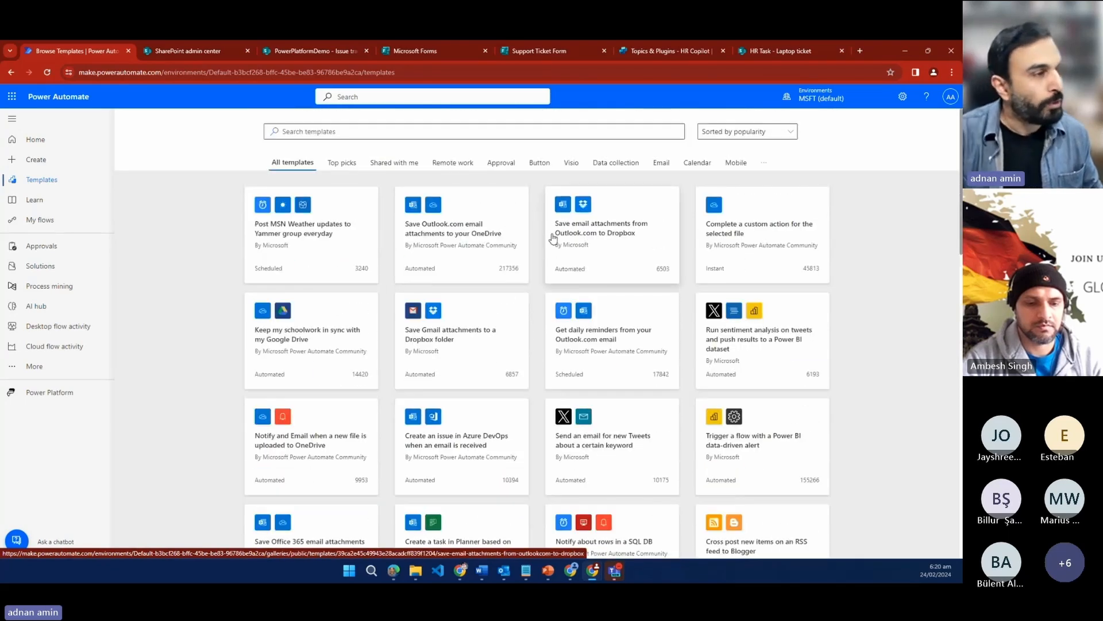
# Step: Describe the automation on the home page as "create a flow trigger on new Microsoft form submitted. and create a new SharePoint list ite."
pyautogui.click(36, 139)
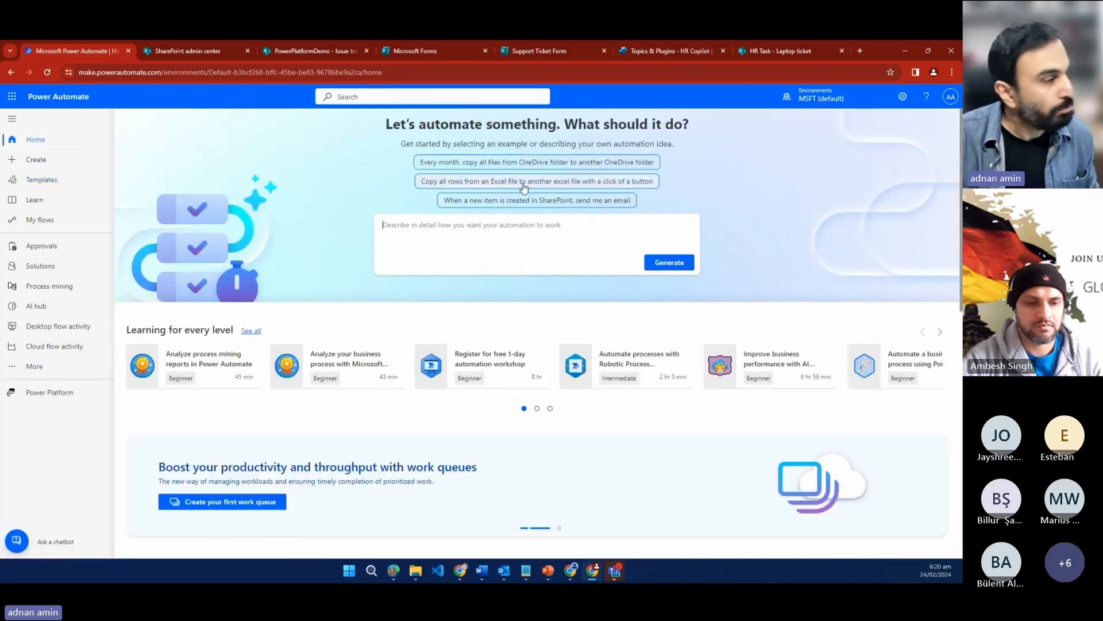
pyautogui.click(489, 228)
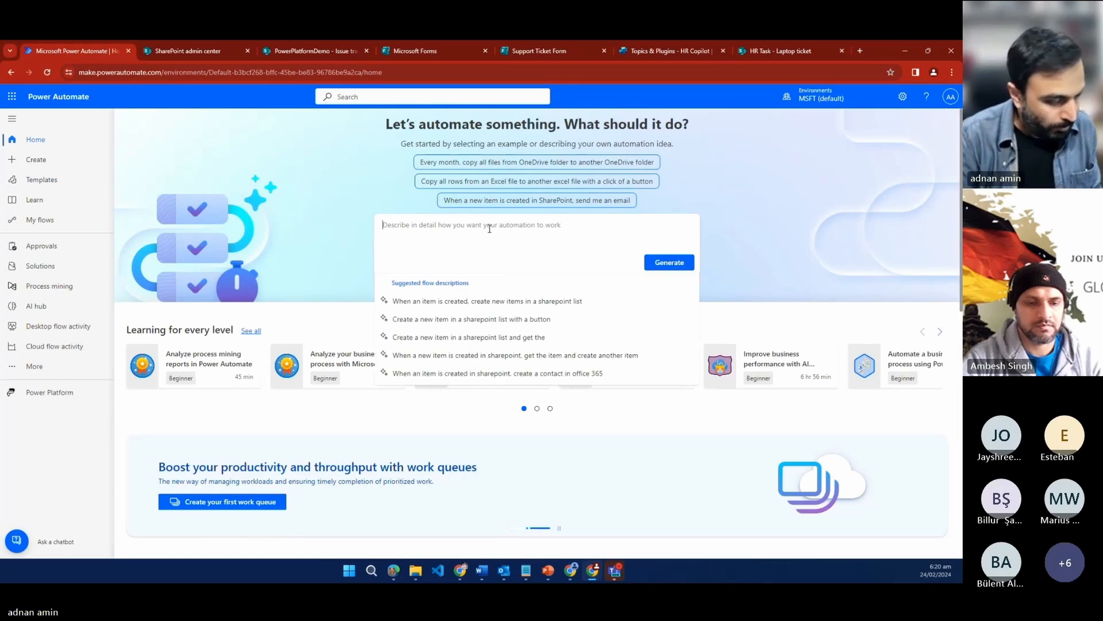
pyautogui.write('create ')
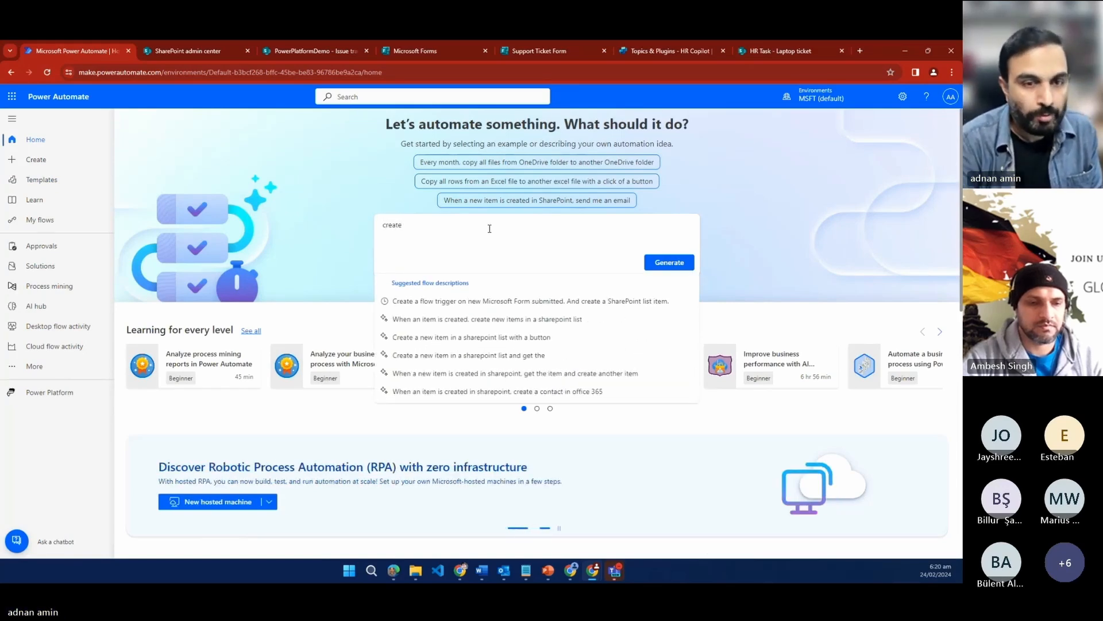
pyautogui.write('a flow')
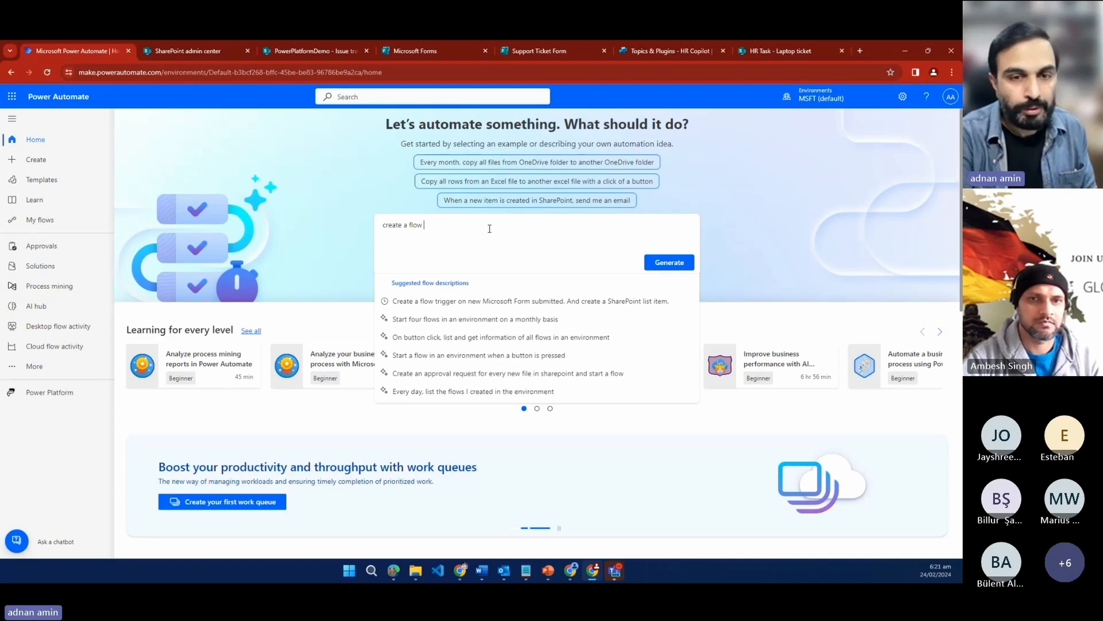
pyautogui.write('trigger ')
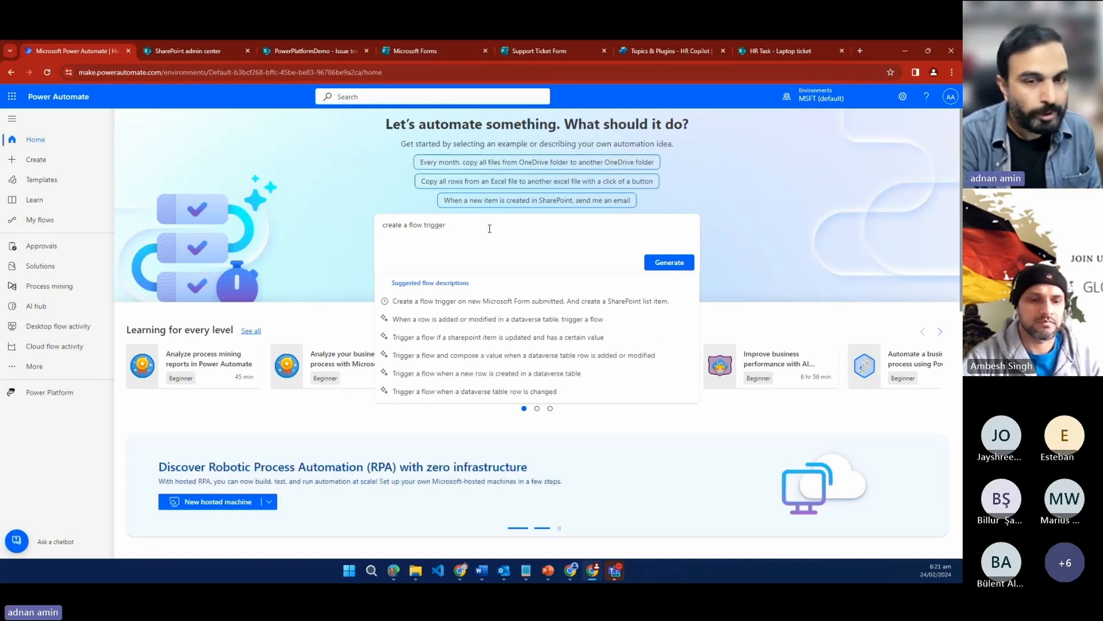
pyautogui.write('on new ')
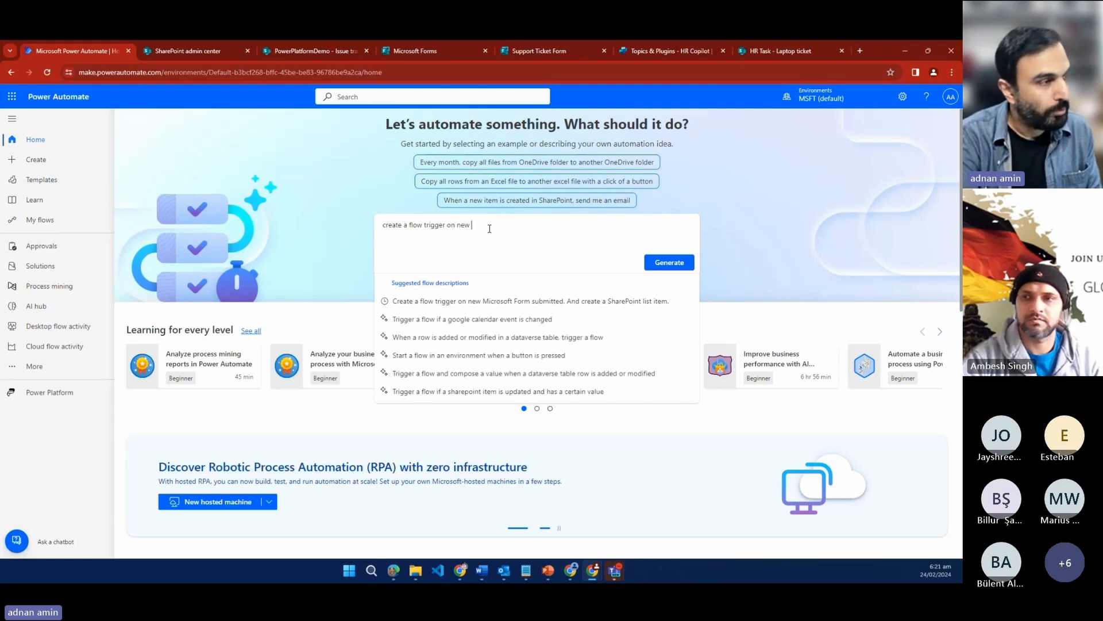
pyautogui.write('Microsoft')
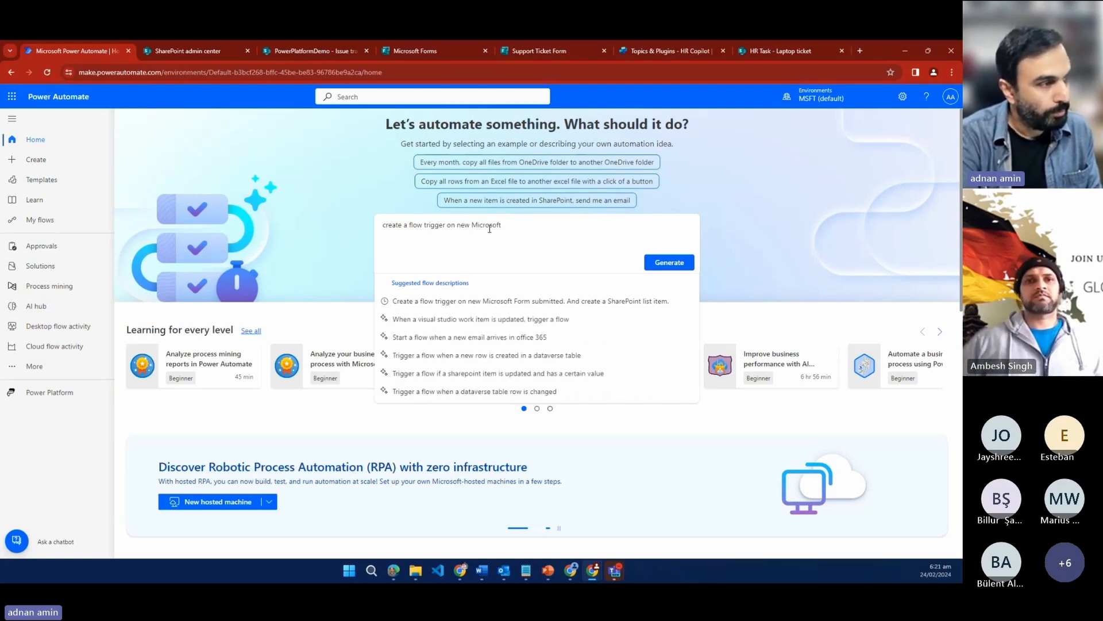
pyautogui.write(' form sub')
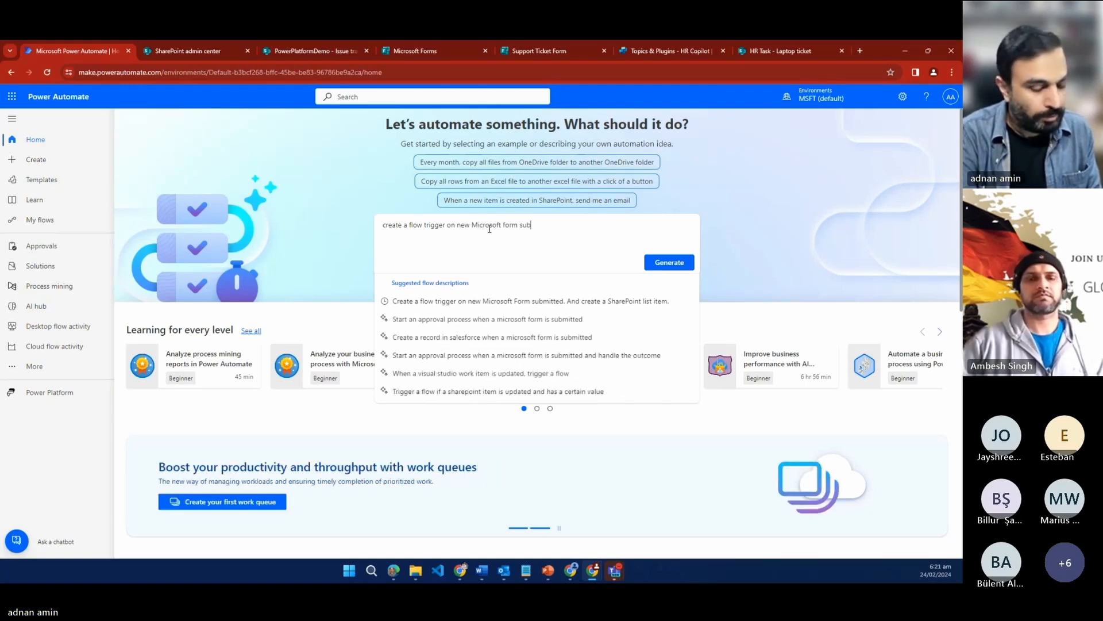
pyautogui.write('mitte')
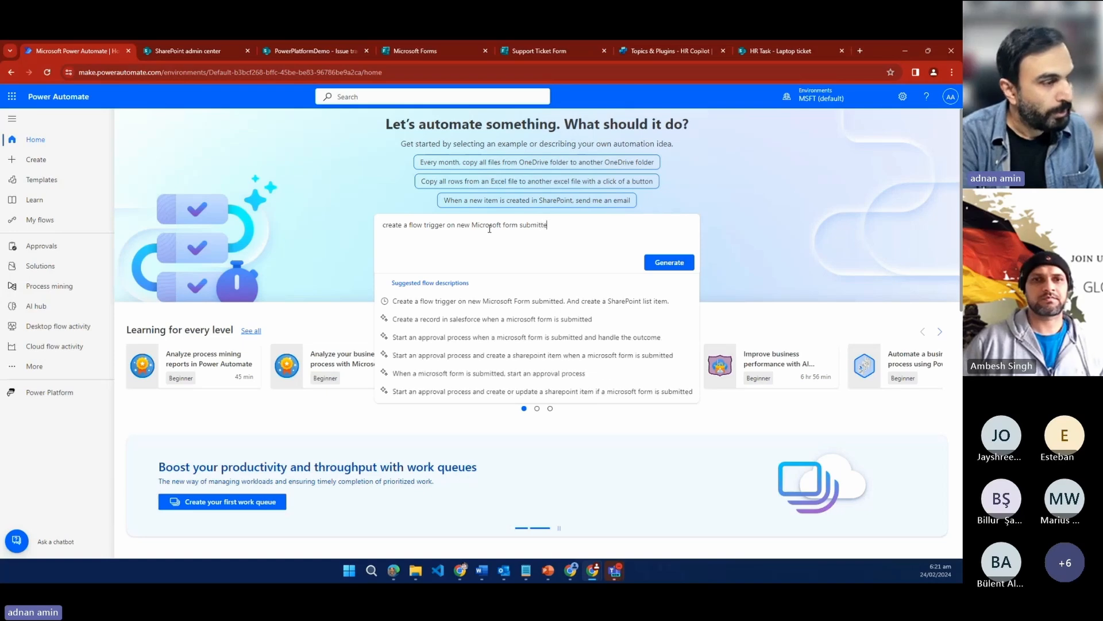
pyautogui.write('d. an')
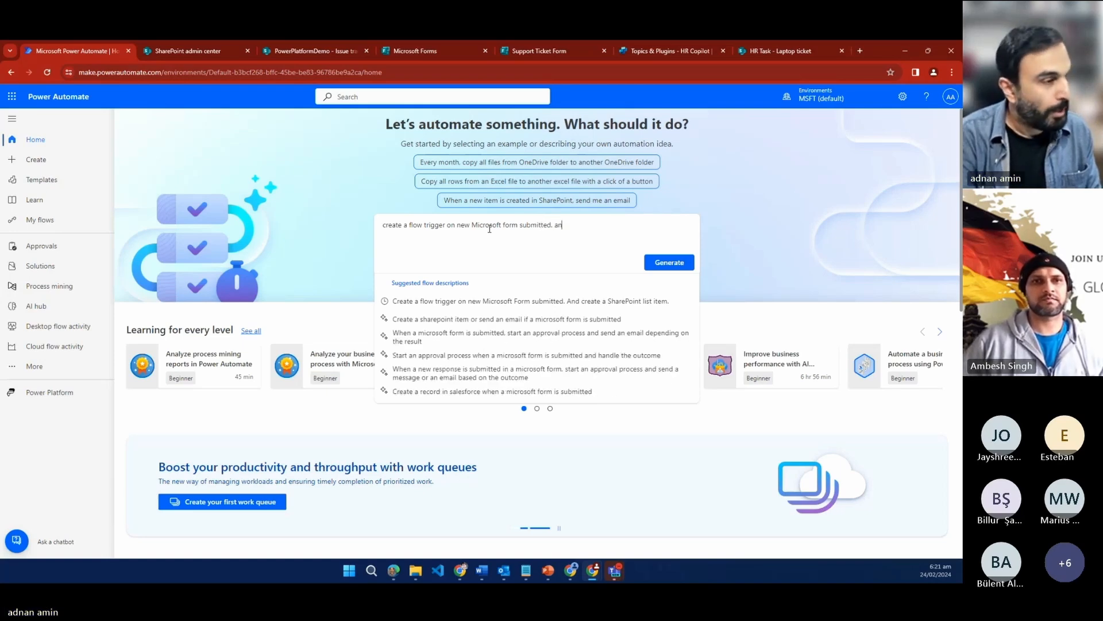
pyautogui.write('d create')
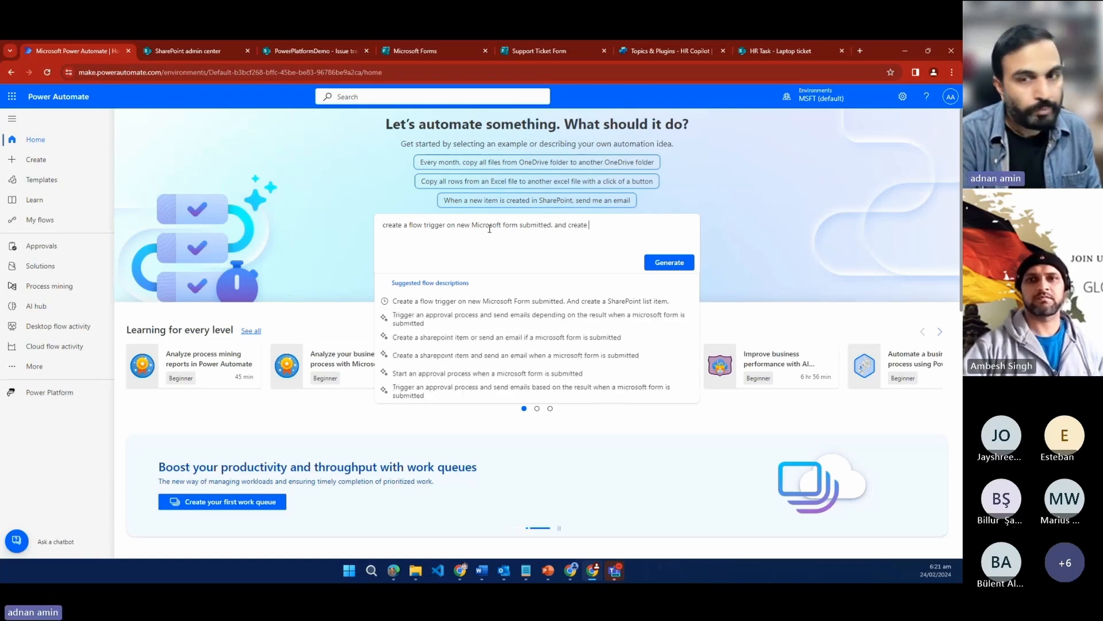
pyautogui.write(' a new ')
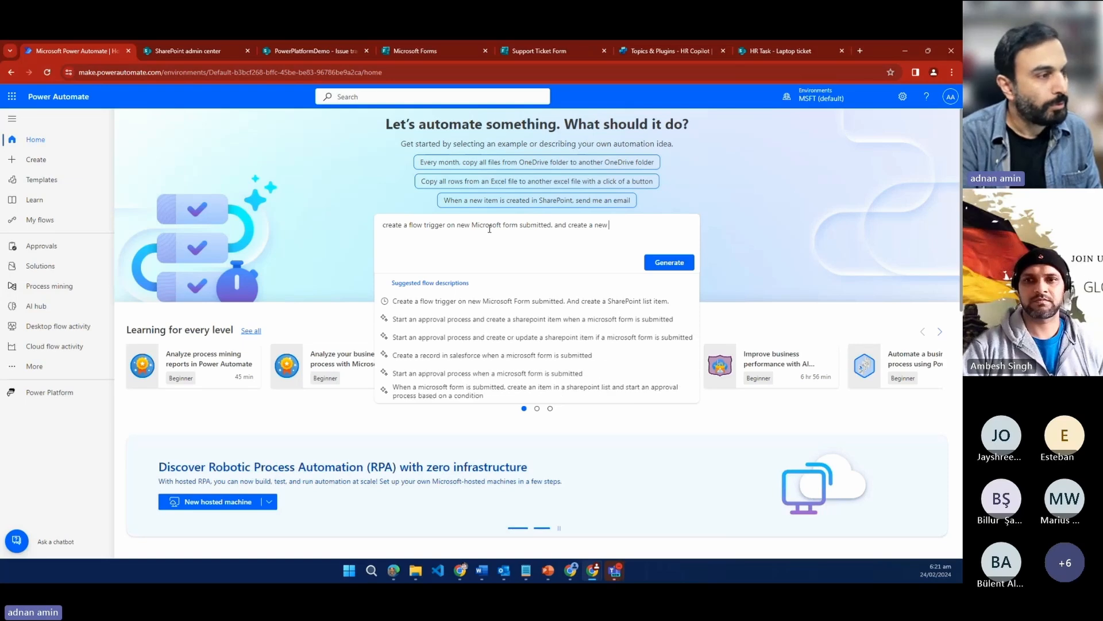
pyautogui.write('SharePoint list ')
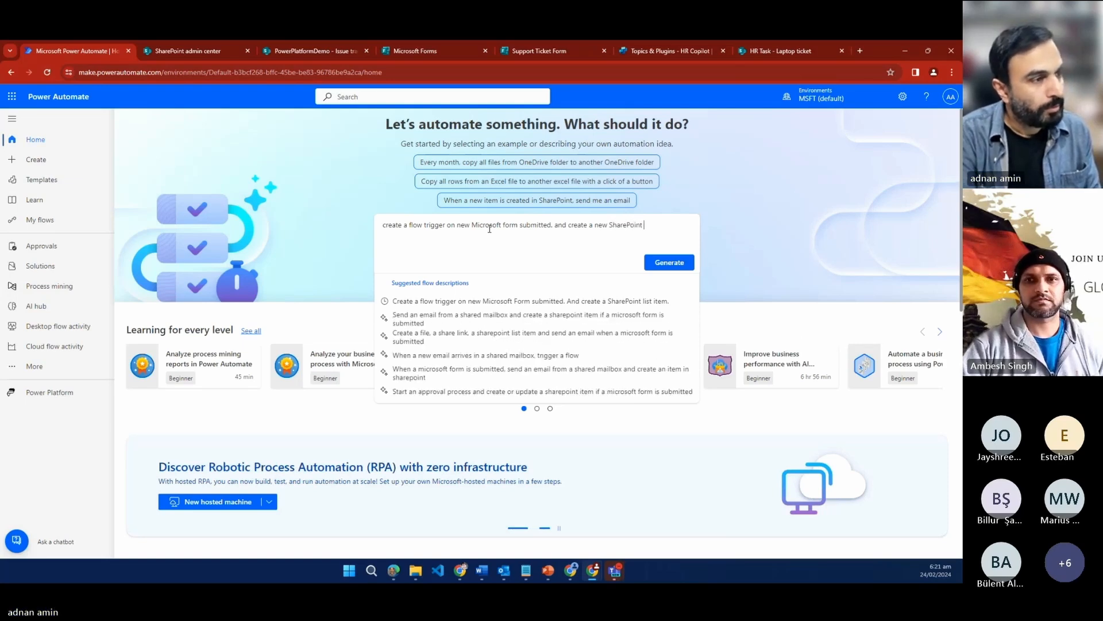
pyautogui.write('ite')
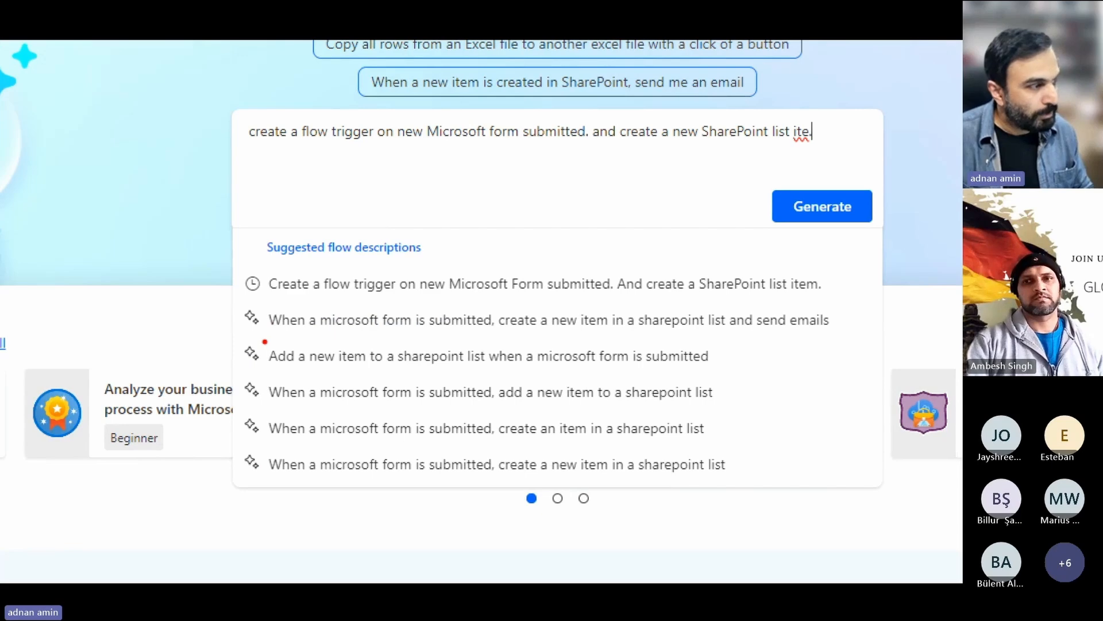
# Step: Review the suggested flow descriptions for the entered prompt, underlining several of them on screen
pyautogui.moveTo(261, 339); pyautogui.dragTo(452, 342)
pyautogui.moveTo(281, 371); pyautogui.dragTo(506, 361)
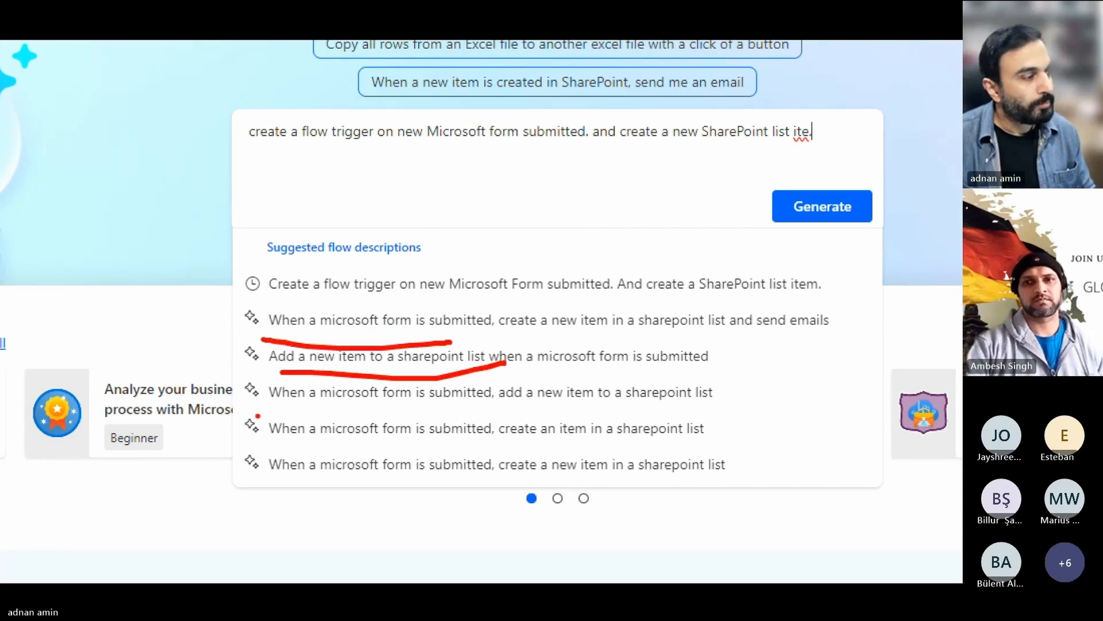
pyautogui.moveTo(260, 413); pyautogui.dragTo(366, 413)
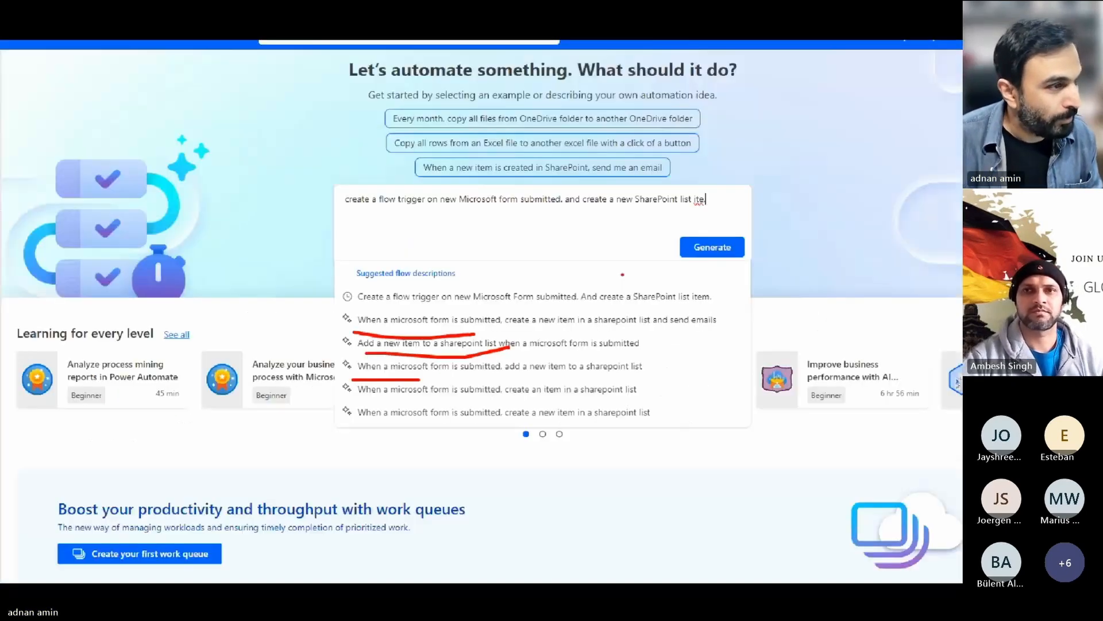
# Step: Generate the suggested flow from the description, create it with the Microsoft Forms and SharePoint connections, and close the Copilot pane
pyautogui.click(712, 247)
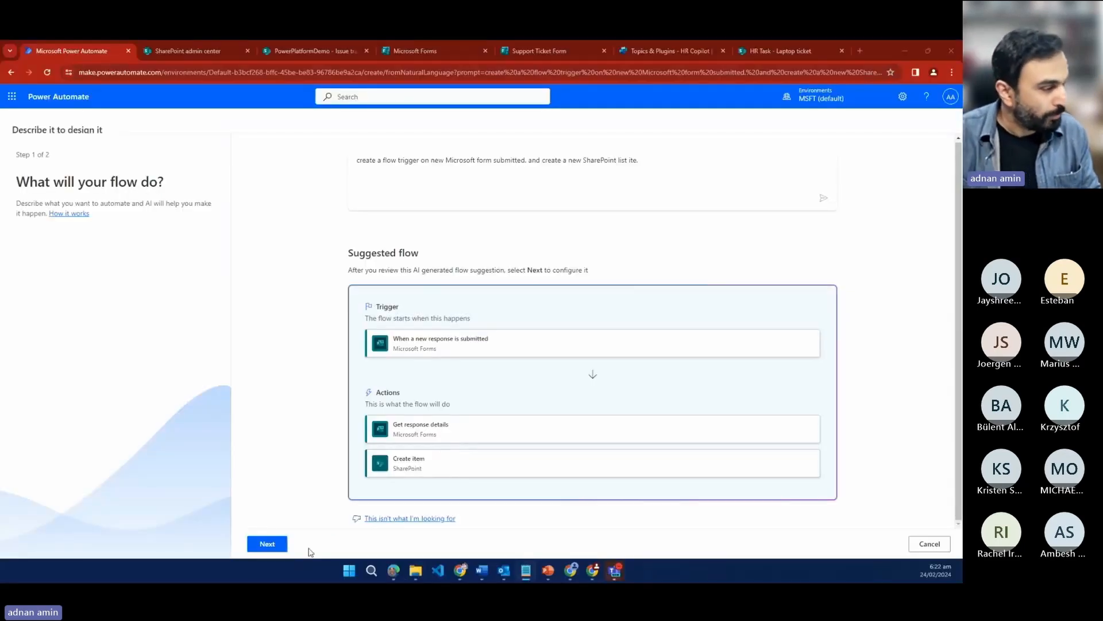
pyautogui.click(268, 544)
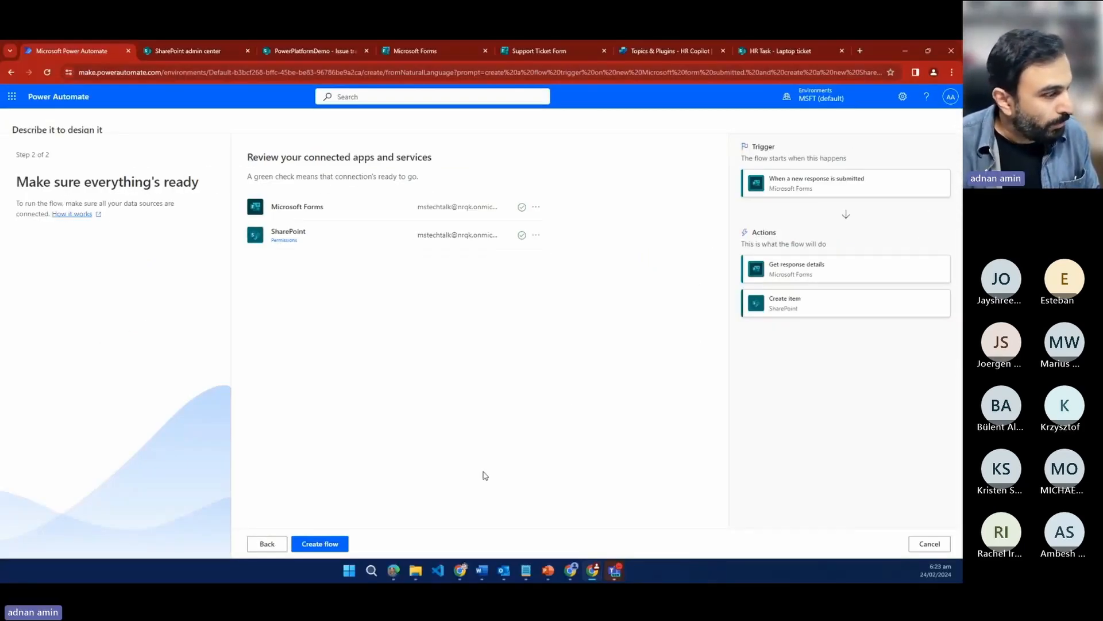
pyautogui.click(336, 545)
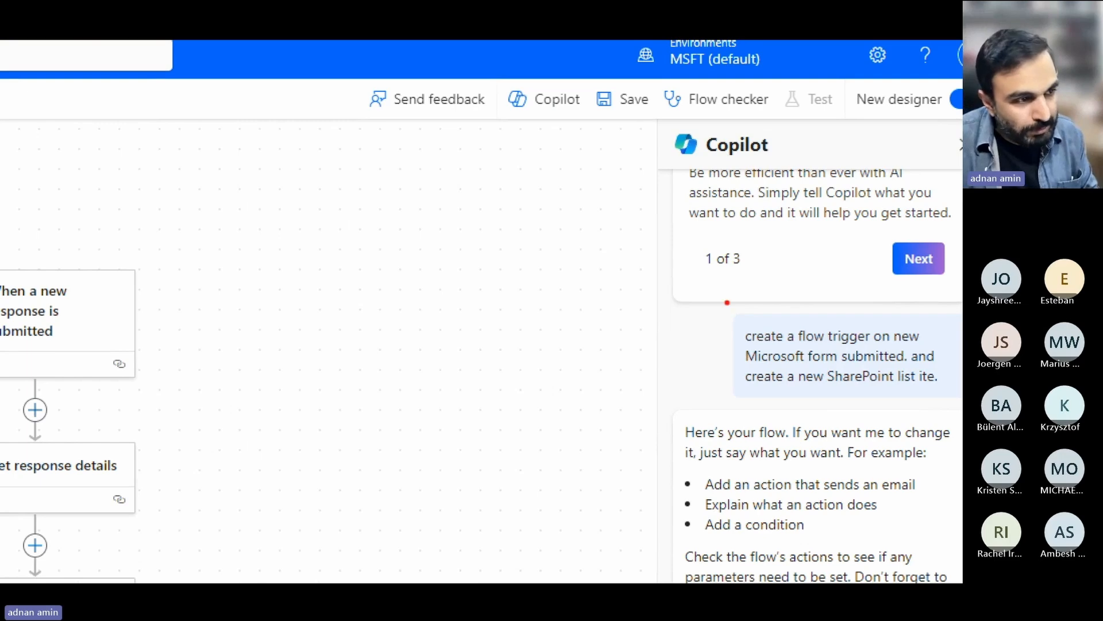
pyautogui.moveTo(727, 322)
pyautogui.mouseDown()
pyautogui.moveTo(706, 362)
pyautogui.moveTo(762, 409)
pyautogui.mouseUp()
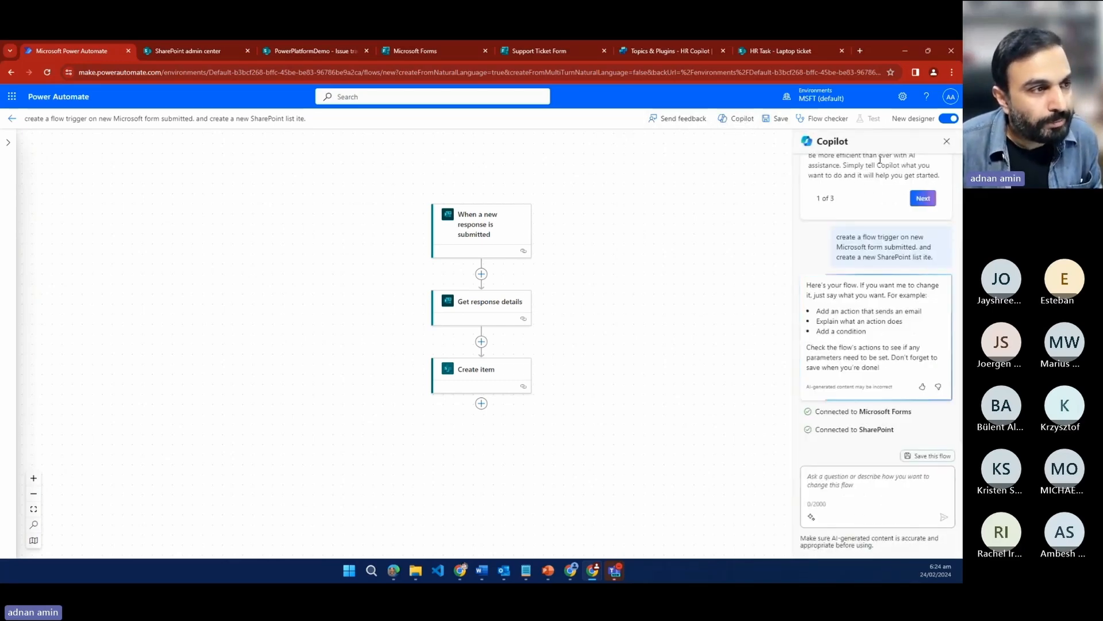
pyautogui.click(743, 120)
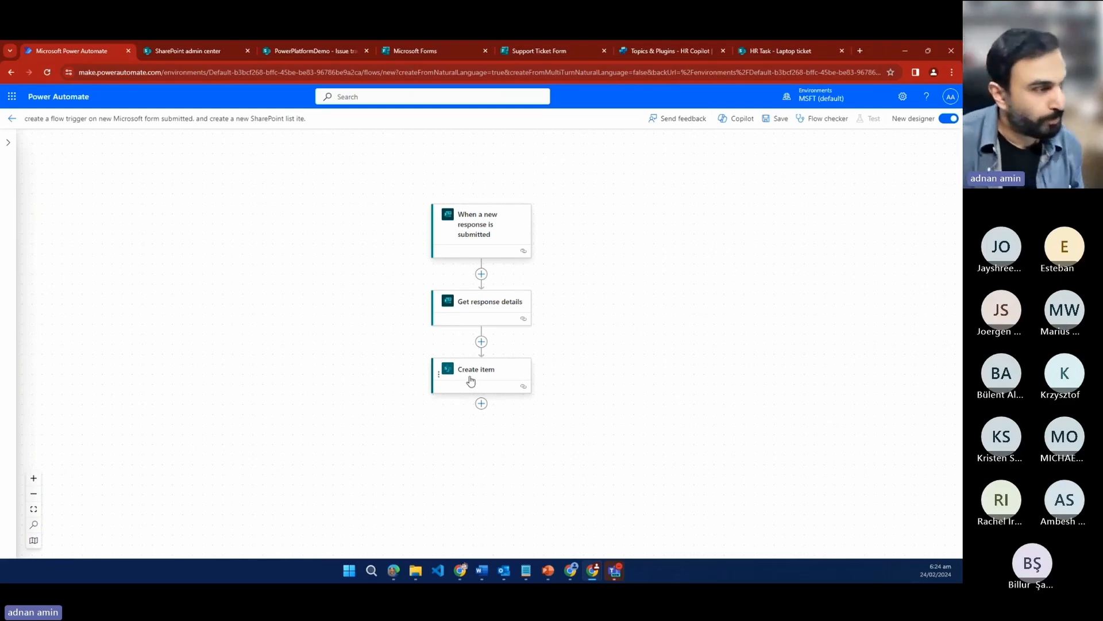
# Step: Set the form of the "When a new response is submitted" trigger to Support Ticket Form
pyautogui.moveTo(596, 230)
pyautogui.mouseDown()
pyautogui.moveTo(338, 259)
pyautogui.moveTo(682, 186)
pyautogui.moveTo(877, 243)
pyautogui.moveTo(891, 234)
pyautogui.moveTo(608, 212)
pyautogui.mouseUp()
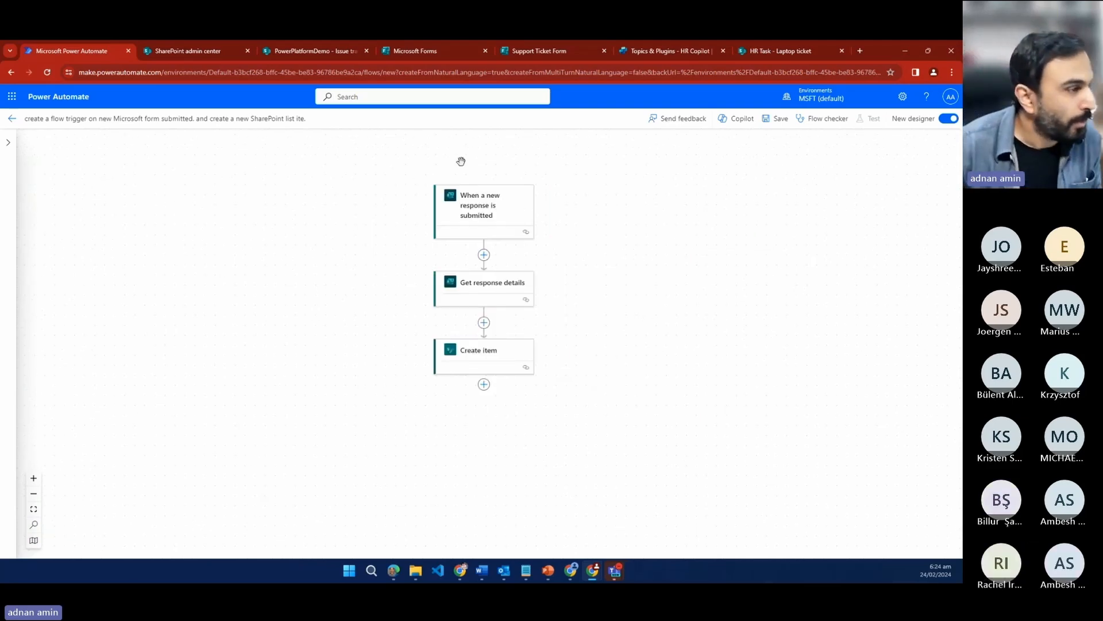
pyautogui.click(483, 214)
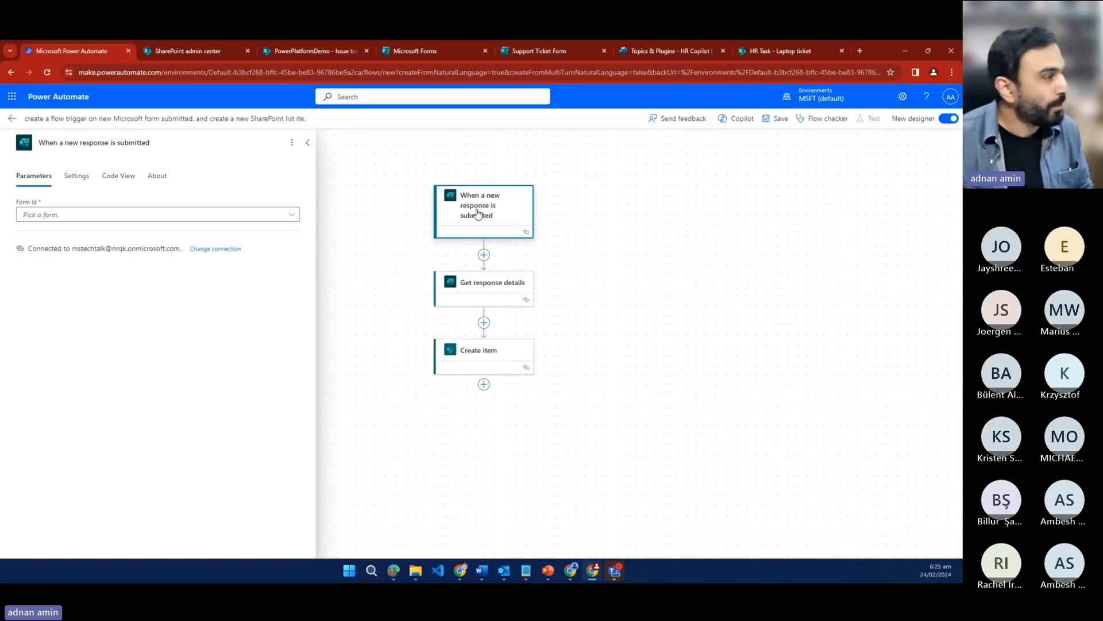
pyautogui.click(291, 215)
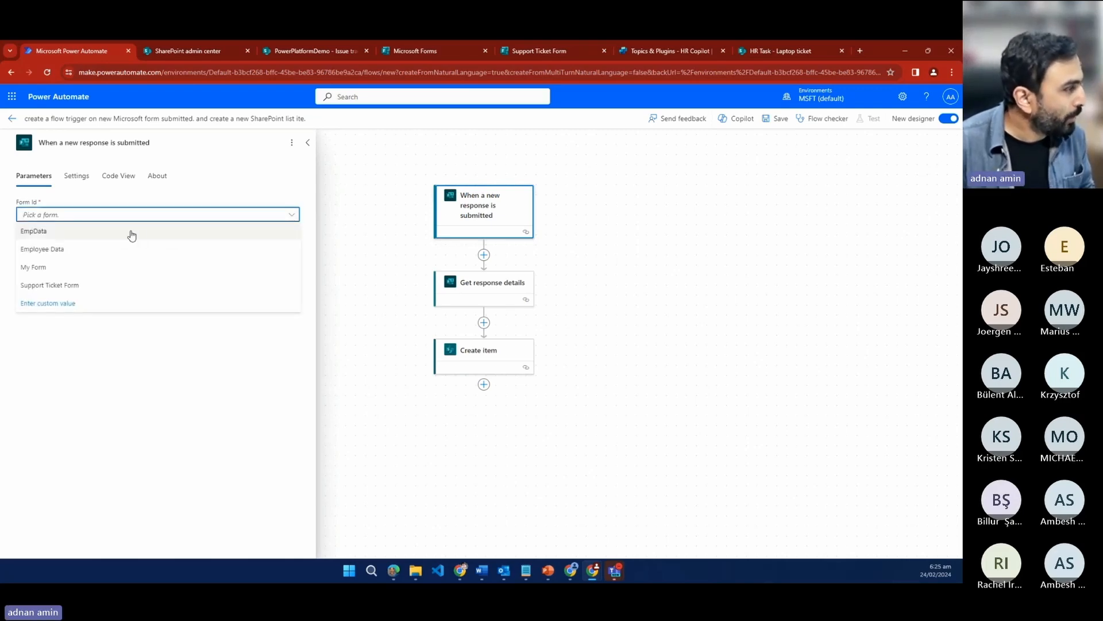
pyautogui.click(80, 292)
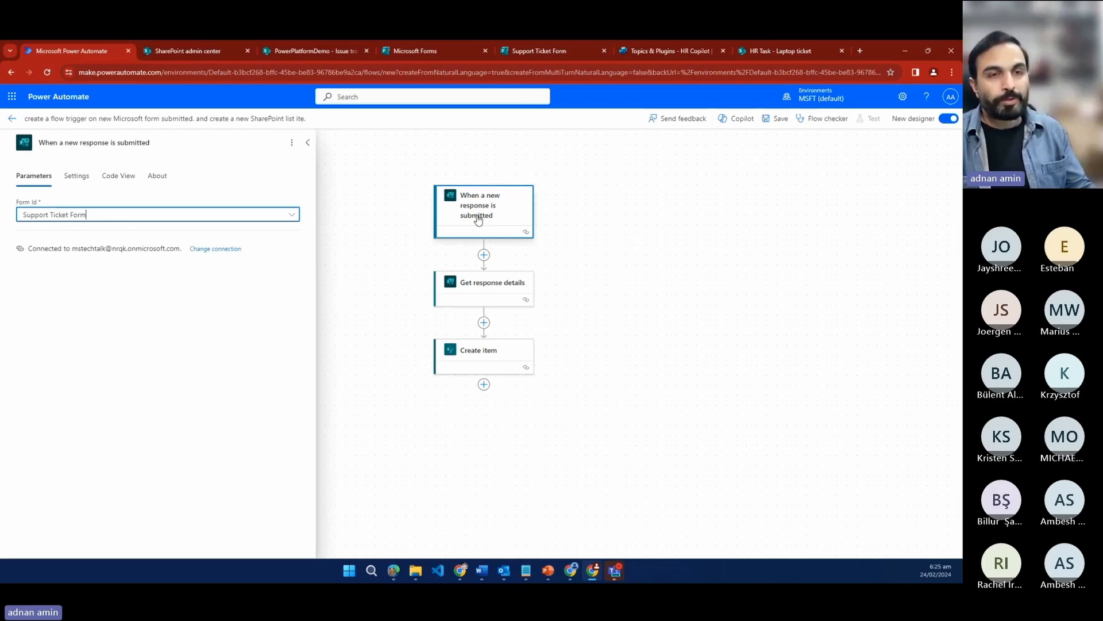
# Step: Set the form of the "Get response details" action to Support Ticket Form
pyautogui.click(495, 299)
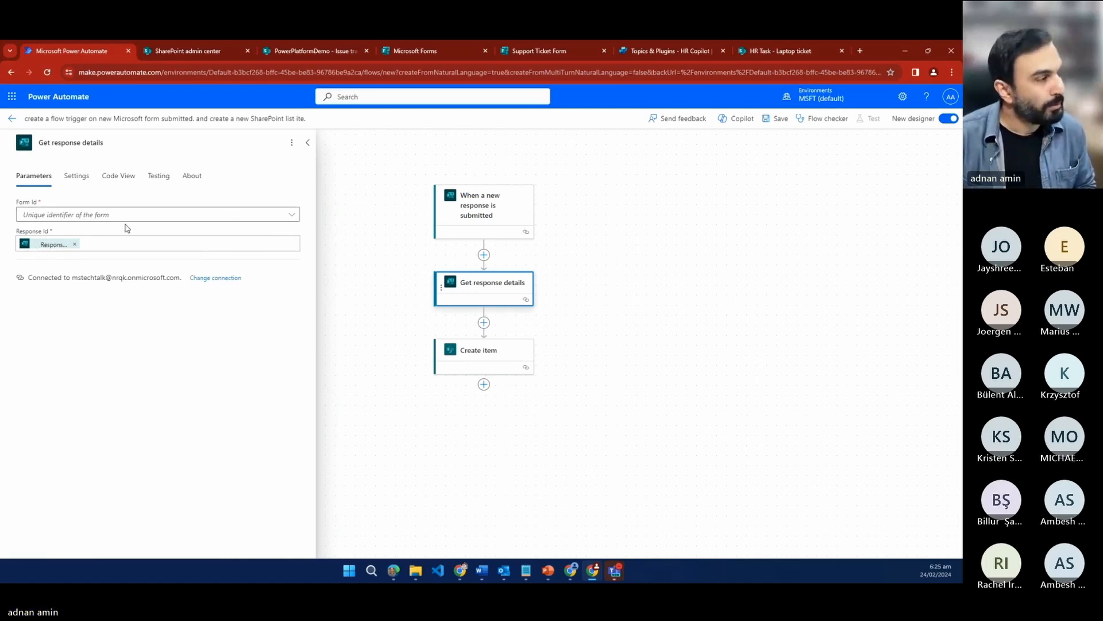
pyautogui.click(209, 216)
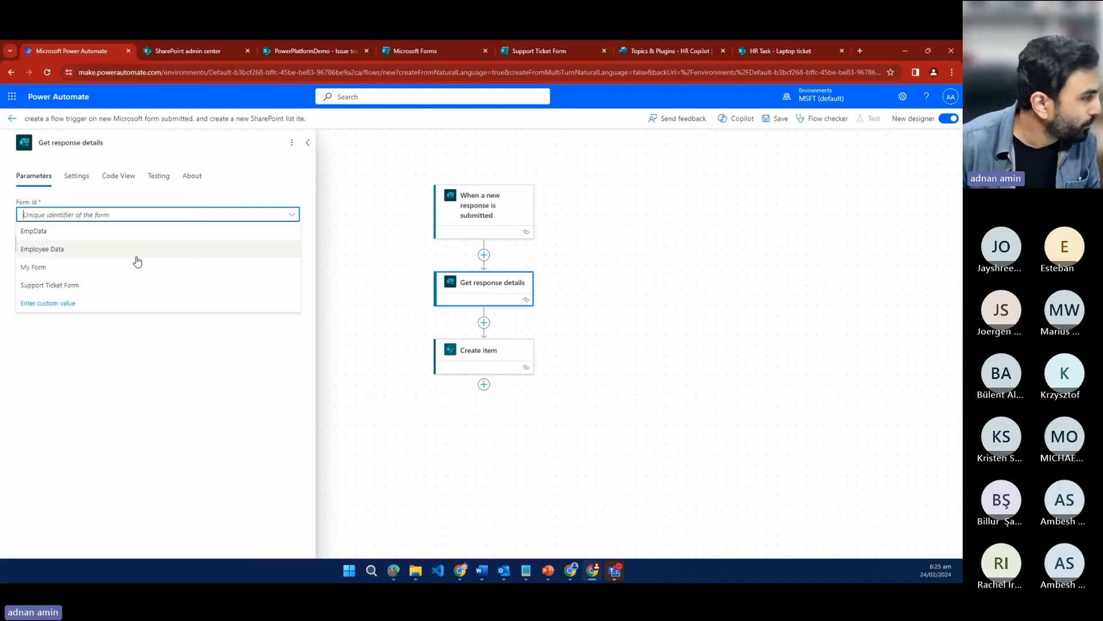
pyautogui.click(65, 286)
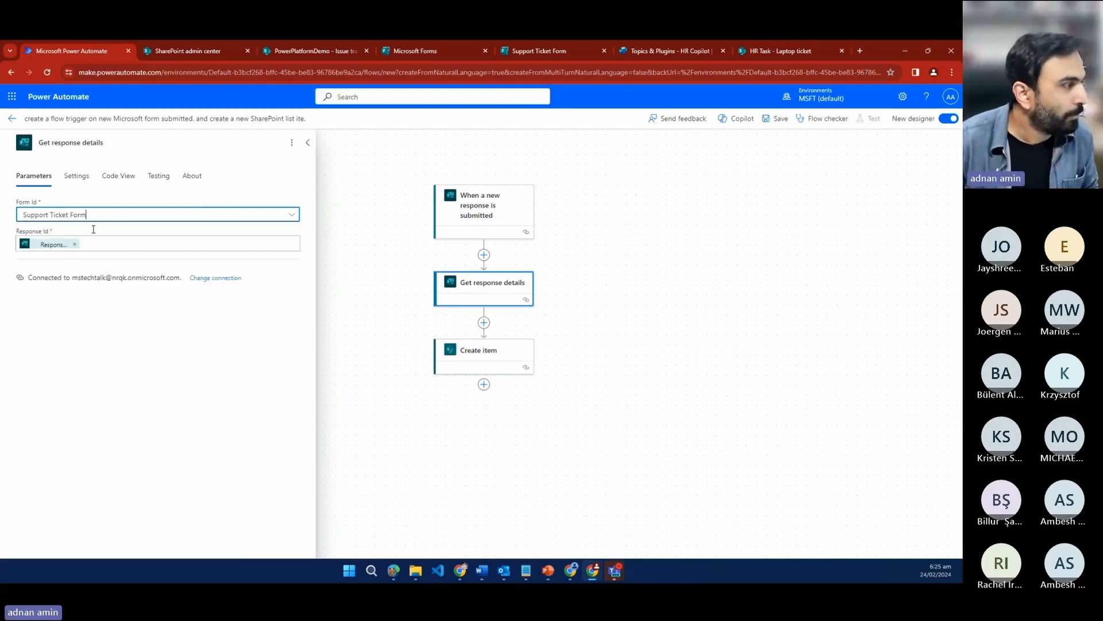
pyautogui.click(382, 348)
pyautogui.click(477, 355)
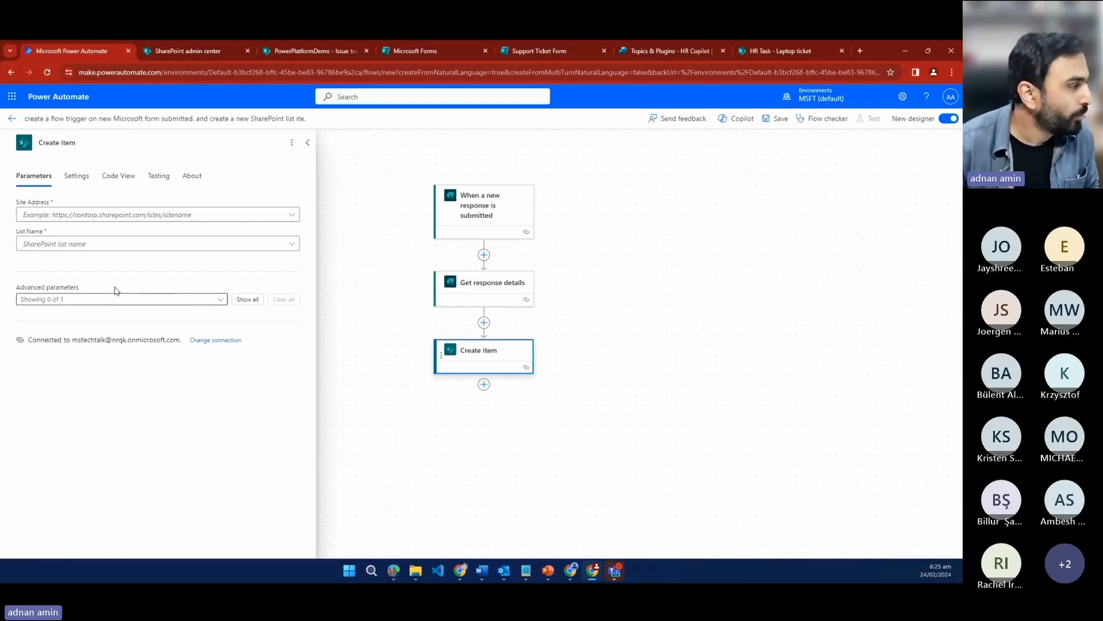
pyautogui.click(61, 217)
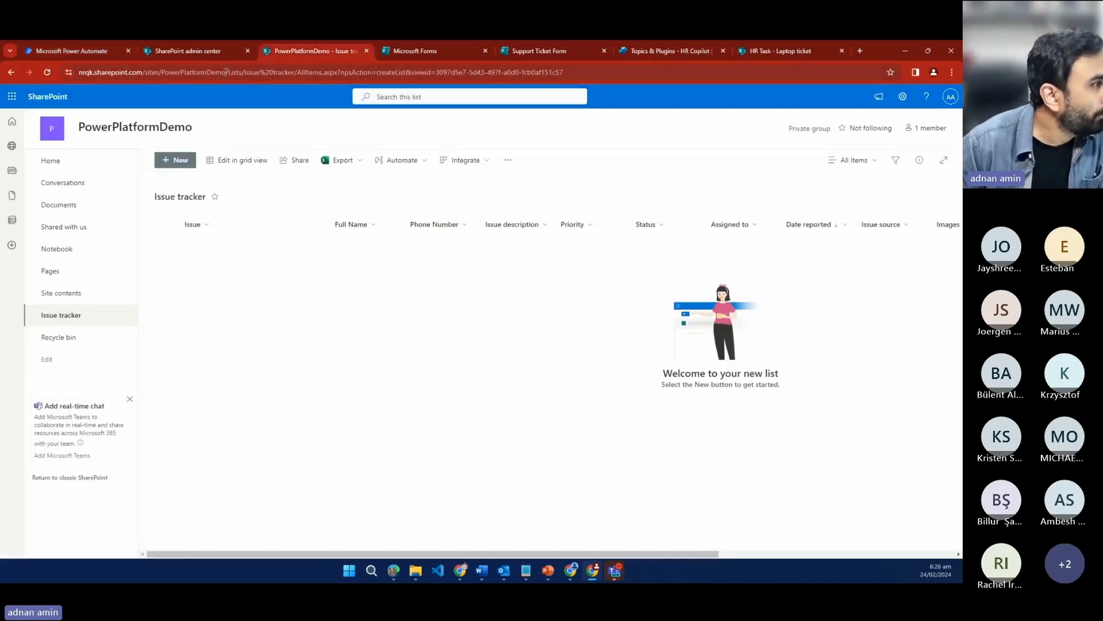
pyautogui.moveTo(226, 72); pyautogui.dragTo(76, 74)
pyautogui.hotkey('ctrl', 'c')
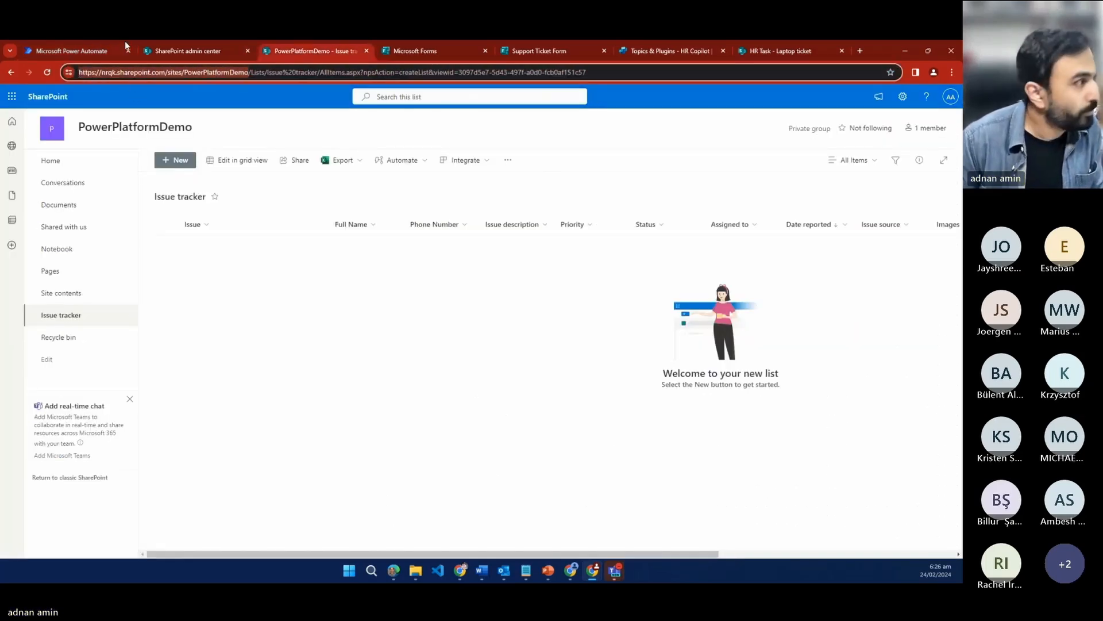
pyautogui.click(83, 49)
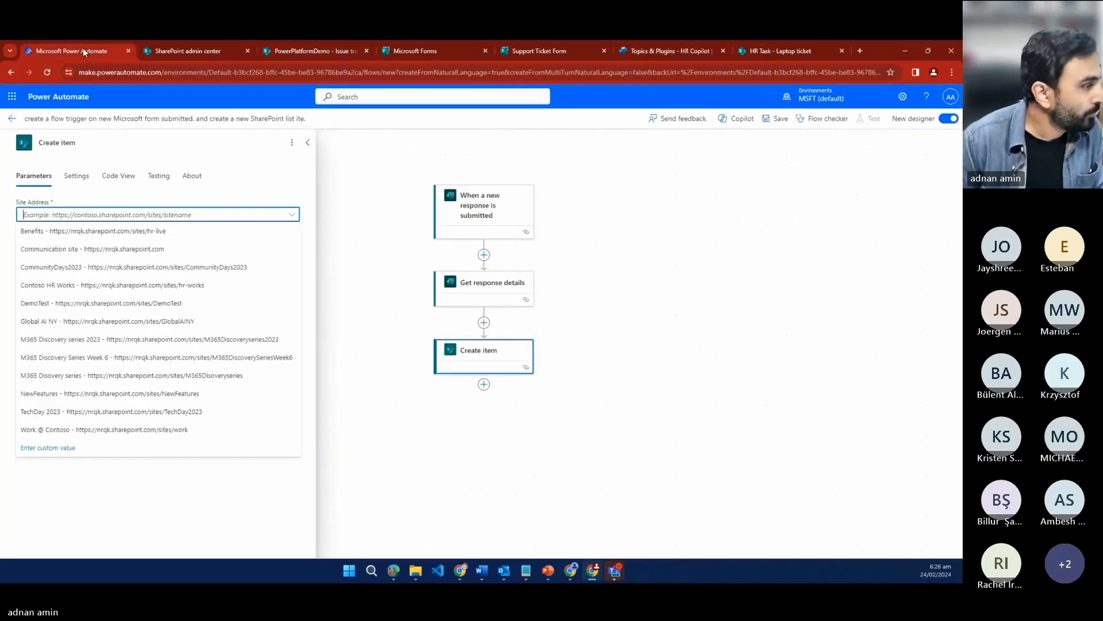
pyautogui.click(74, 454)
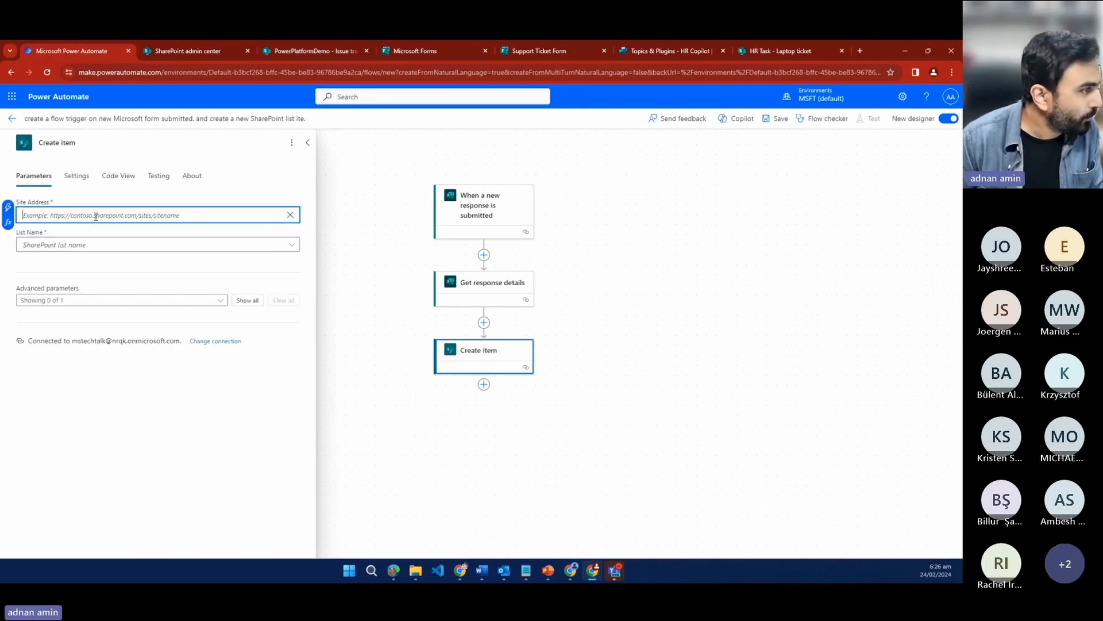
pyautogui.hotkey('ctrl', 'v')
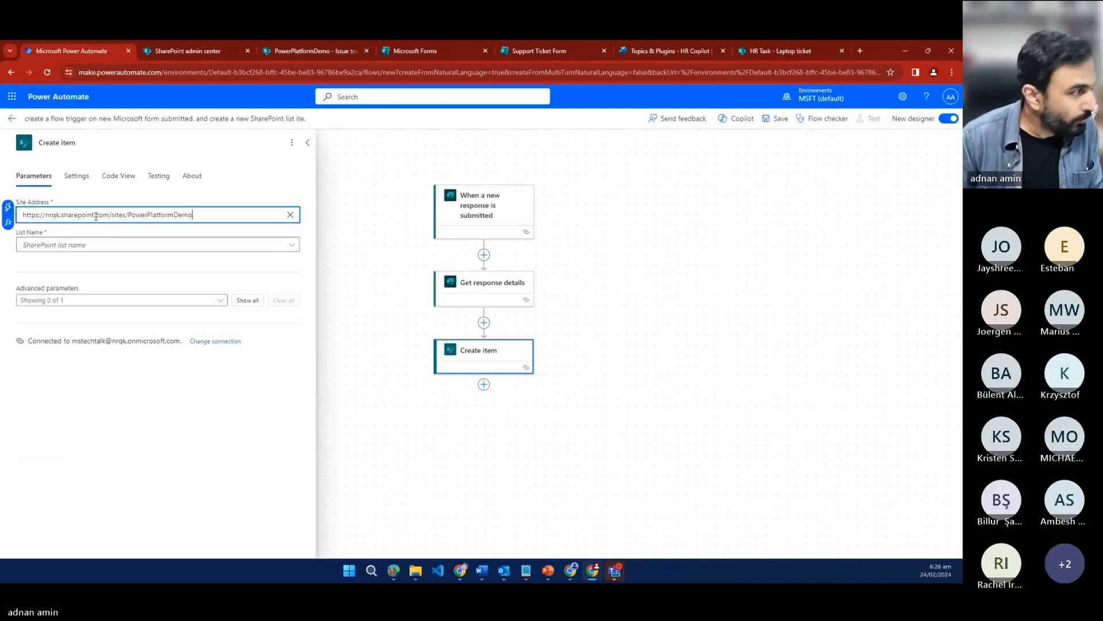
pyautogui.click(224, 234)
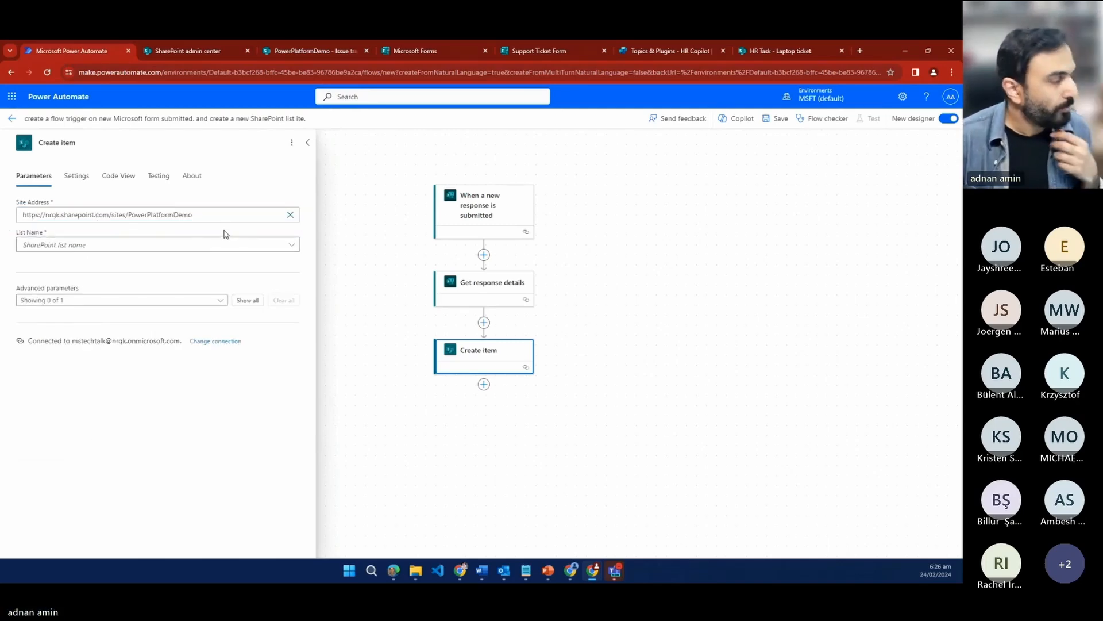
# Step: Set the Create item action's list name to Issue tracker and show all its advanced parameters
pyautogui.click(292, 247)
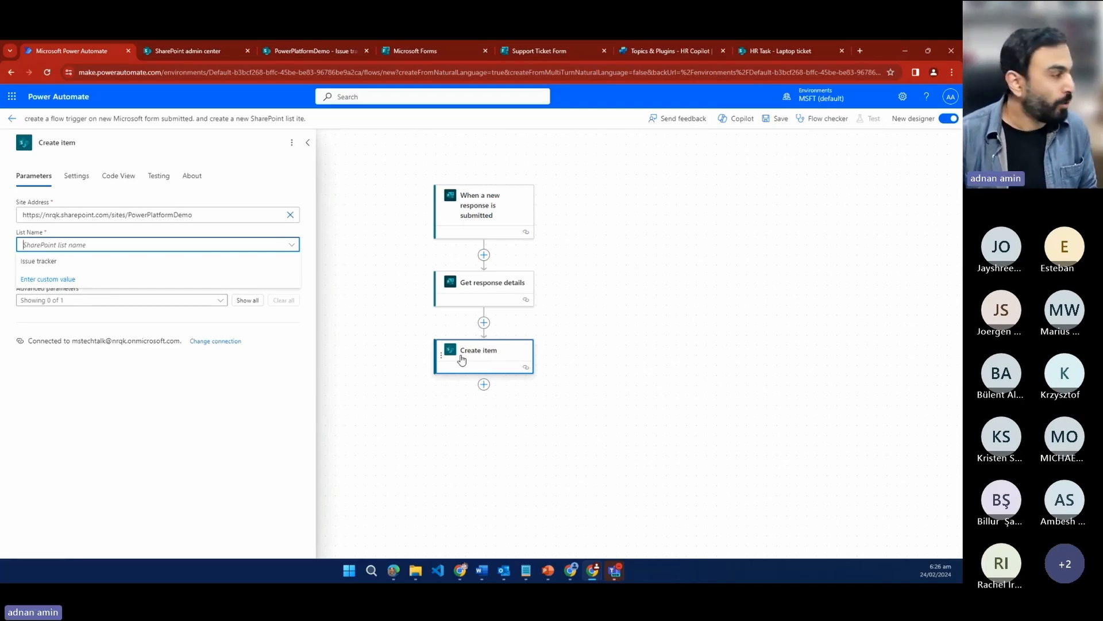
pyautogui.click(295, 246)
pyautogui.click(209, 244)
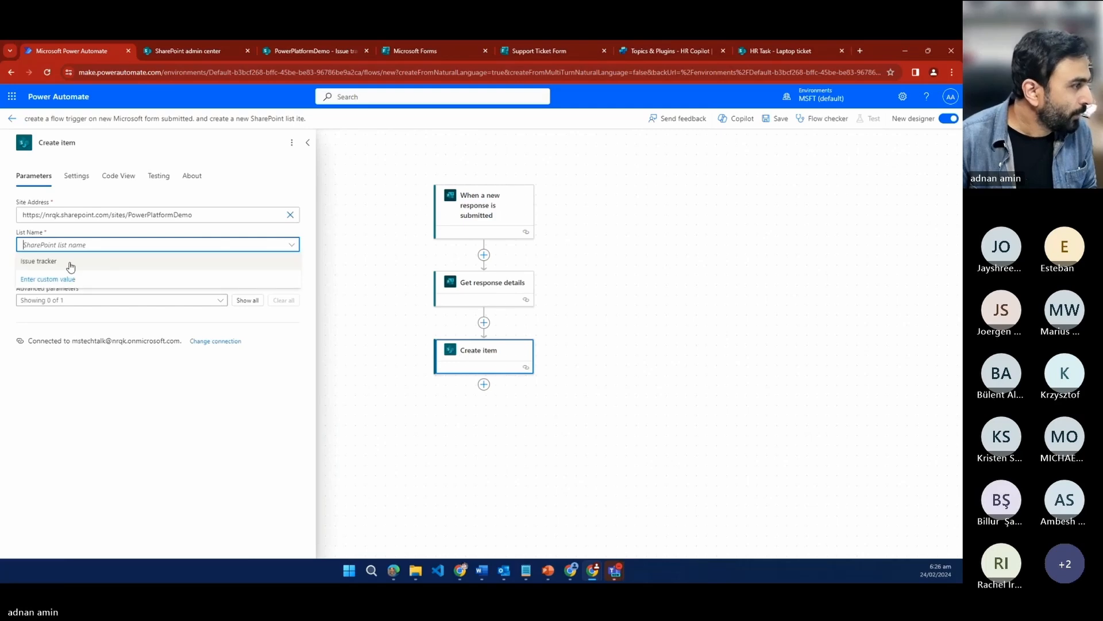
pyautogui.click(50, 262)
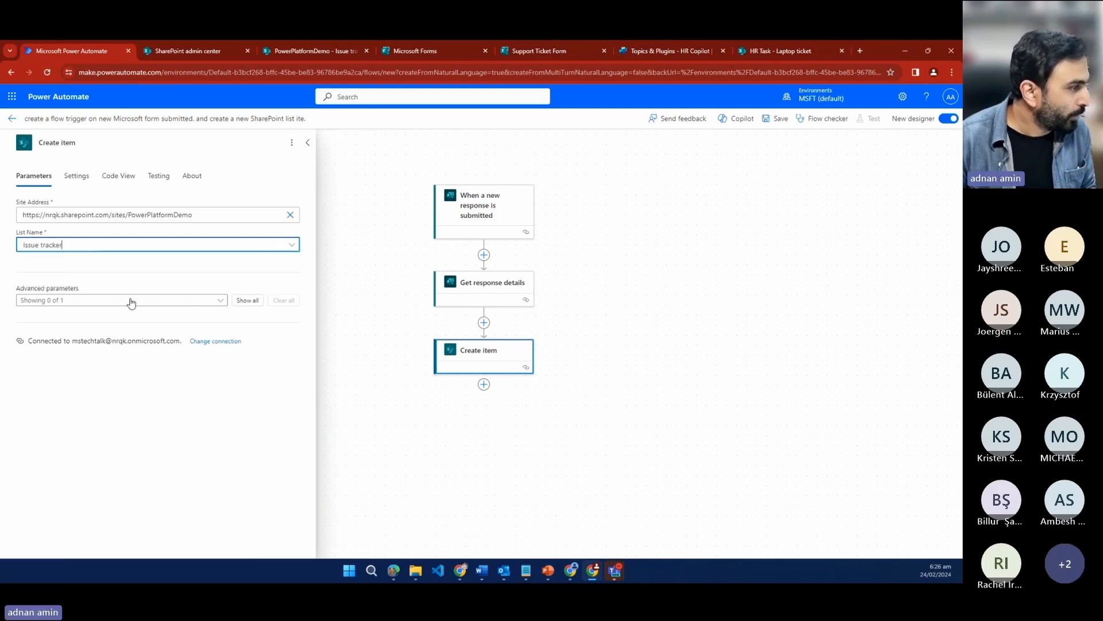
pyautogui.click(222, 304)
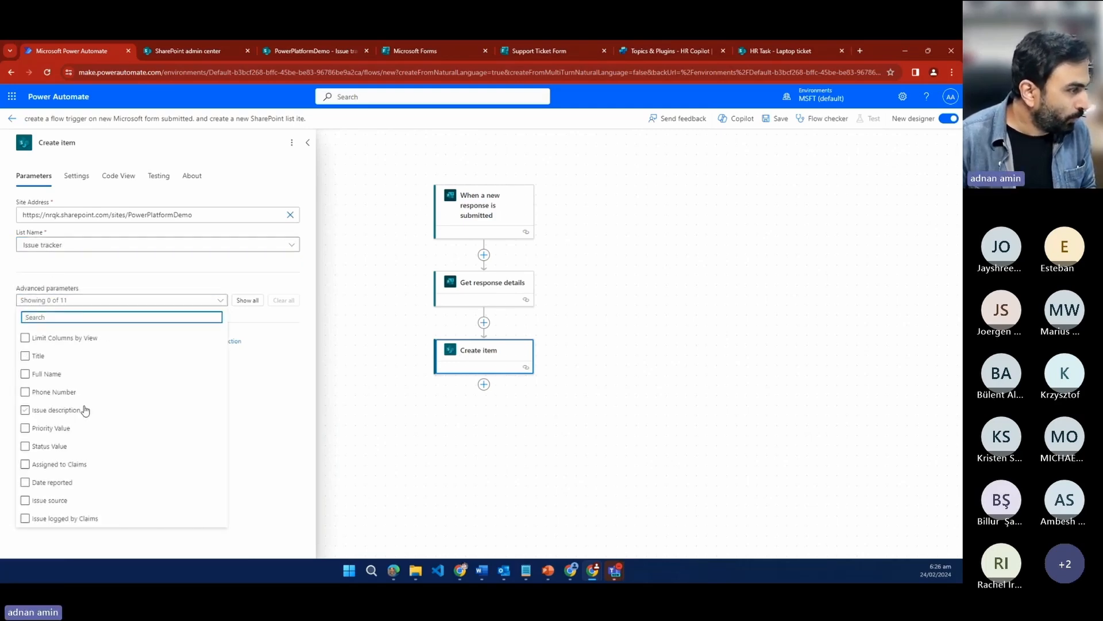
pyautogui.click(257, 305)
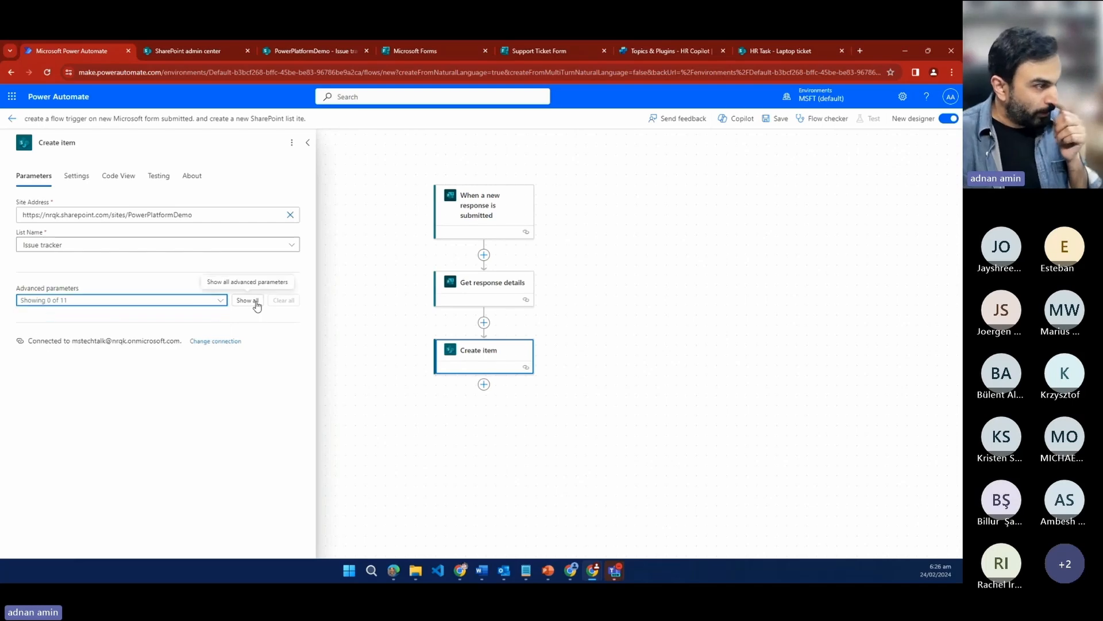
pyautogui.click(257, 305)
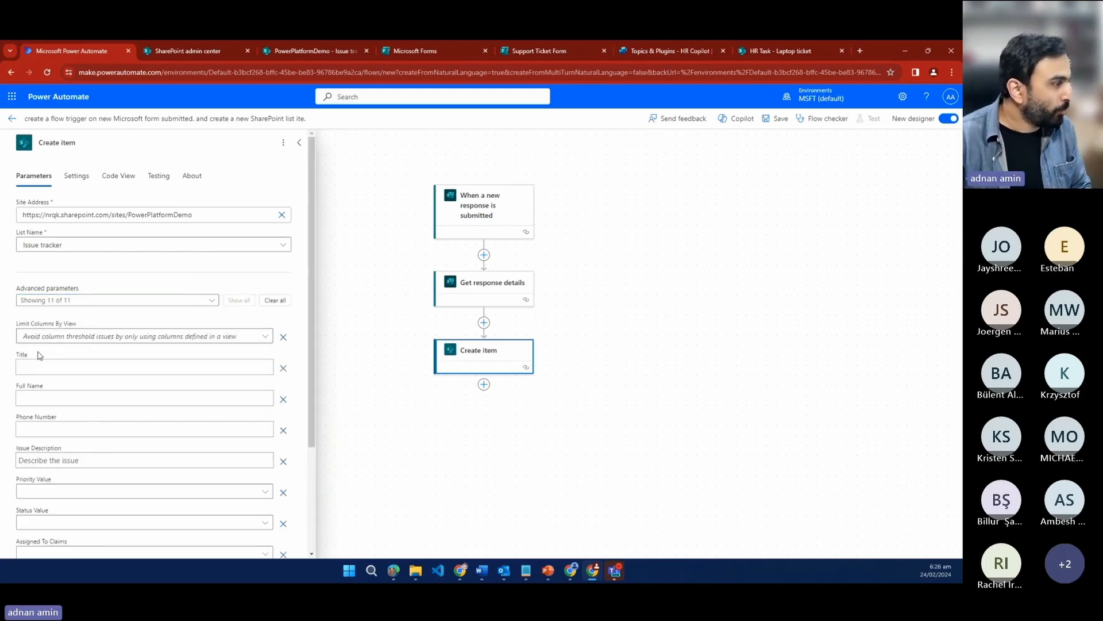
# Step: Examine the dynamic content offered in the expression editor for the Title field of Create item, underlining the trigger's group
pyautogui.scroll(-2, 48, 343)
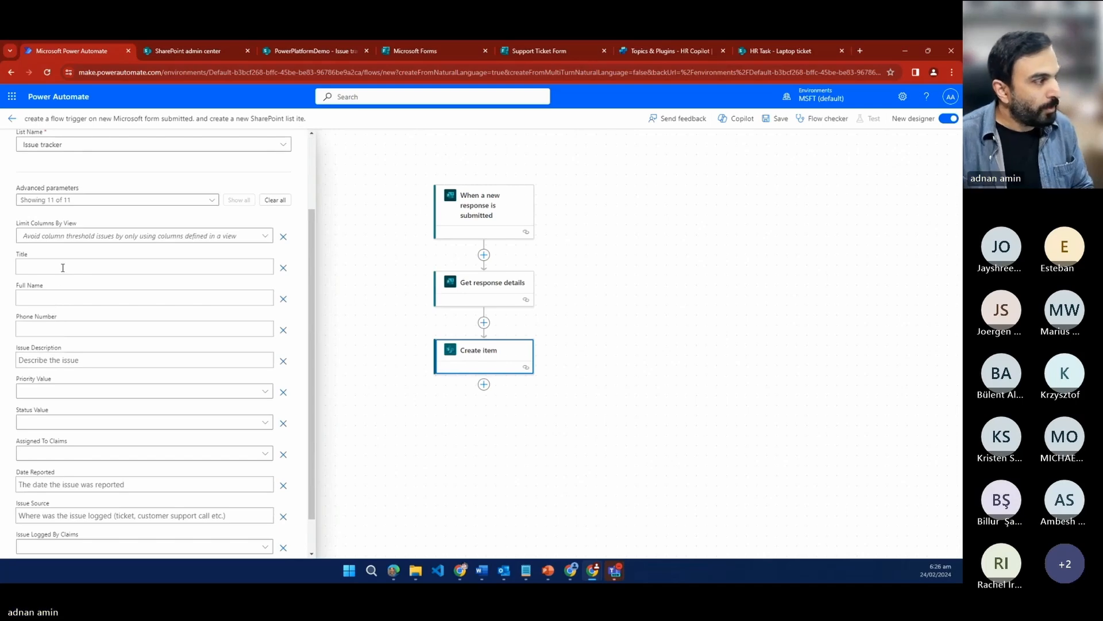
pyautogui.click(62, 267)
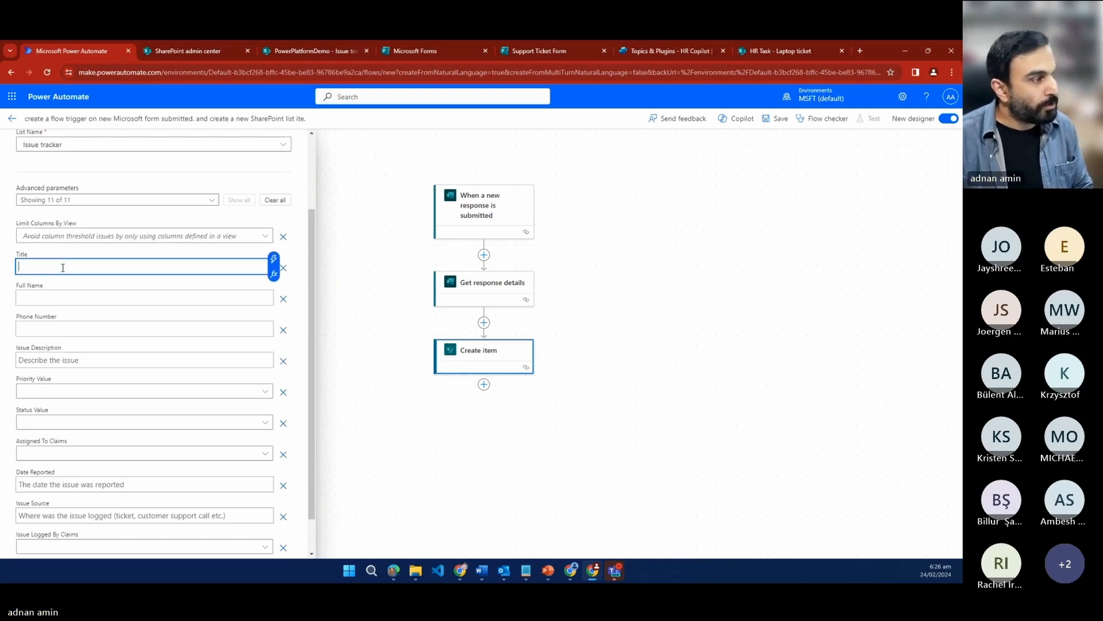
pyautogui.click(273, 274)
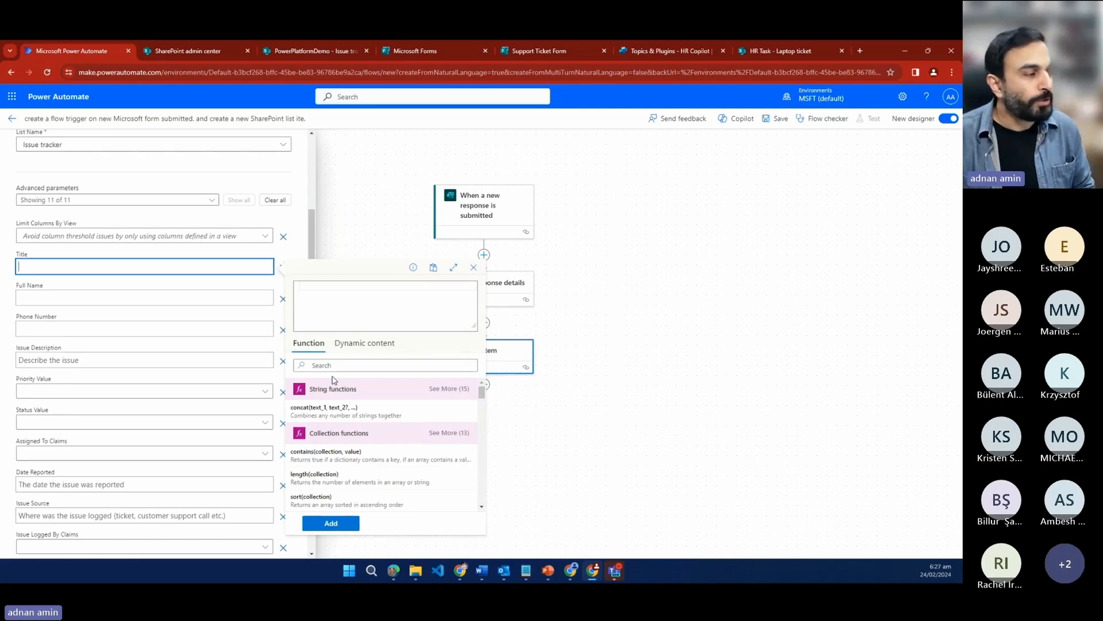
pyautogui.click(362, 345)
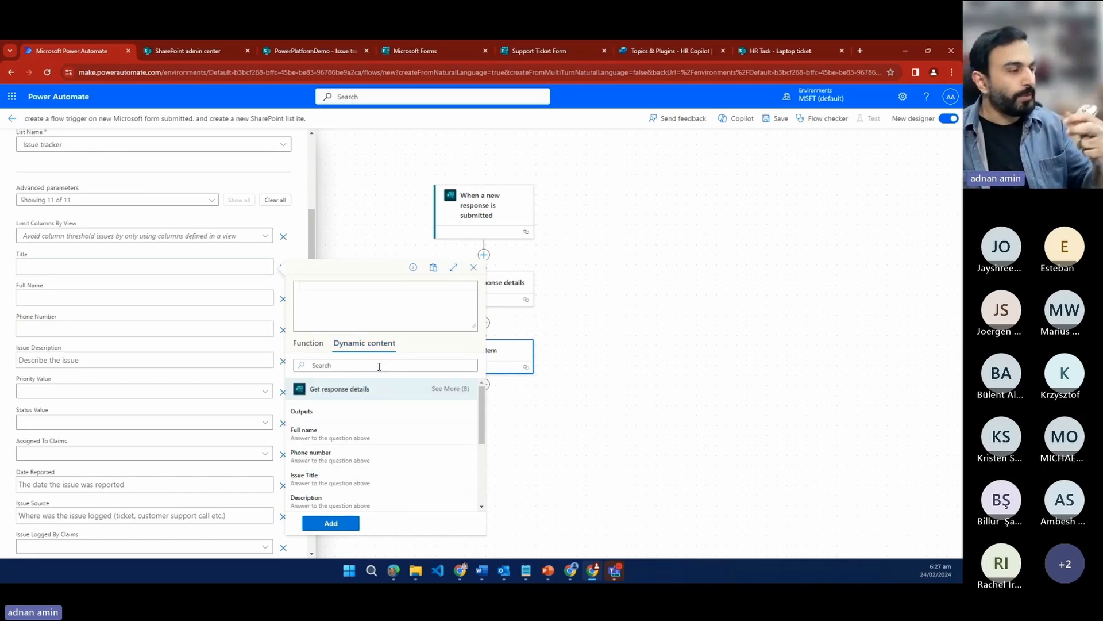
pyautogui.scroll(-5, 340, 425)
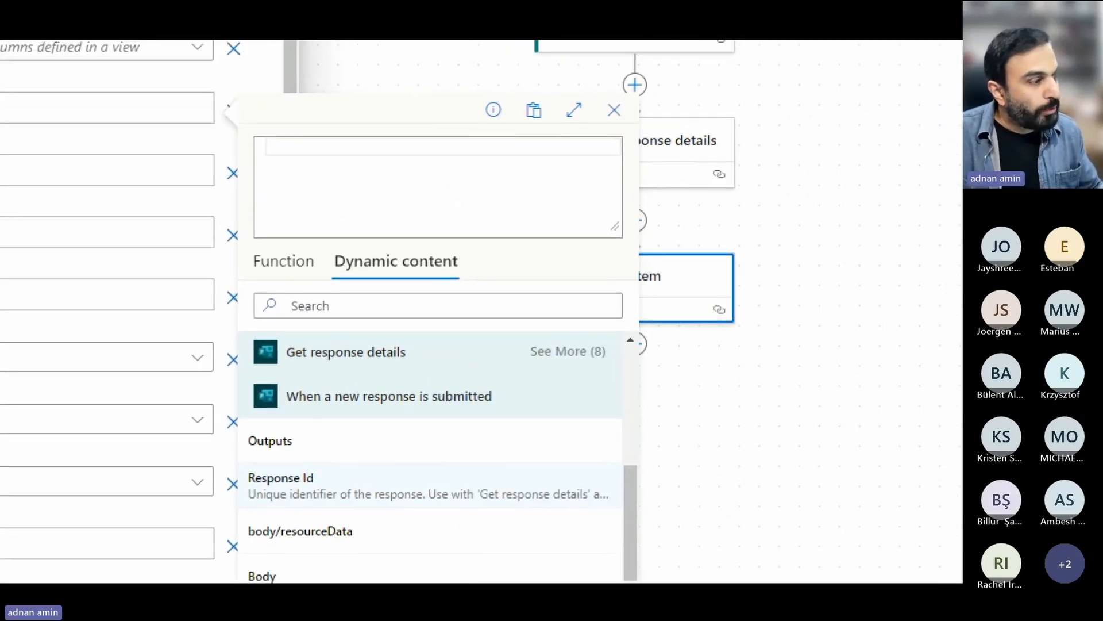
pyautogui.moveTo(287, 406); pyautogui.dragTo(496, 414)
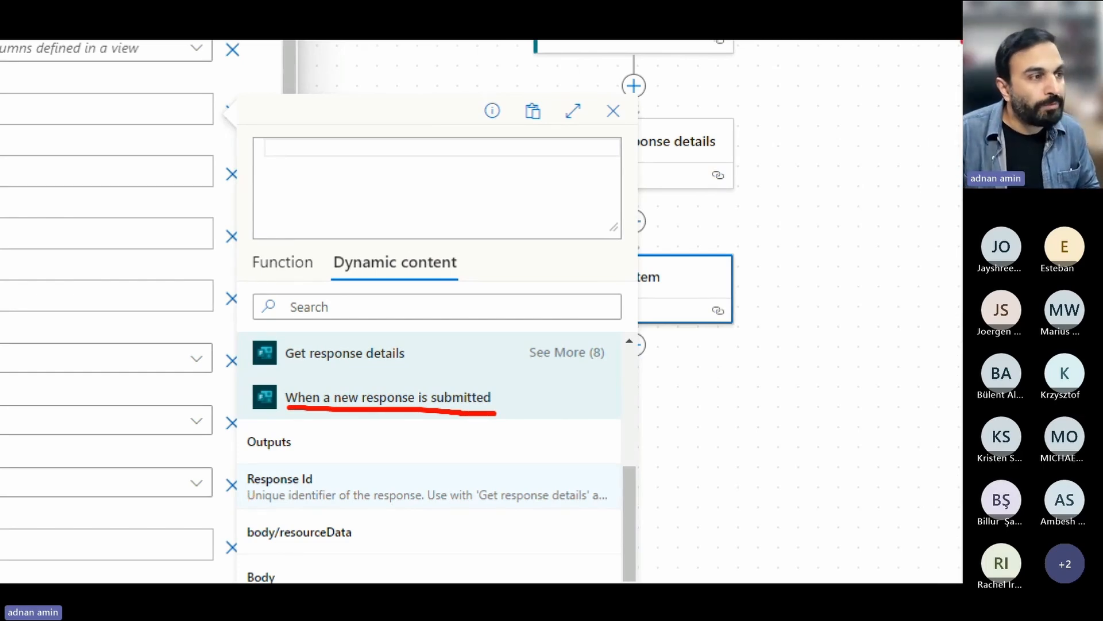
pyautogui.press('Escape')
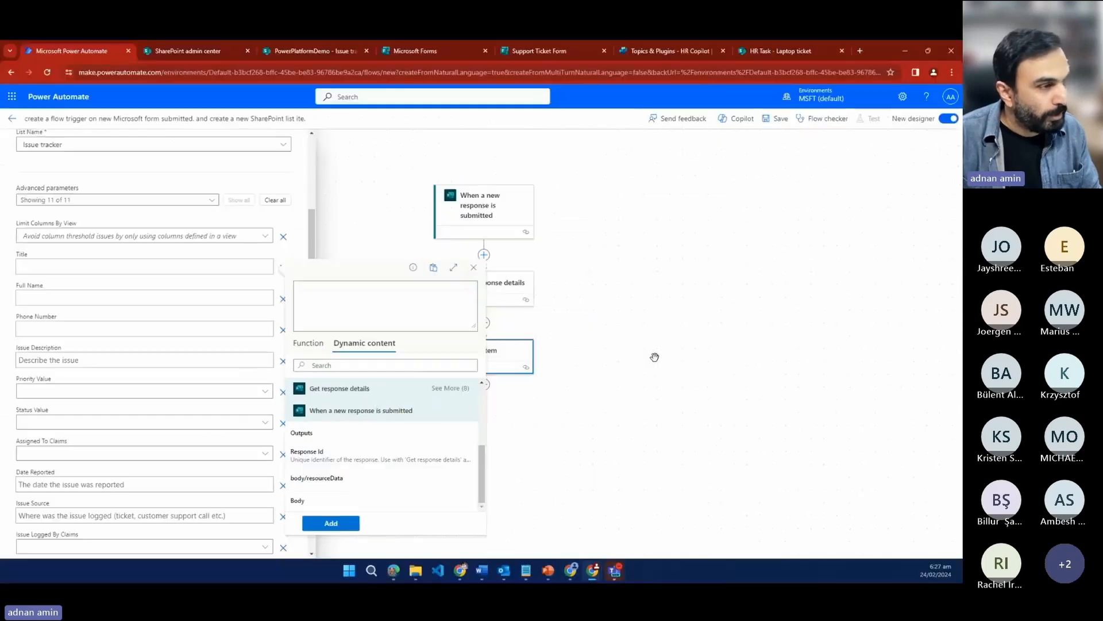
# Step: Check the "Get response details" action, then examine and underline its outputs in the dynamic content list for Create item's Title
pyautogui.click(611, 330)
pyautogui.click(518, 300)
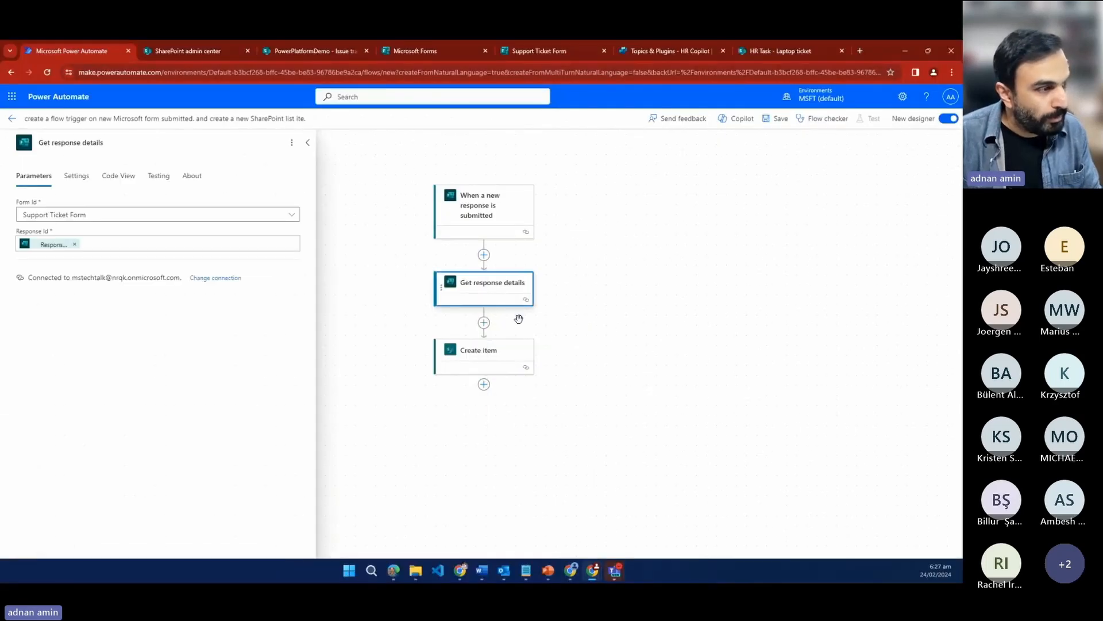
pyautogui.click(518, 359)
pyautogui.click(125, 370)
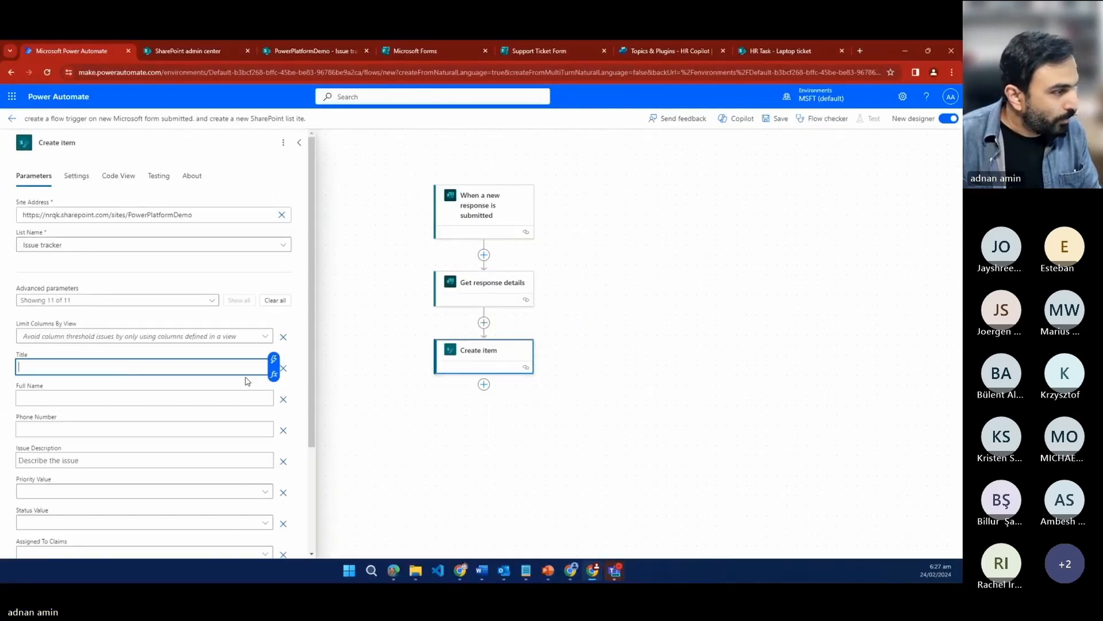
pyautogui.click(277, 366)
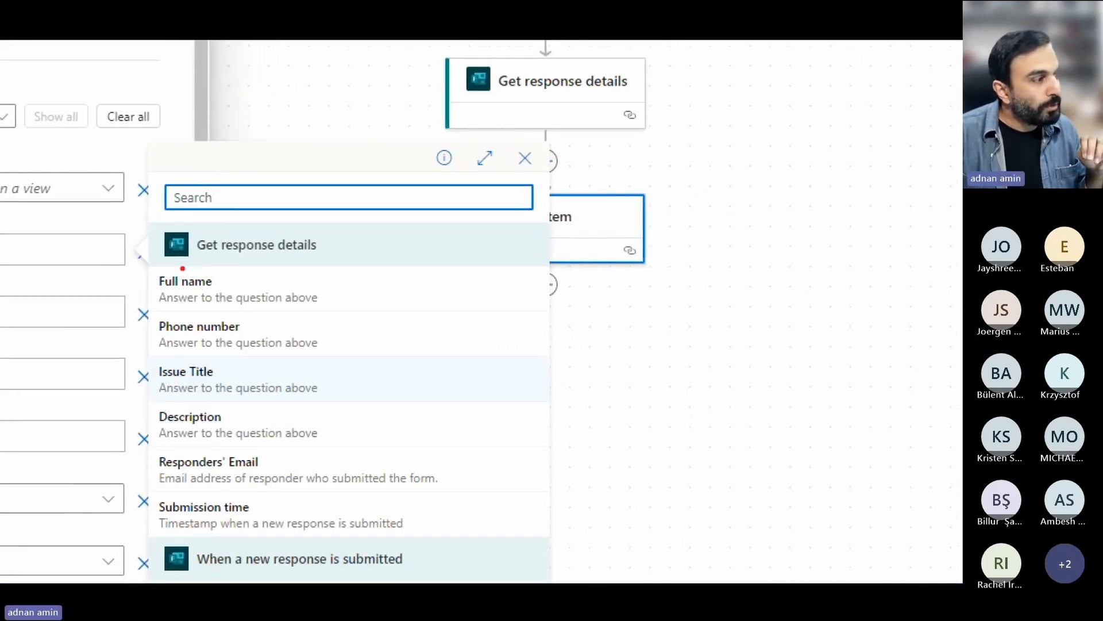
pyautogui.moveTo(181, 267); pyautogui.dragTo(321, 266)
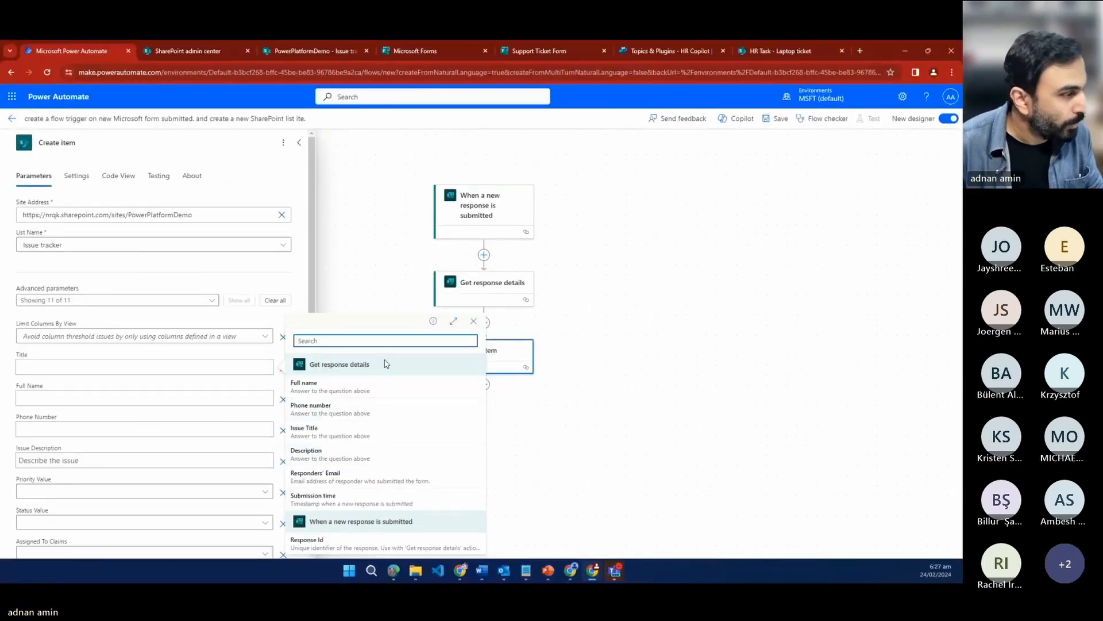
pyautogui.click(379, 283)
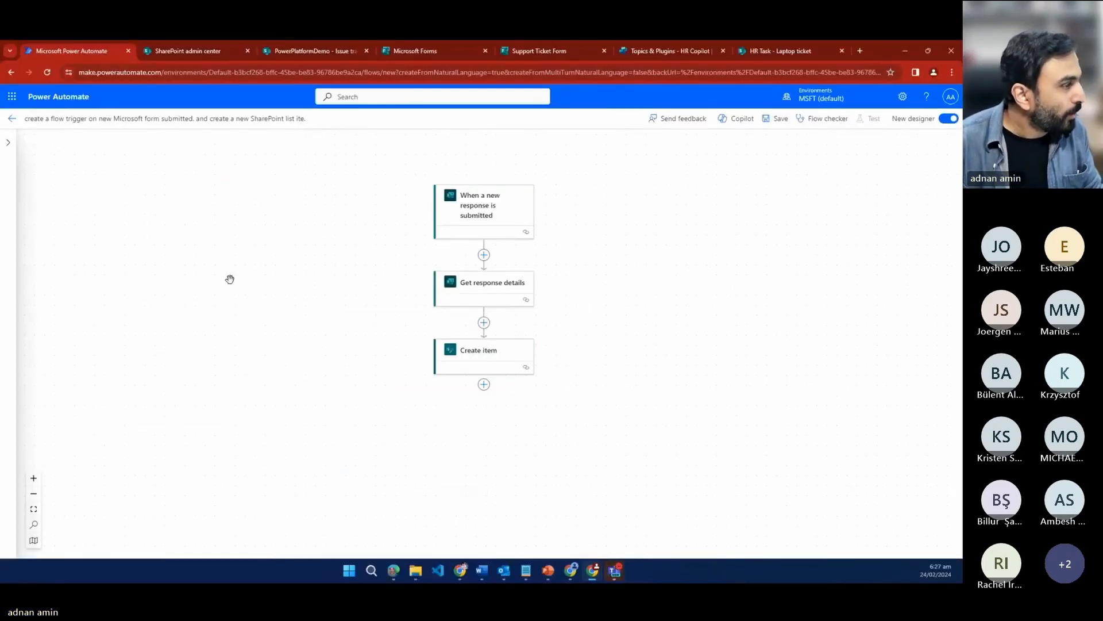
# Step: Reopen the Create item action, check its site address and show all of its advanced parameters again
pyautogui.click(474, 355)
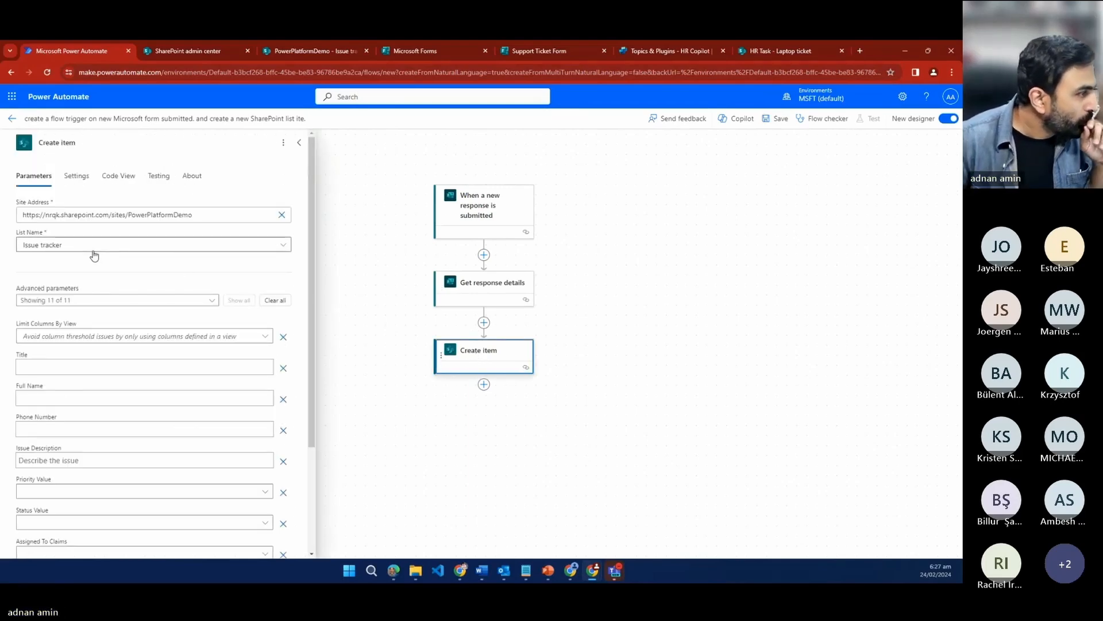
pyautogui.click(77, 214)
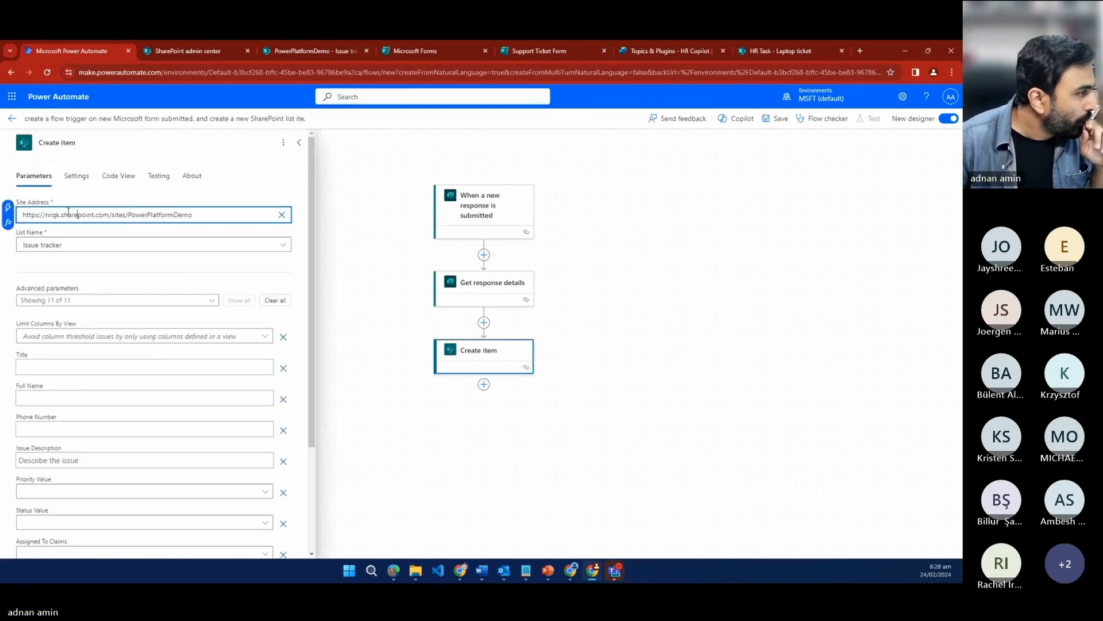
pyautogui.click(54, 300)
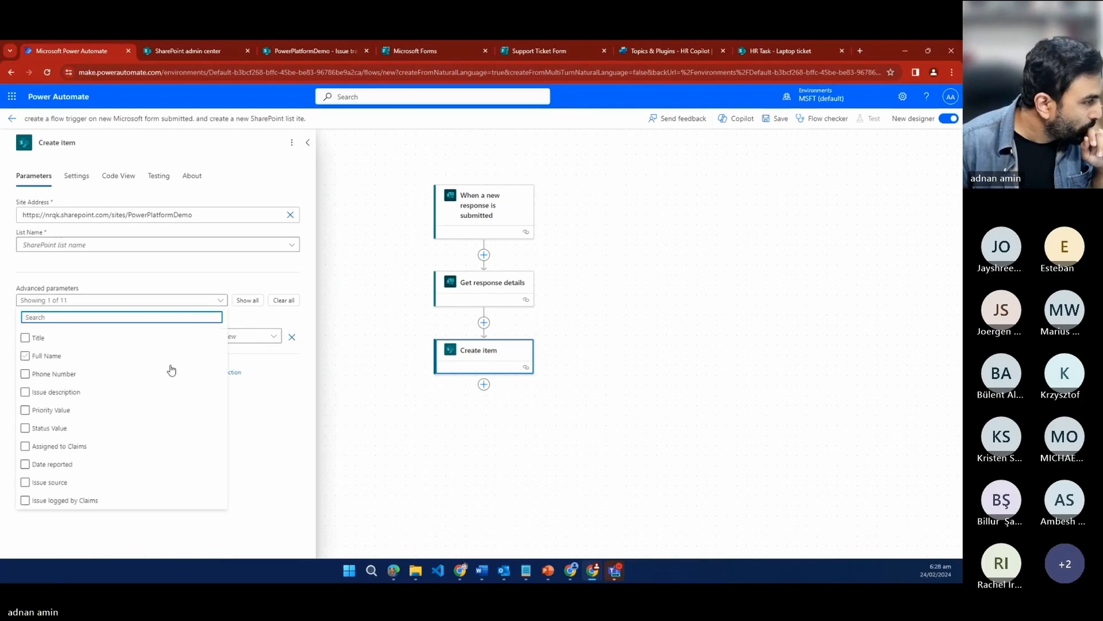
pyautogui.click(272, 371)
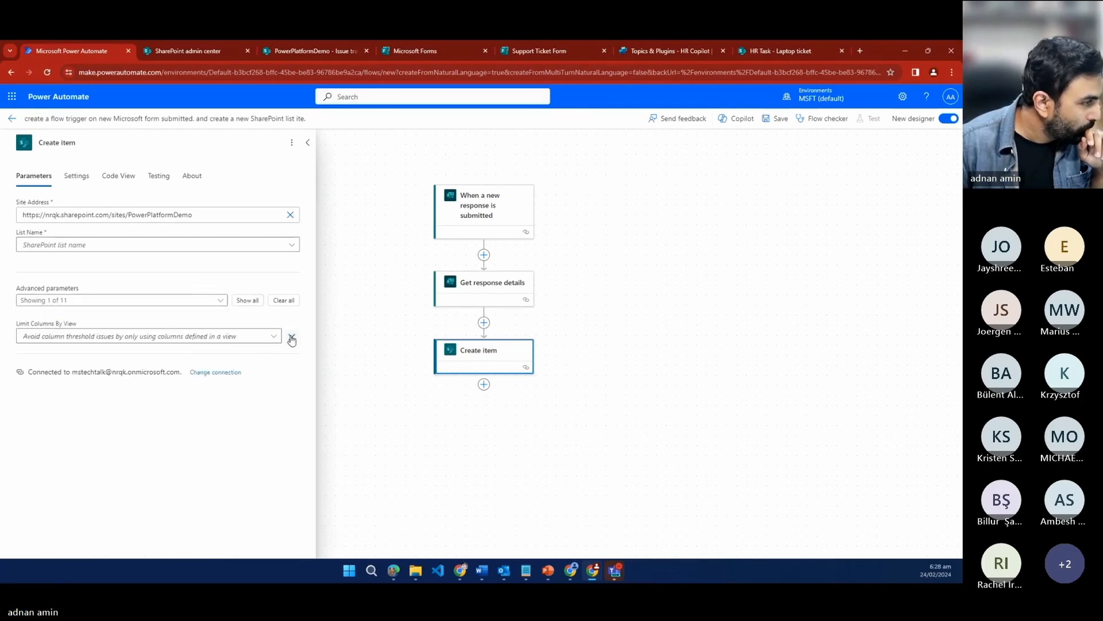
pyautogui.click(249, 301)
# Step: Compare Create item's Title field with the columns of the Issue tracker list in SharePoint and return to the flow
pyautogui.click(99, 368)
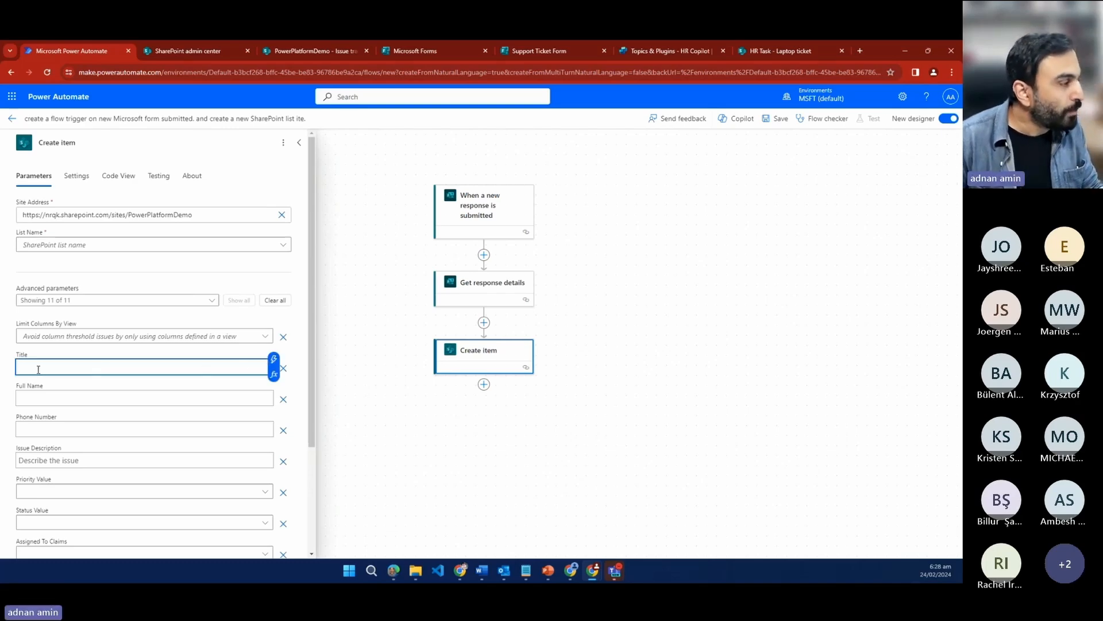
pyautogui.click(283, 52)
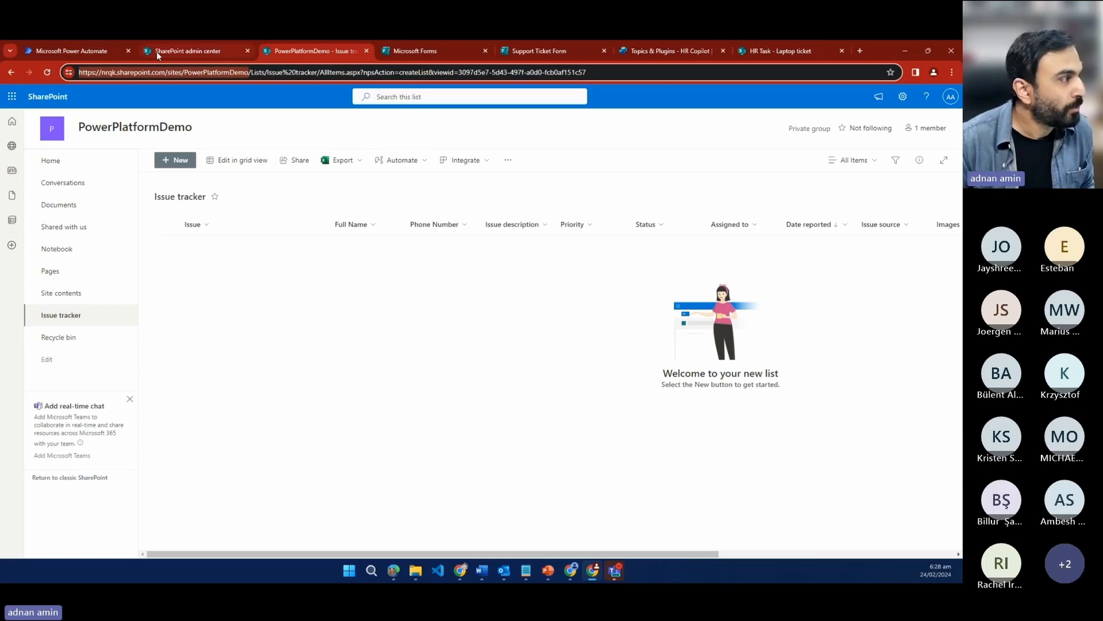
pyautogui.click(84, 51)
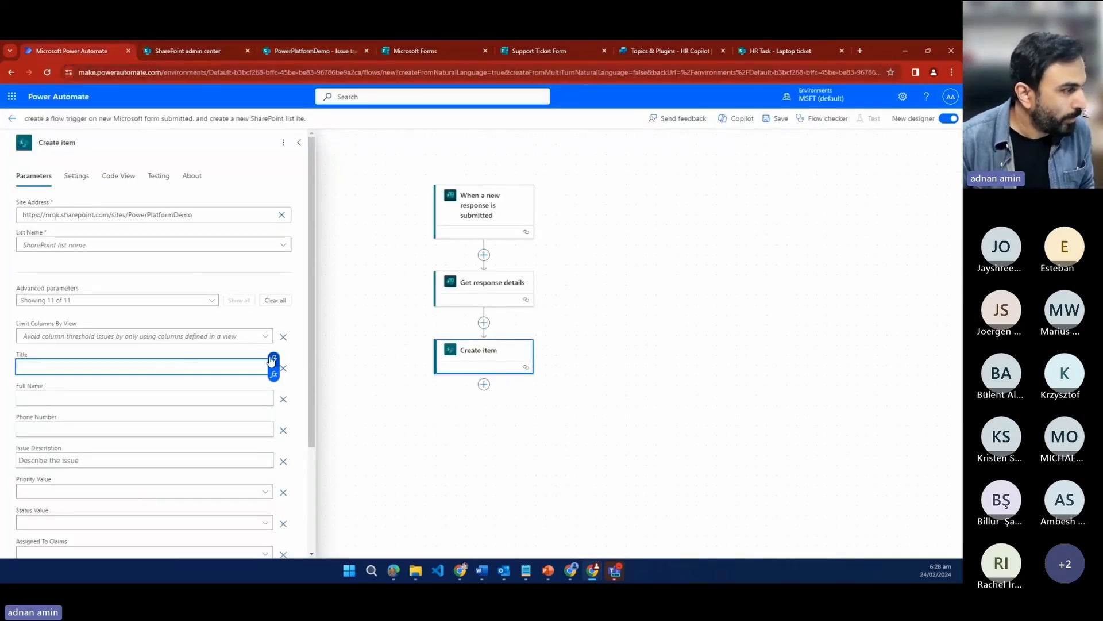
# Step: Map Create item's Title to the form's Issue Title answer and its Full Name to the Full name answer from Get response details
pyautogui.click(272, 359)
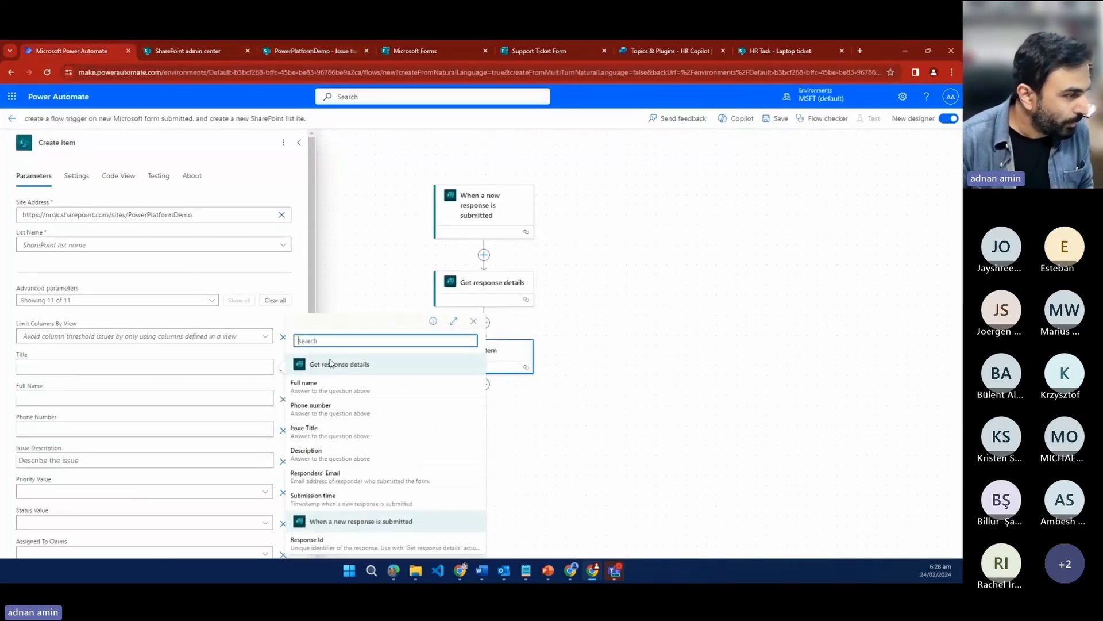
pyautogui.click(317, 436)
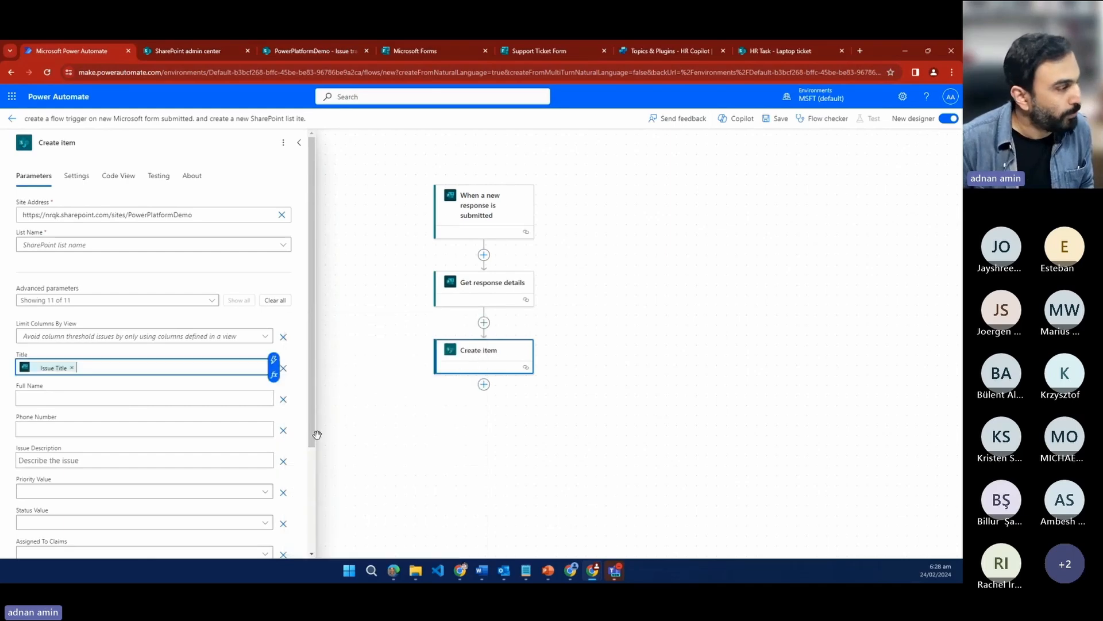
pyautogui.click(115, 398)
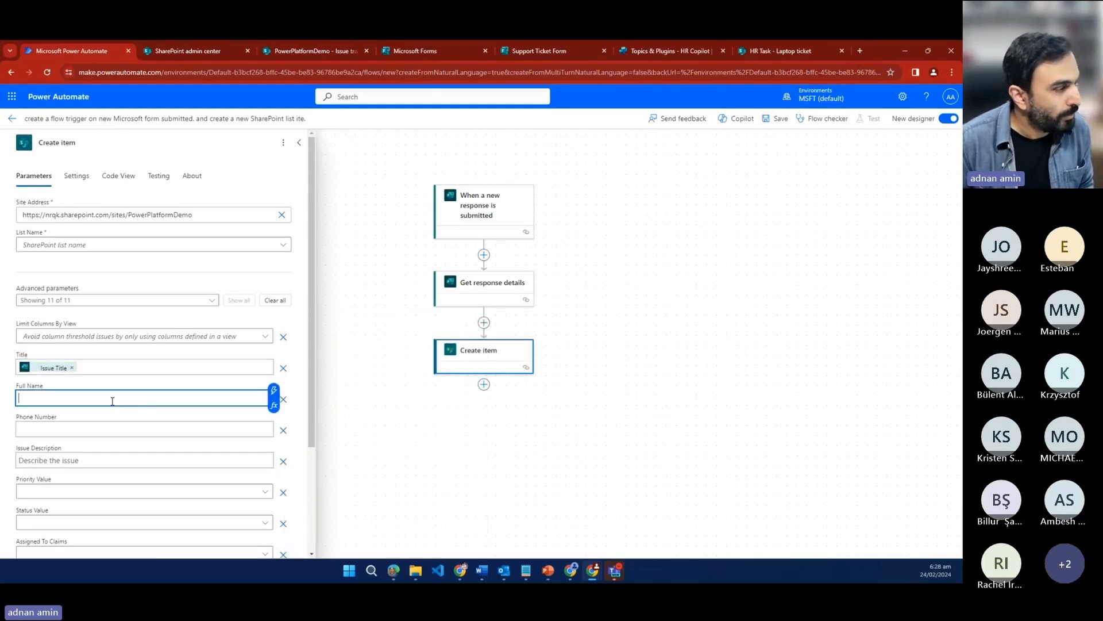
pyautogui.click(274, 397)
pyautogui.click(310, 387)
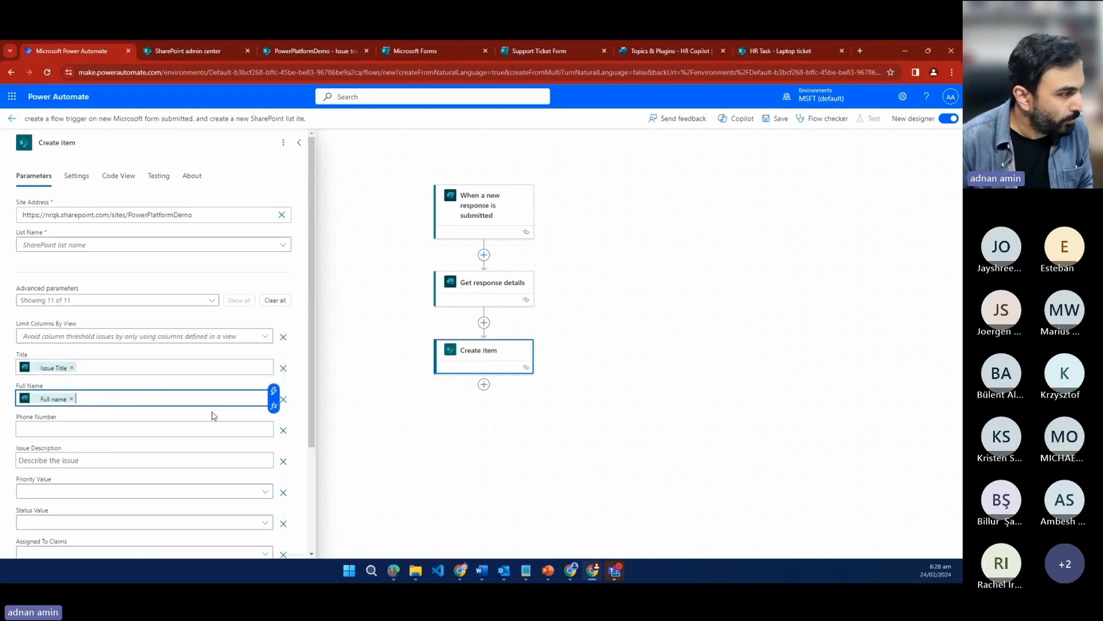
# Step: Map Create item's Phone Number to the form's Phone number answer and its Issue Description to the Description answer
pyautogui.click(141, 429)
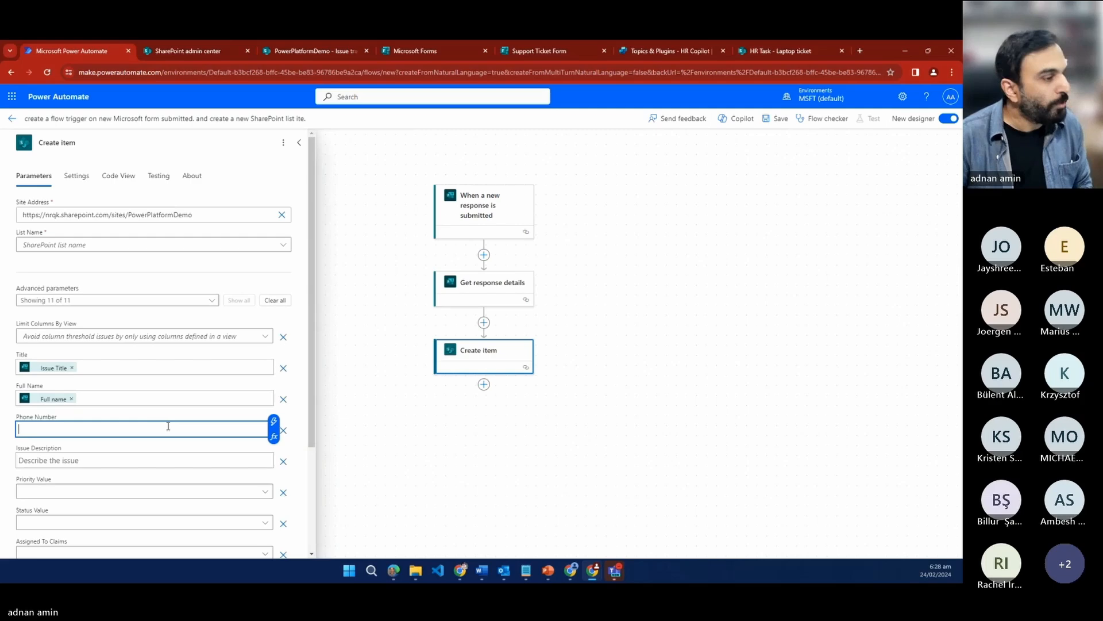
pyautogui.click(274, 425)
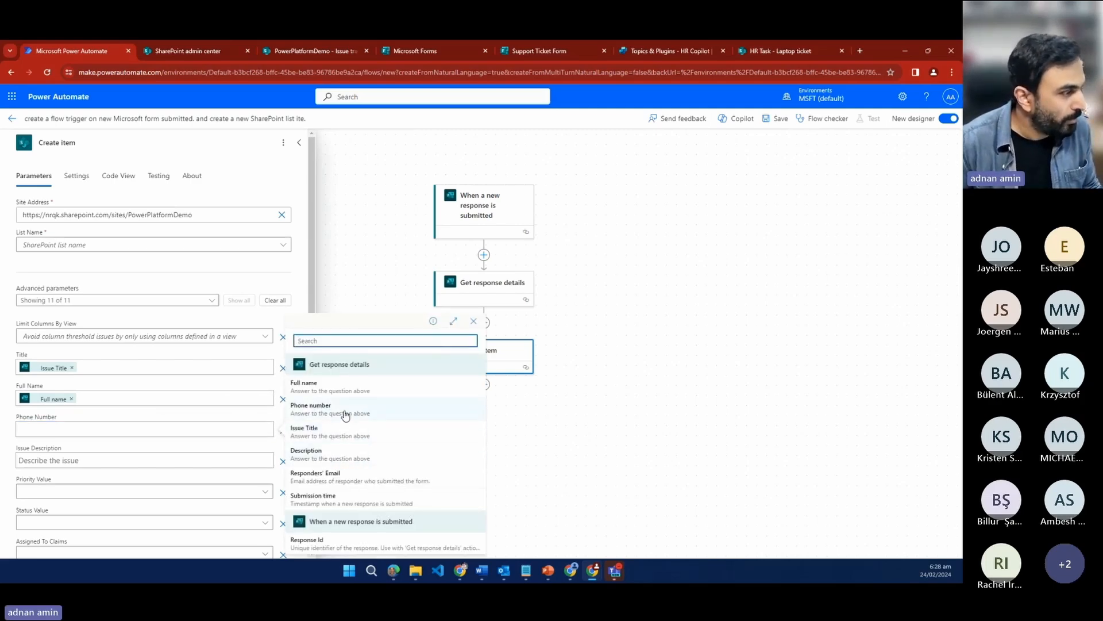
pyautogui.click(348, 411)
pyautogui.click(123, 462)
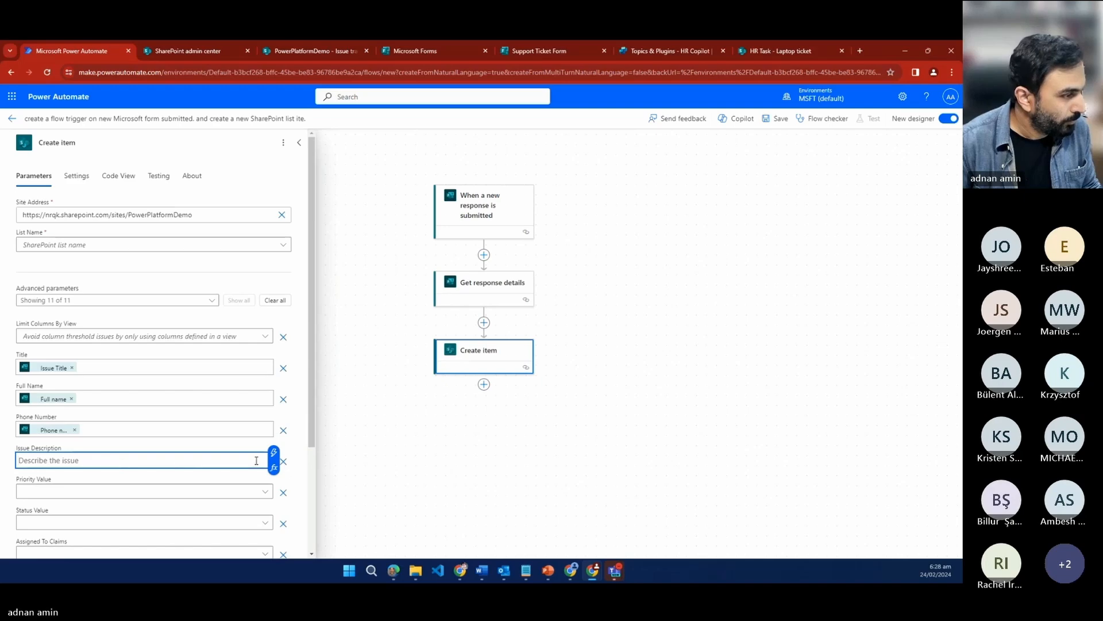
pyautogui.click(274, 452)
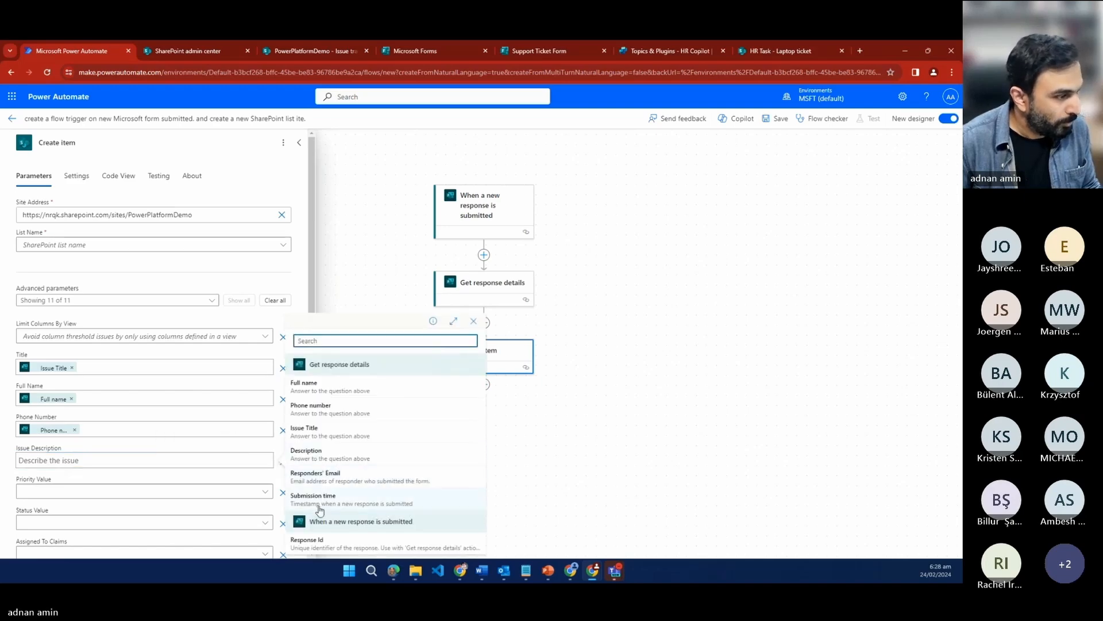
pyautogui.click(313, 455)
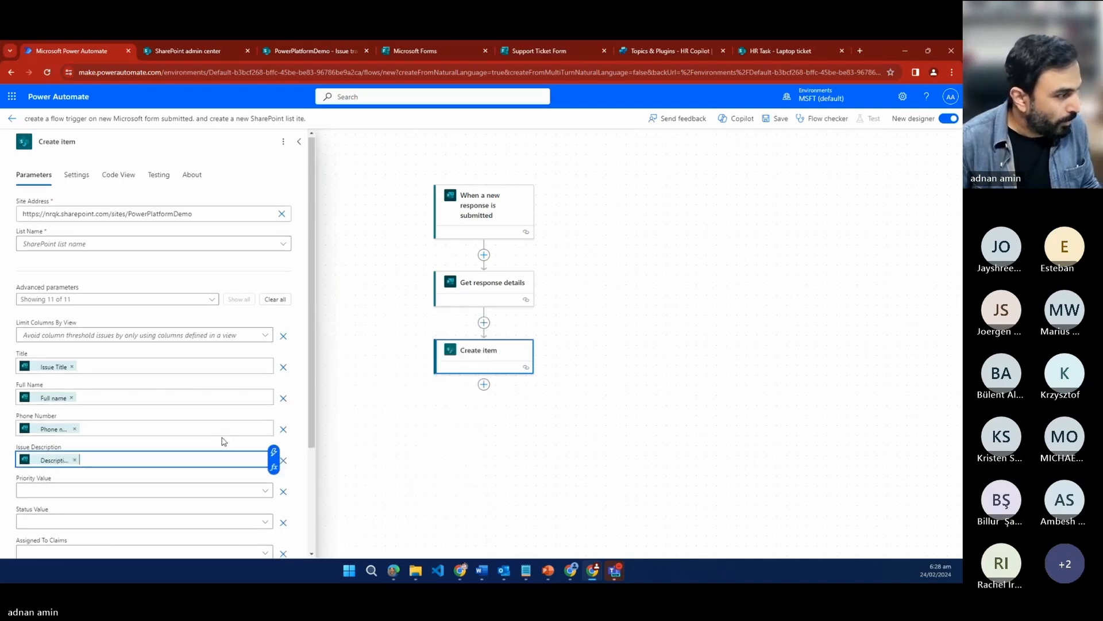
# Step: Set Create item's Priority Value to Normal and its Status Value to New
pyautogui.scroll(-3, 207, 436)
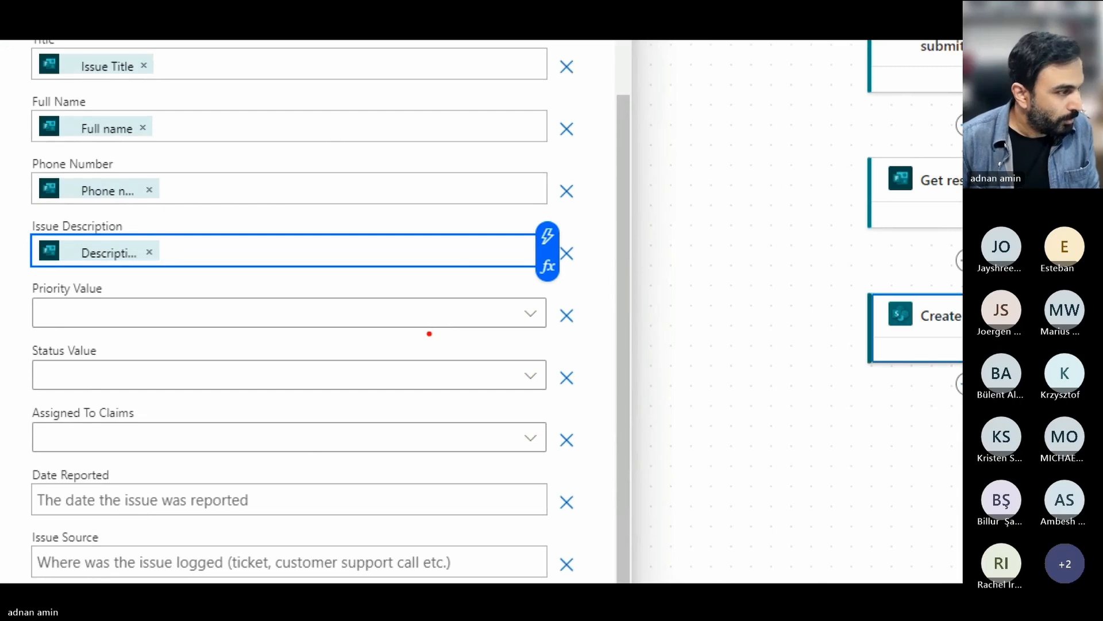
pyautogui.click(285, 324)
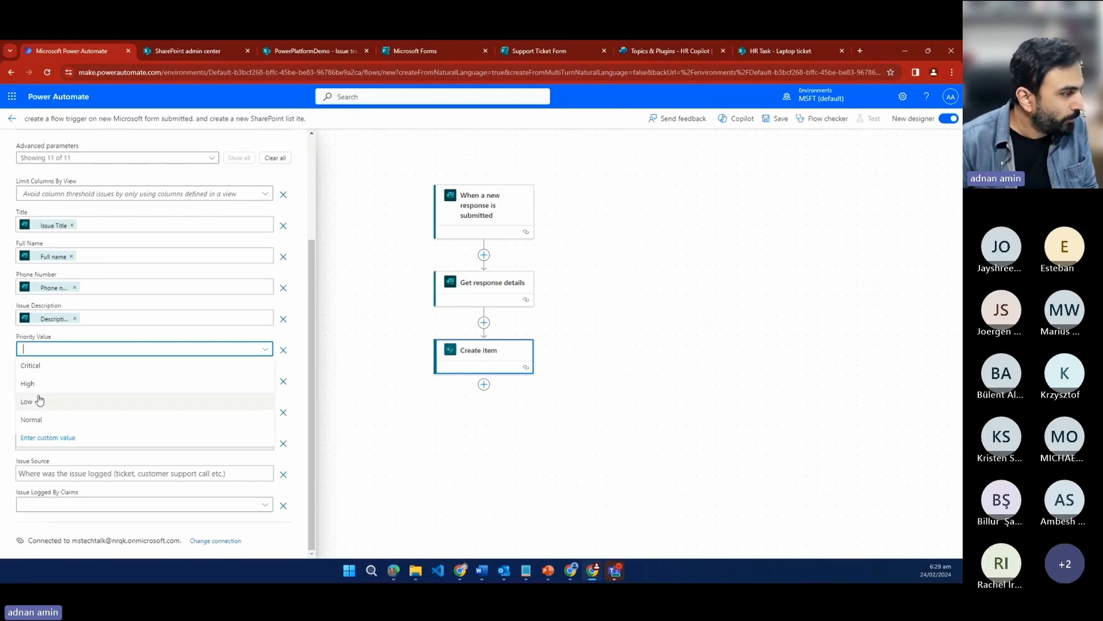
pyautogui.click(33, 426)
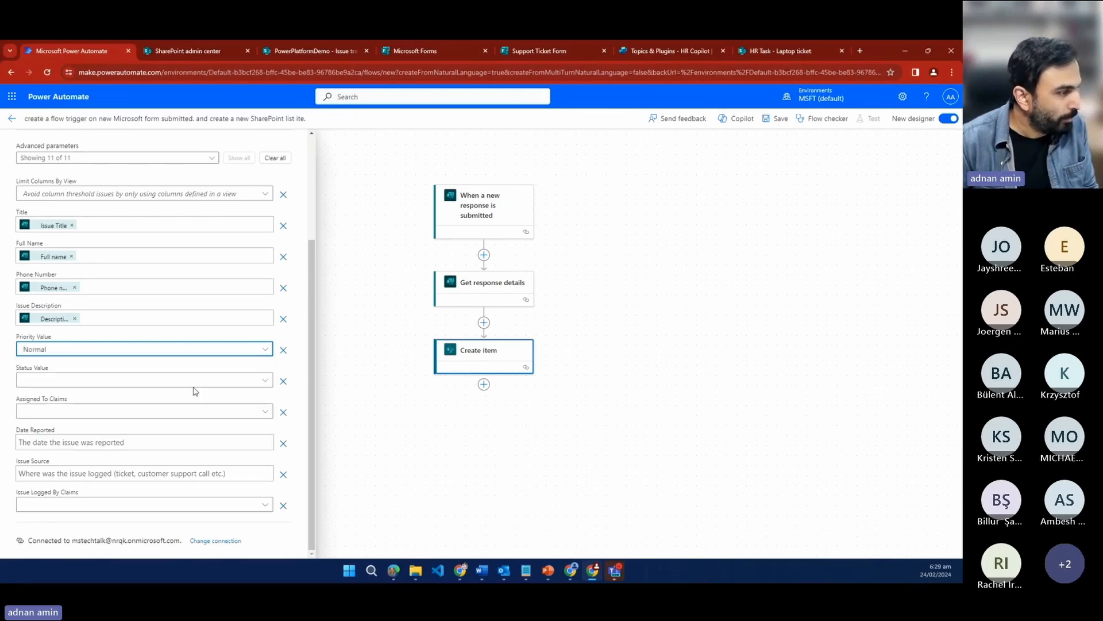
pyautogui.click(239, 383)
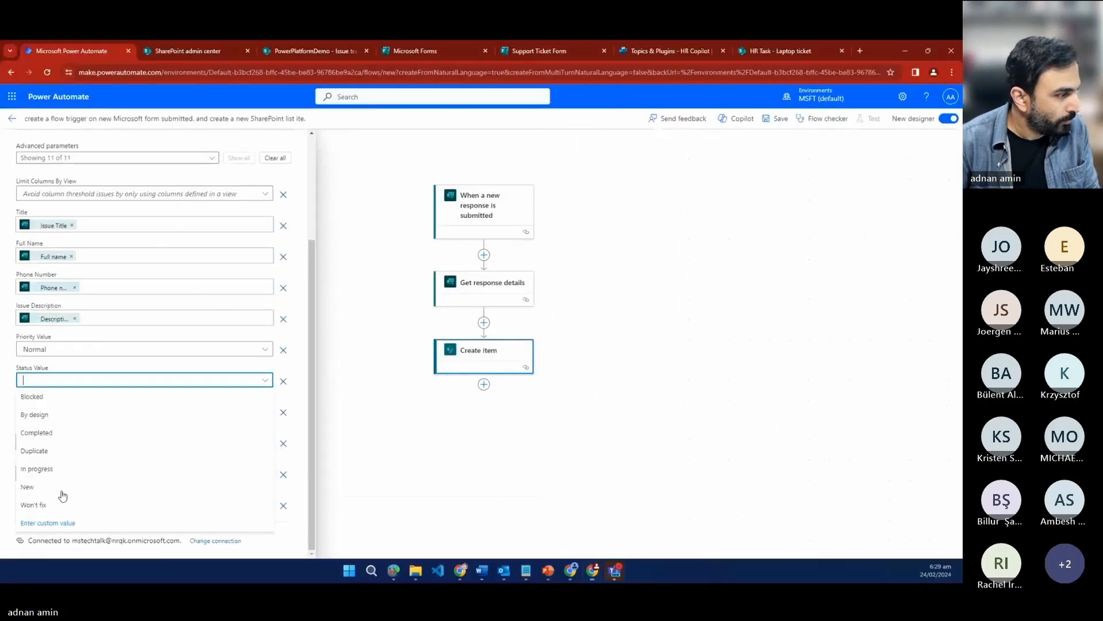
pyautogui.click(45, 489)
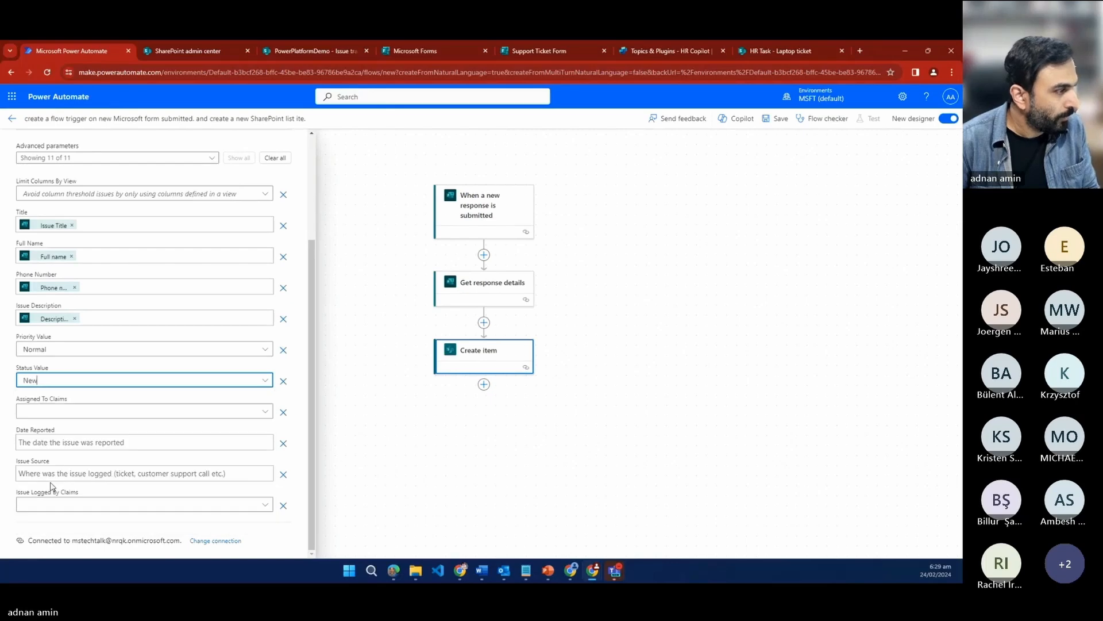
# Step: Map Date Reported to the response's Submission time and choose the third listed person for Assigned To Claims
pyautogui.click(77, 442)
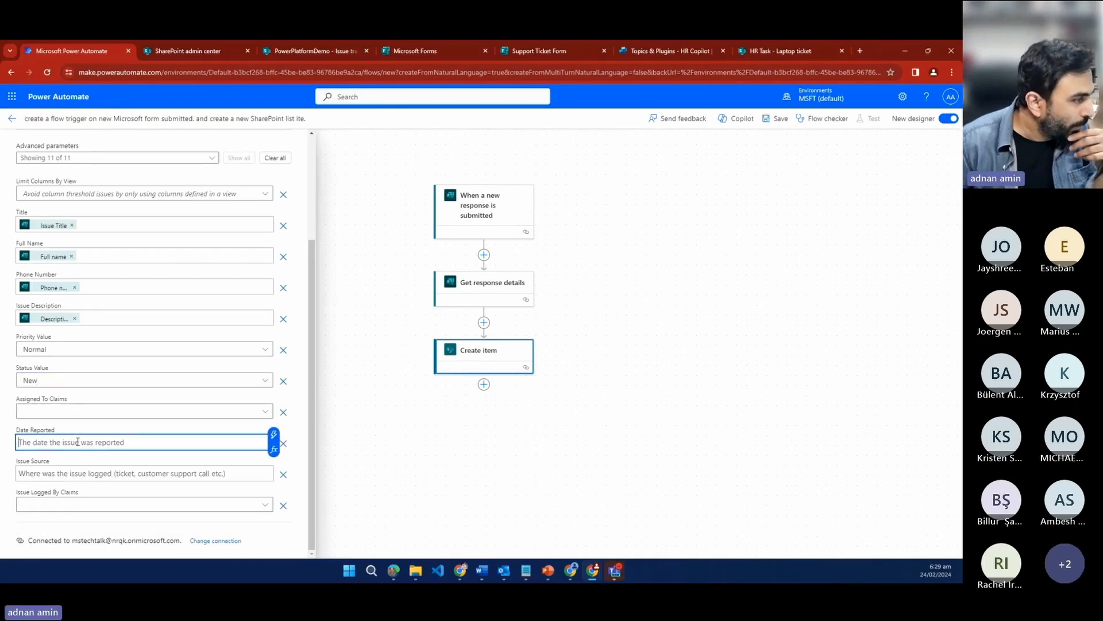
pyautogui.click(273, 434)
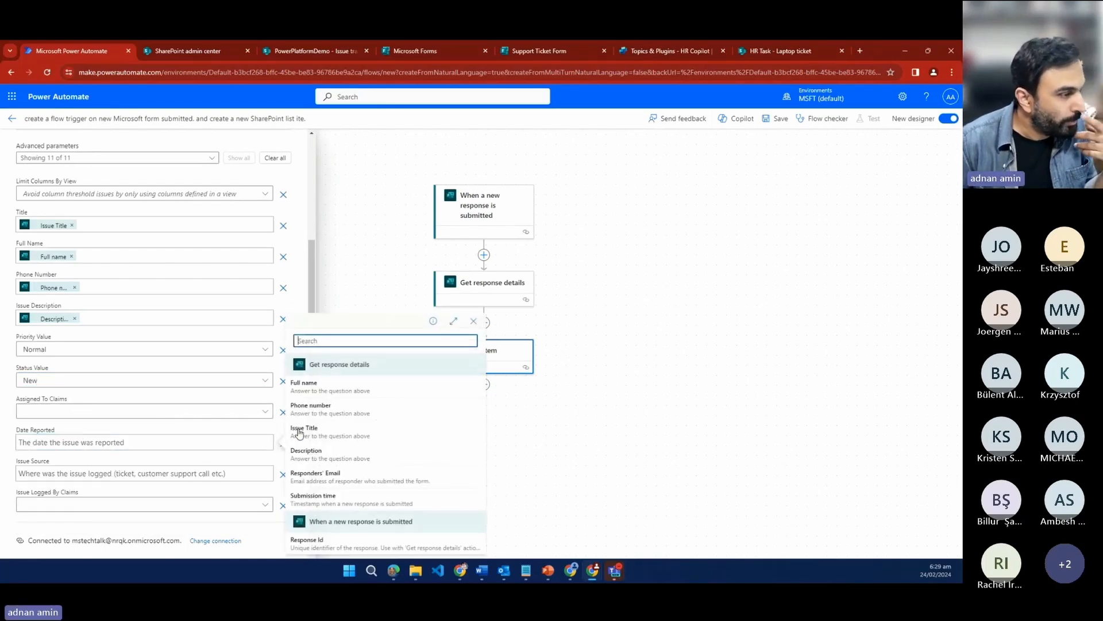
pyautogui.click(319, 497)
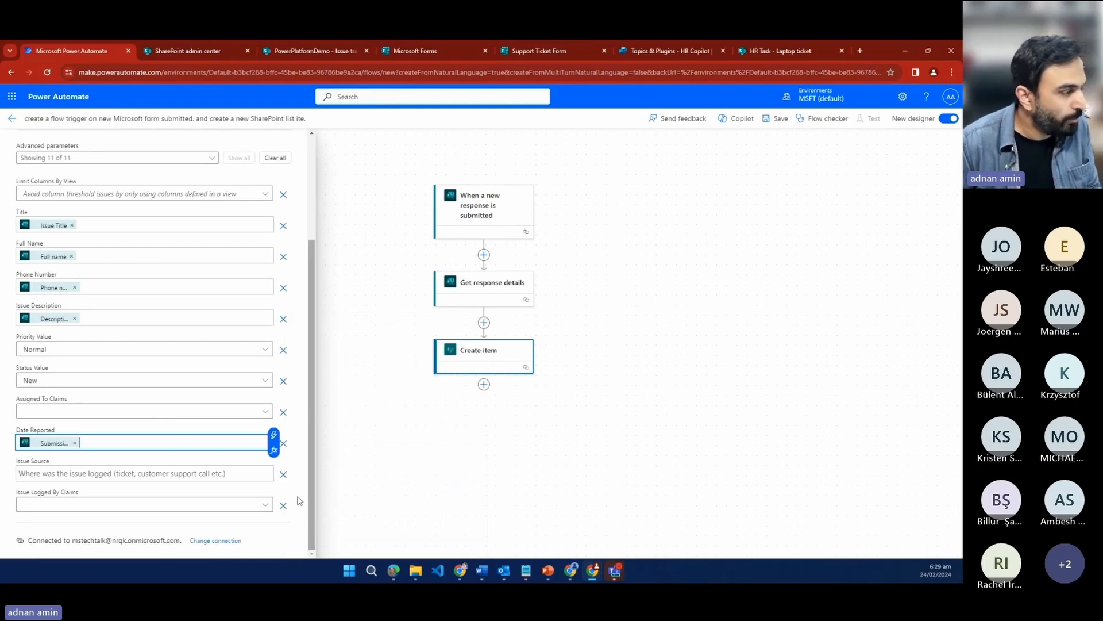
pyautogui.click(304, 454)
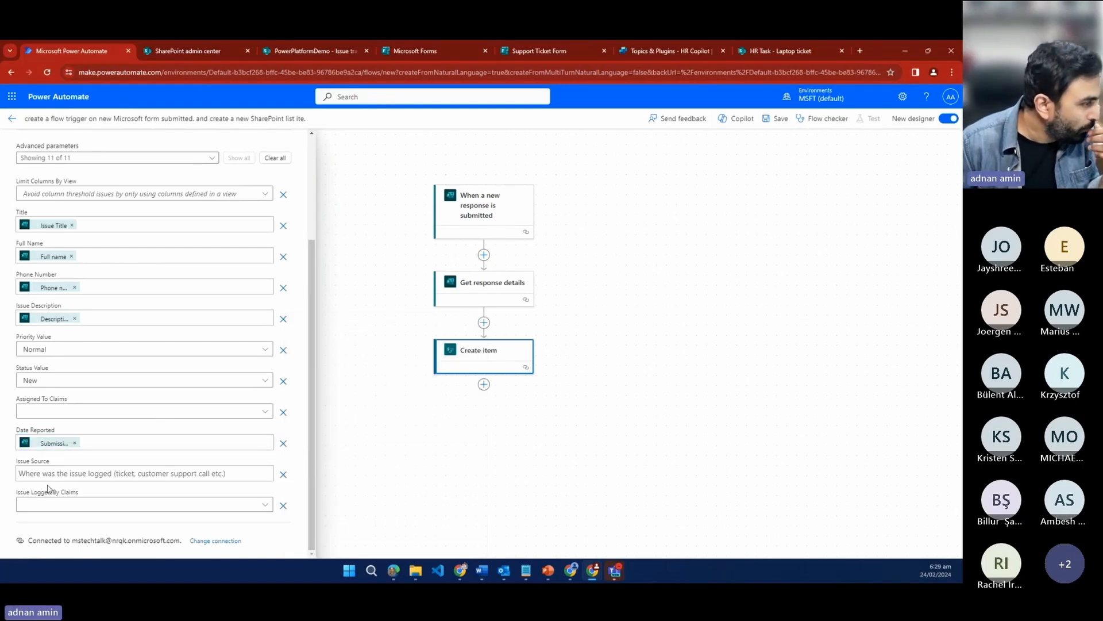
pyautogui.click(44, 413)
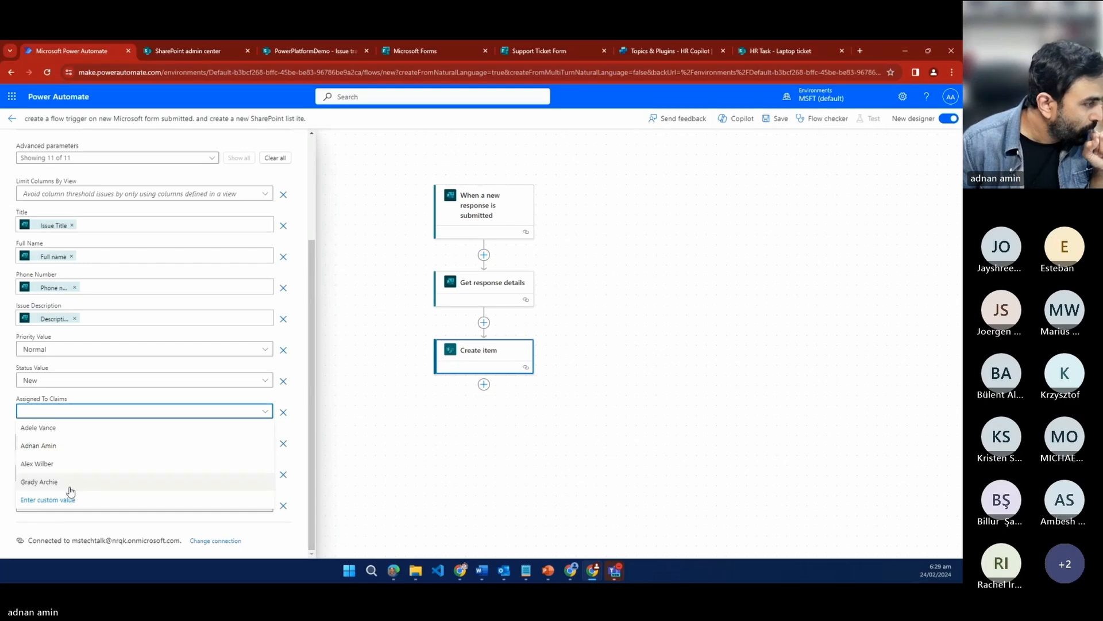
pyautogui.click(46, 463)
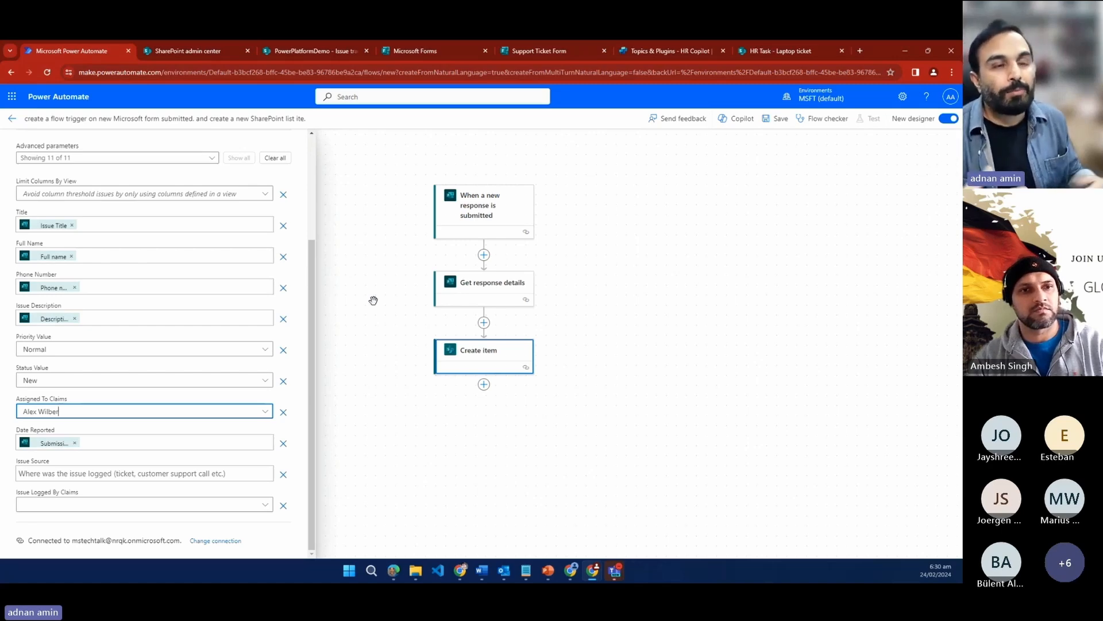
pyautogui.click(299, 208)
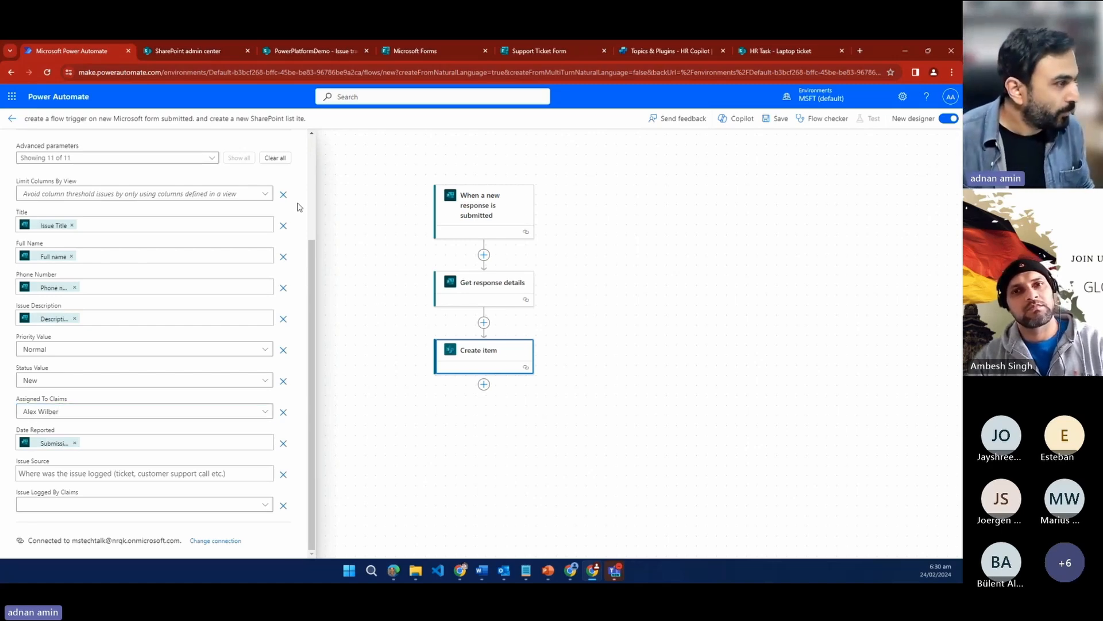
pyautogui.scroll(5, 300, 208)
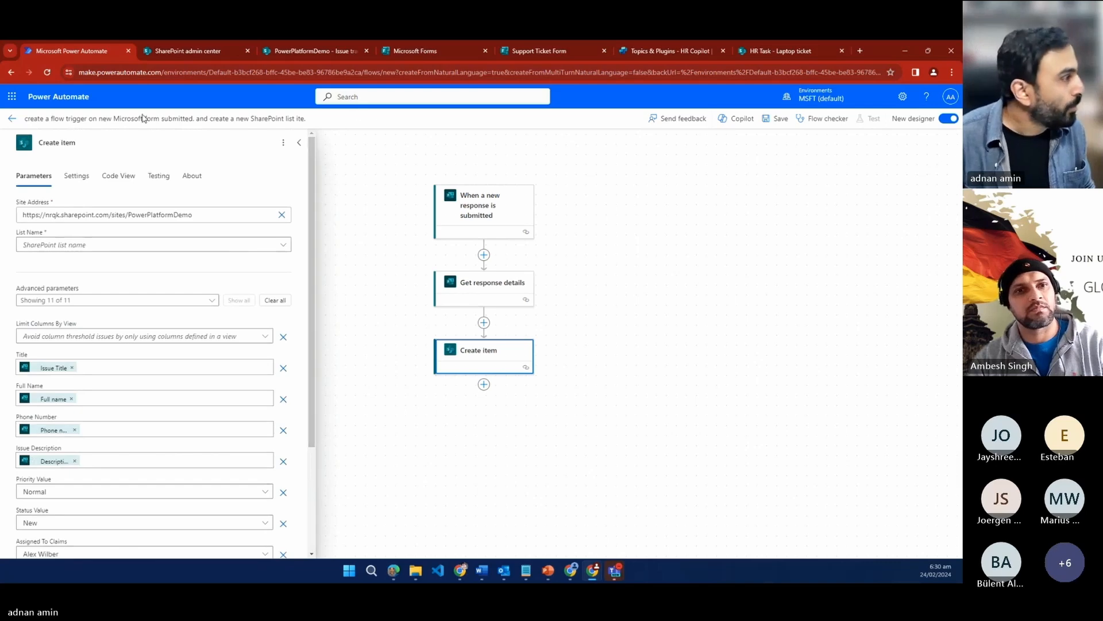
pyautogui.click(11, 119)
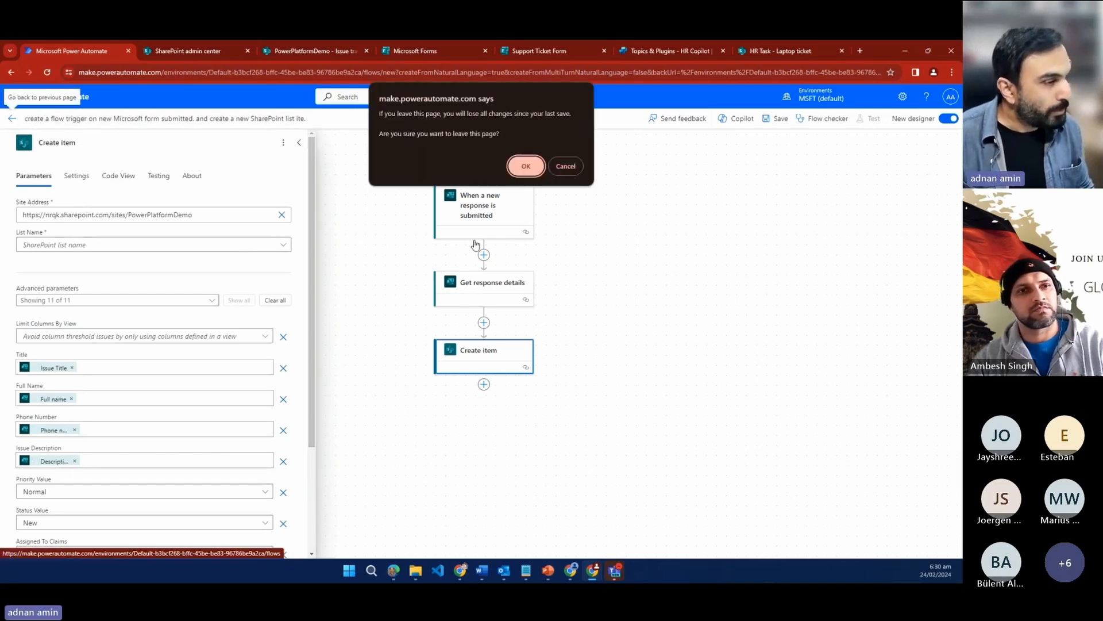
pyautogui.click(566, 166)
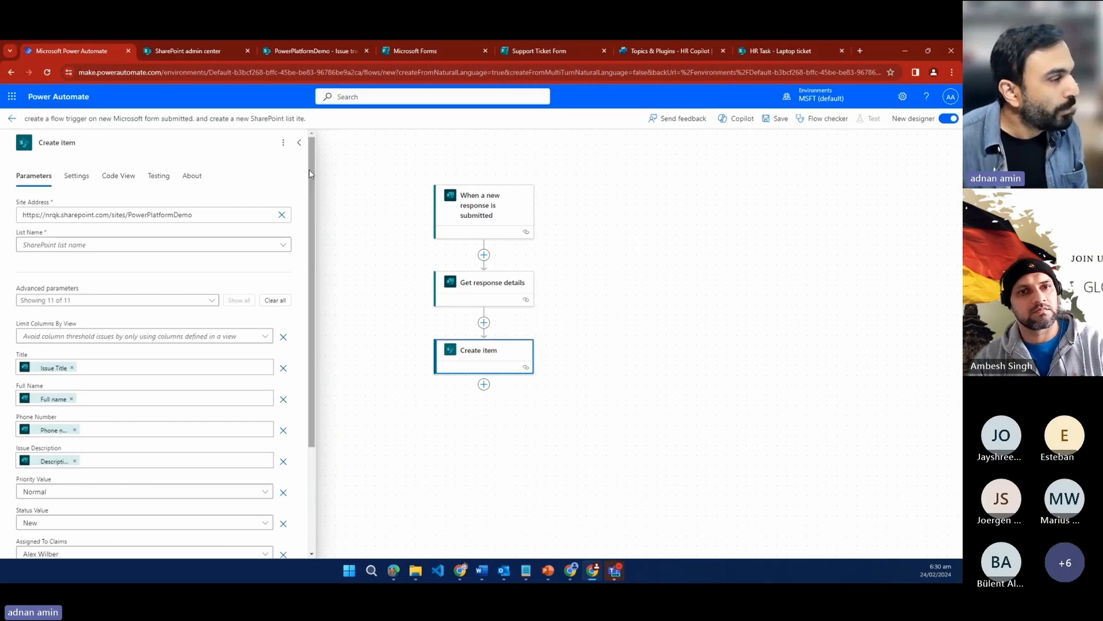
# Step: Collapse the Create item details, rename the flow as "Issue Tracker Flow" and save it
pyautogui.click(299, 142)
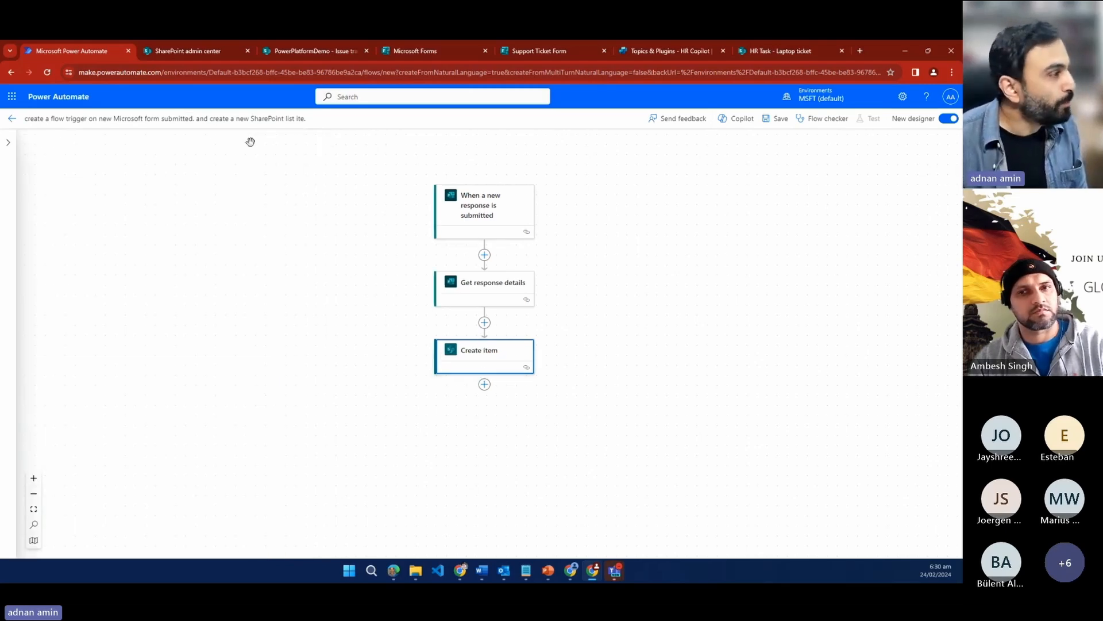
pyautogui.tripleClick(226, 119)
pyautogui.press('Home')
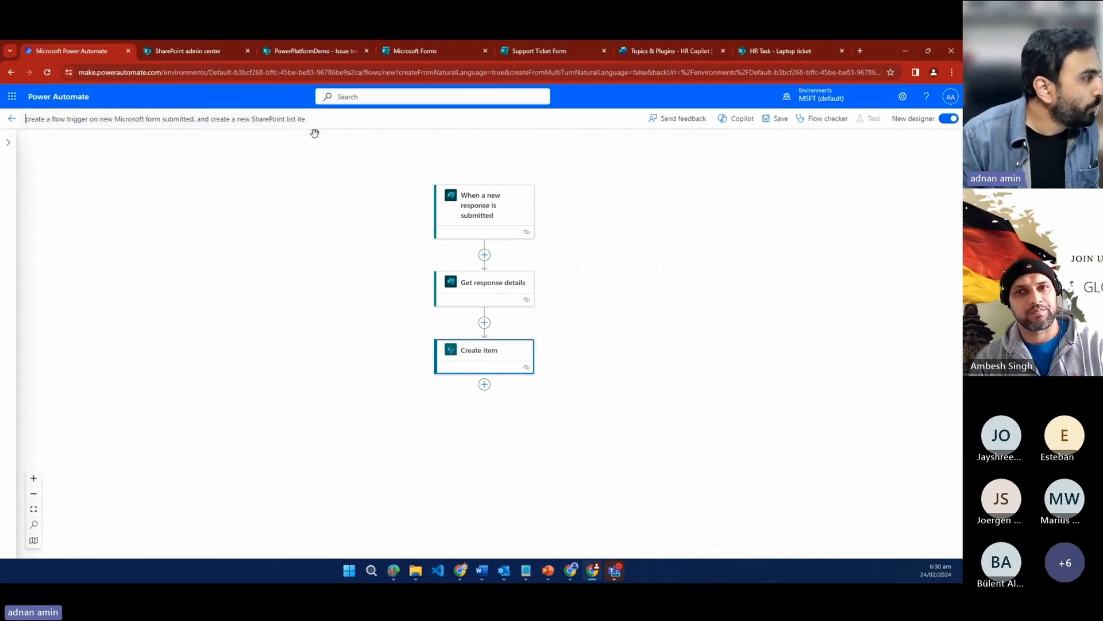
pyautogui.hotkey('ctrl', 'shift', 'Right')
pyautogui.hotkey('ctrl', 'shift', 'Right')
pyautogui.hotkey('ctrl', 'shift', 'Right')
pyautogui.hotkey('ctrl', 'shift', 'Right')
pyautogui.hotkey('ctrl', 'shift', 'Right')
pyautogui.hotkey('ctrl', 'shift', 'Right')
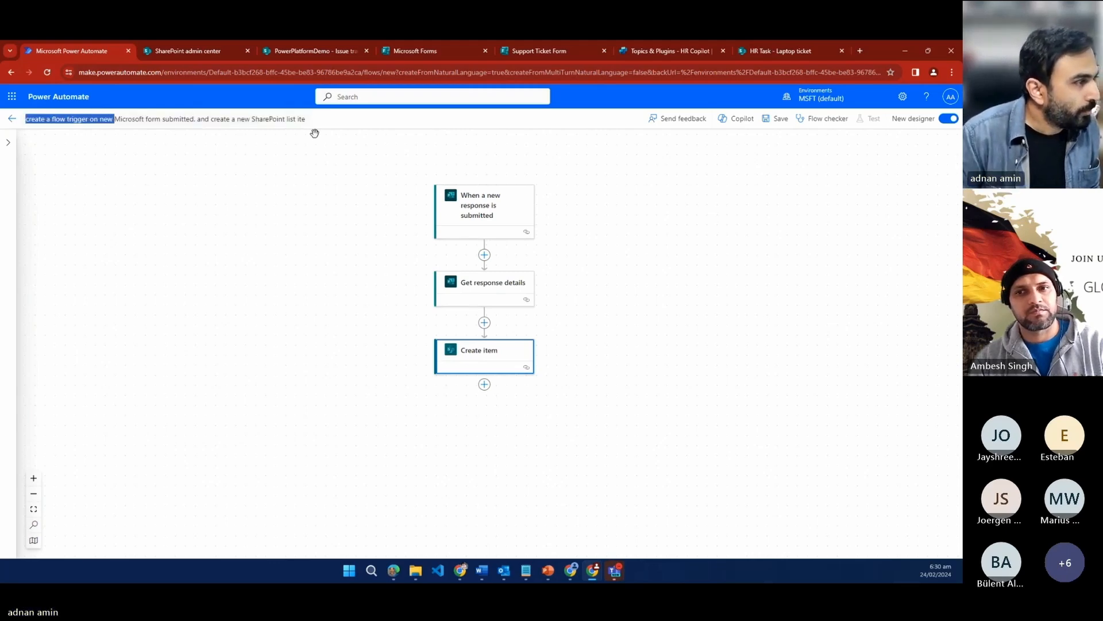
pyautogui.hotkey('shift', 'End')
pyautogui.write('Issue')
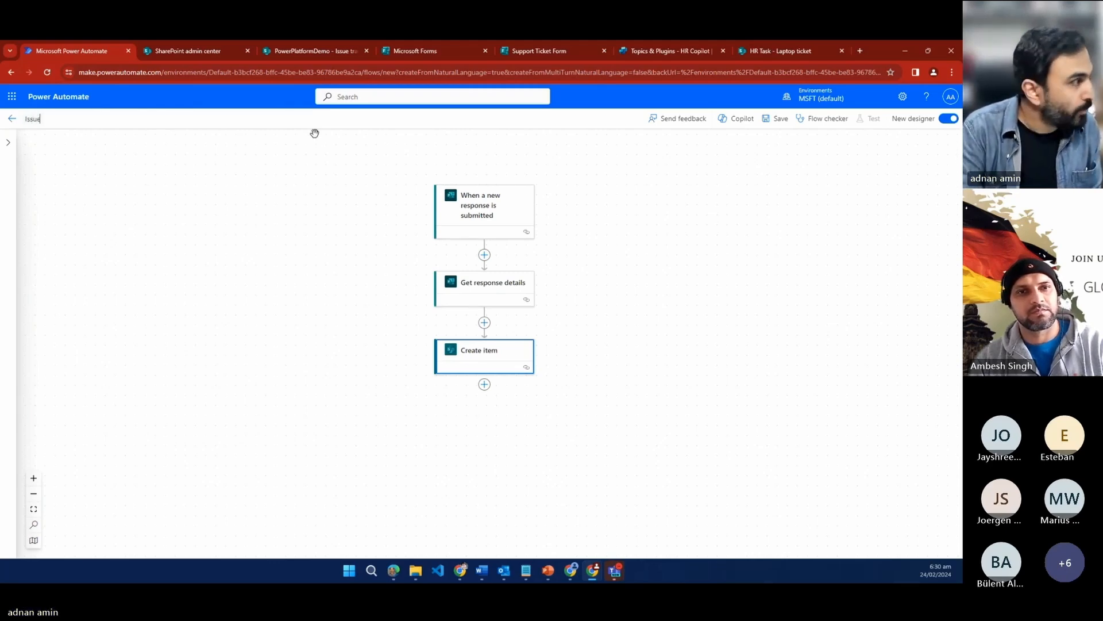
pyautogui.write(' Track')
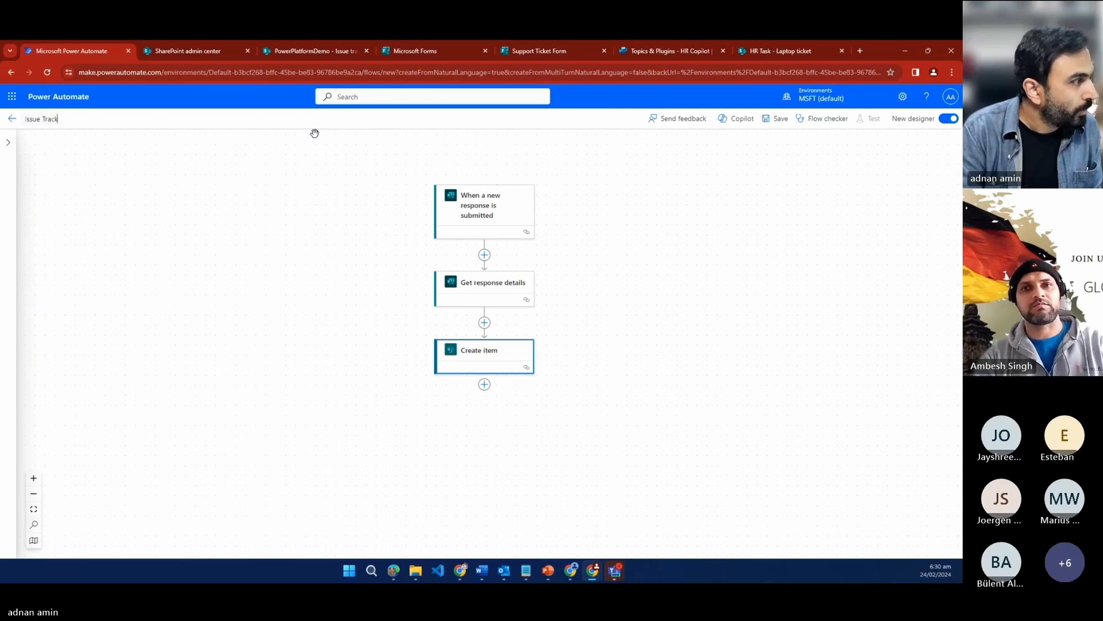
pyautogui.write('er Flow')
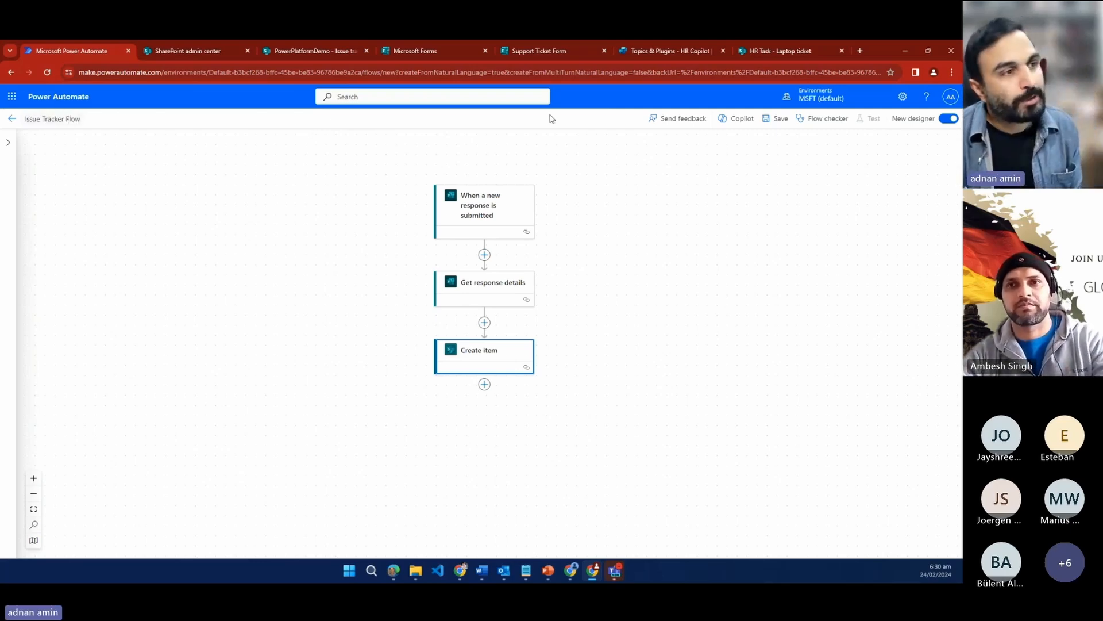
pyautogui.click(779, 119)
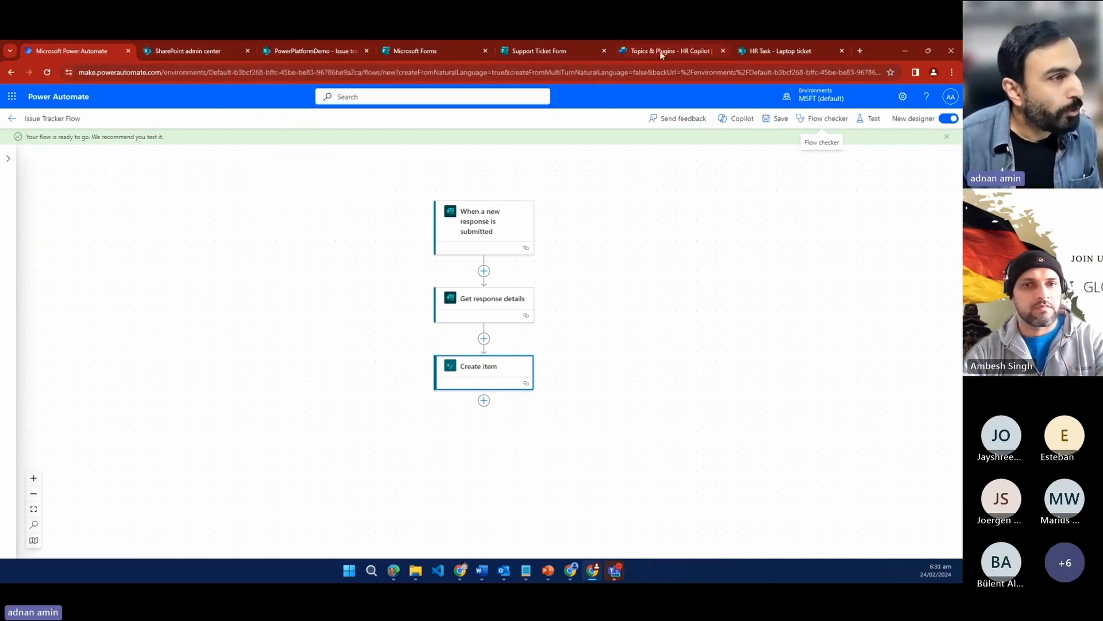
# Step: Preview the Support Ticket Form in Microsoft Forms and fill in name, phone number, title "Laptop not working" and description "My laptop not turning On"
pyautogui.click(554, 53)
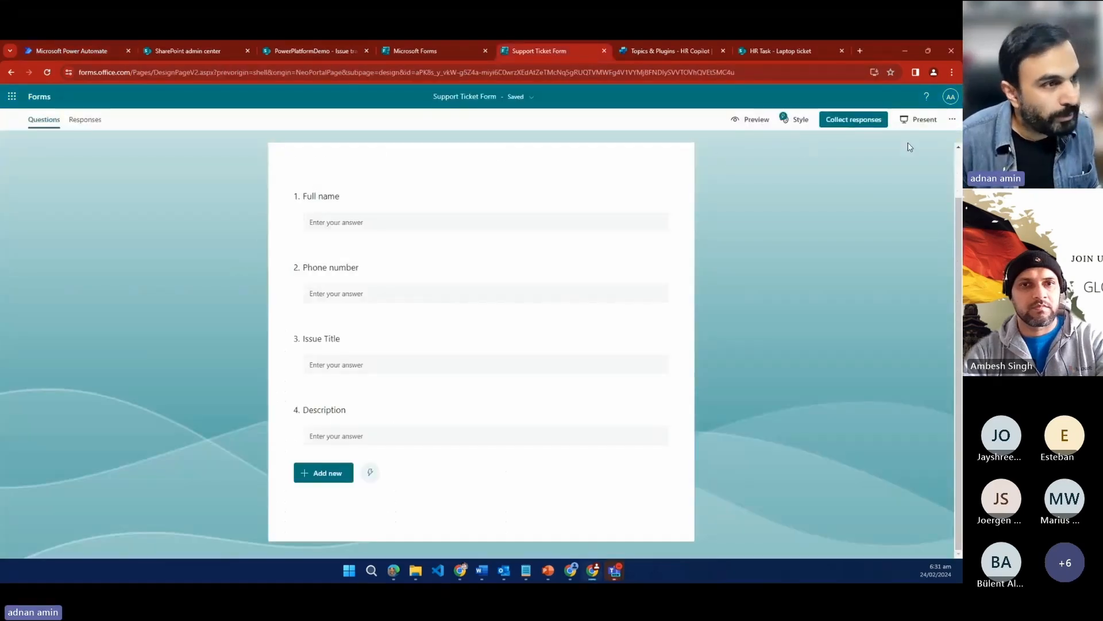
pyautogui.click(765, 121)
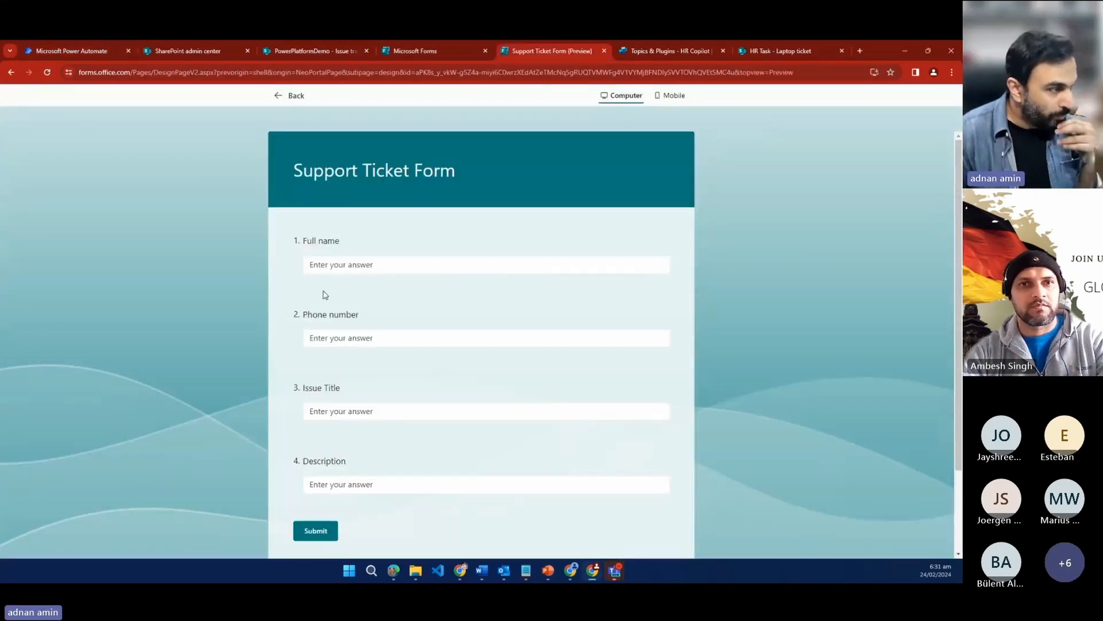
pyautogui.click(330, 266)
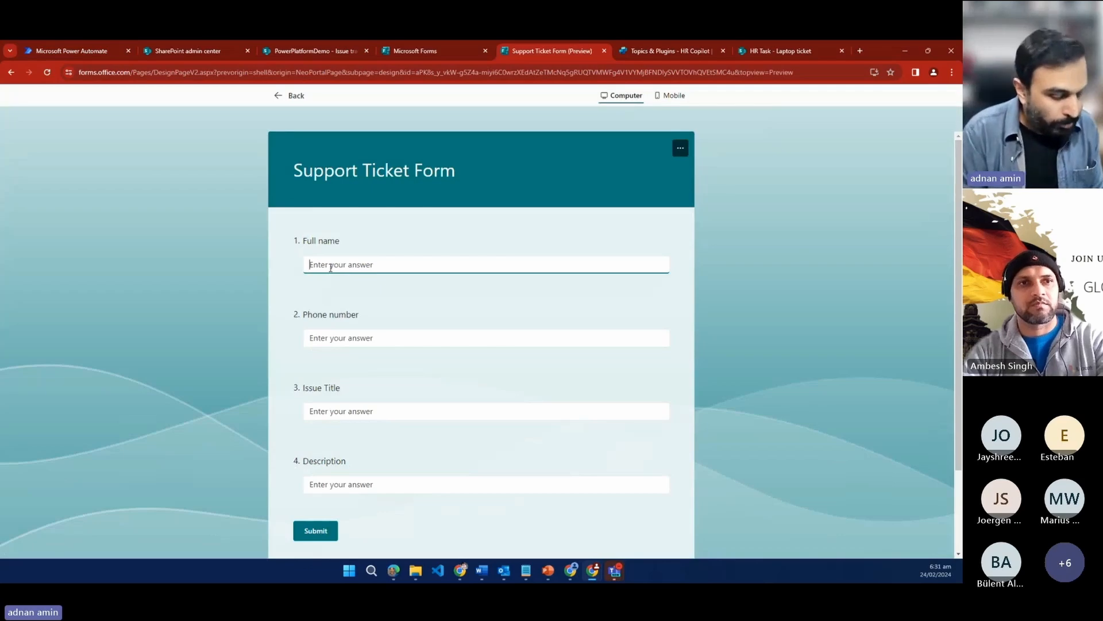
pyautogui.write('Adnan')
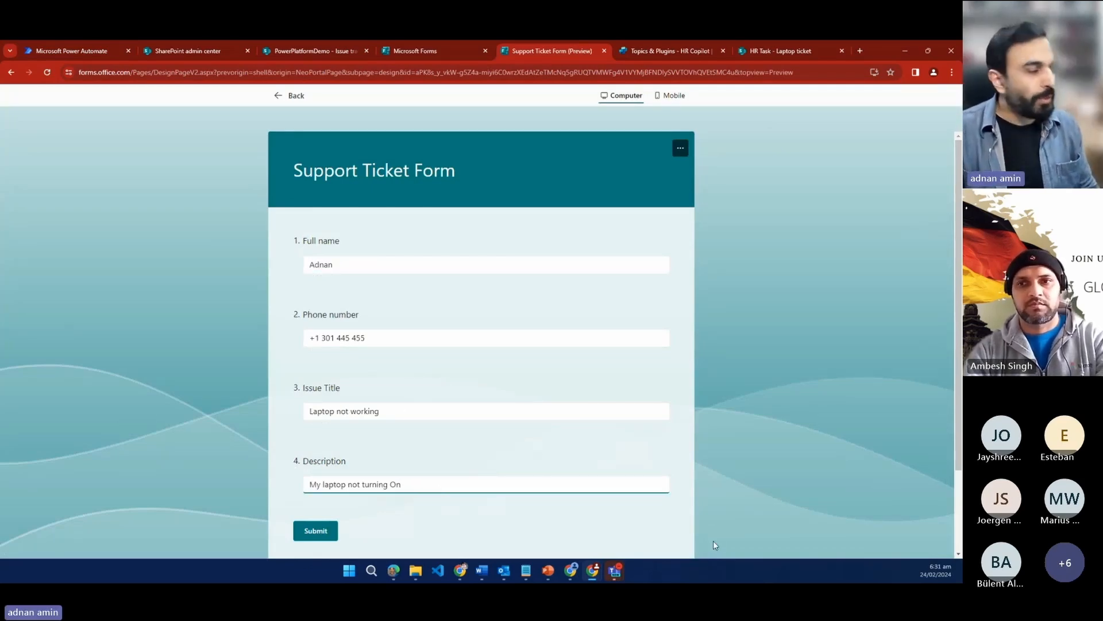
# Step: Submit the filled-in support ticket response and reload the Issue tracker list on the PowerPlatformDemo SharePoint site
pyautogui.click(316, 530)
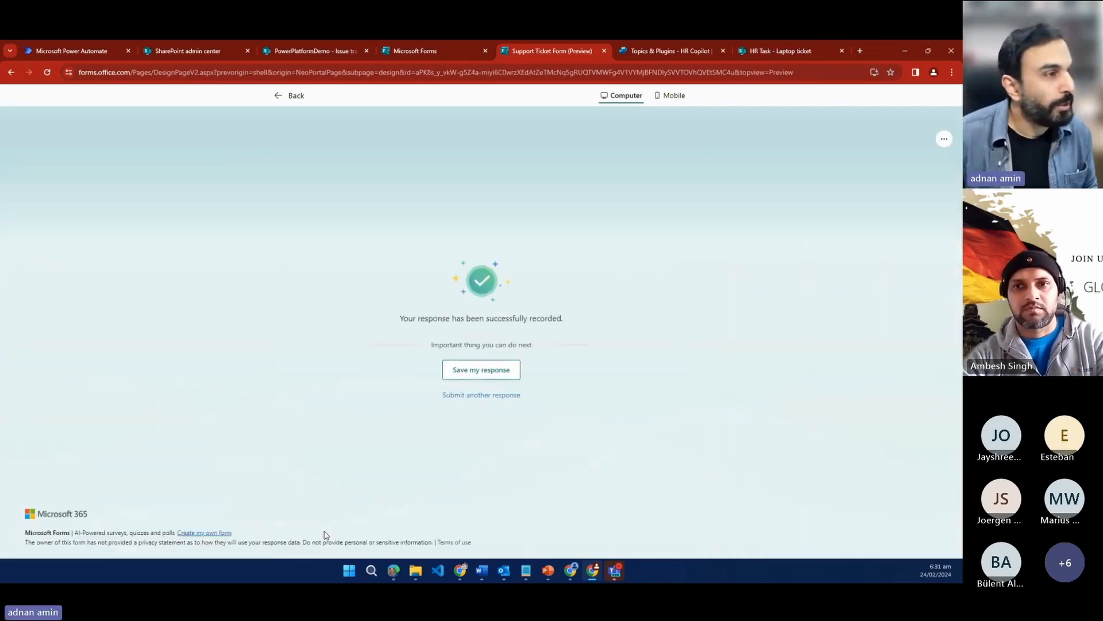
pyautogui.click(295, 54)
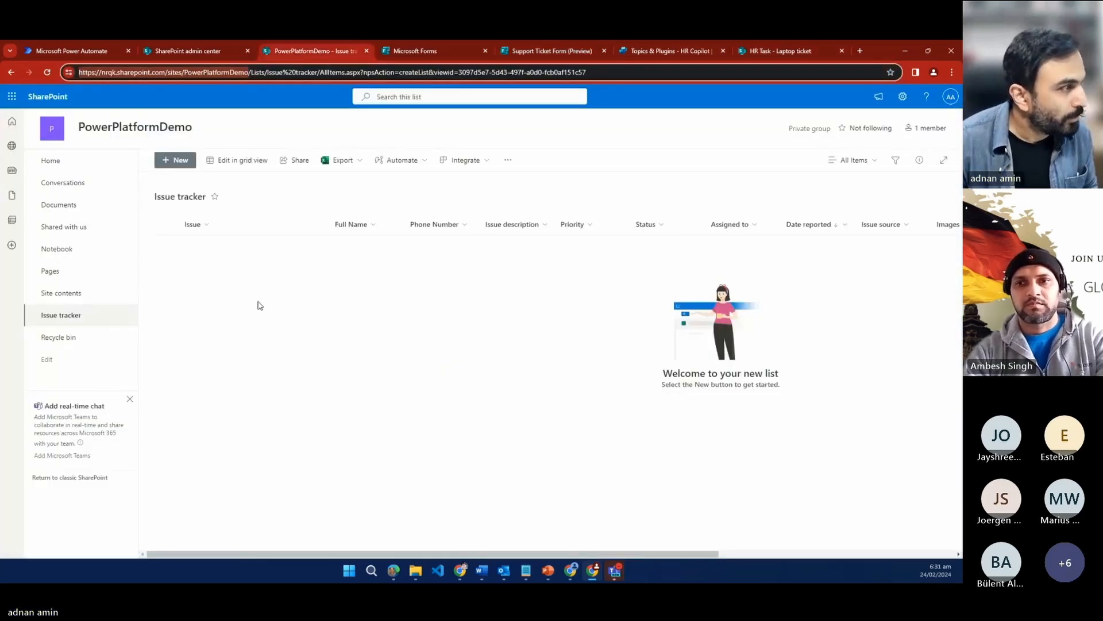
pyautogui.click(264, 71)
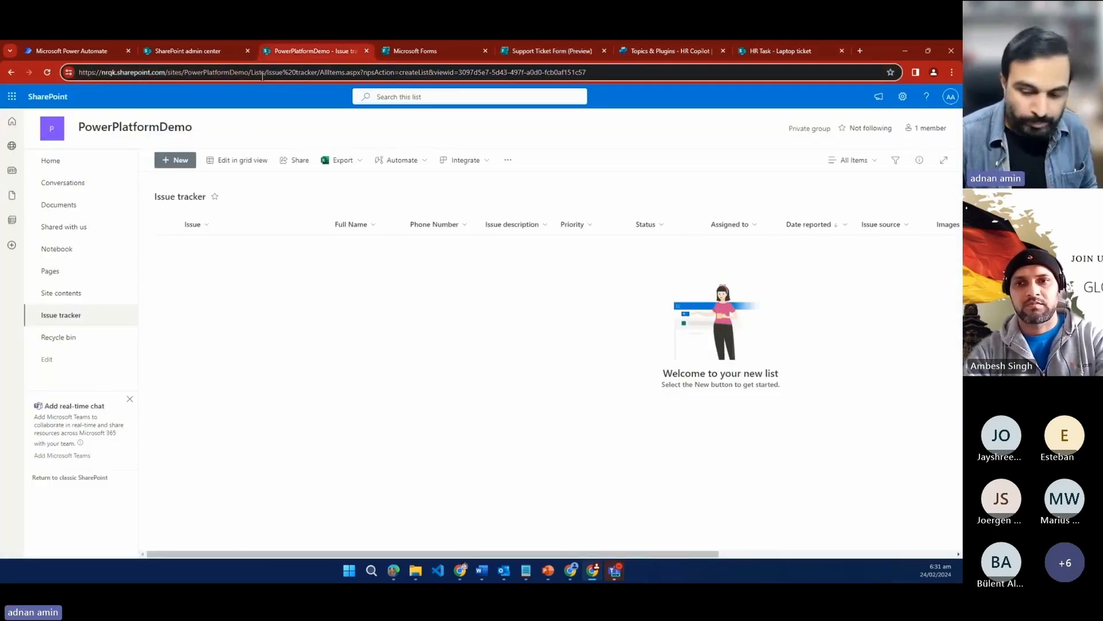
pyautogui.press('Return')
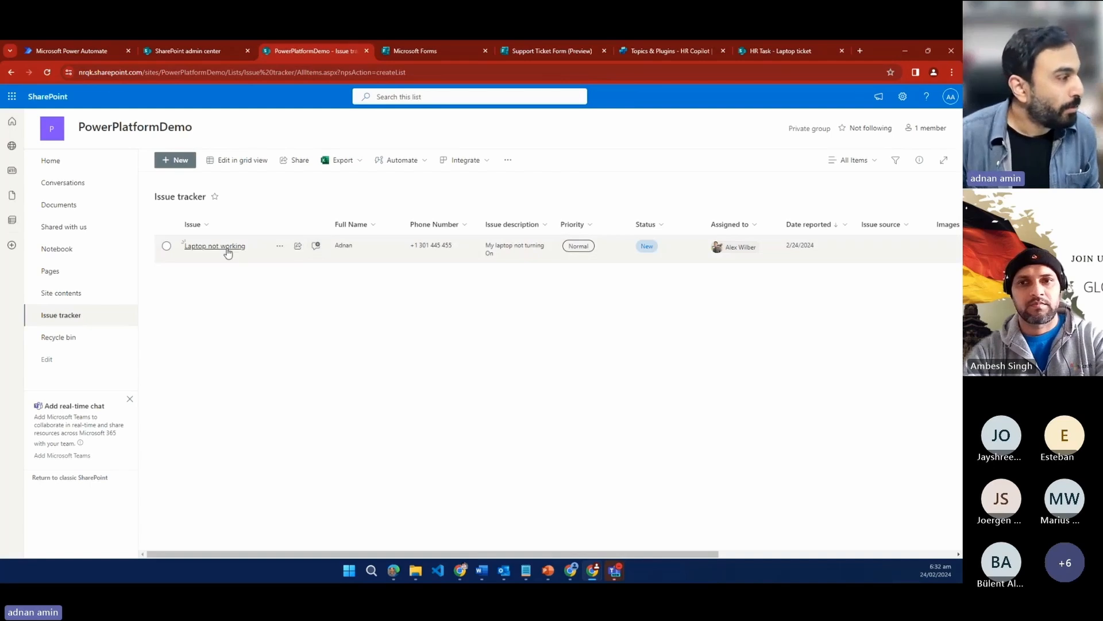
# Step: Open the "Laptop not working" item in the Issue tracker list, review all its field values and close it
pyautogui.click(228, 251)
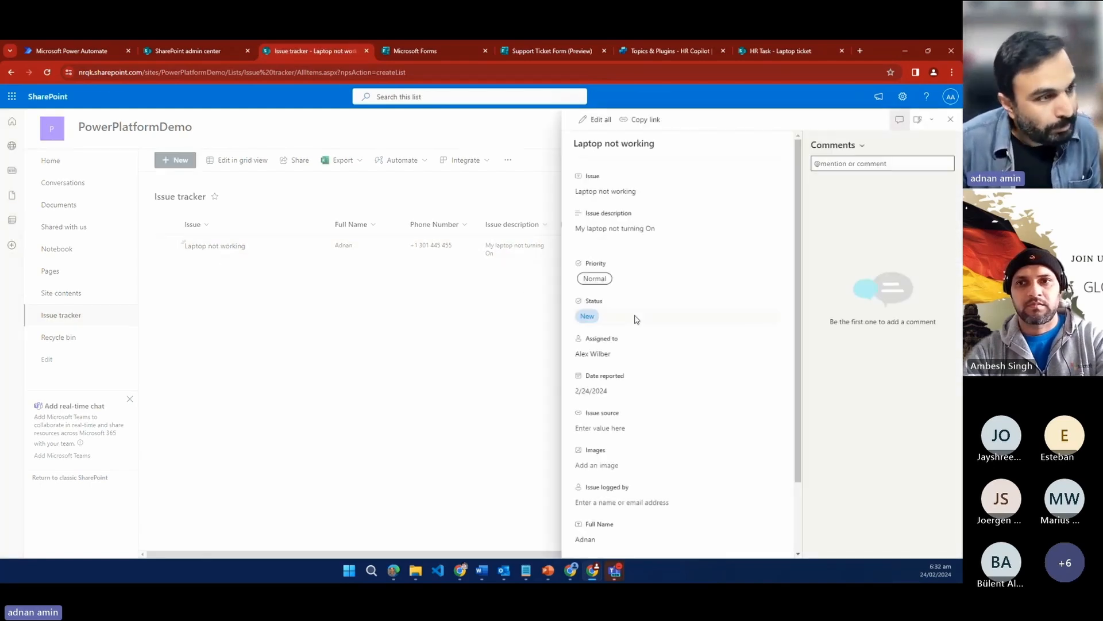
pyautogui.scroll(-1, 621, 465)
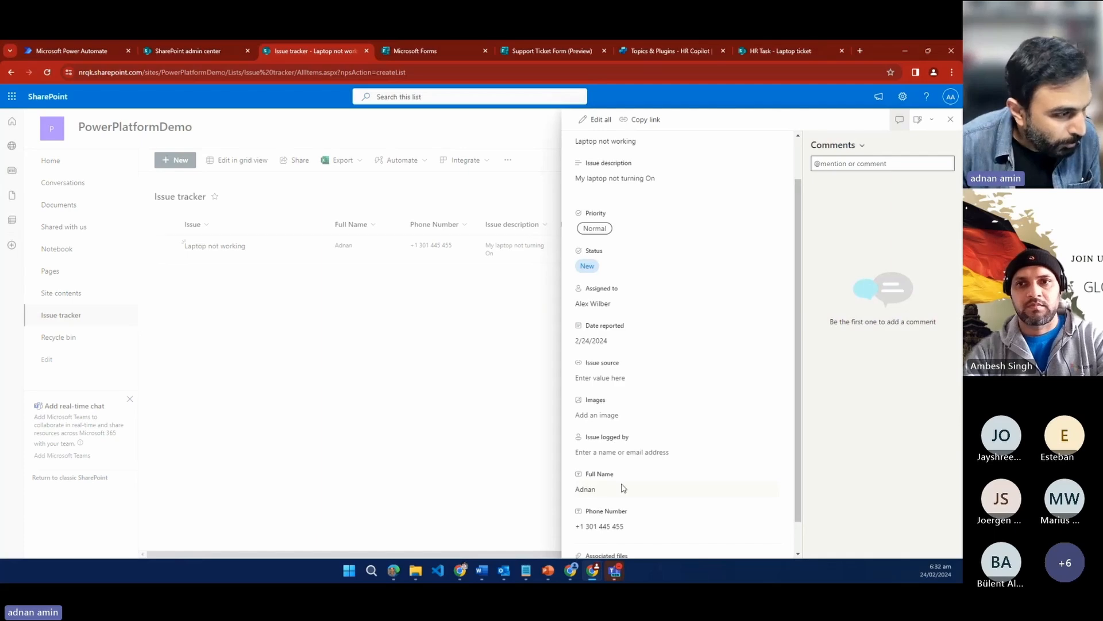
pyautogui.scroll(-1, 603, 493)
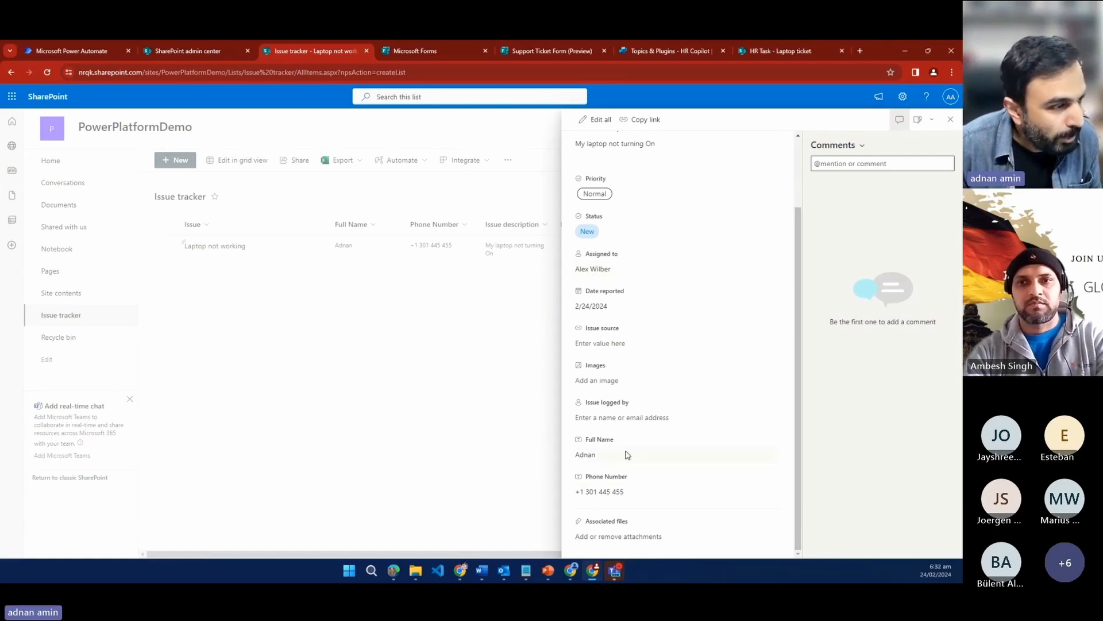
pyautogui.click(949, 121)
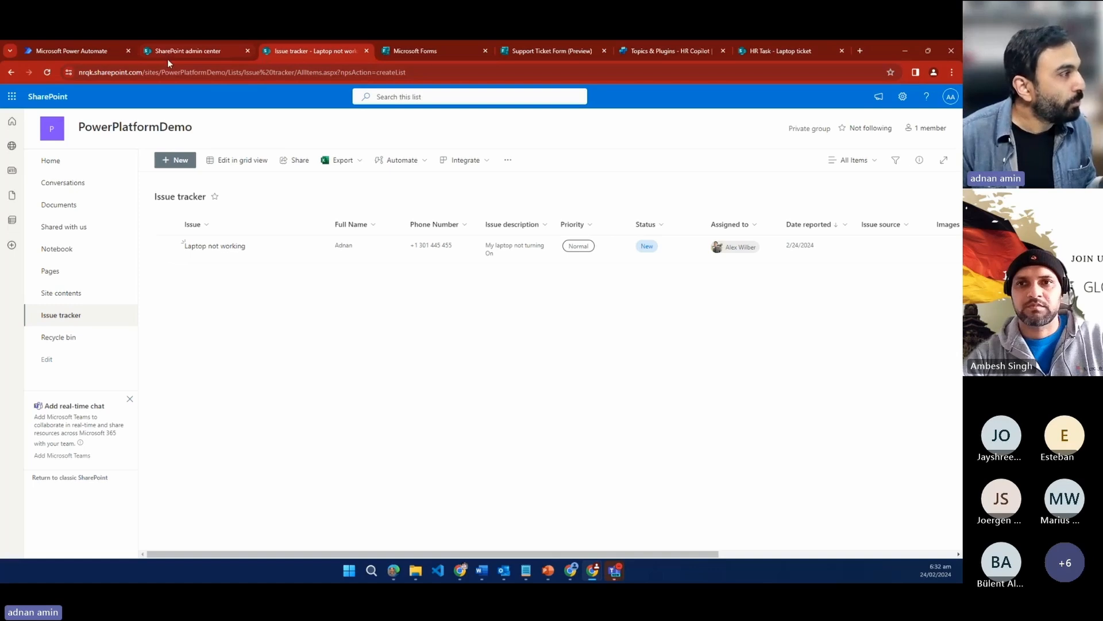
# Step: Return to Power Automate, leave the designer for the Issue Tracker Flow's details page and dismiss the ready notice
pyautogui.click(94, 55)
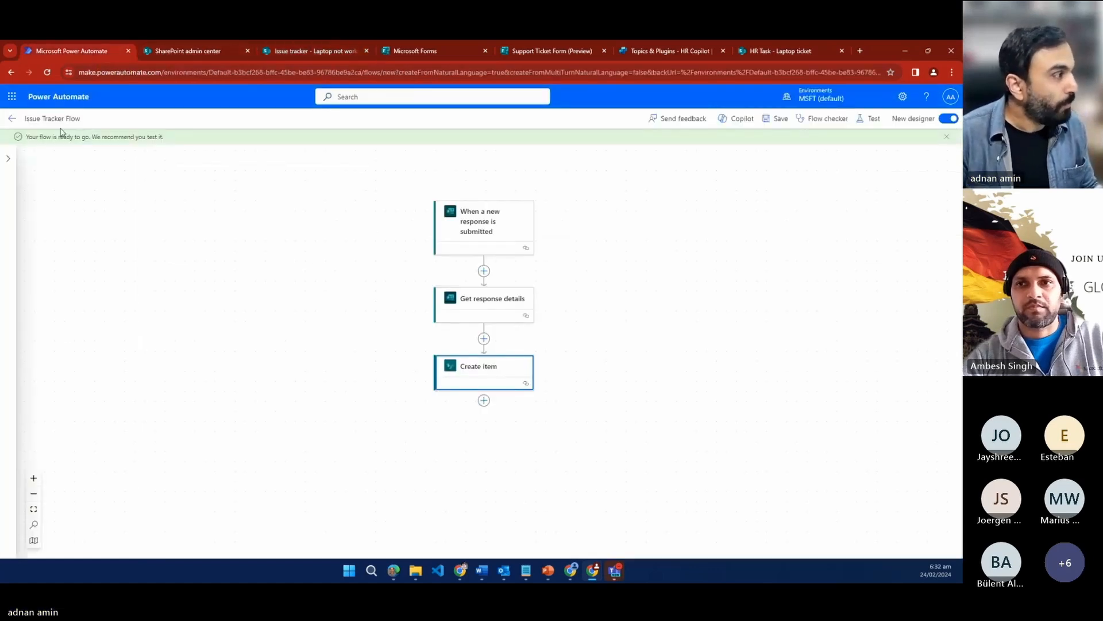
pyautogui.click(12, 121)
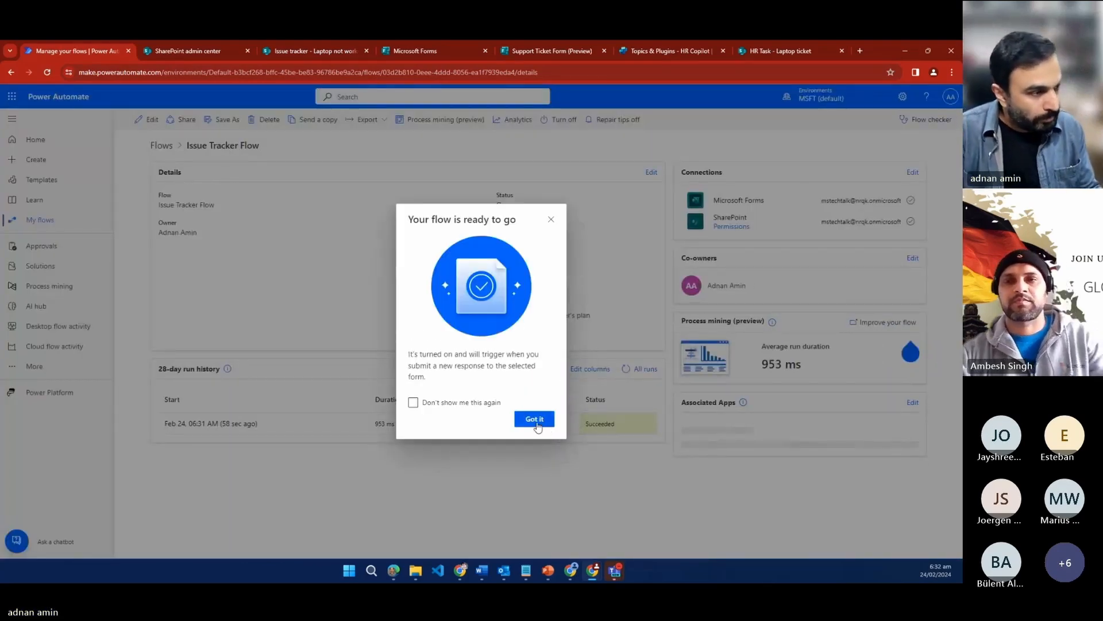
pyautogui.click(535, 419)
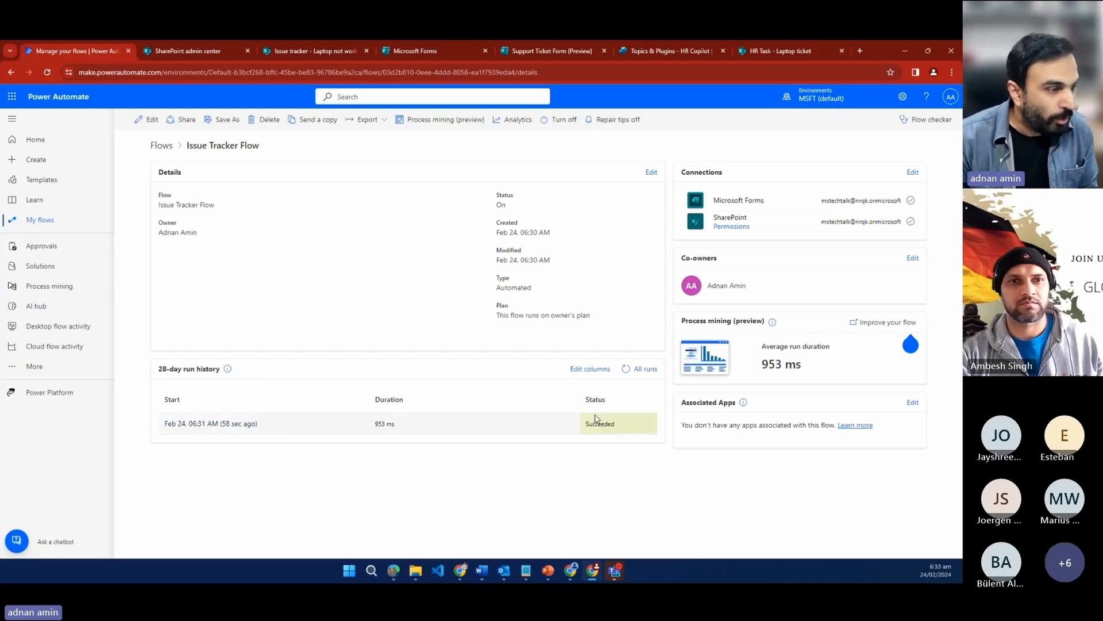
# Step: Open the flow's run from the 28-day history, examine Get response details and Create item, and return to the flow details
pyautogui.click(235, 428)
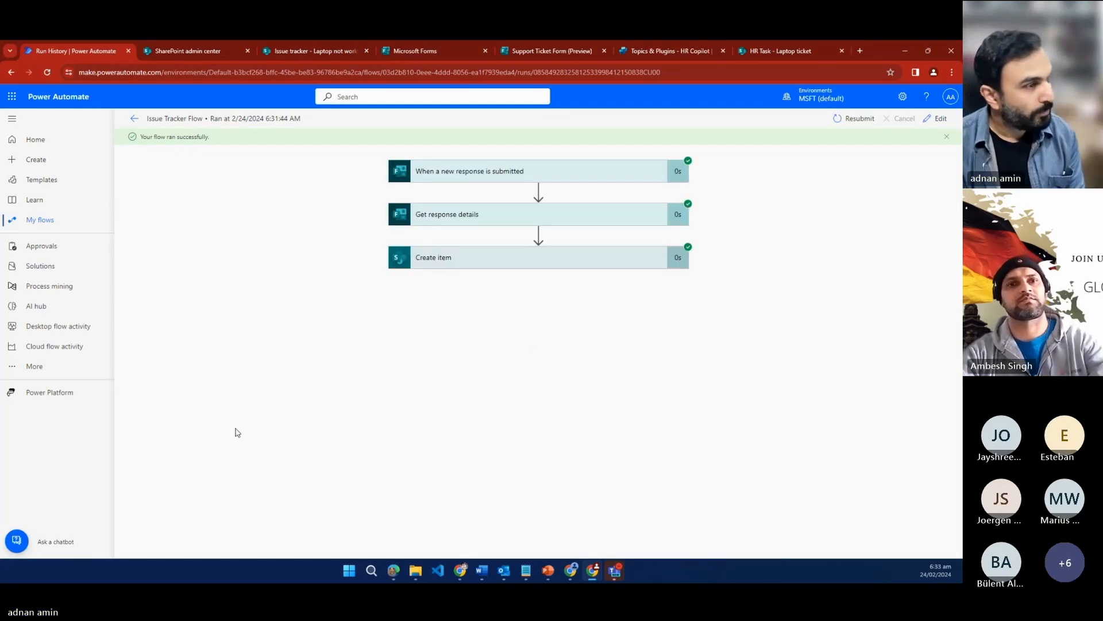
pyautogui.click(454, 215)
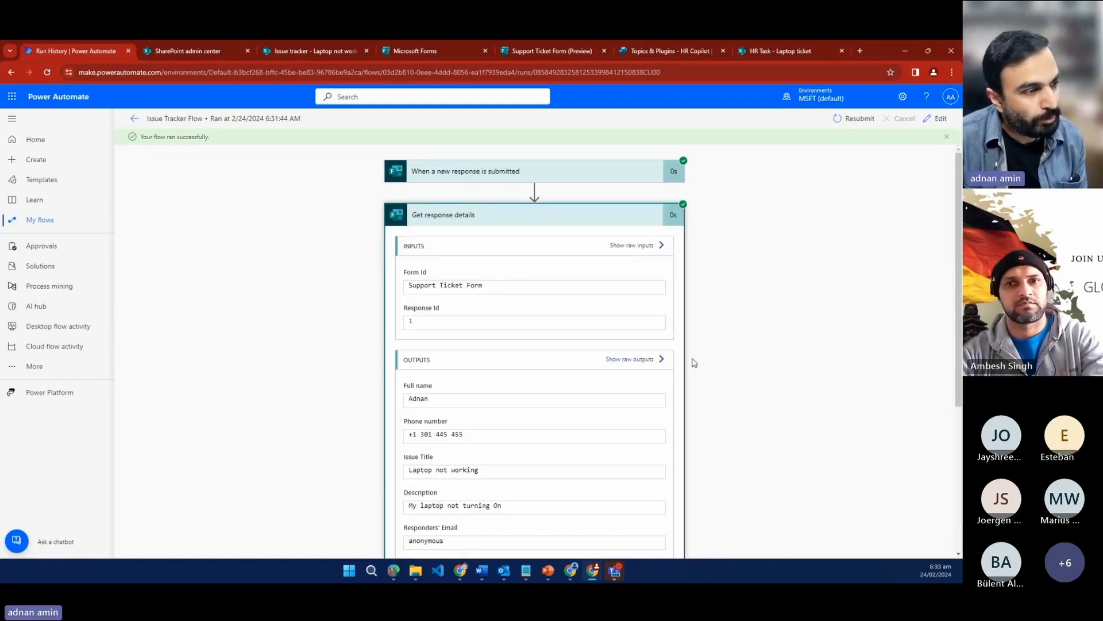
pyautogui.scroll(-4, 687, 368)
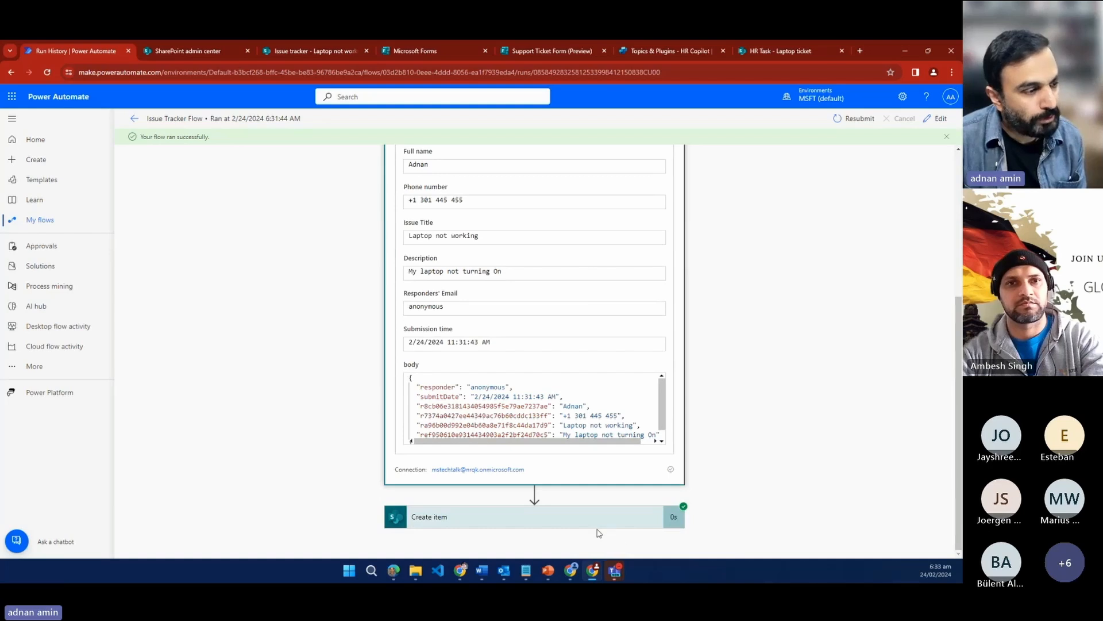
pyautogui.click(598, 516)
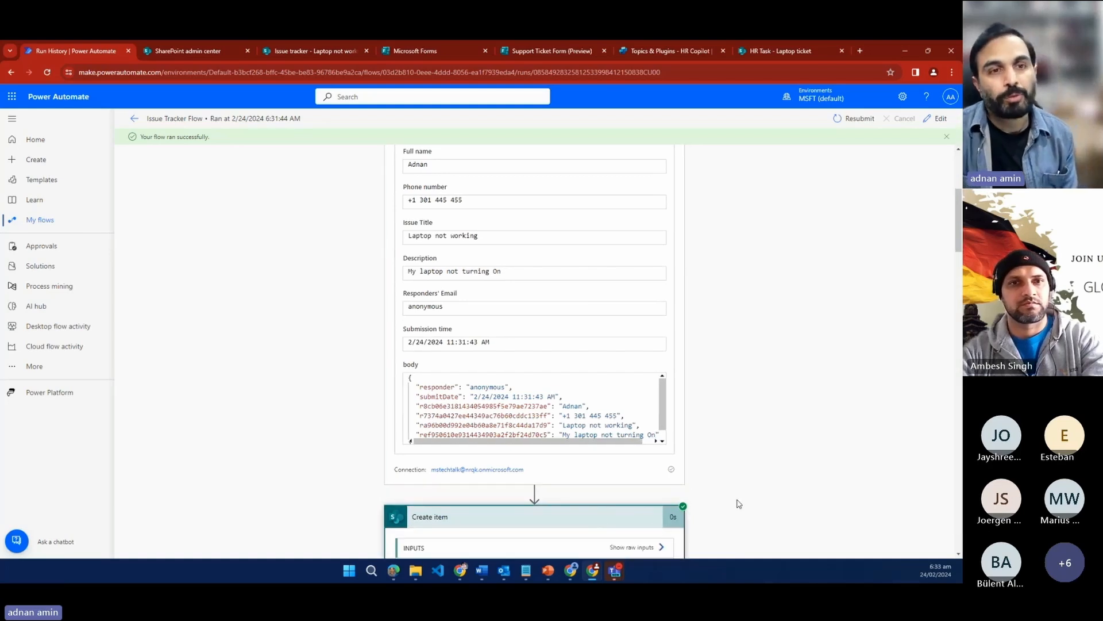
pyautogui.click(135, 118)
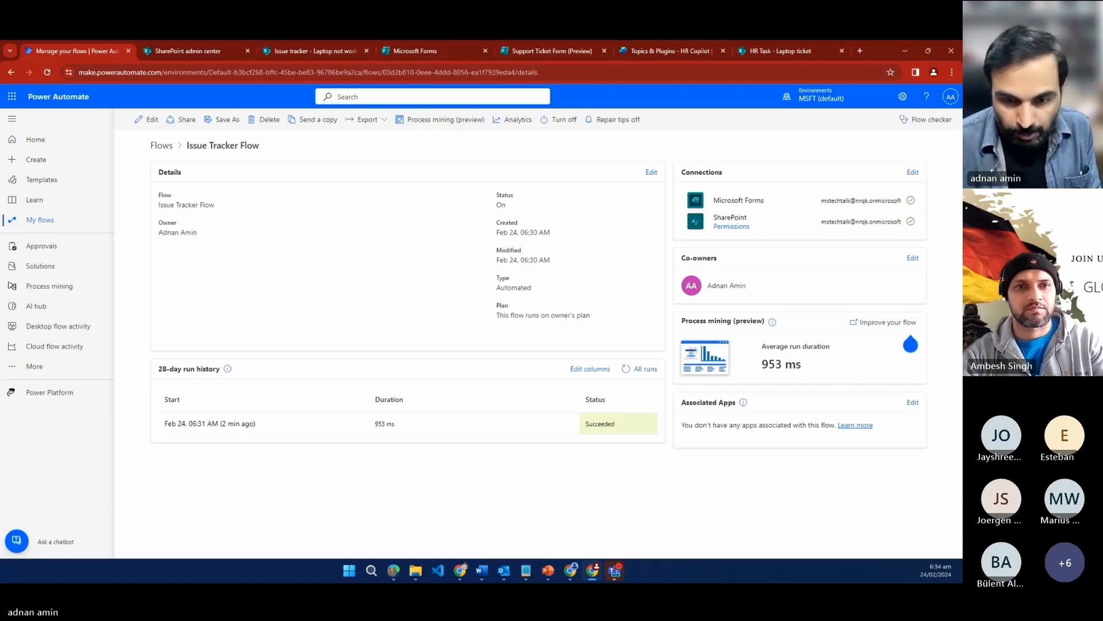
# Step: Switch to PowerPoint, present the Copilot Studio to SharePoint demo slide and end the slide show
pyautogui.press('super+d')
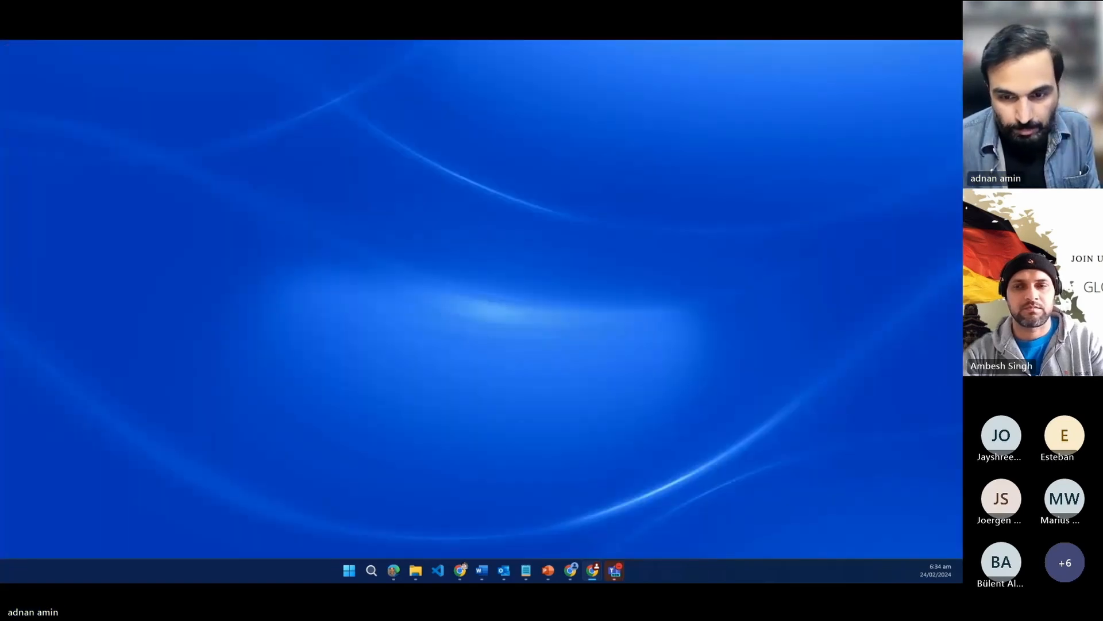
pyautogui.hotkey('alt', 'Tab')
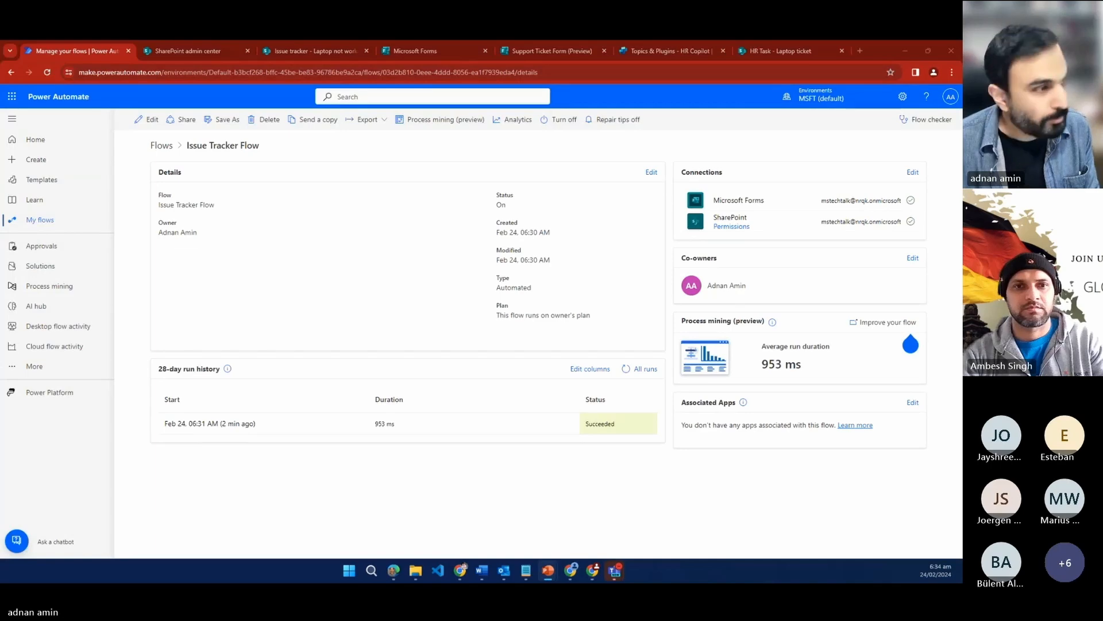
pyautogui.hotkey('shift', 'F5')
pyautogui.click(729, 233)
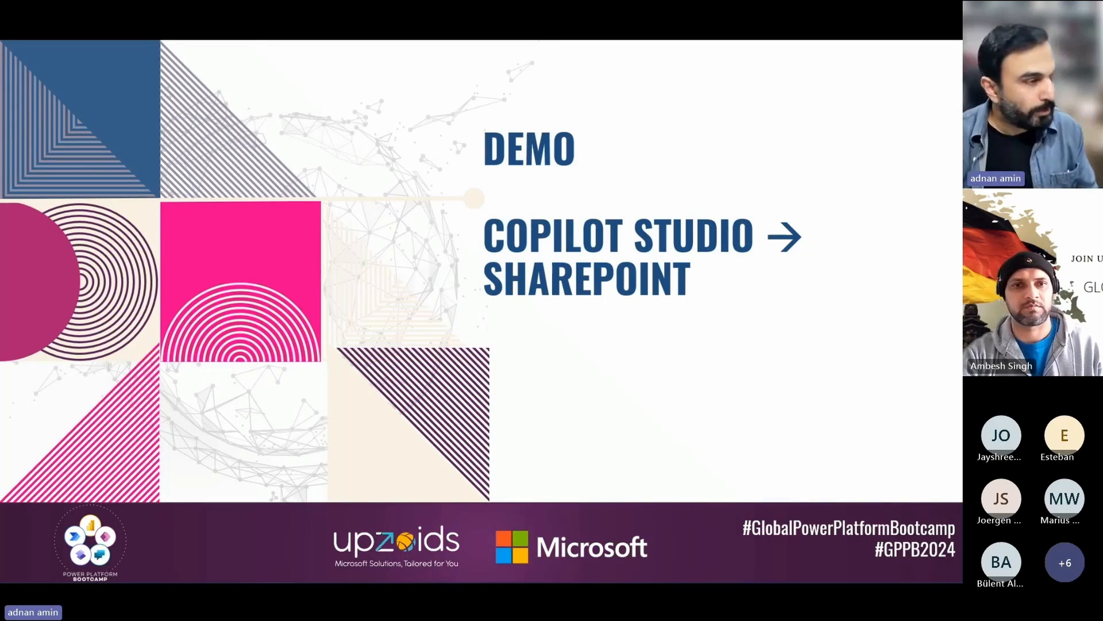
pyautogui.press('Escape')
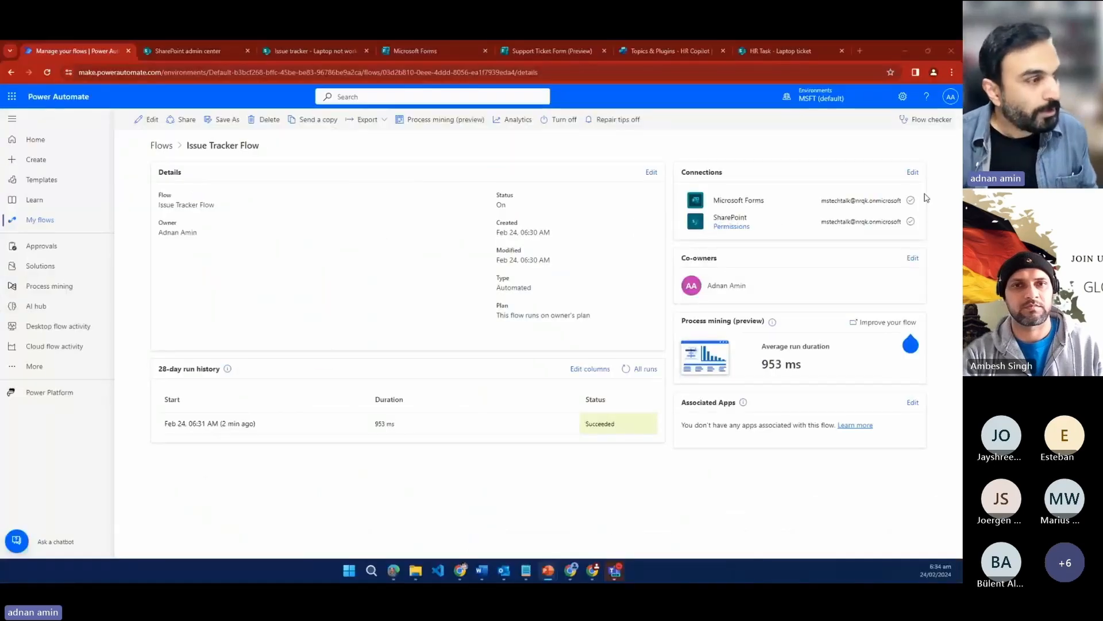
# Step: Switch to Copilot Studio, open HR Copilot from the list of copilots and view its topics and plugins
pyautogui.click(651, 52)
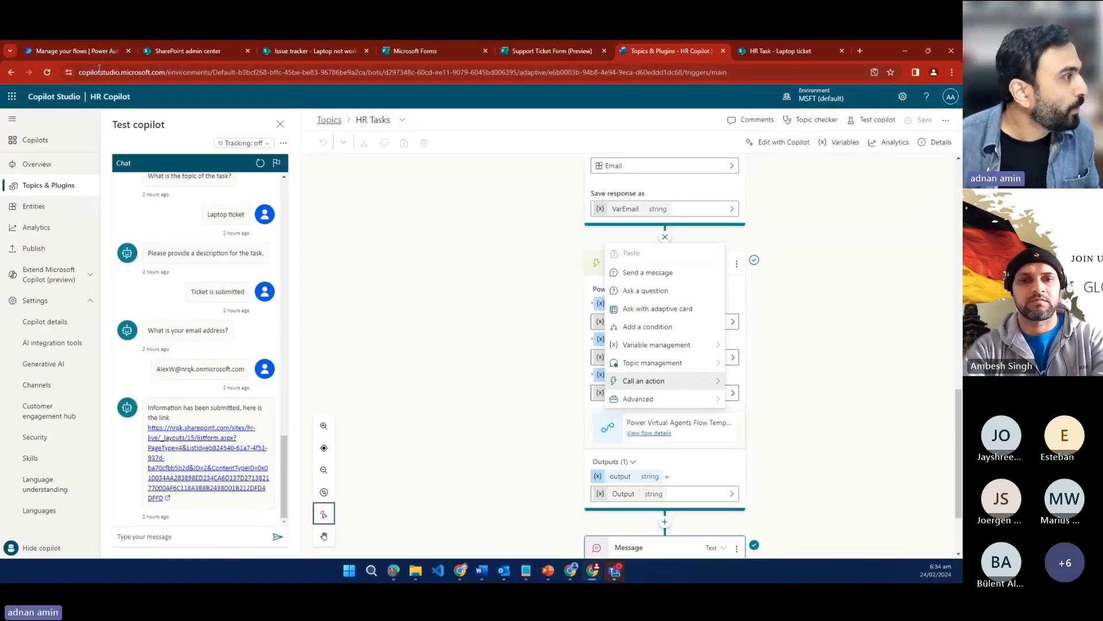
pyautogui.moveTo(151, 72); pyautogui.dragTo(87, 67)
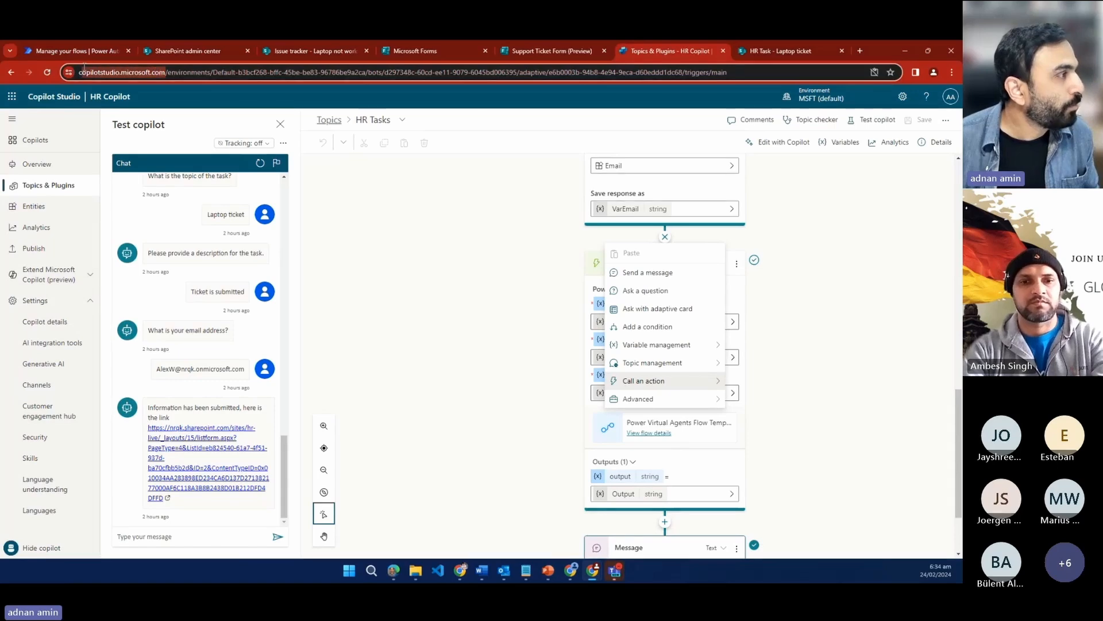
pyautogui.click(30, 141)
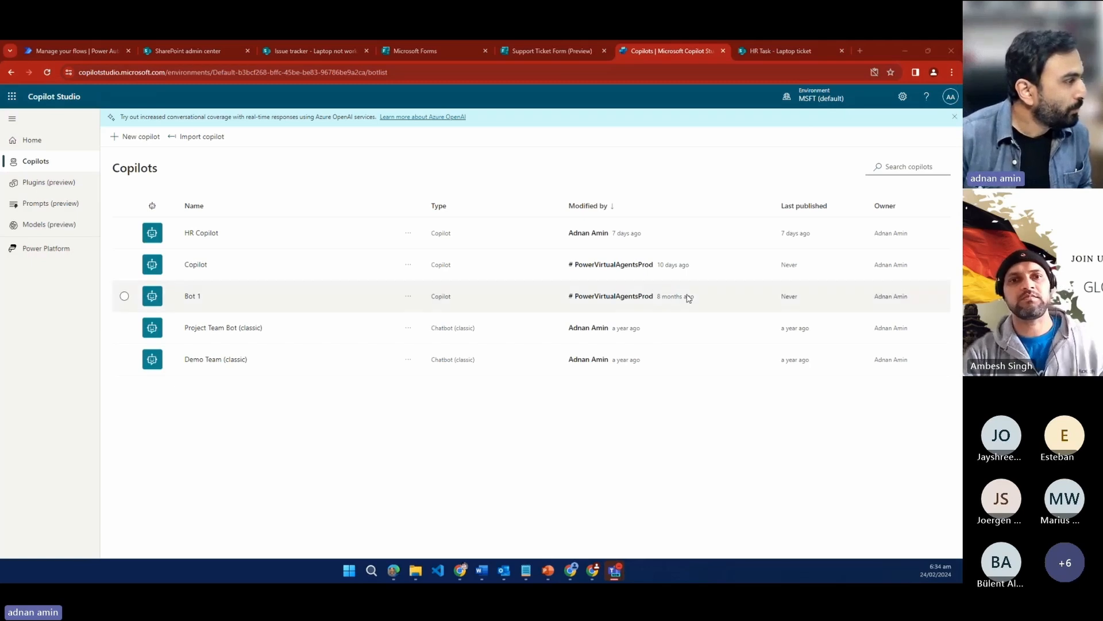
pyautogui.click(202, 236)
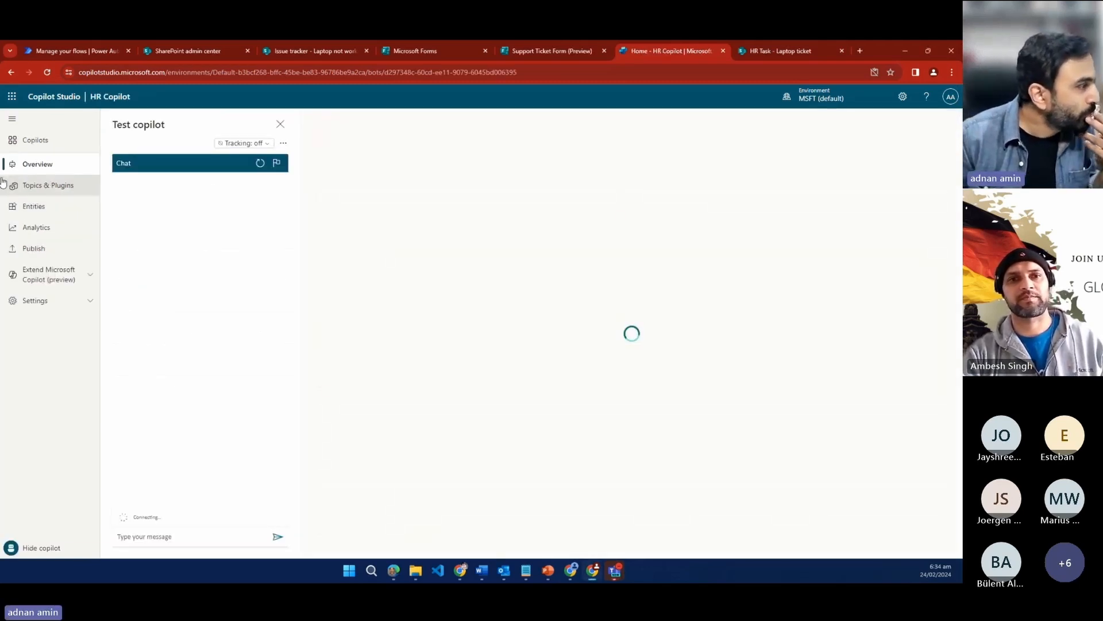
pyautogui.click(41, 185)
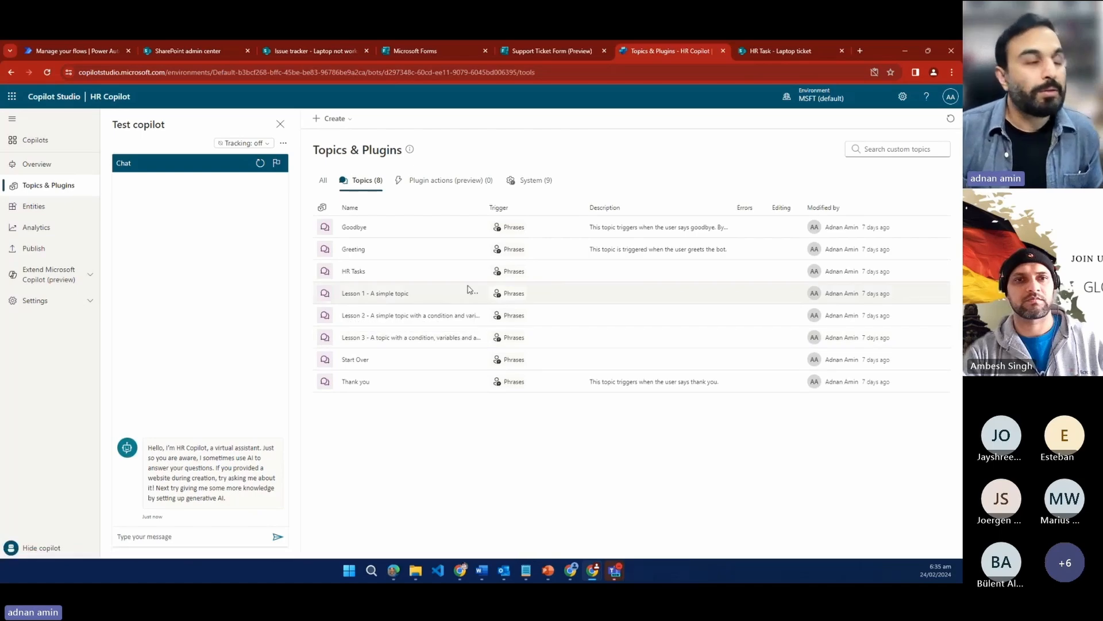
# Step: Go back to the copilots list, reopen HR Copilot and show its Generative AI settings with the website and document sources
pyautogui.click(46, 144)
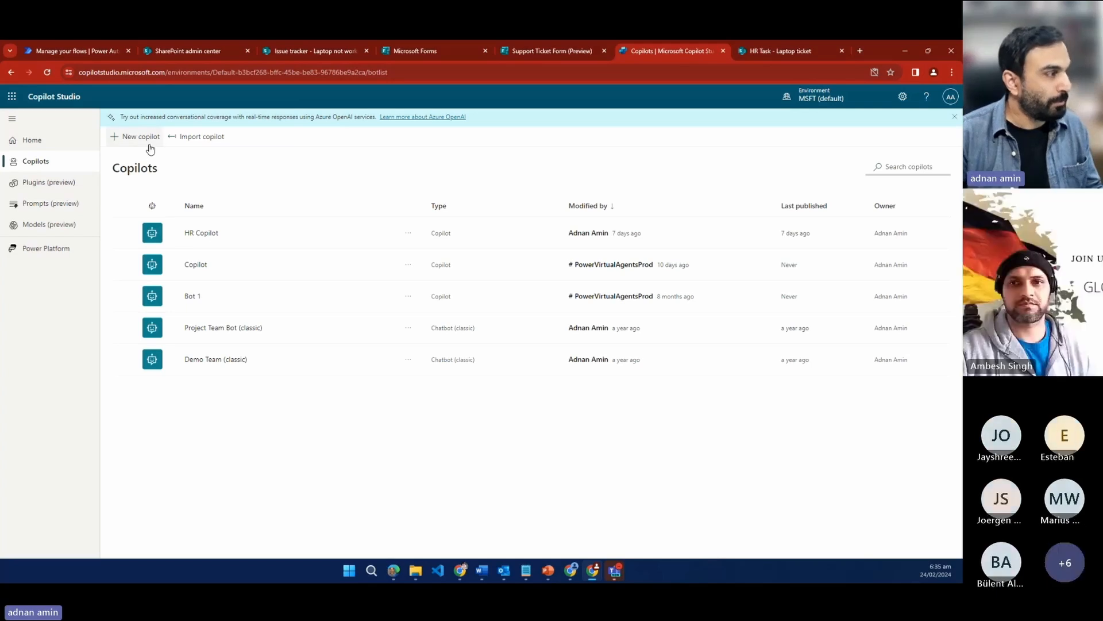
pyautogui.click(209, 234)
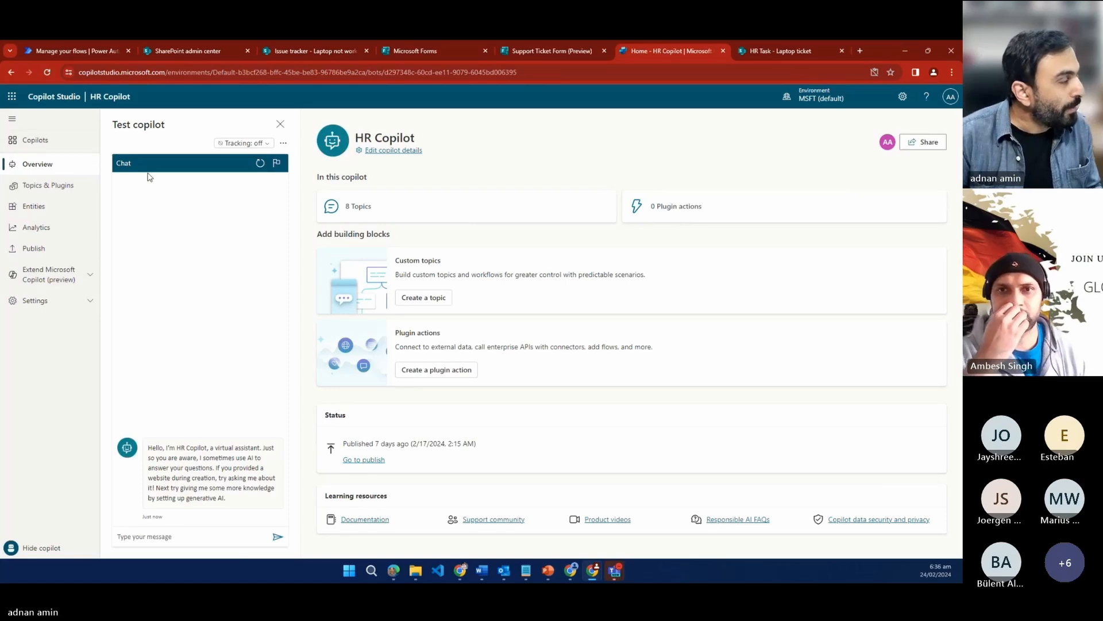
pyautogui.click(38, 303)
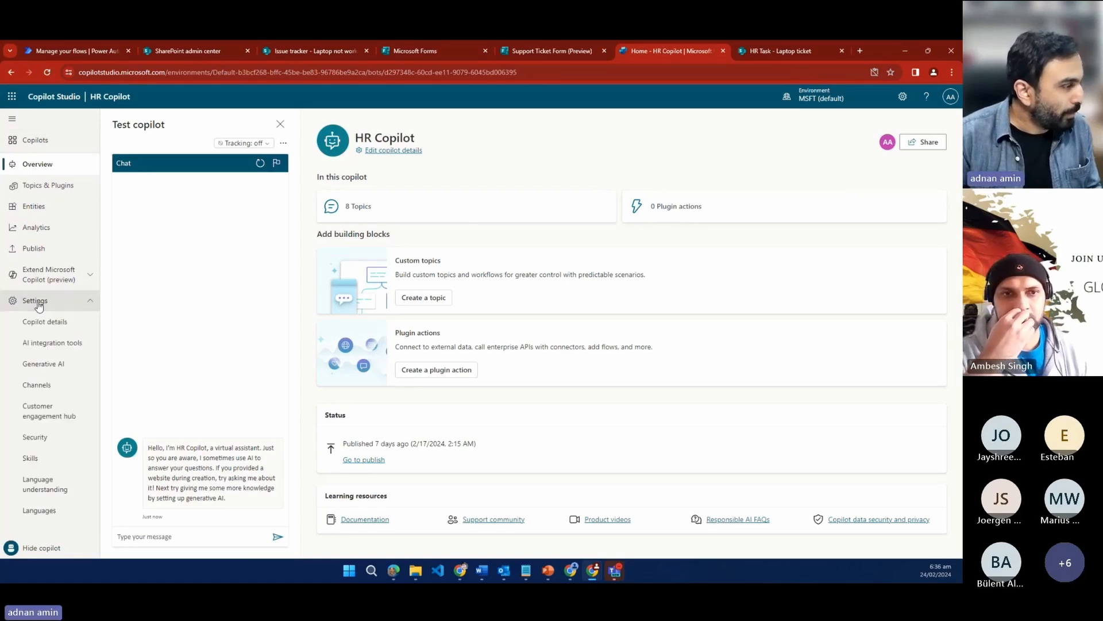
pyautogui.click(58, 364)
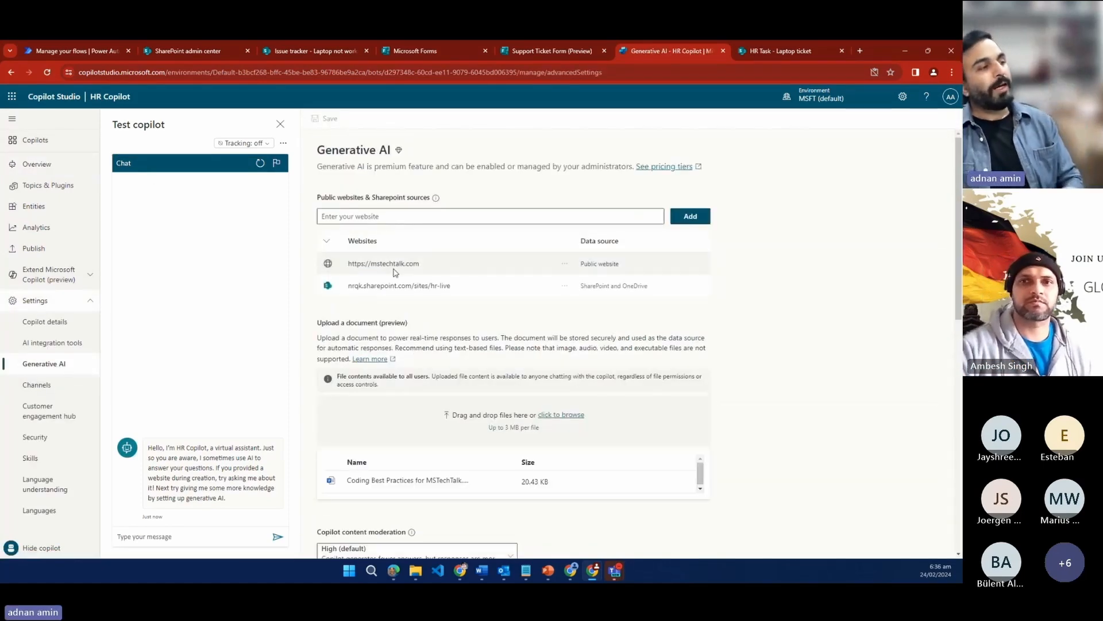
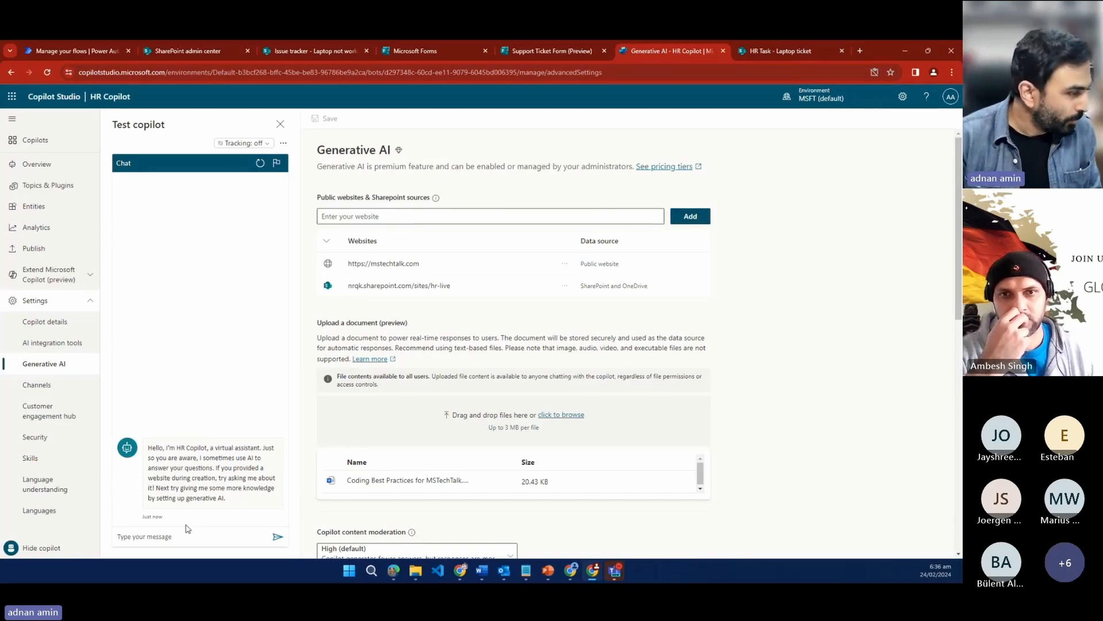
# Step: Ask HR Copilot "how to get OneDrive URLs" in the test chat
pyautogui.click(174, 542)
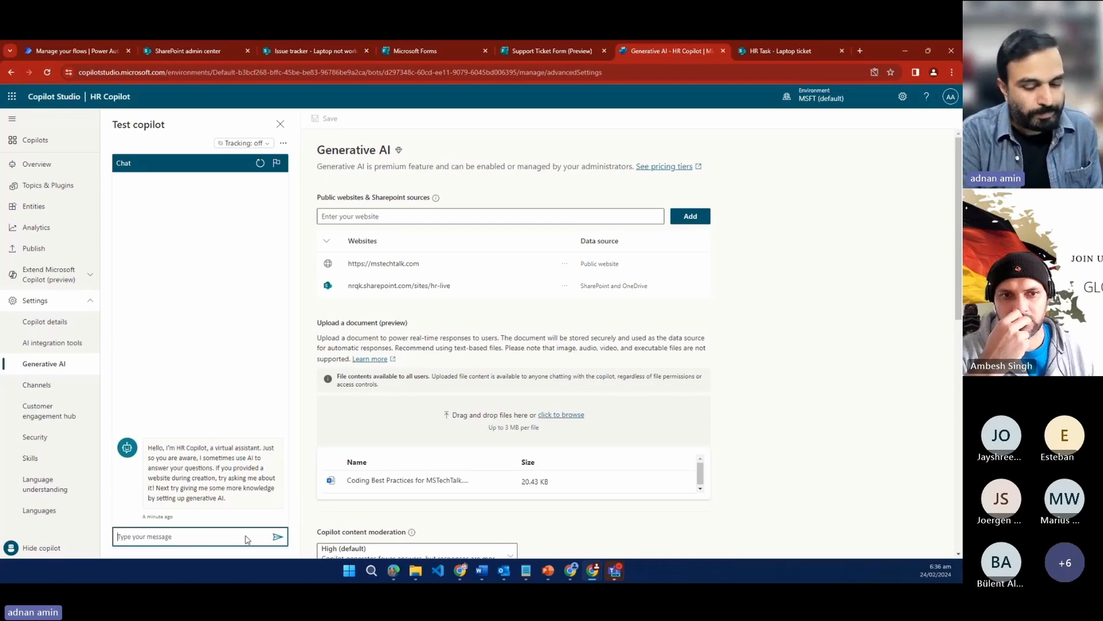
pyautogui.write('how to get ')
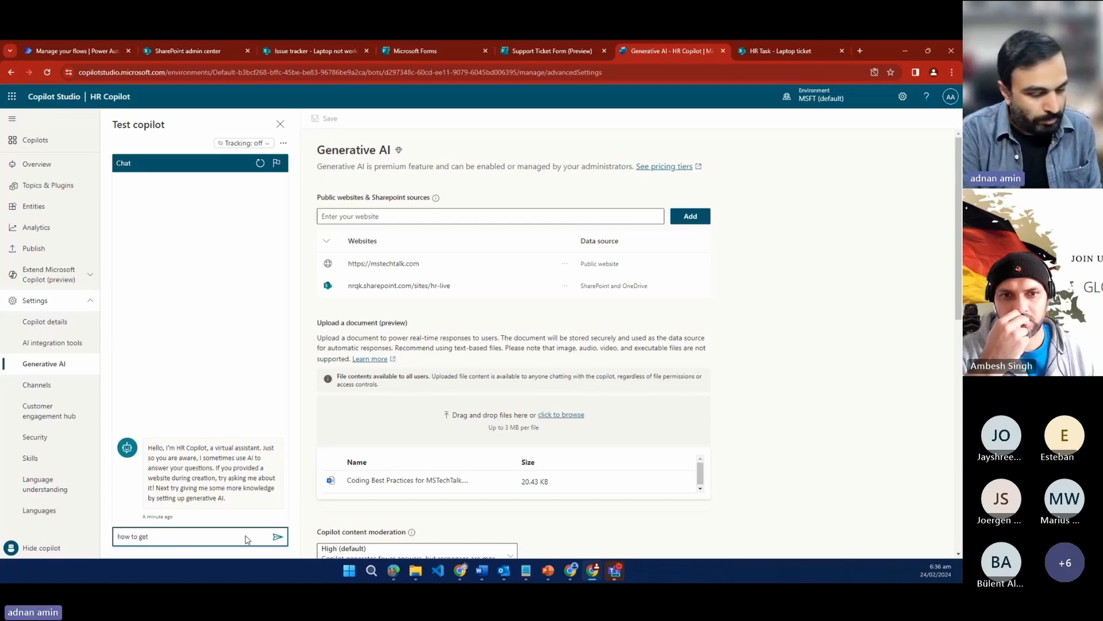
pyautogui.write('OneDrive')
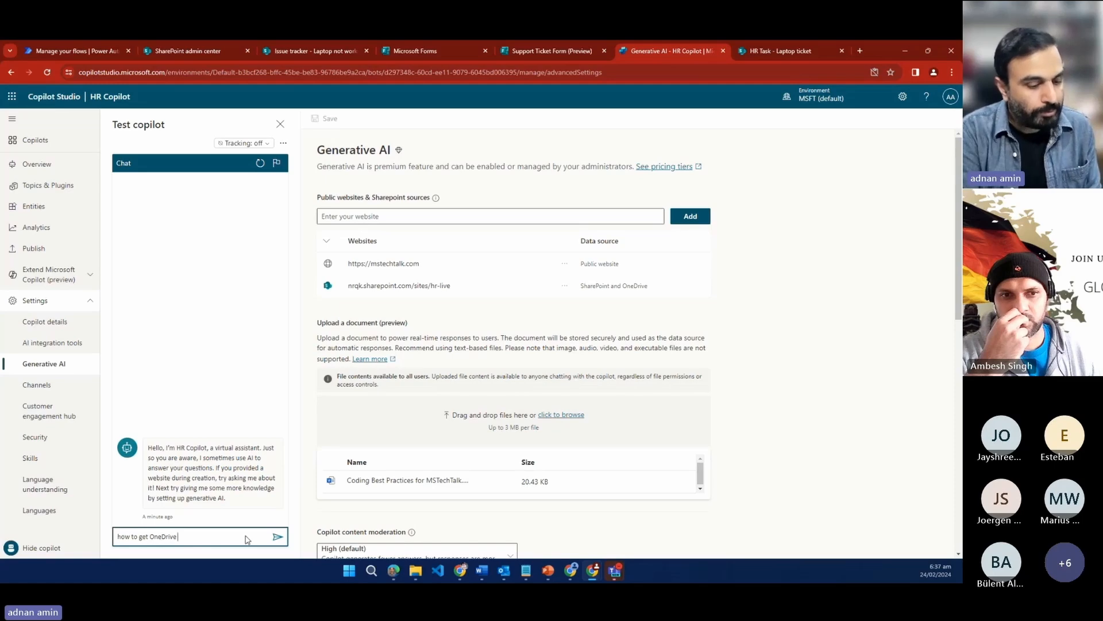
pyautogui.write(' URLs')
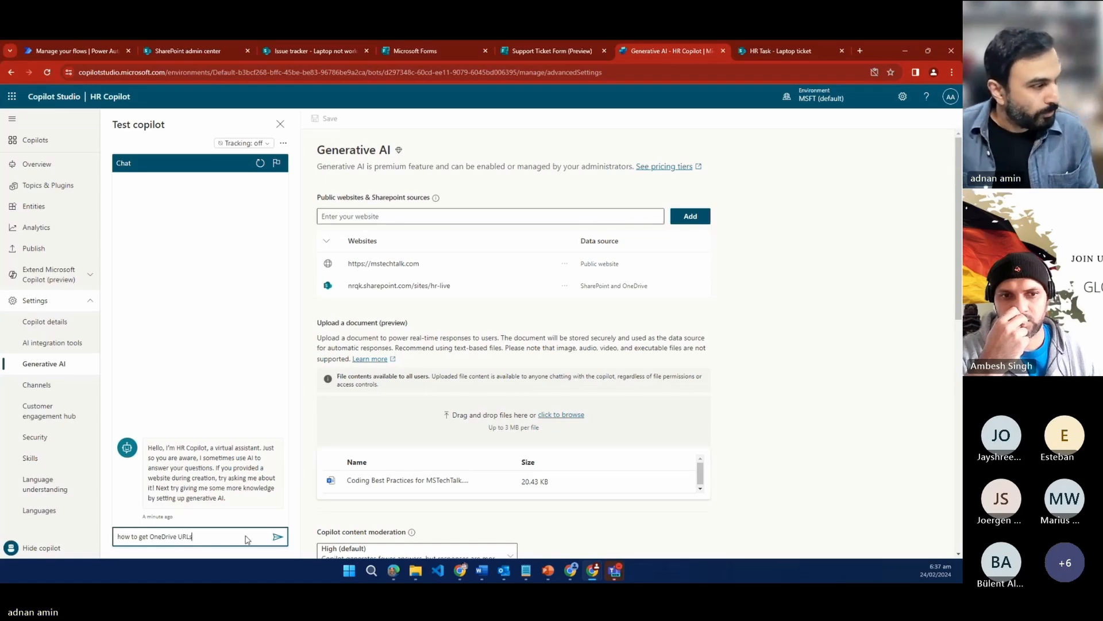
pyautogui.click(278, 536)
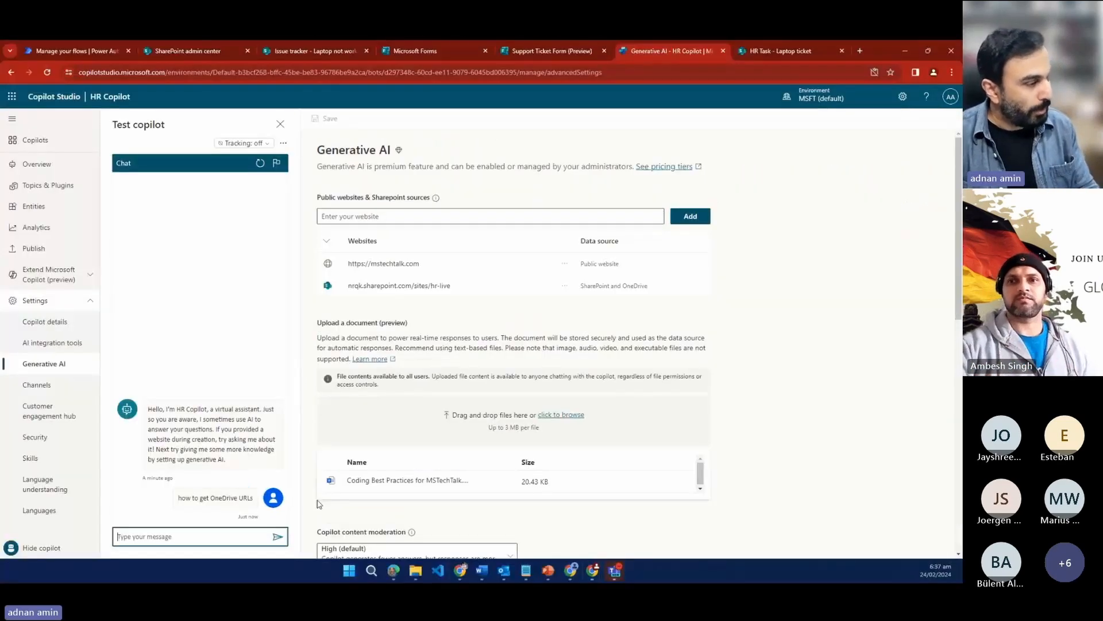
# Step: Open the Conversation Start topic from the chat greeting and review the OneDrive URL answer with its cited references
pyautogui.click(242, 454)
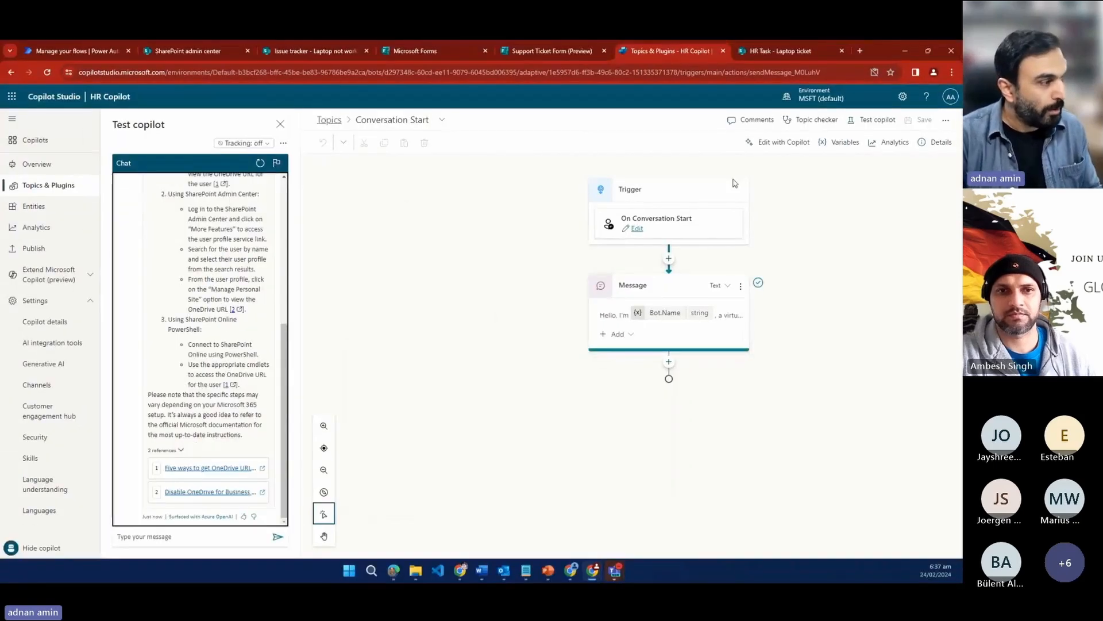
pyautogui.scroll(5, 241, 322)
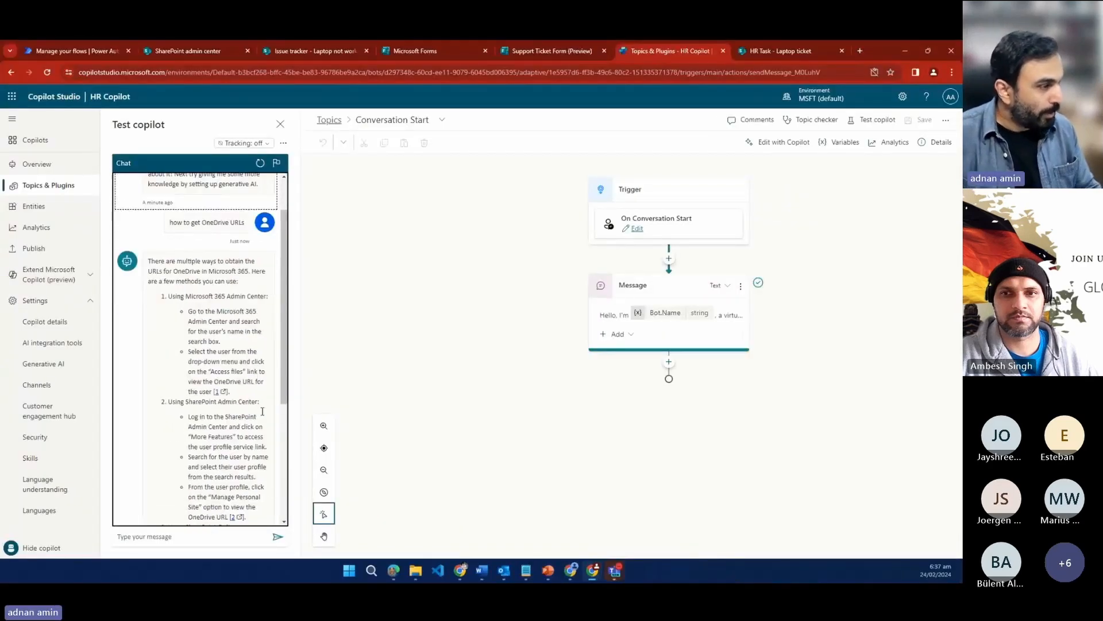
pyautogui.scroll(-3, 263, 411)
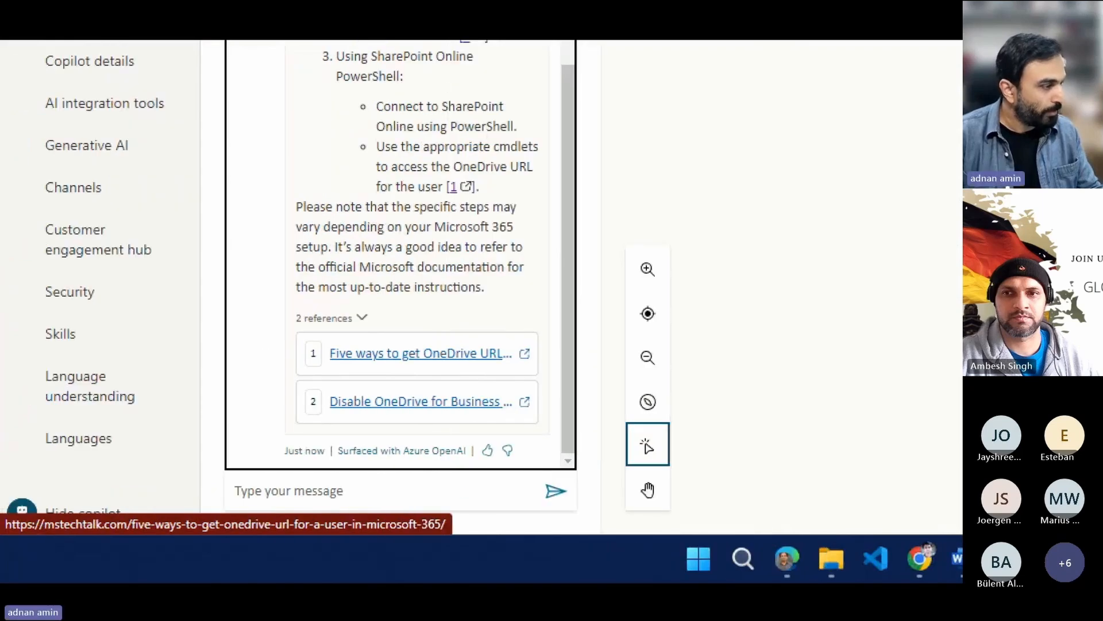
pyautogui.moveTo(36, 543); pyautogui.dragTo(188, 548)
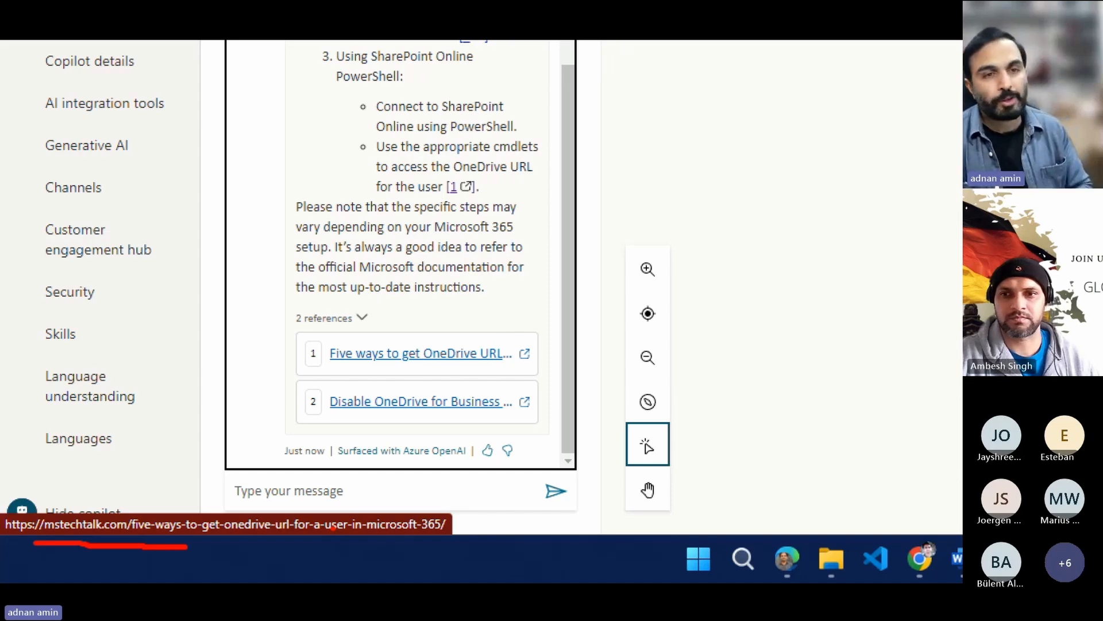
pyautogui.press('Escape')
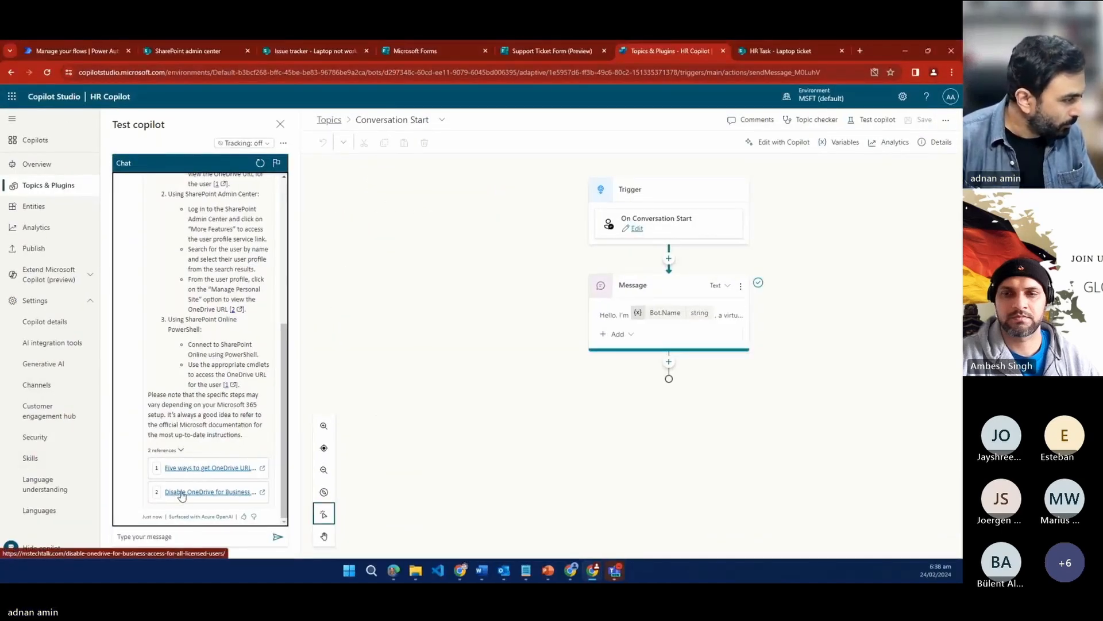
pyautogui.hotkey('ctrl', '1')
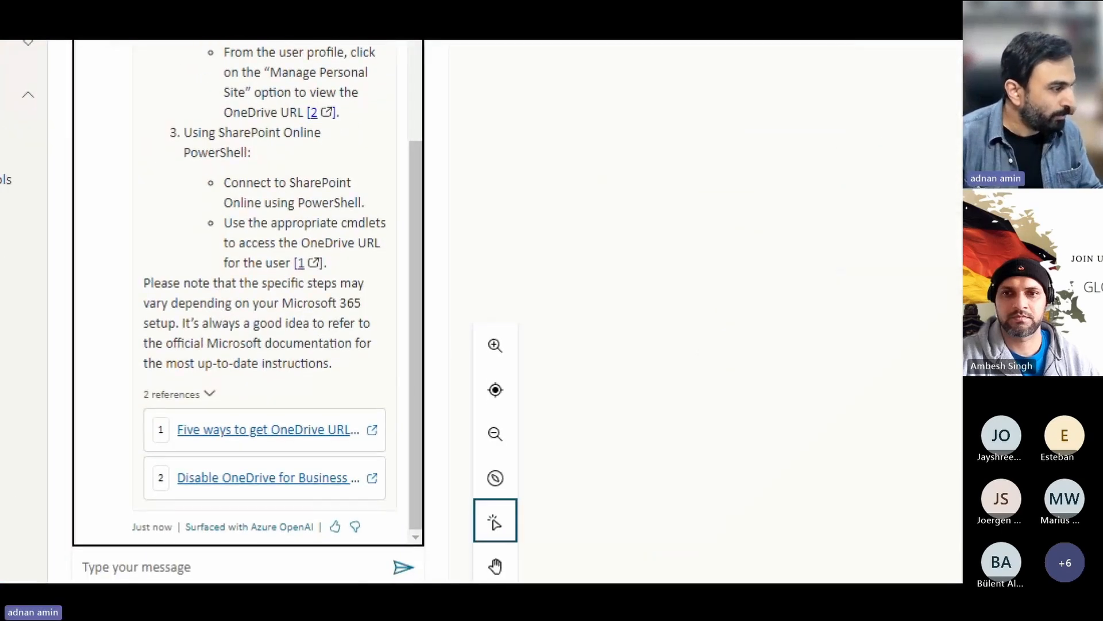
pyautogui.press('Escape')
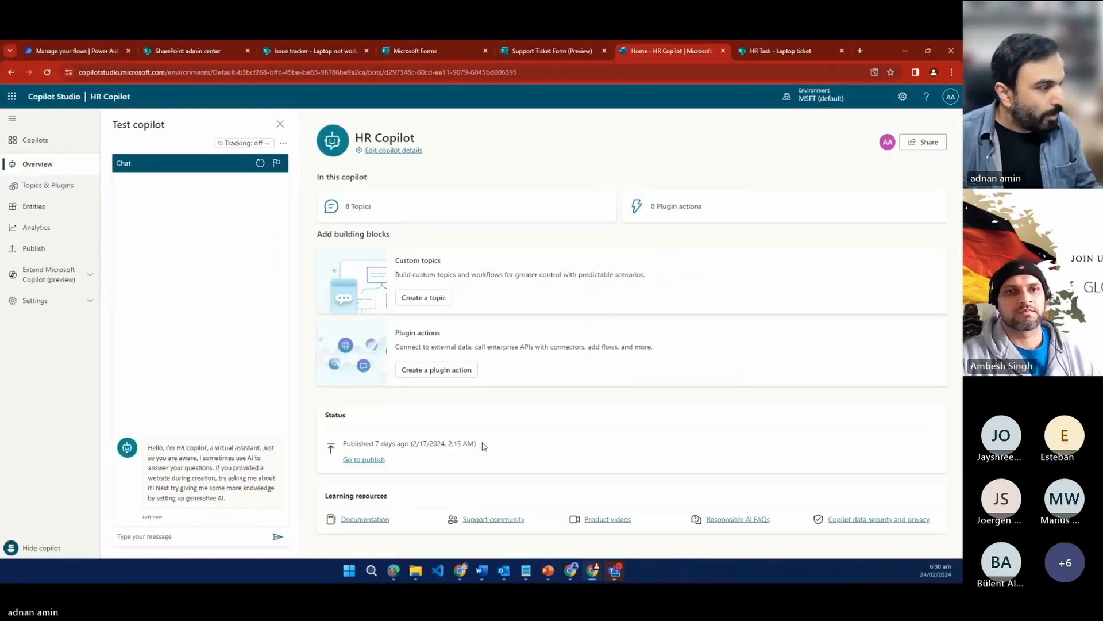
# Step: Open the HR Tasks topic of HR Copilot and review its trigger phrases, questions, saved variables and Power Automate action
pyautogui.click(49, 187)
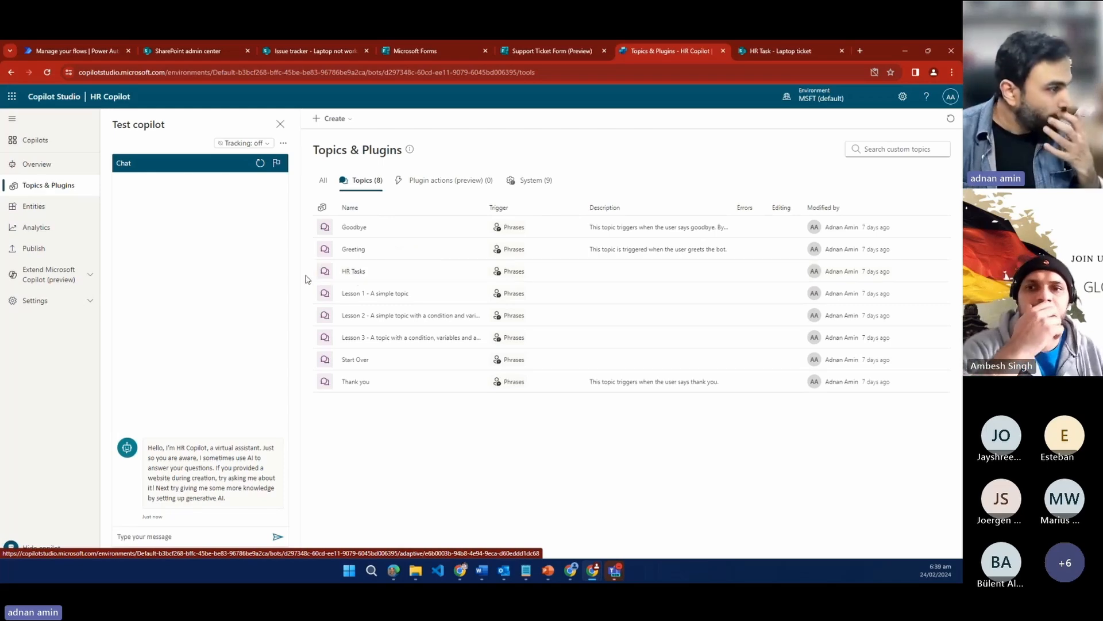
pyautogui.click(347, 274)
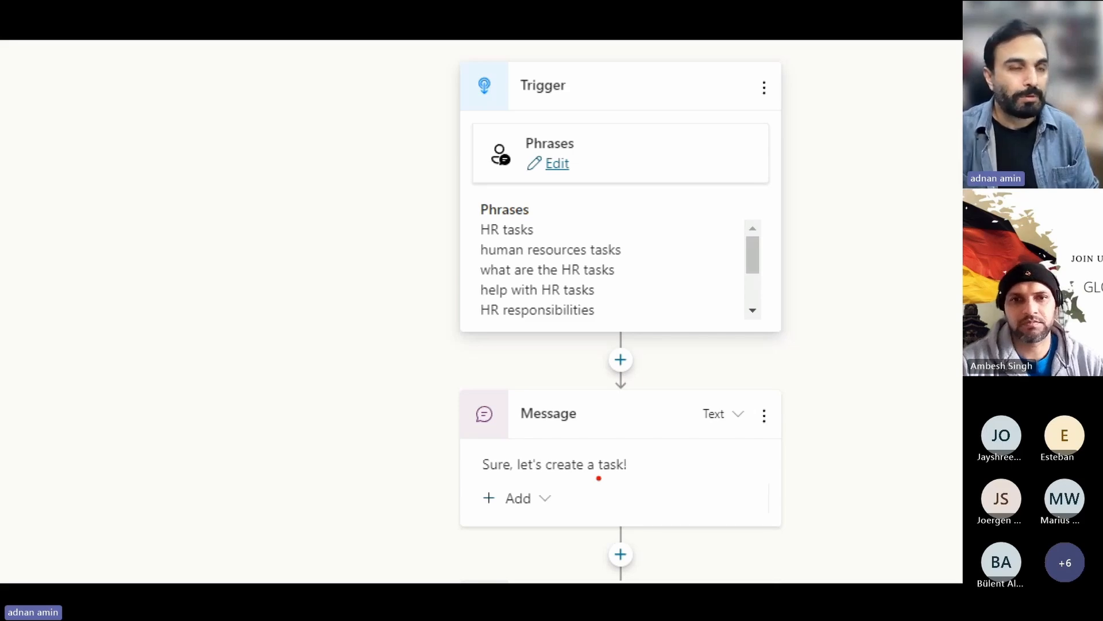
pyautogui.scroll(-3, 747, 405)
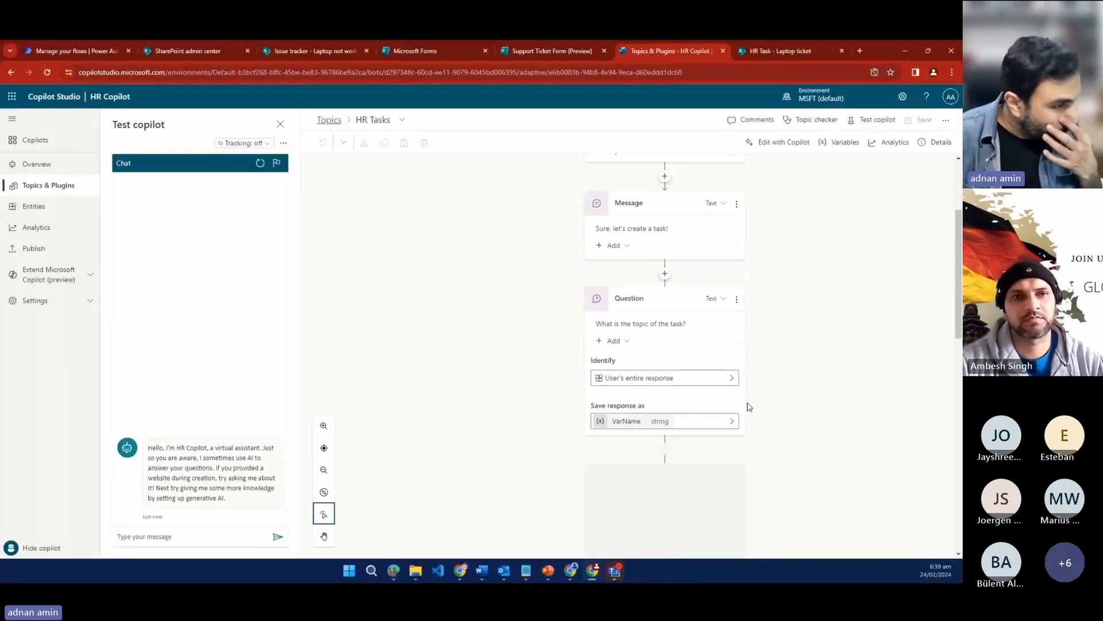
pyautogui.scroll(-3, 750, 411)
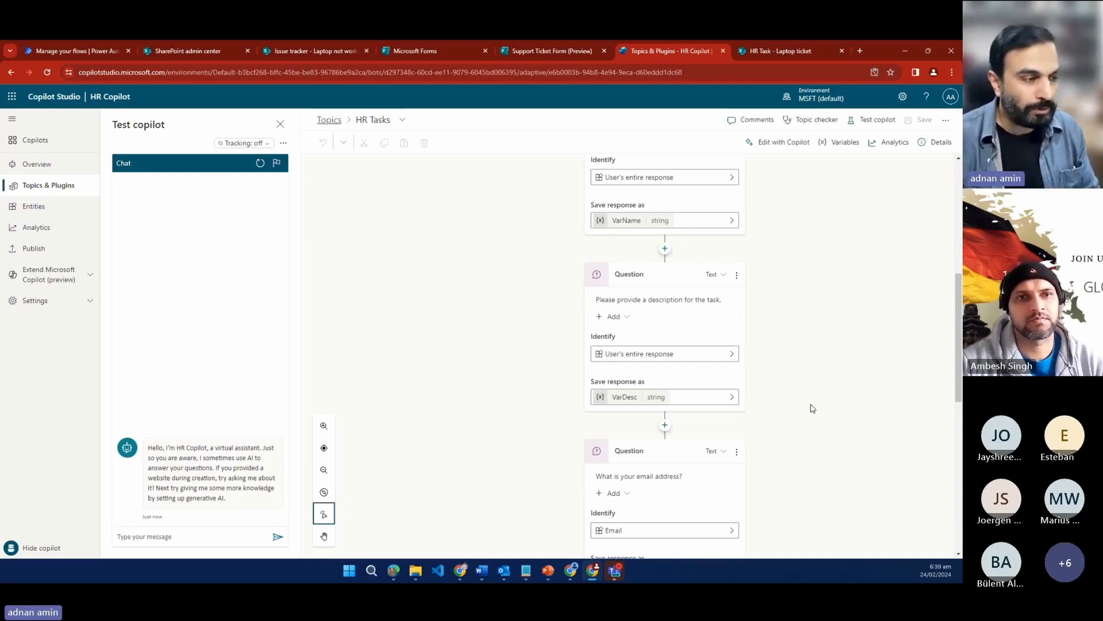
pyautogui.scroll(-2, 845, 399)
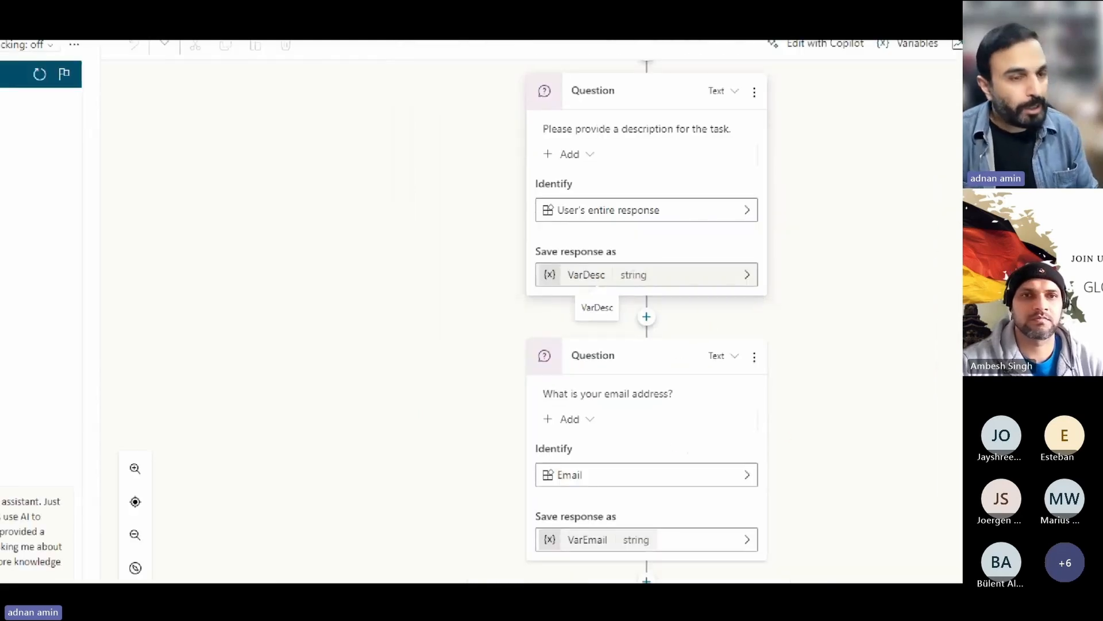
pyautogui.scroll(-2, 806, 372)
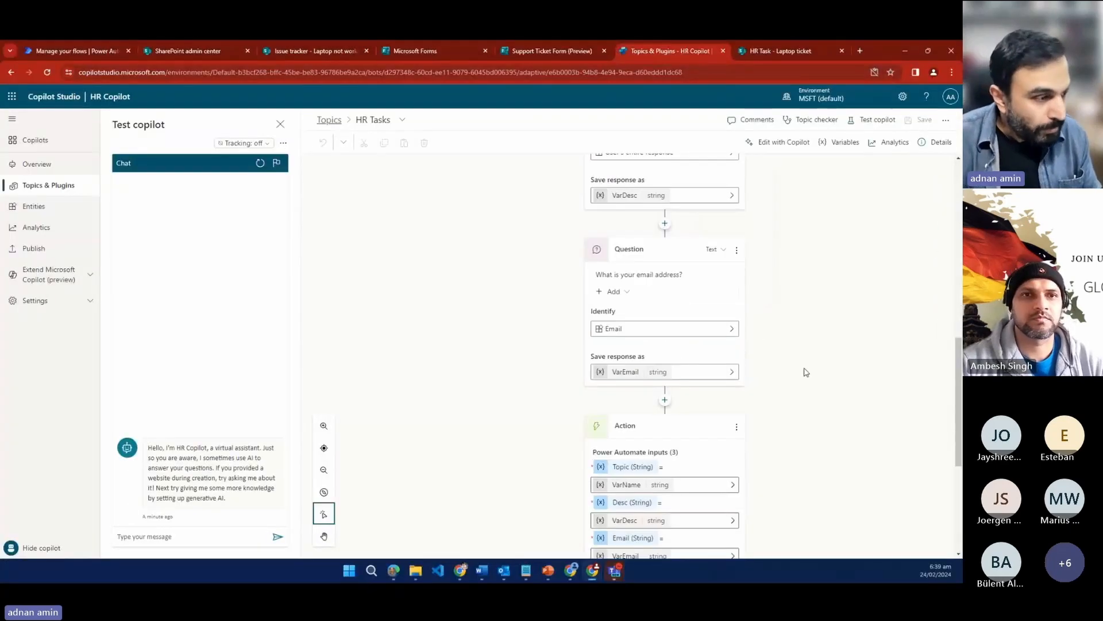
pyautogui.scroll(-4, 806, 372)
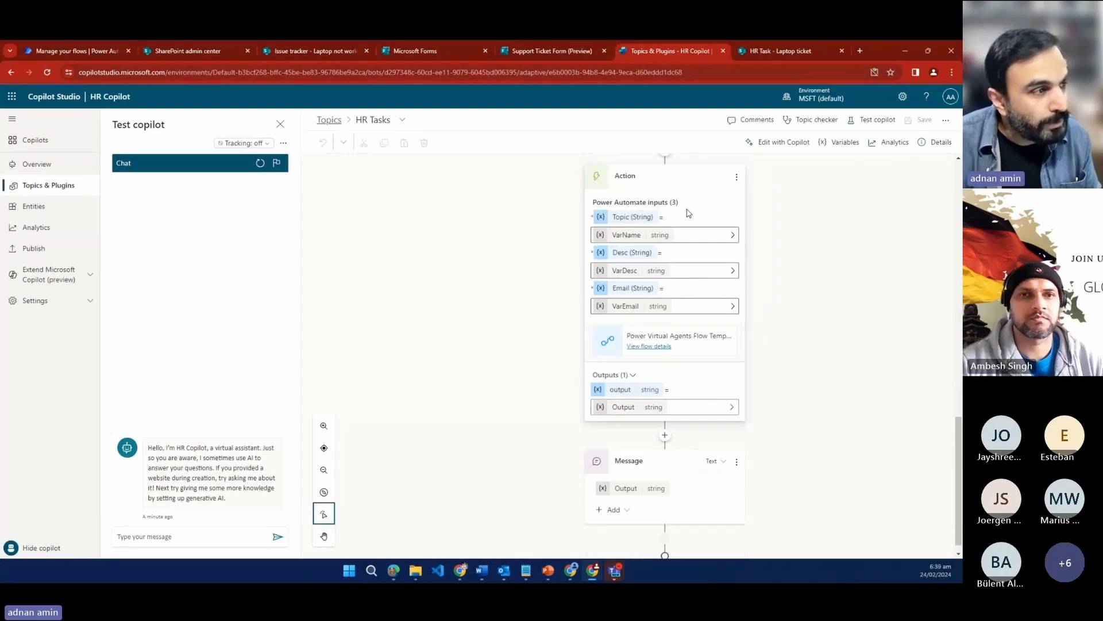
# Step: Show the Call an action options after the email question, including Create a flow and Power Virtual Agents Flow Template, without adding a node
pyautogui.scroll(2, 686, 230)
pyautogui.click(665, 250)
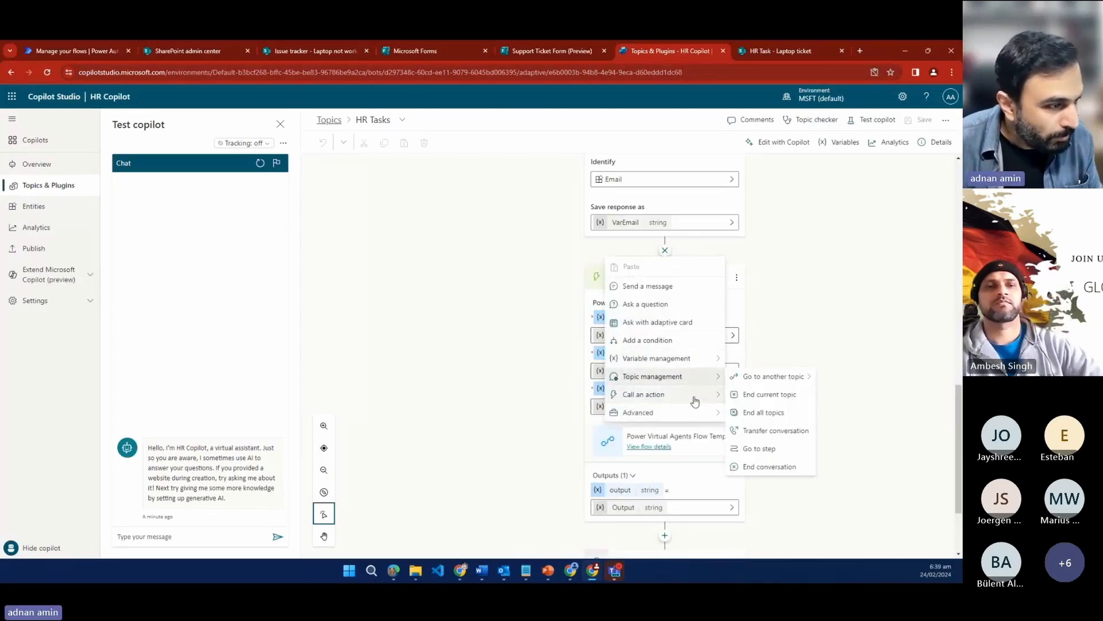
pyautogui.click(717, 396)
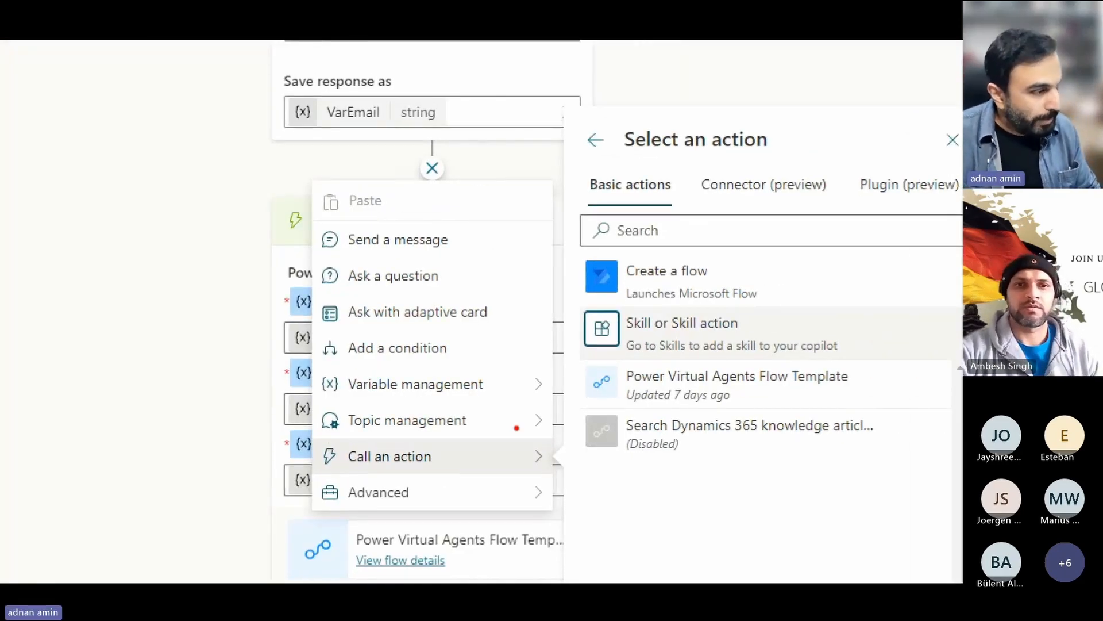
pyautogui.moveTo(323, 436)
pyautogui.mouseDown()
pyautogui.moveTo(462, 480)
pyautogui.moveTo(345, 476)
pyautogui.moveTo(329, 441)
pyautogui.mouseUp()
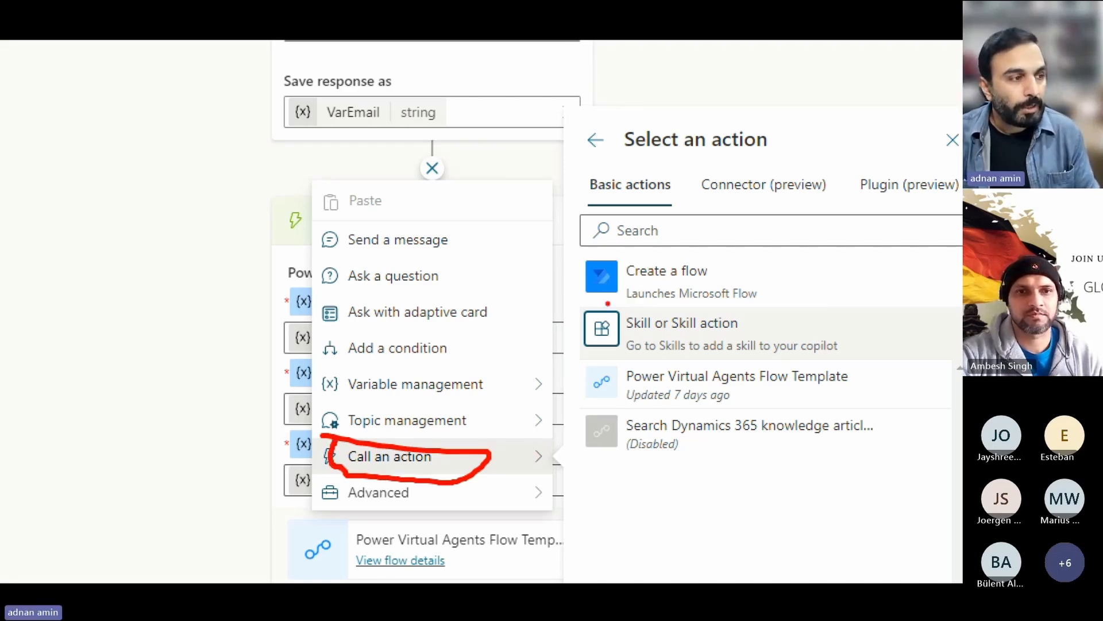
pyautogui.moveTo(607, 301); pyautogui.dragTo(722, 301)
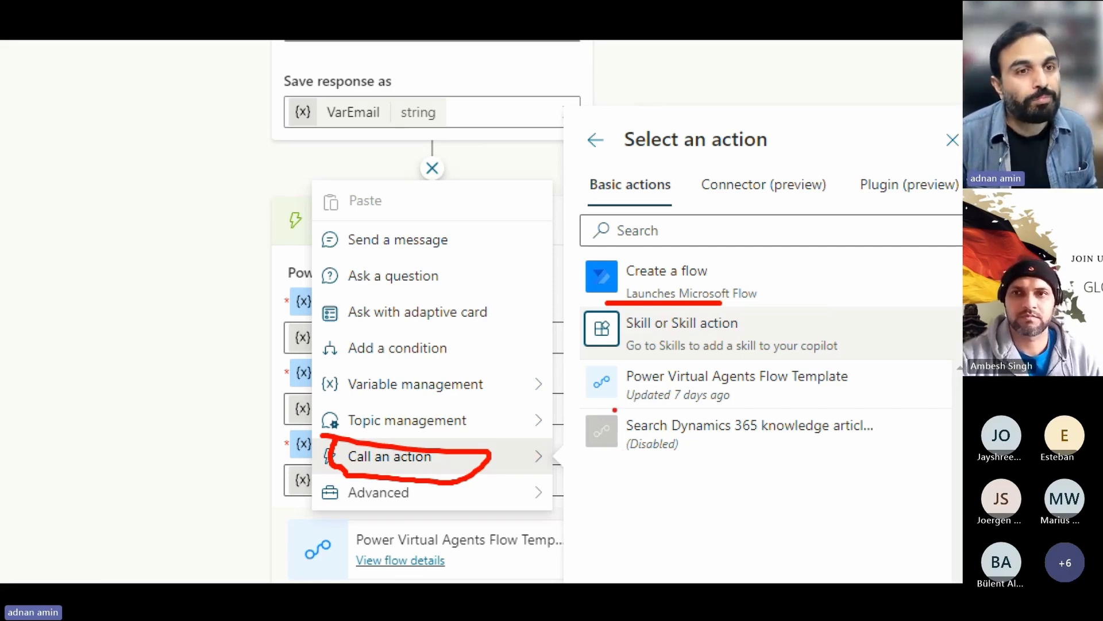
pyautogui.moveTo(615, 410); pyautogui.dragTo(827, 409)
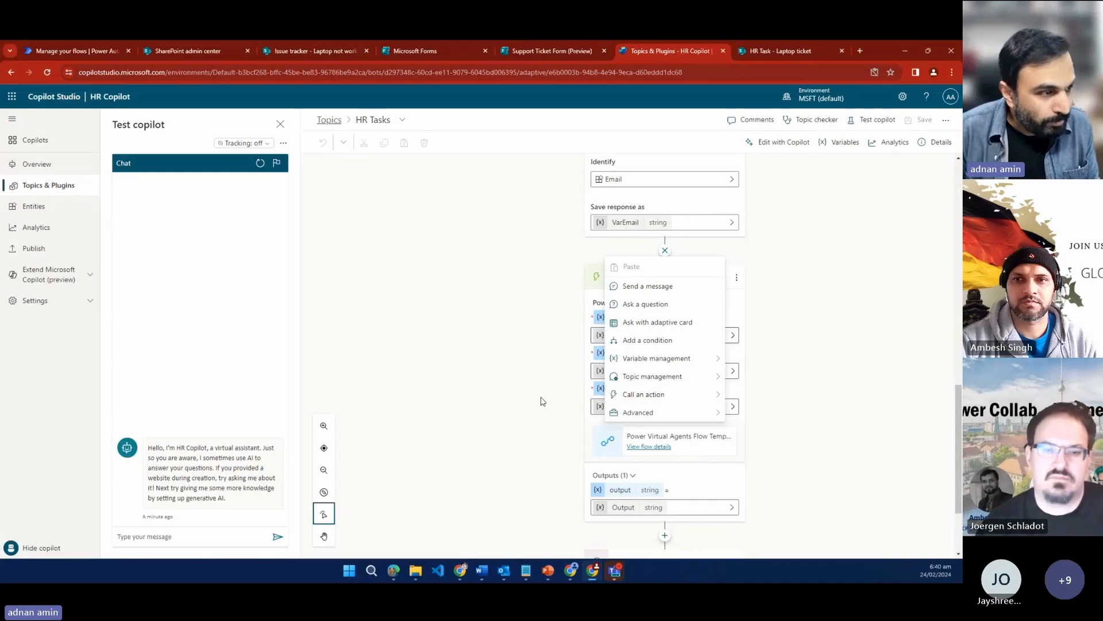
pyautogui.click(541, 401)
# Step: Examine the Action node's Topic, Desc and Email input mappings, its output variable and the closing message
pyautogui.scroll(-2, 567, 457)
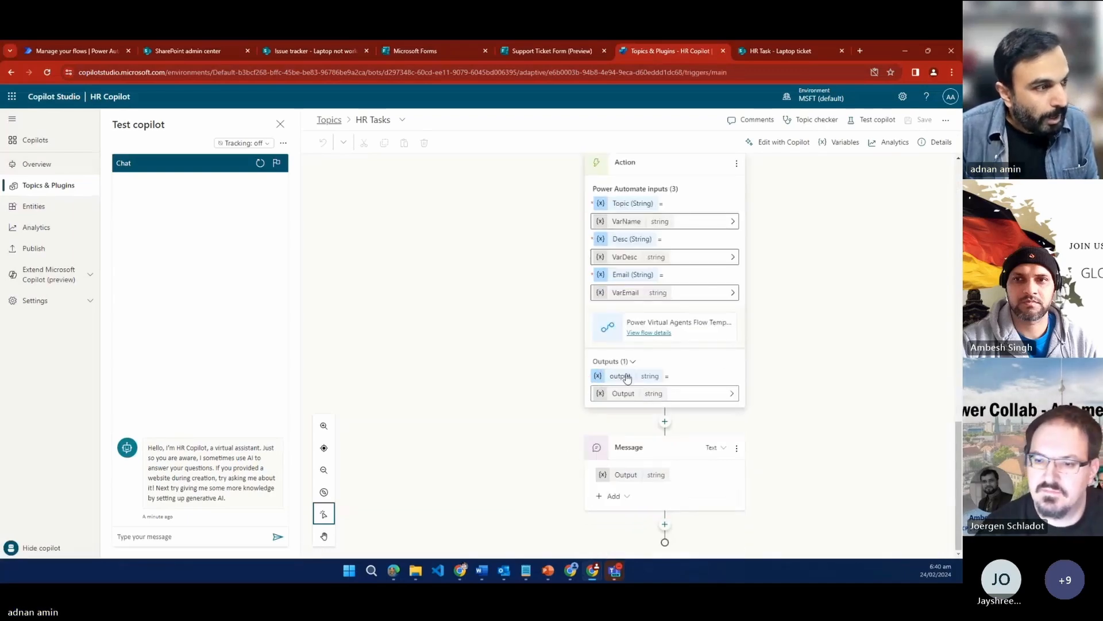
pyautogui.scroll(2, 627, 377)
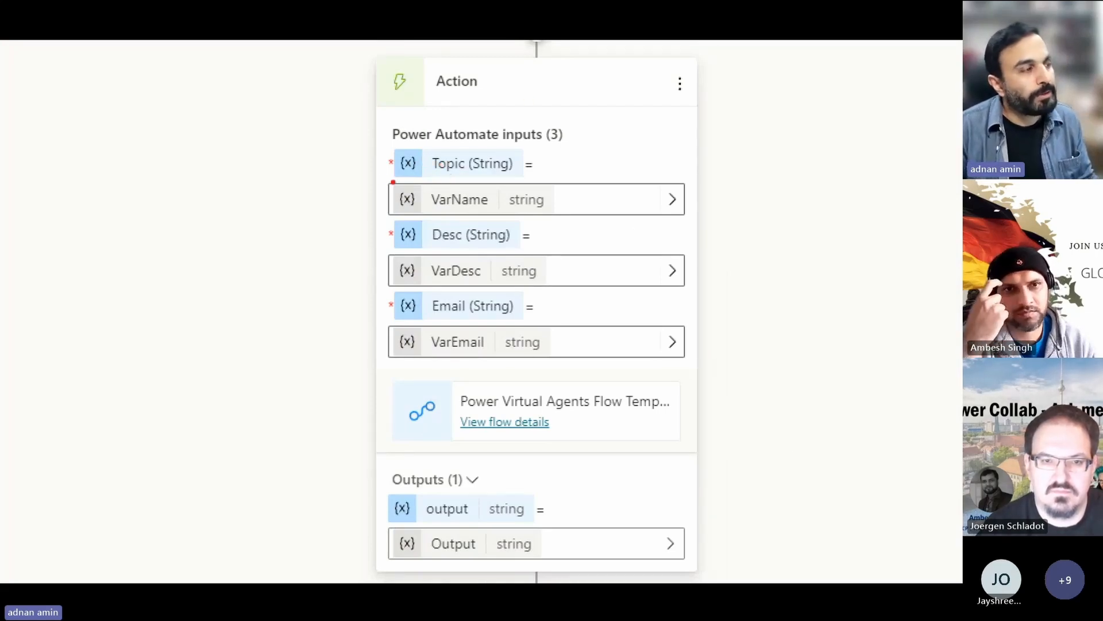
pyautogui.moveTo(382, 177); pyautogui.dragTo(451, 180)
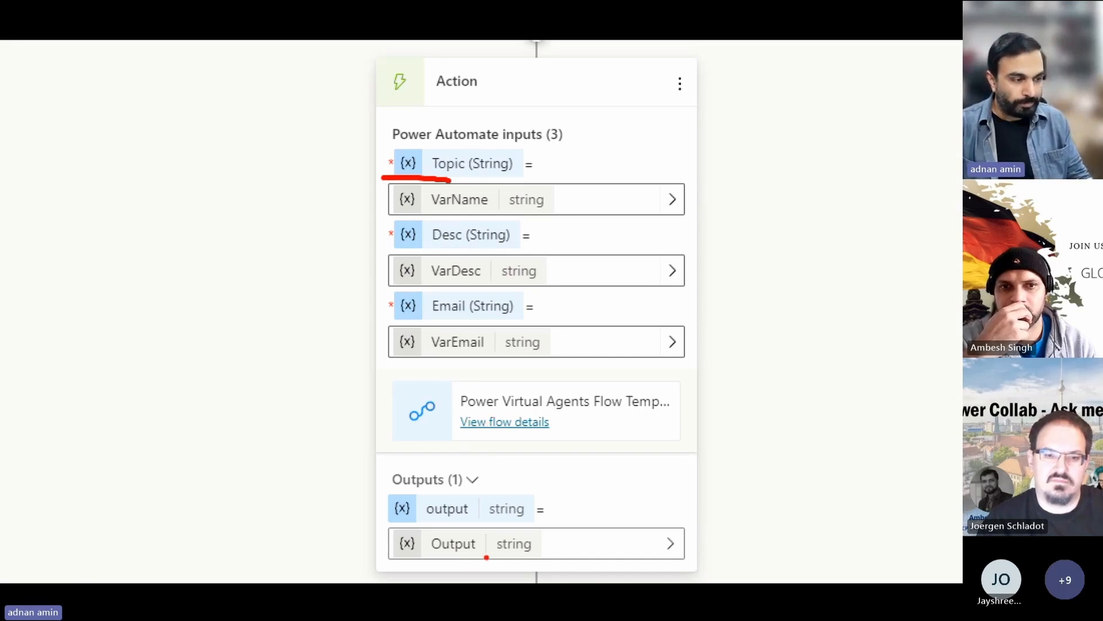
pyautogui.moveTo(461, 562); pyautogui.dragTo(530, 556)
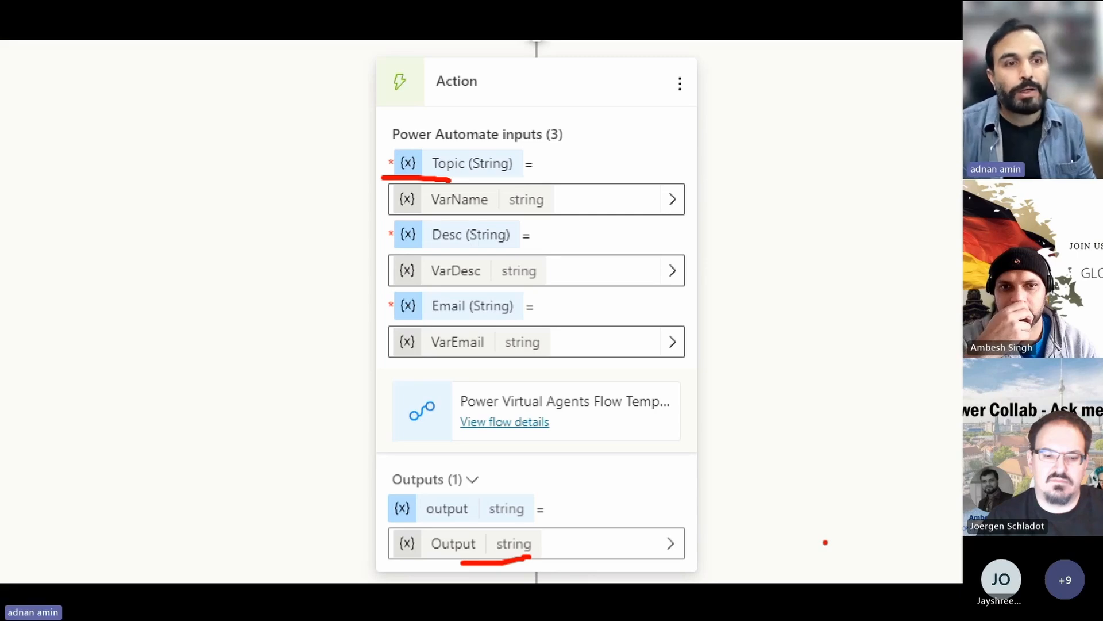
pyautogui.press('Escape')
pyautogui.scroll(-2, 811, 469)
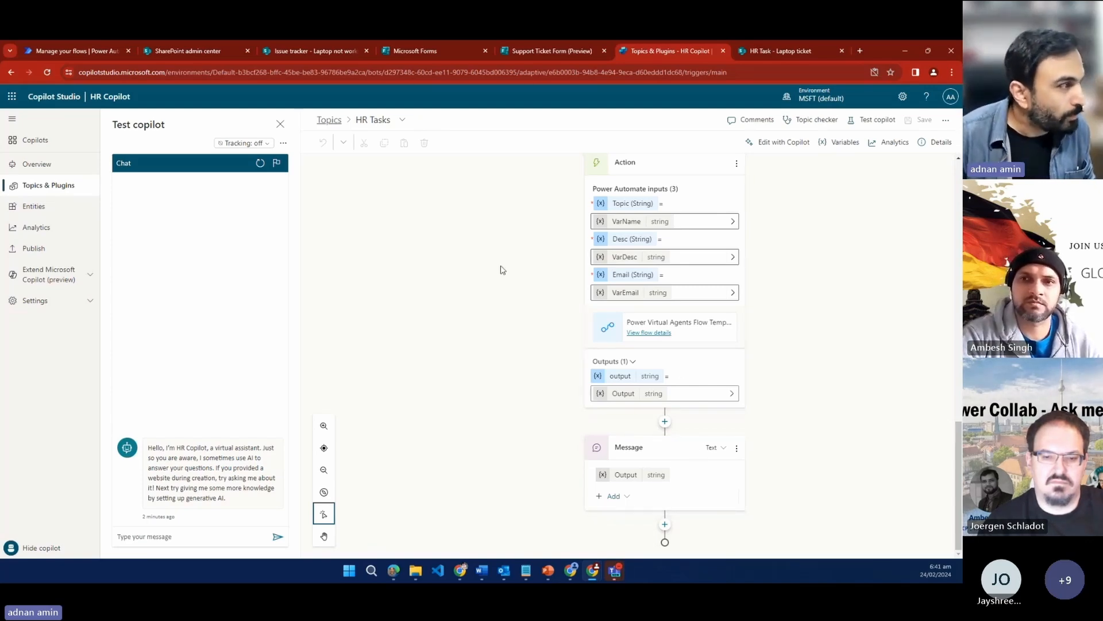
# Step: Open the action's Power Virtual Agents Flow Template in the Power Automate editor and inspect its trigger, Create item and Return value(s) steps
pyautogui.click(647, 333)
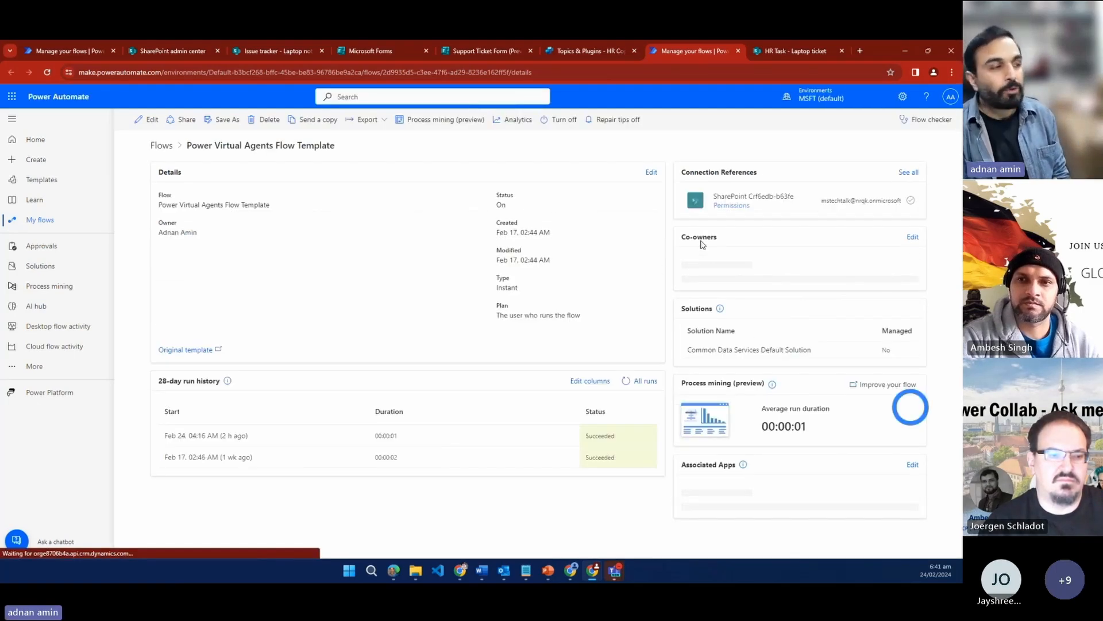
pyautogui.click(148, 120)
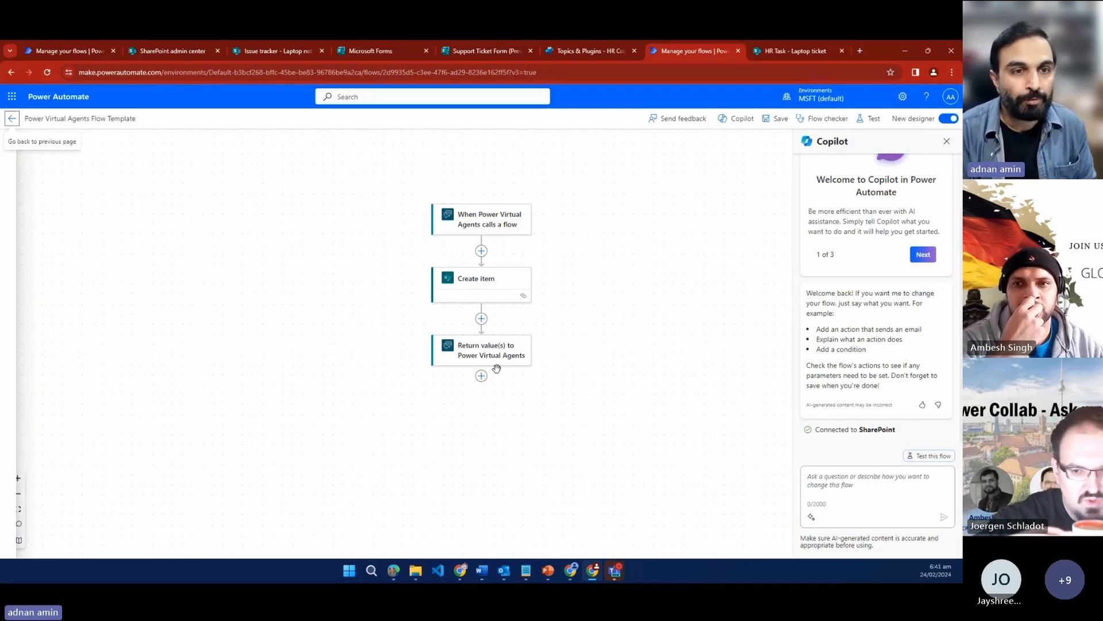
pyautogui.click(478, 226)
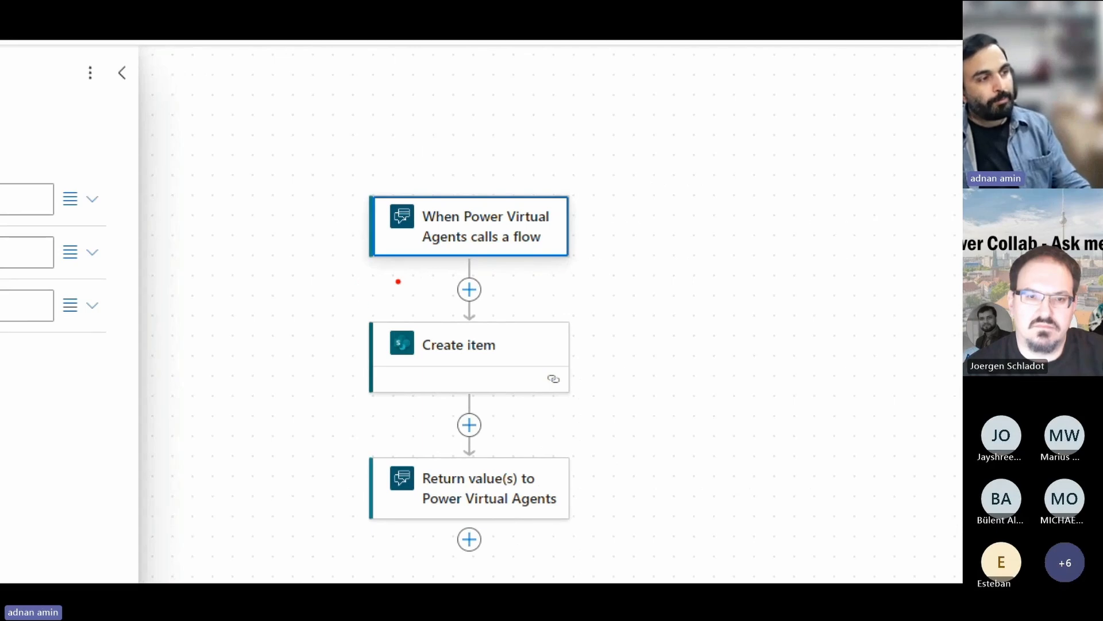
pyautogui.moveTo(396, 281); pyautogui.dragTo(573, 280)
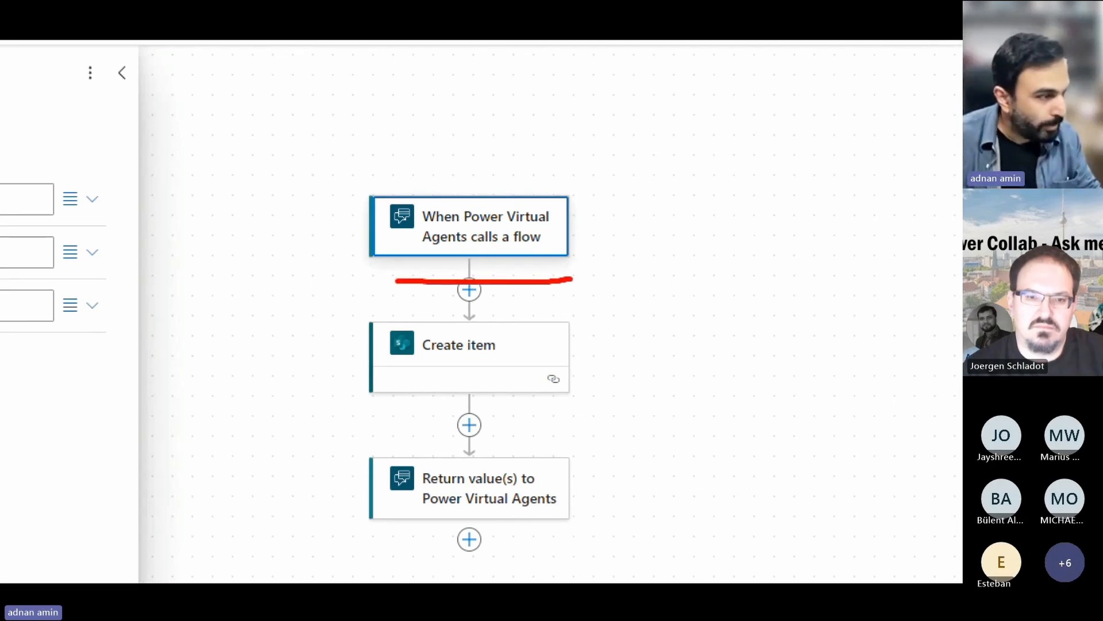
pyautogui.click(465, 365)
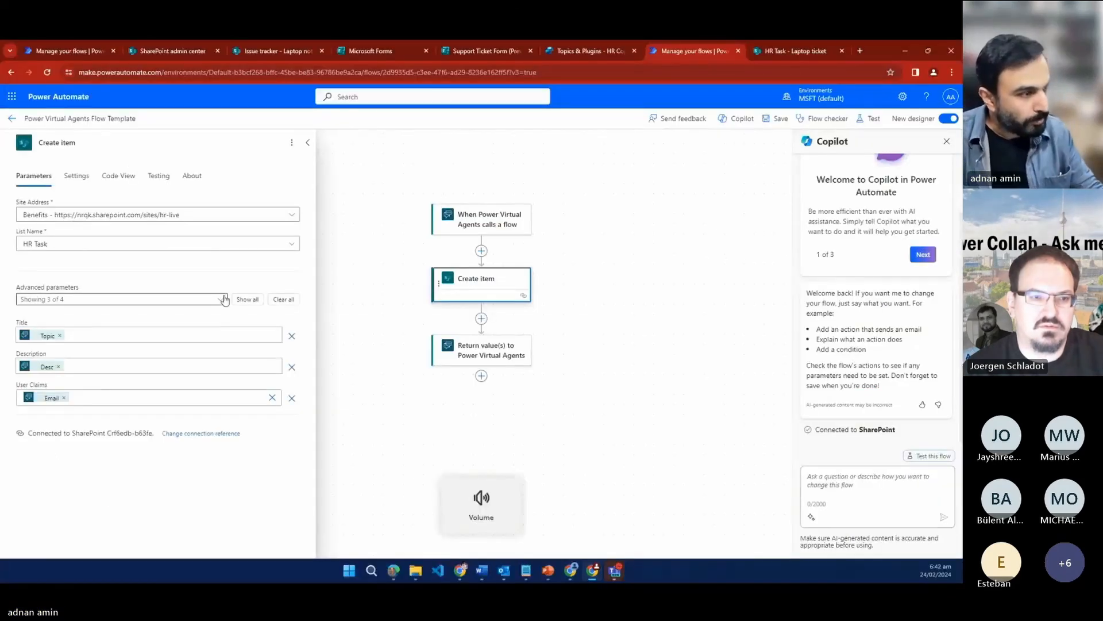
pyautogui.click(479, 352)
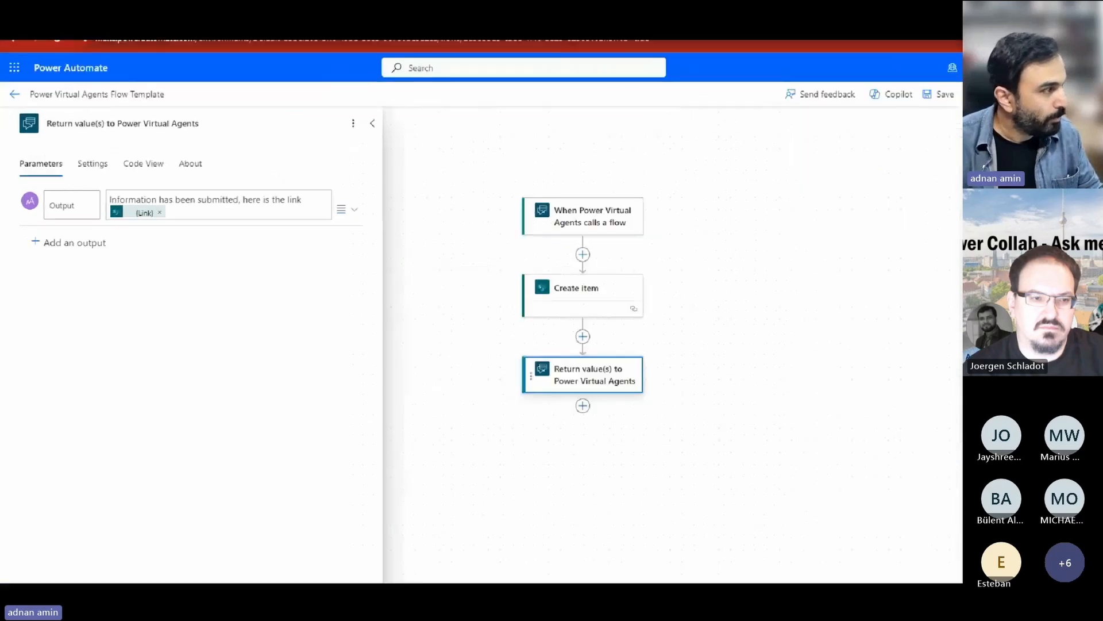
pyautogui.moveTo(42, 218); pyautogui.dragTo(541, 224)
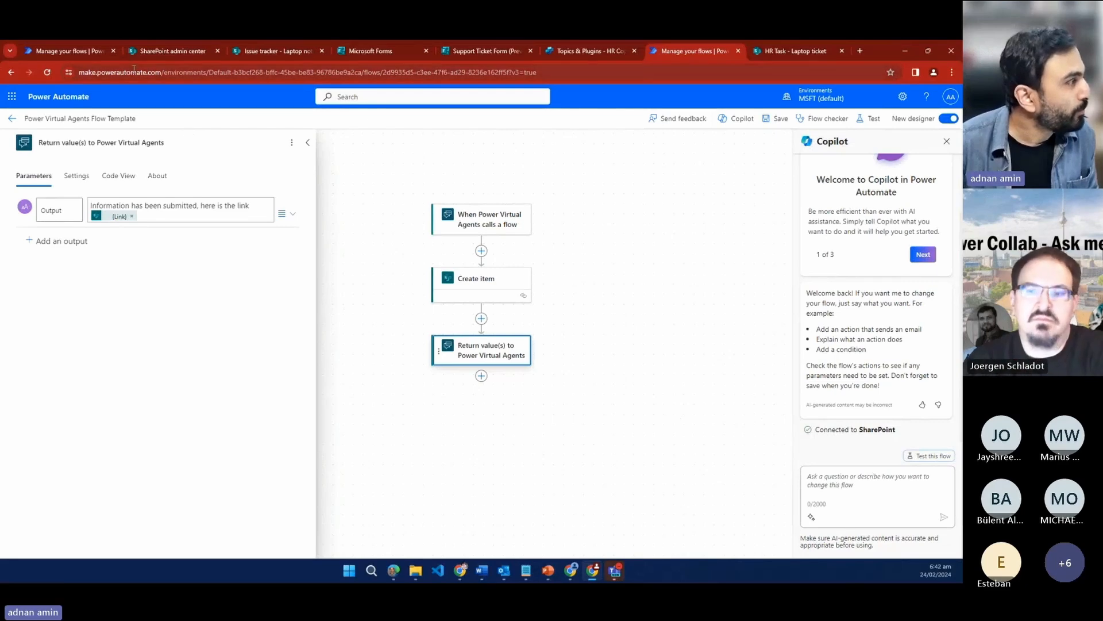
# Step: Look through the open Issue Tracker Flow and Microsoft Forms pages and return to the HR Tasks topic in Copilot Studio
pyautogui.click(53, 54)
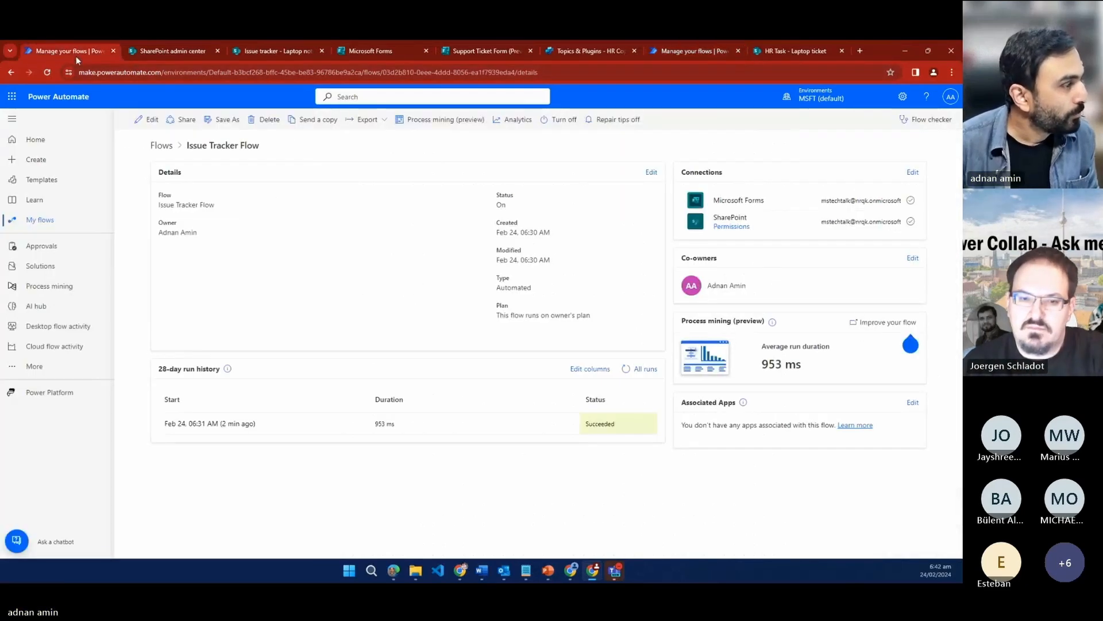
pyautogui.click(388, 55)
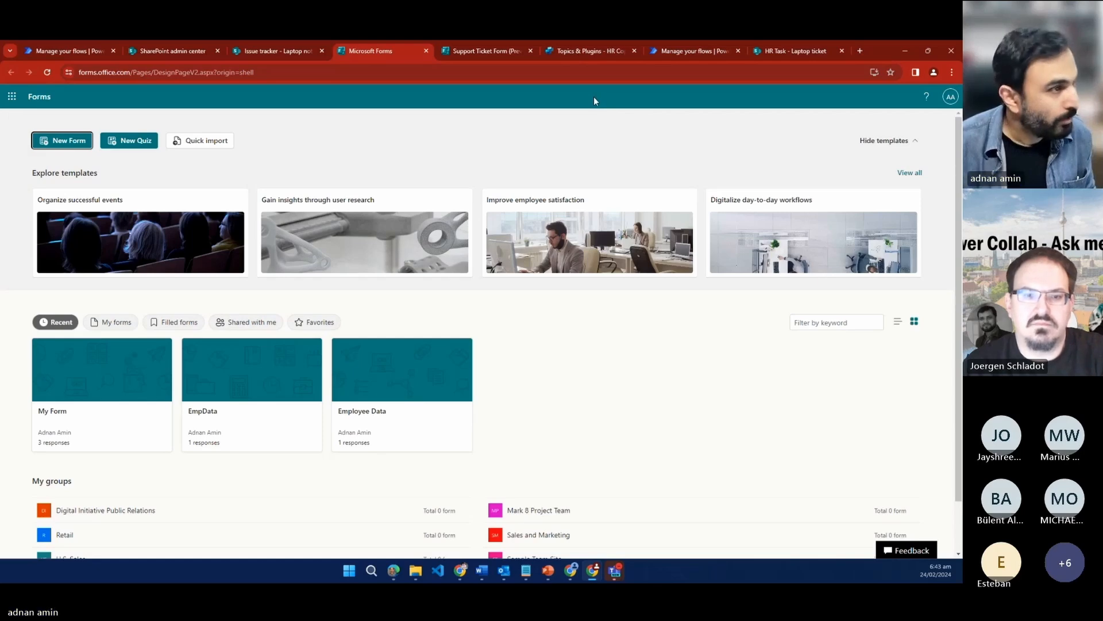
pyautogui.click(585, 113)
pyautogui.hotkey('ctrl', 'Tab')
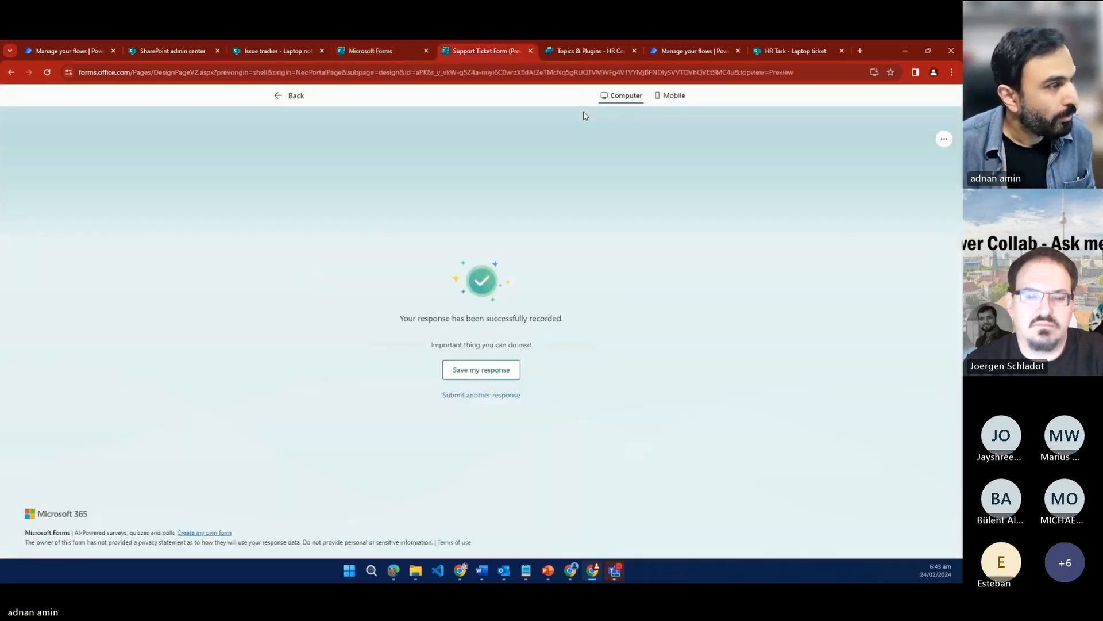
pyautogui.hotkey('ctrl', 'Tab')
pyautogui.hotkey('ctrl', 'shift', 'Tab')
pyautogui.hotkey('ctrl', 'Tab')
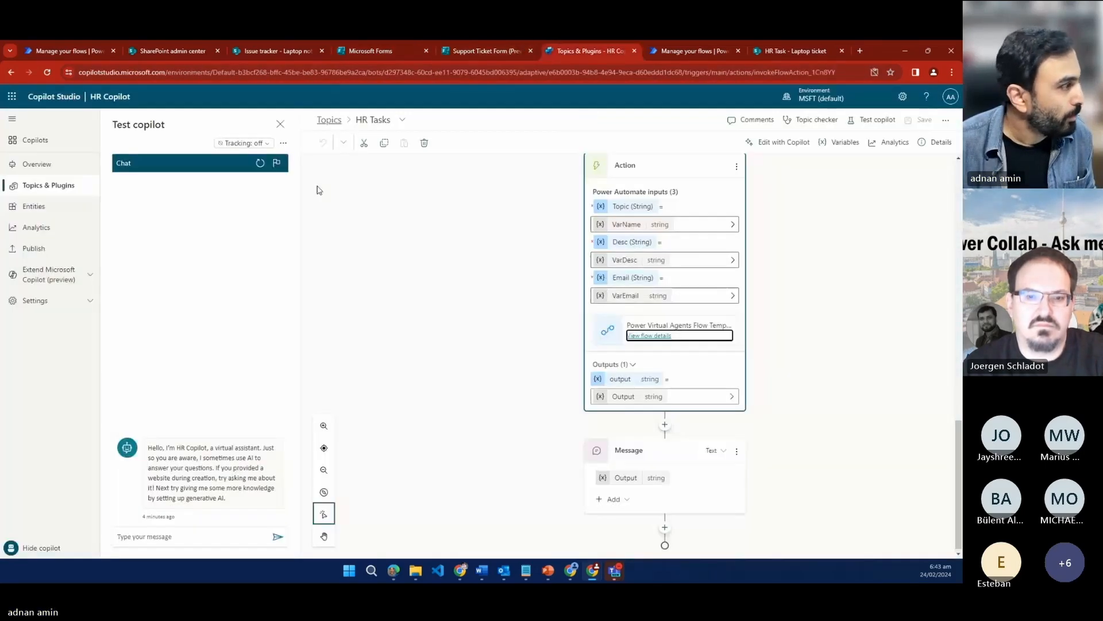
# Step: Send the message "Submit a new task" in the test copilot chat to trigger the HR Tasks topic
pyautogui.click(176, 536)
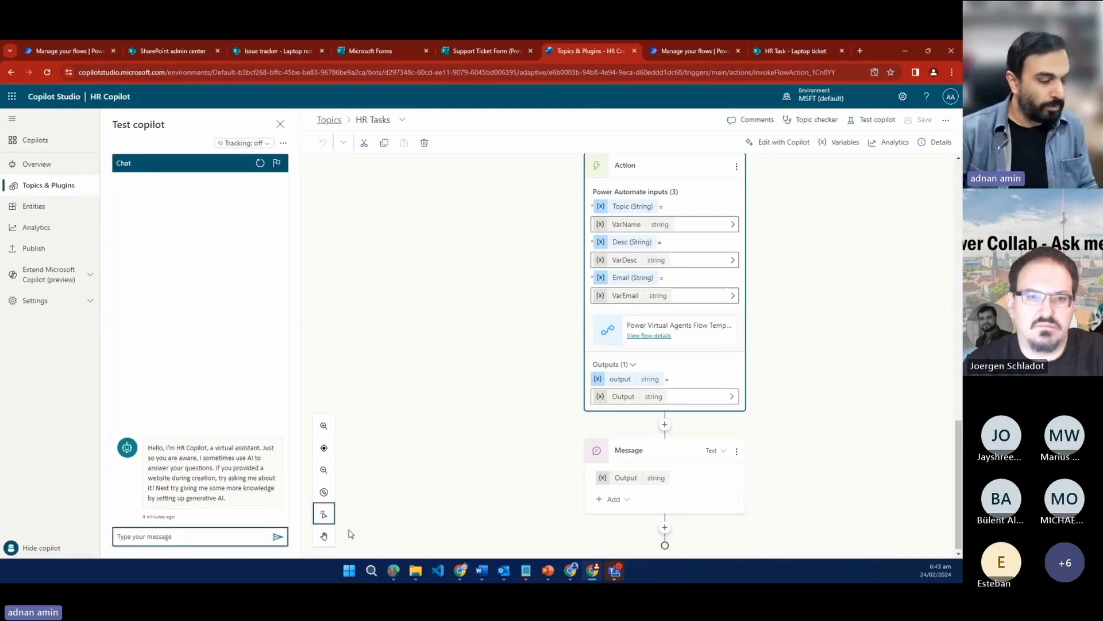
pyautogui.write('w')
pyautogui.press('BackSpace')
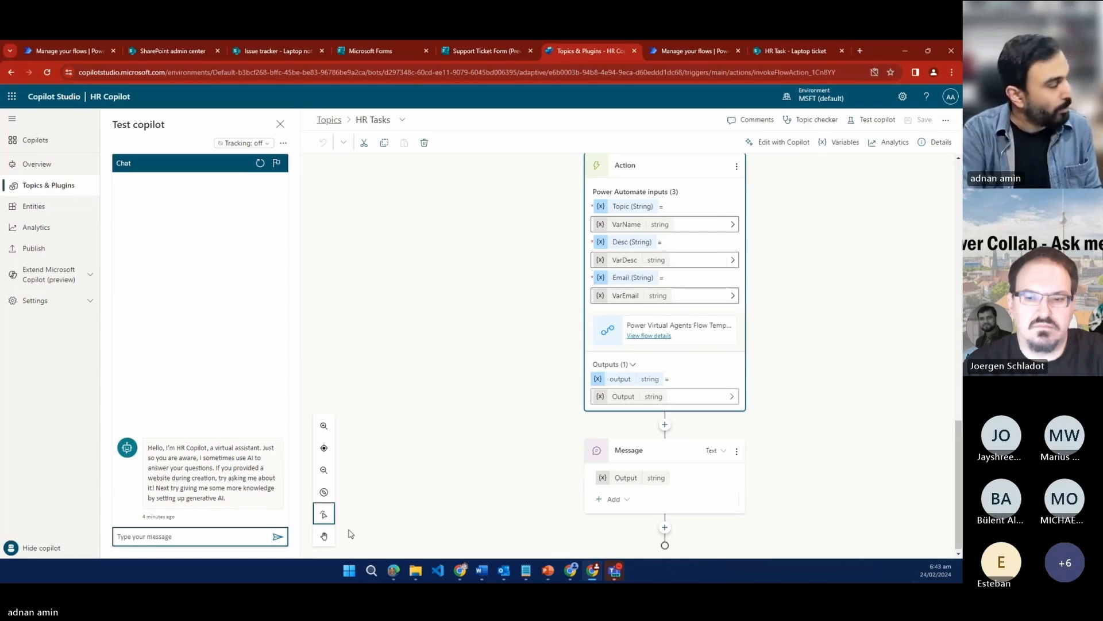
pyautogui.write('Subm')
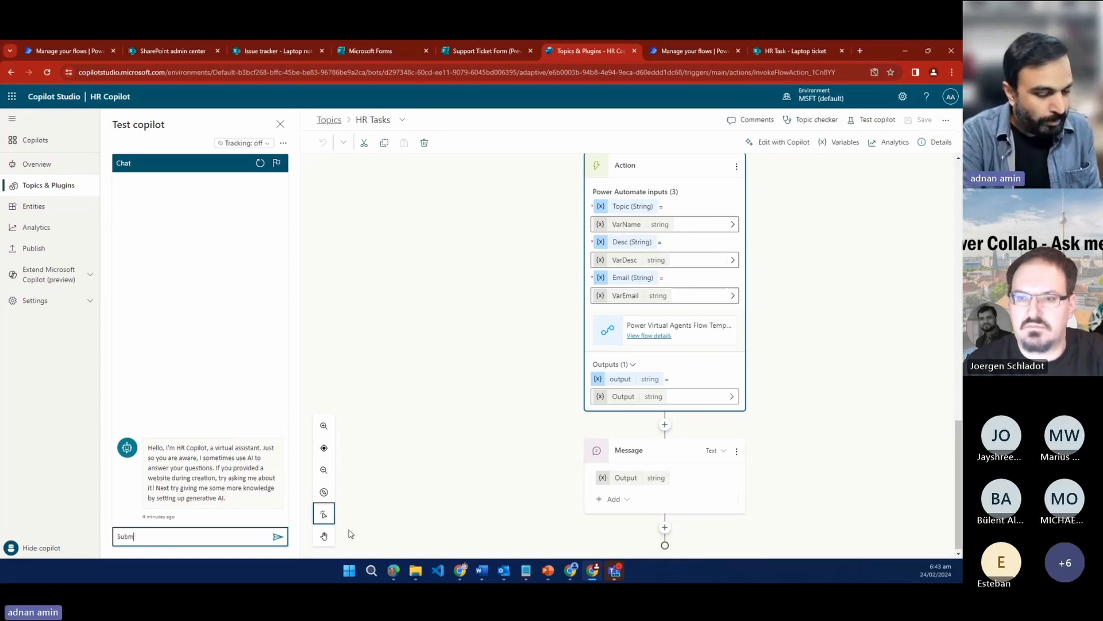
pyautogui.write('it a new ta')
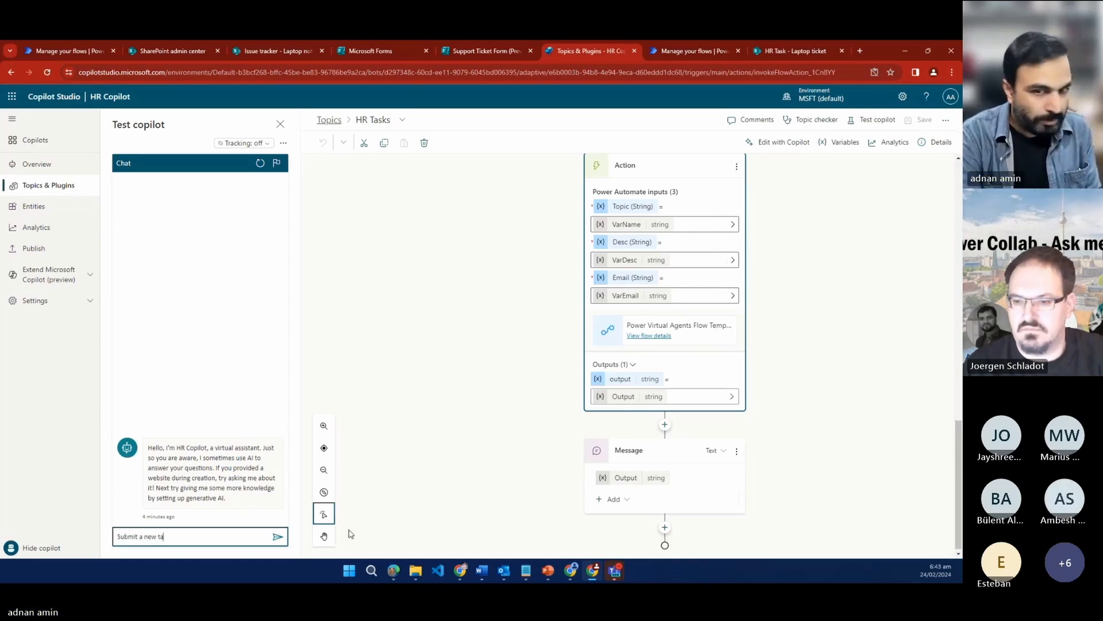
pyautogui.write('sk')
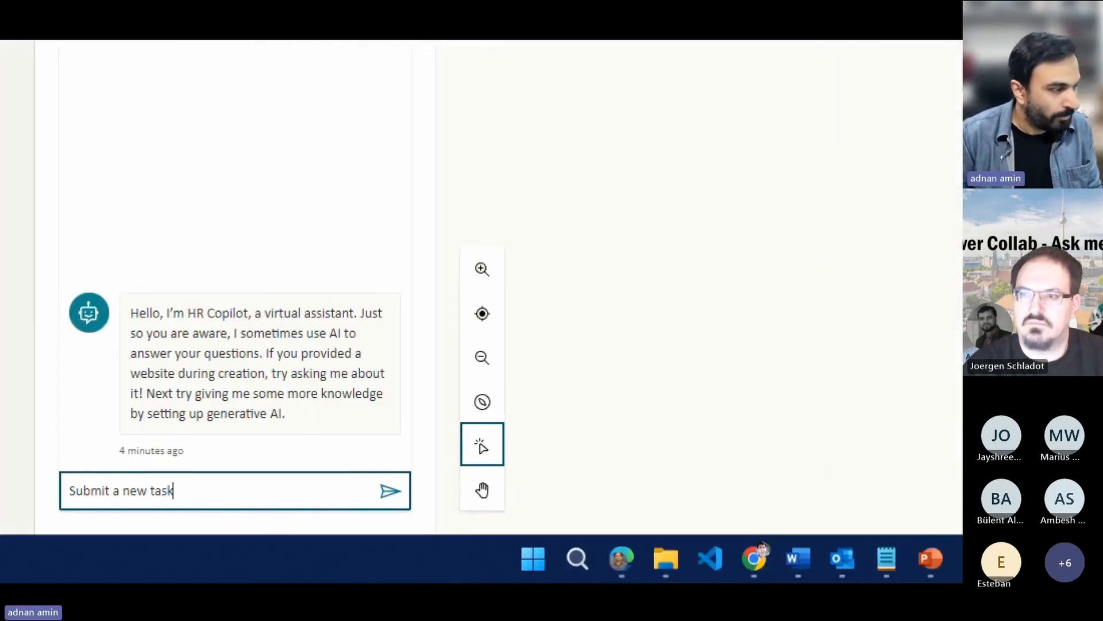
pyautogui.press('Return')
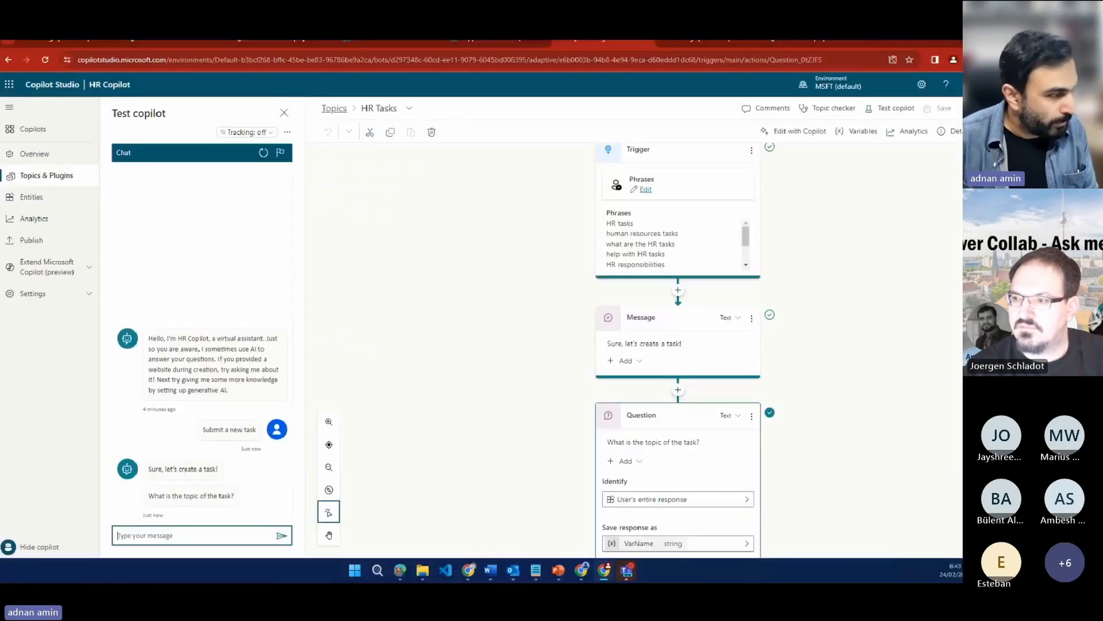
# Step: Answer the copilot's task topic question with "Laptop still not fixed"
pyautogui.click(147, 536)
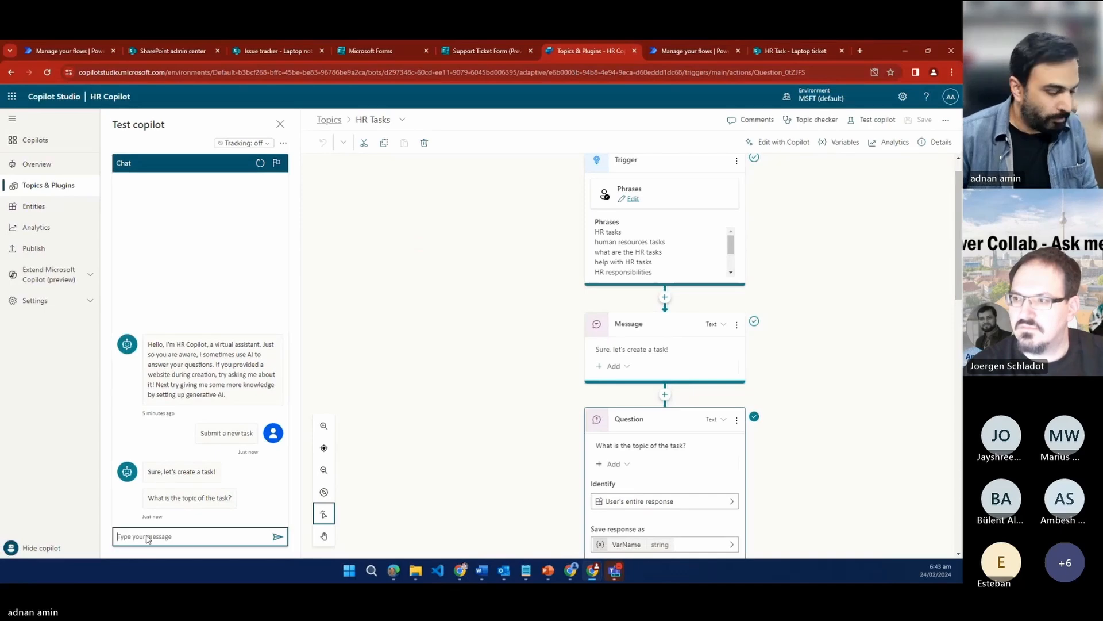
pyautogui.write('Laptop')
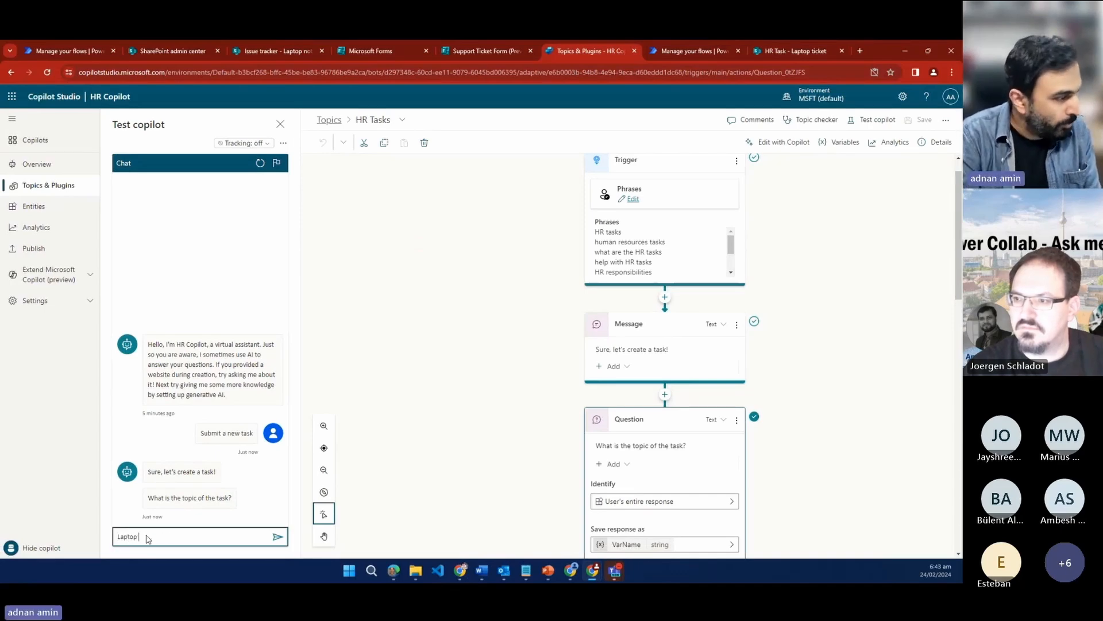
pyautogui.write(' still not fiex')
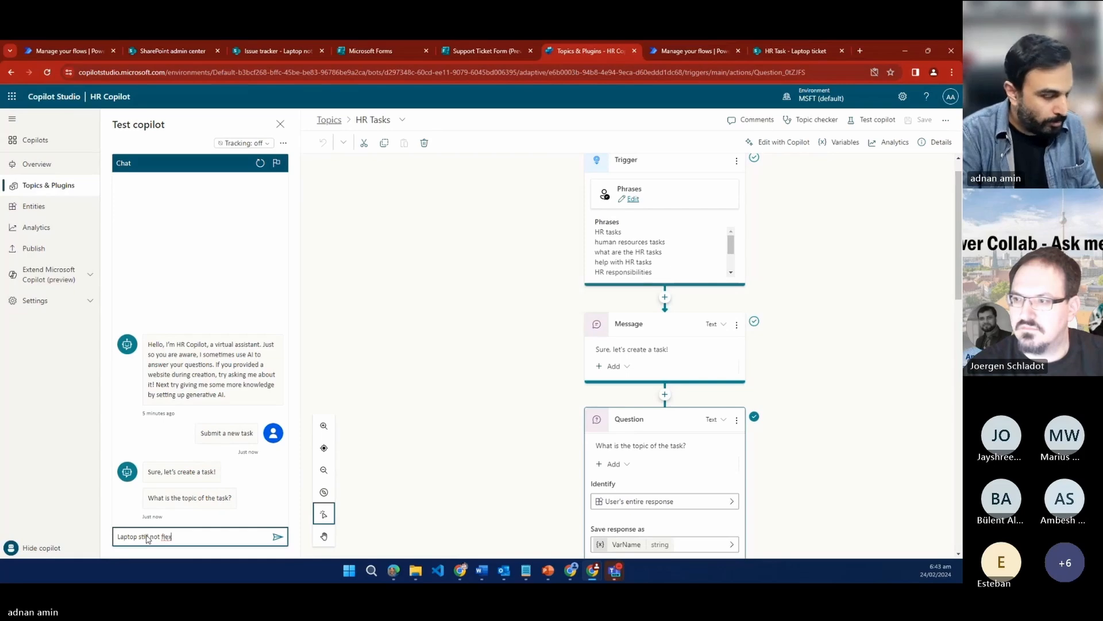
pyautogui.press('BackSpace')
pyautogui.press('BackSpace')
pyautogui.press('BackSpace')
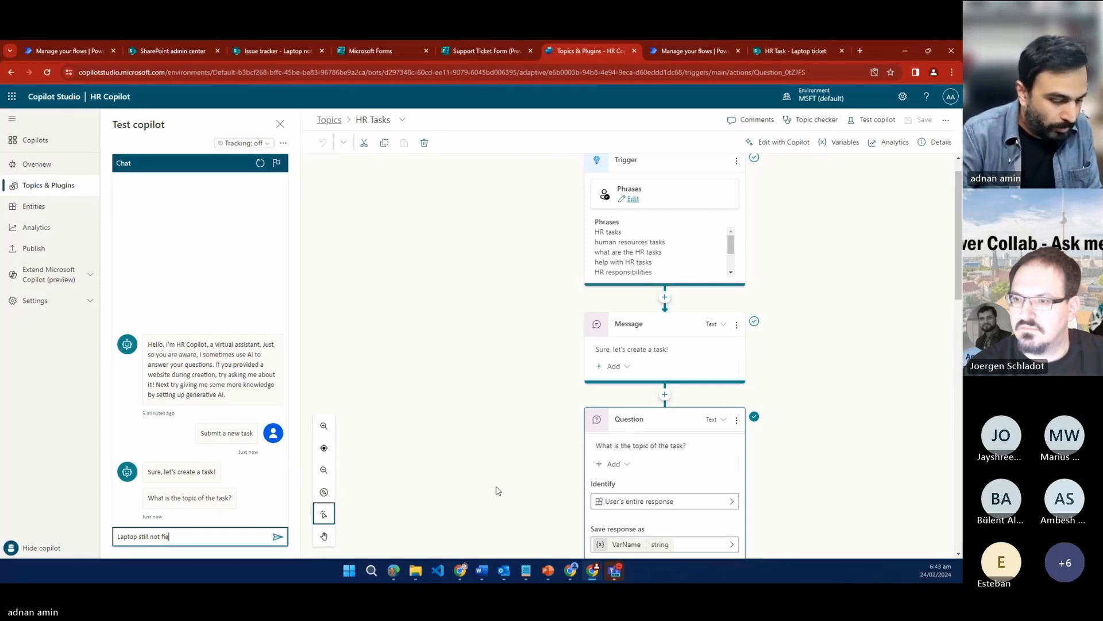
pyautogui.write('ixed')
pyautogui.press('Return')
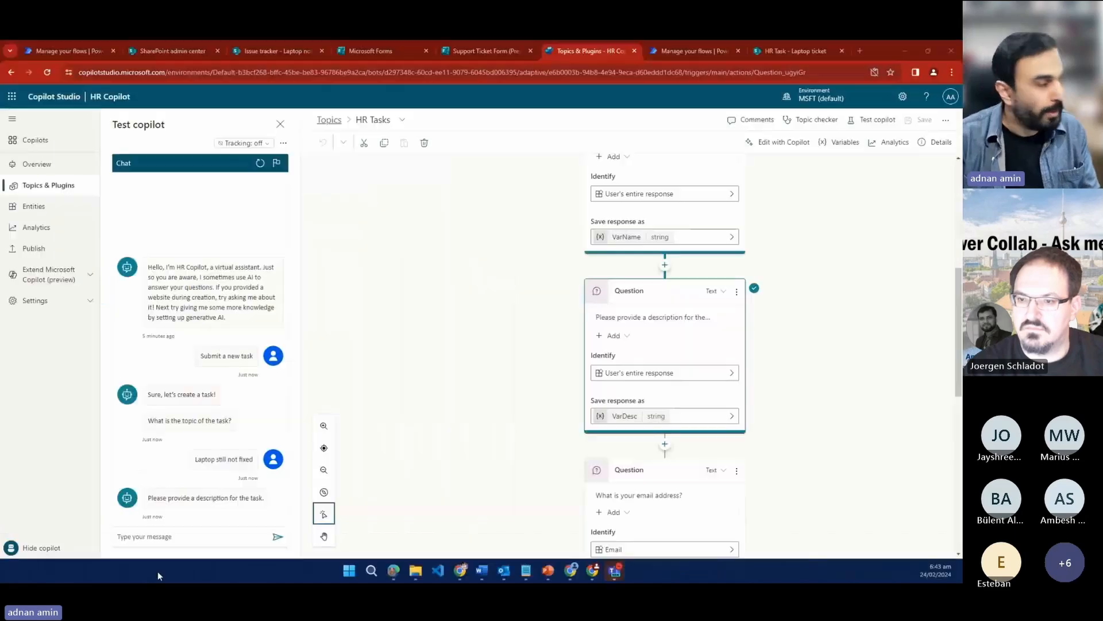
# Step: Answer the task description question with "This issue is pending fo r4 days", correcting the misspelled first word before sending
pyautogui.click(167, 537)
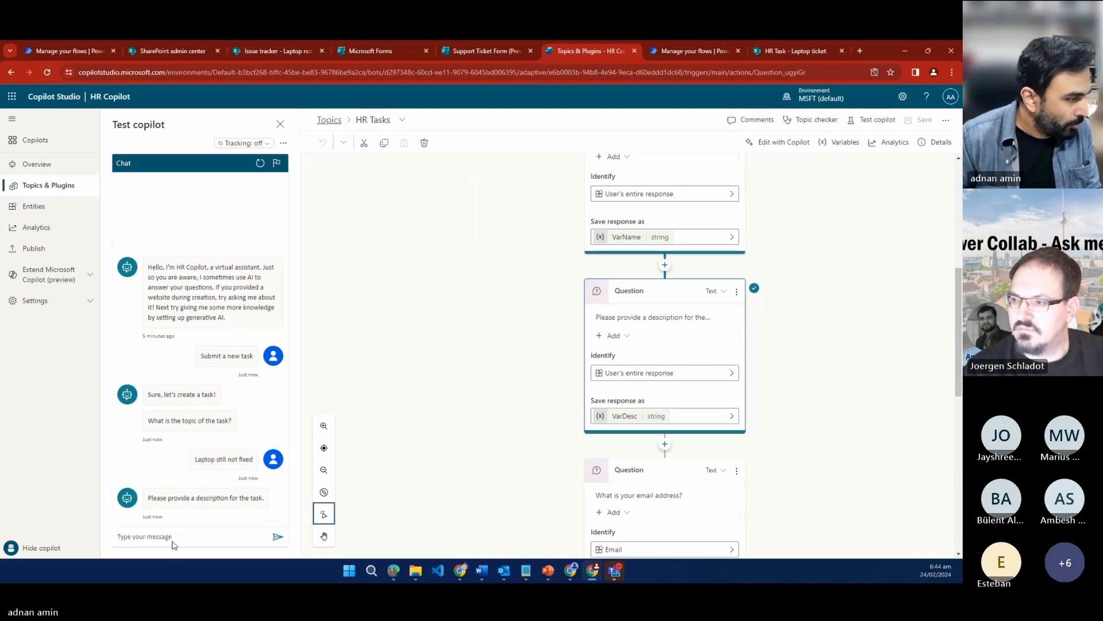
pyautogui.click(174, 542)
pyautogui.write('Thius')
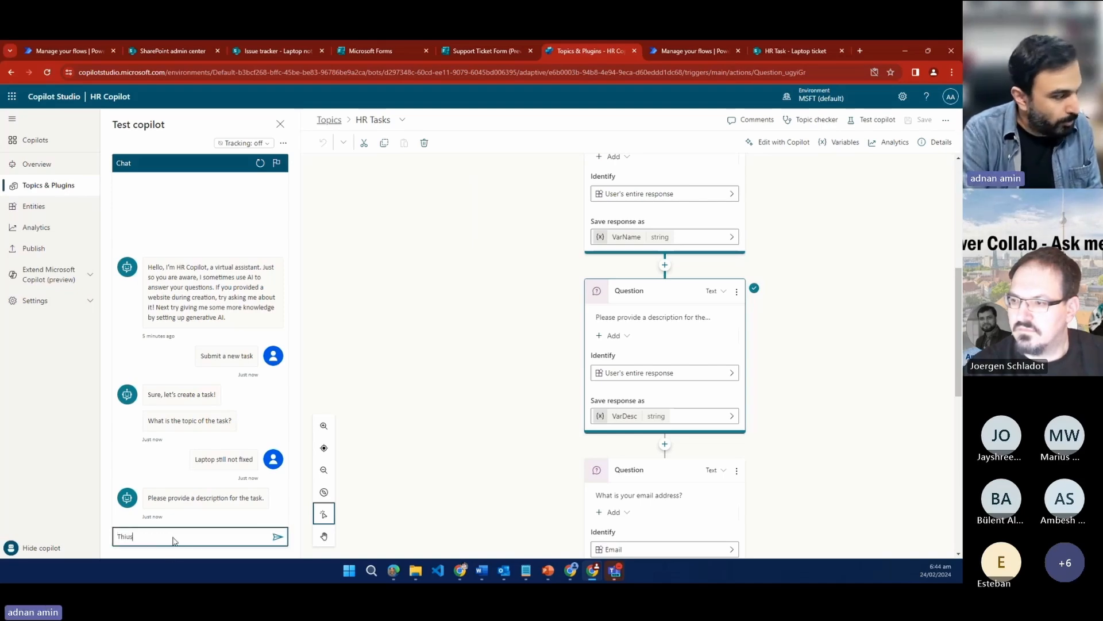
pyautogui.write(' issue is pe')
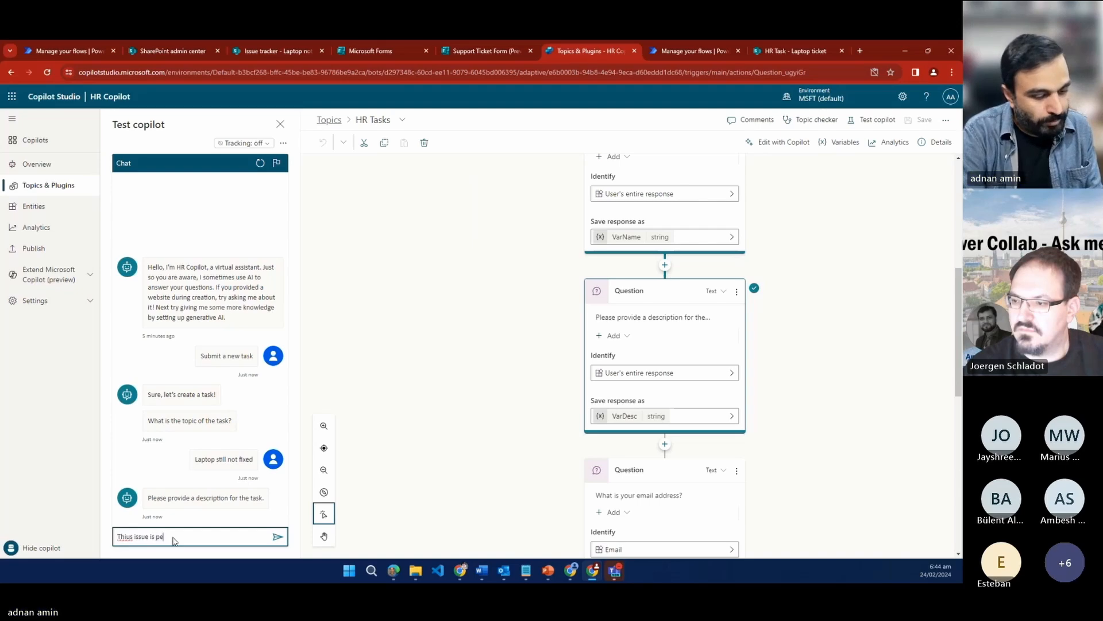
pyautogui.write('nding fo r4 days')
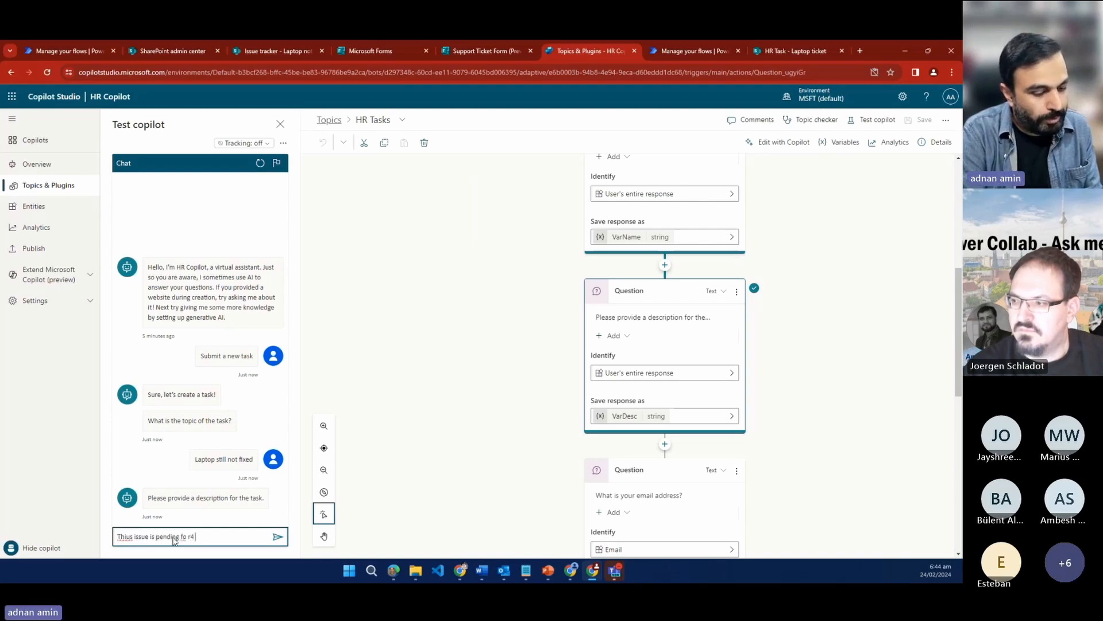
pyautogui.click(134, 526)
pyautogui.click(130, 535)
pyautogui.press('Delete')
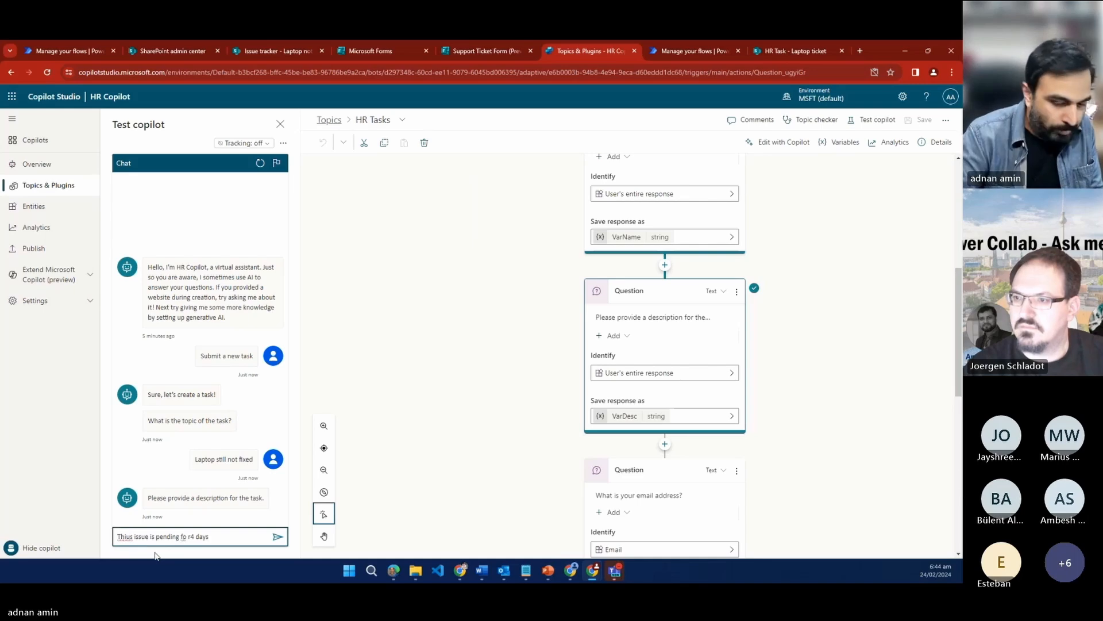
pyautogui.press('Return')
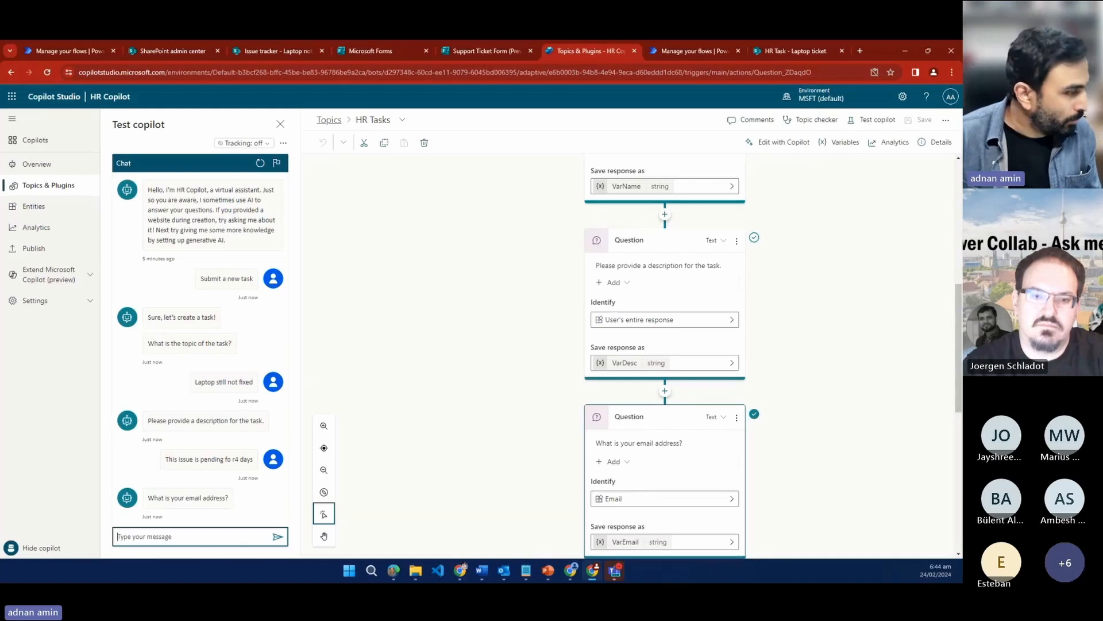
pyautogui.press('super+d')
pyautogui.press('XF86AudioRaiseVolume')
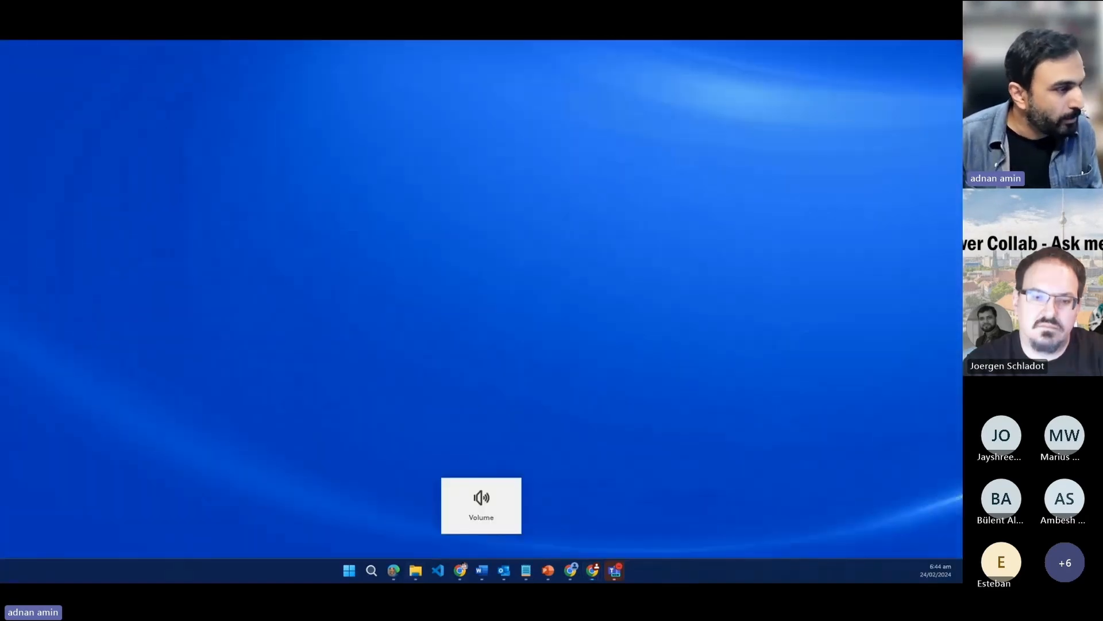
pyautogui.press('super+d')
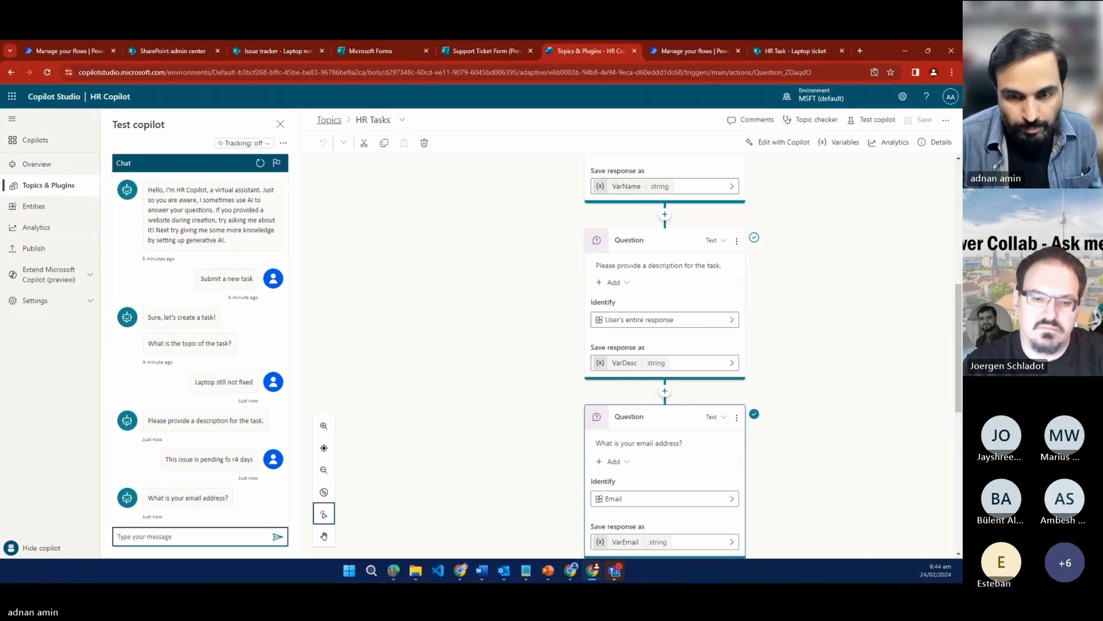
pyautogui.press('super+d')
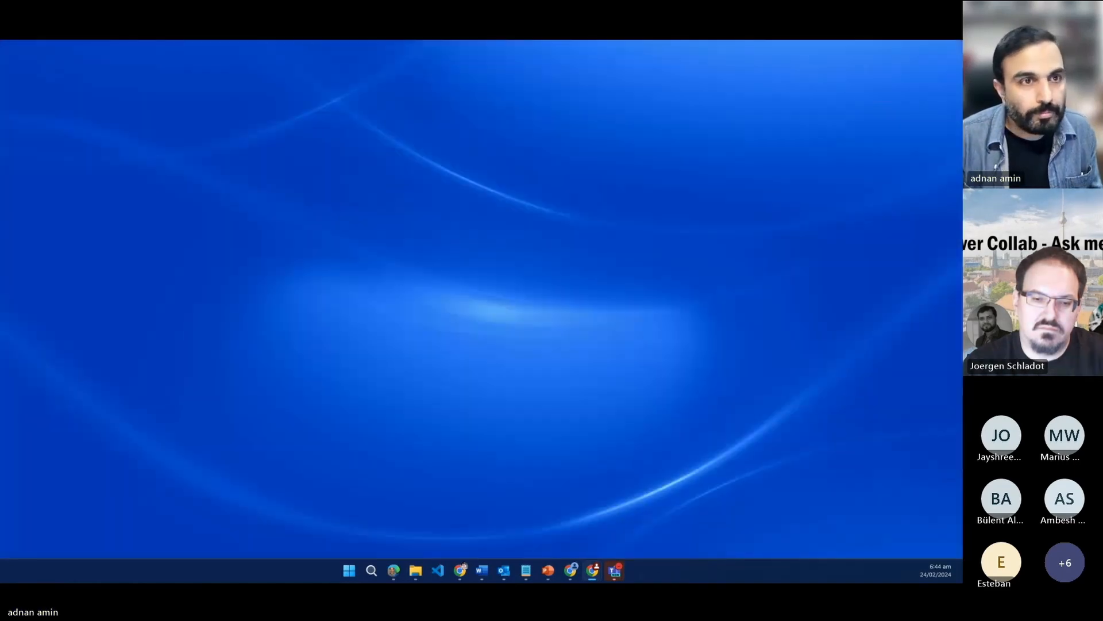
pyautogui.press('super+d')
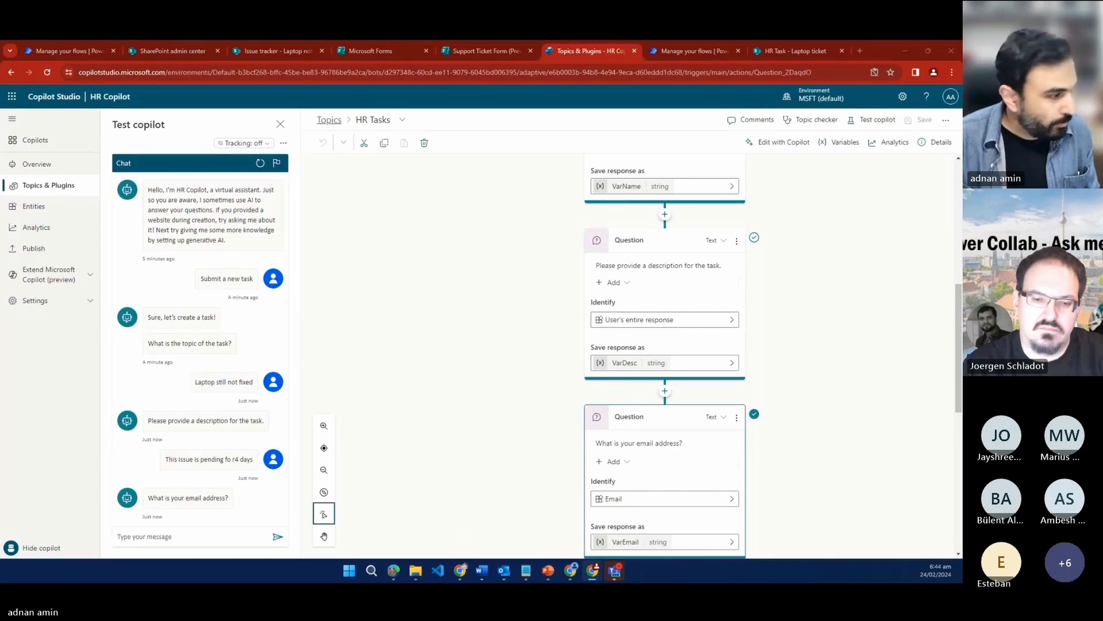
# Step: Answer the email question by pasting and sending the employee's email address, and follow the topic's Action node through to the final message
pyautogui.click(151, 538)
pyautogui.hotkey('ctrl', 'v')
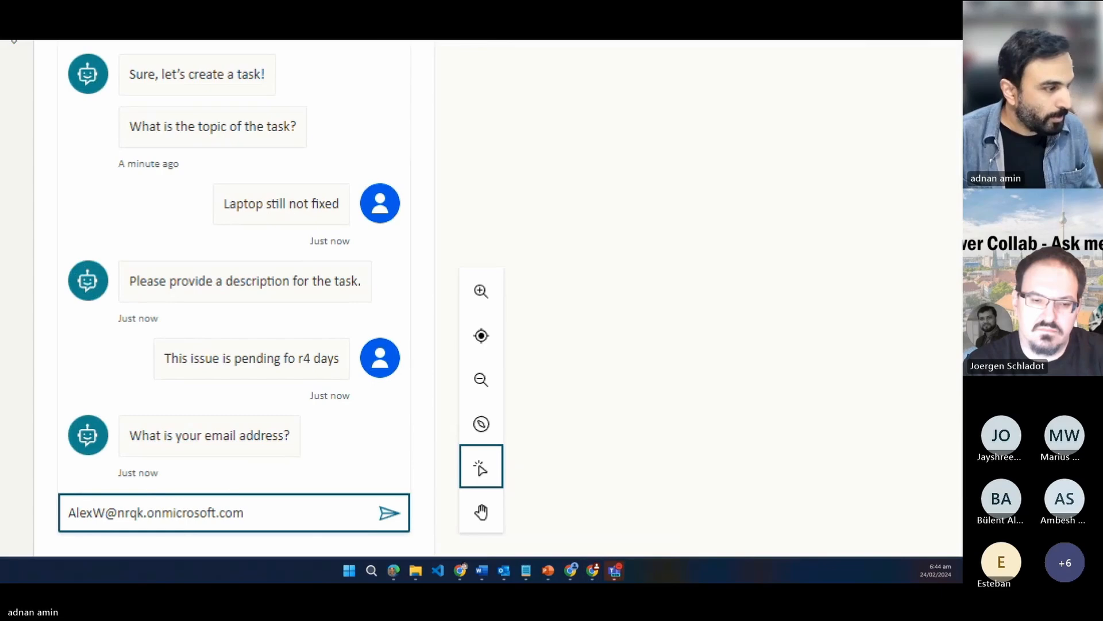
pyautogui.click(390, 513)
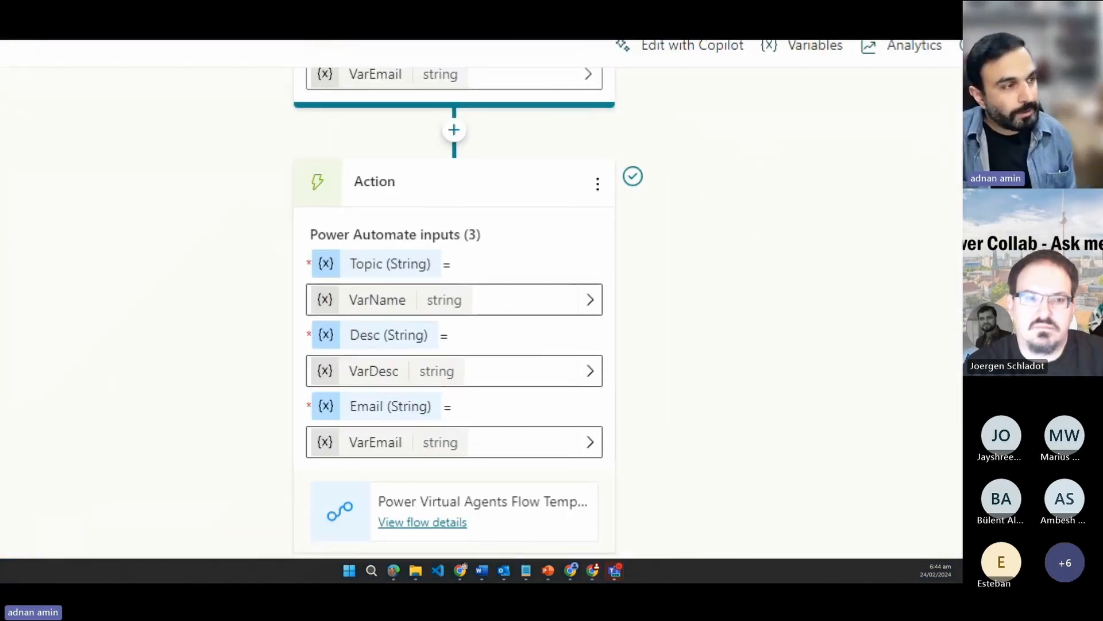
pyautogui.moveTo(615, 196); pyautogui.dragTo(673, 197)
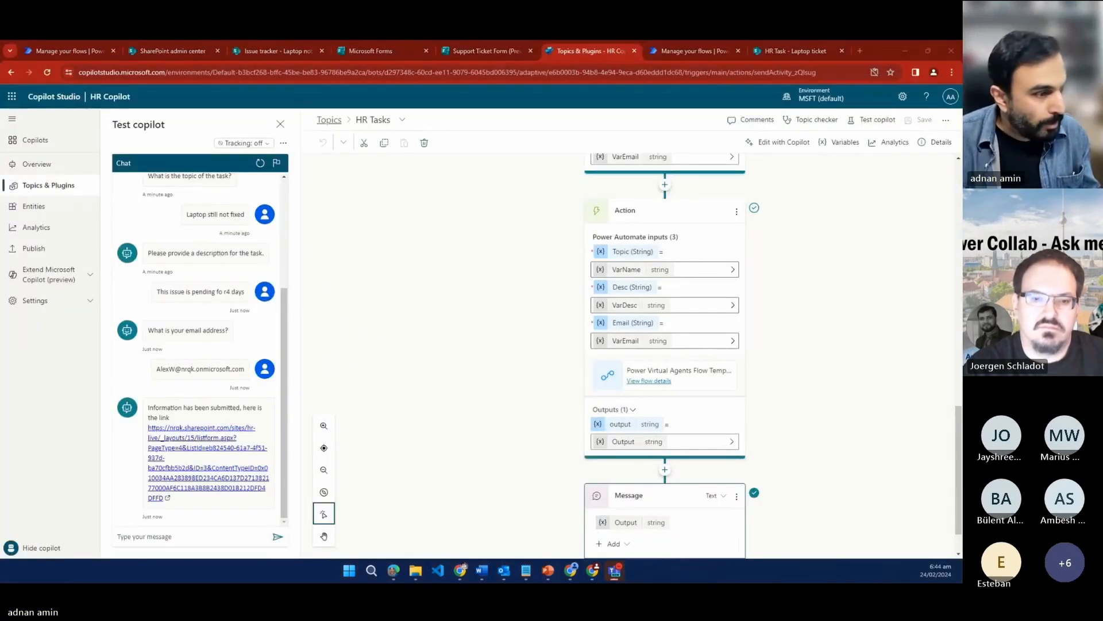
pyautogui.click(810, 376)
pyautogui.scroll(-2, 810, 375)
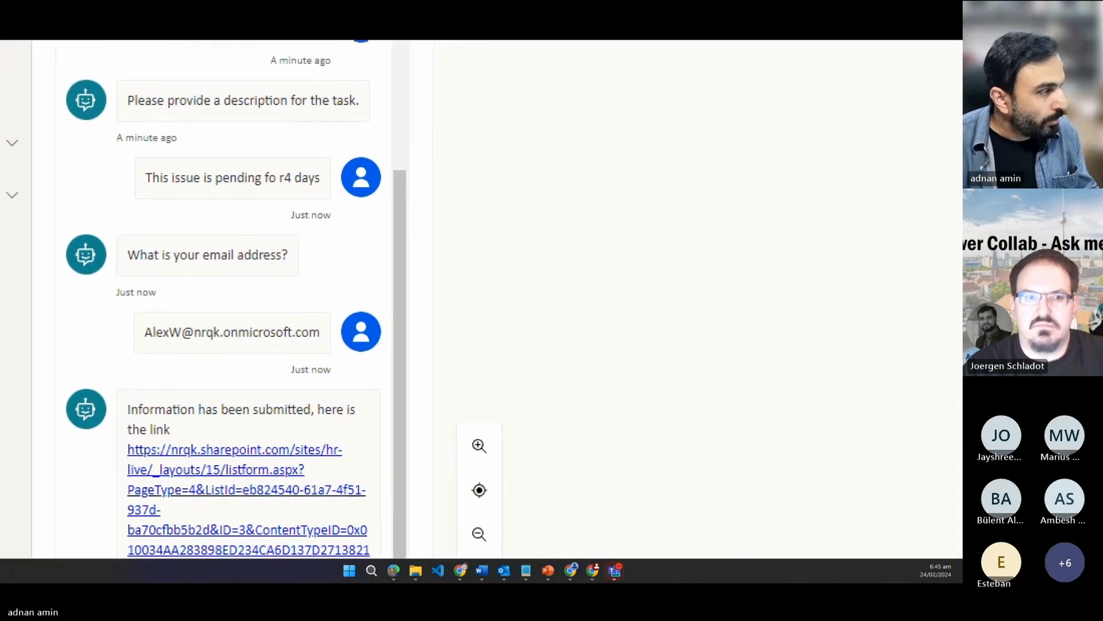
# Step: Open the submitted item from the link in the copilot's reply and go to its parent HR Task list in SharePoint
pyautogui.click(172, 489)
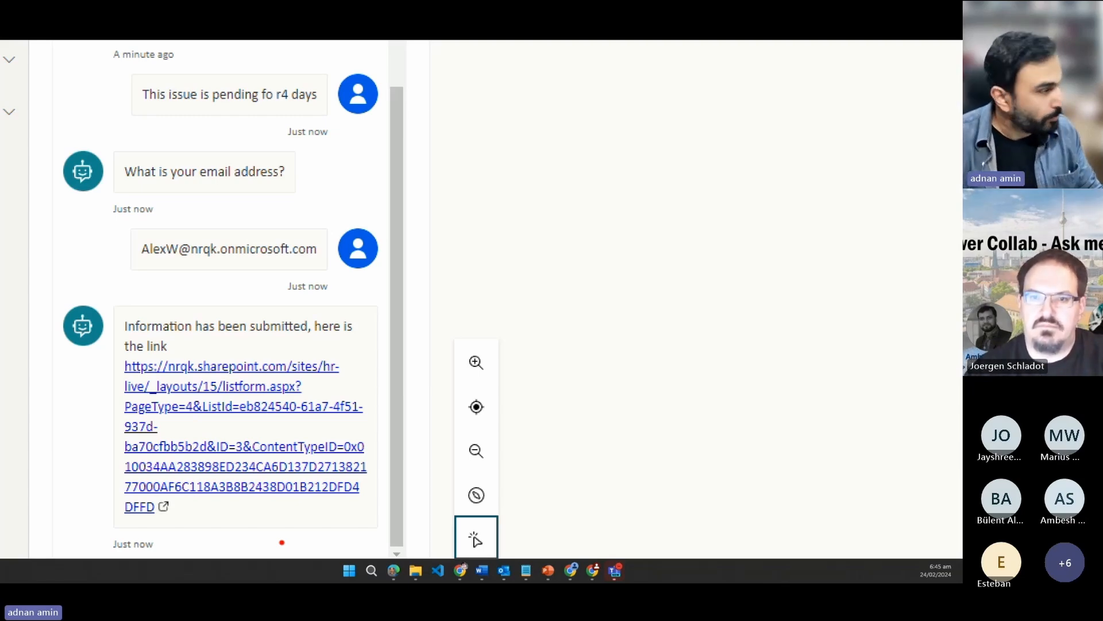
pyautogui.press('Escape')
pyautogui.click(177, 480)
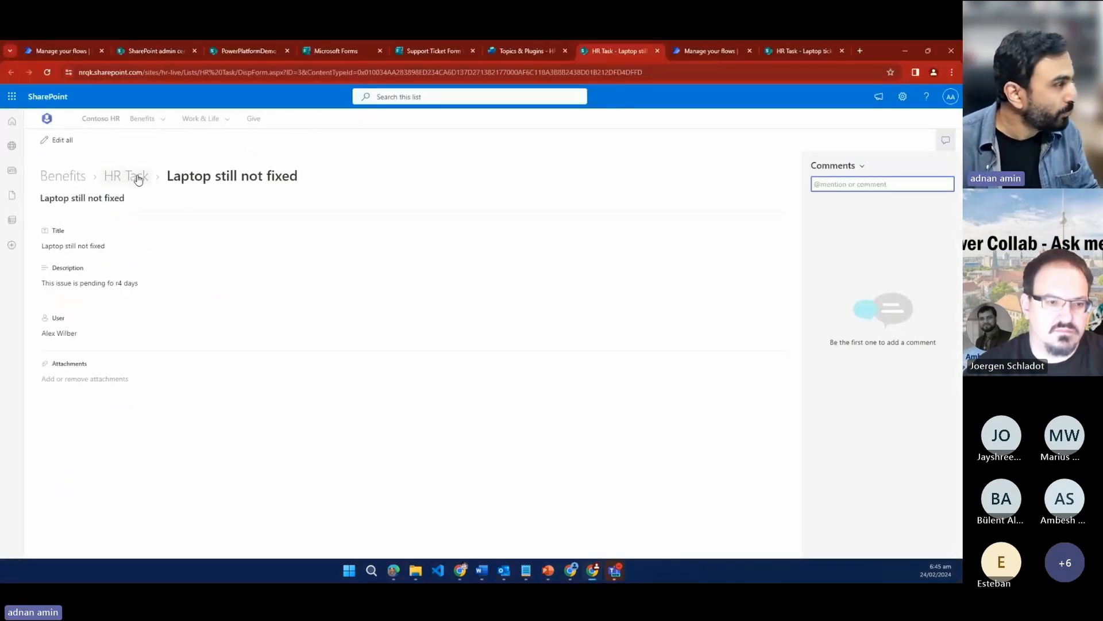
pyautogui.click(137, 177)
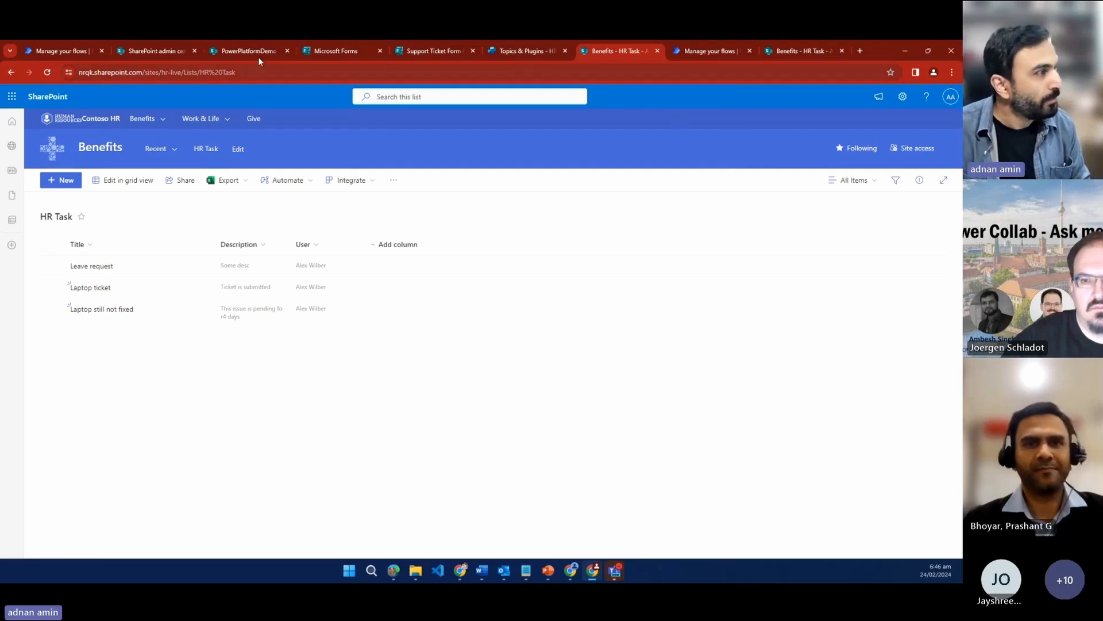
# Step: Return to the Power Virtual Agents Flow Template in Power Automate and check the latest run's status in its 28-day run history
pyautogui.click(243, 52)
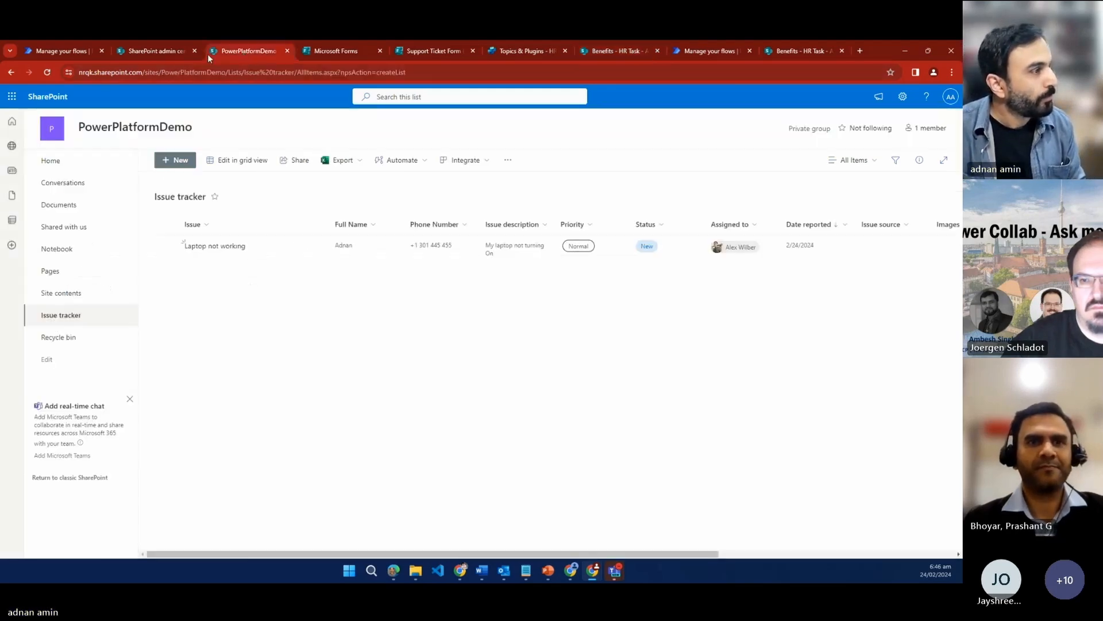
pyautogui.click(165, 56)
pyautogui.click(323, 53)
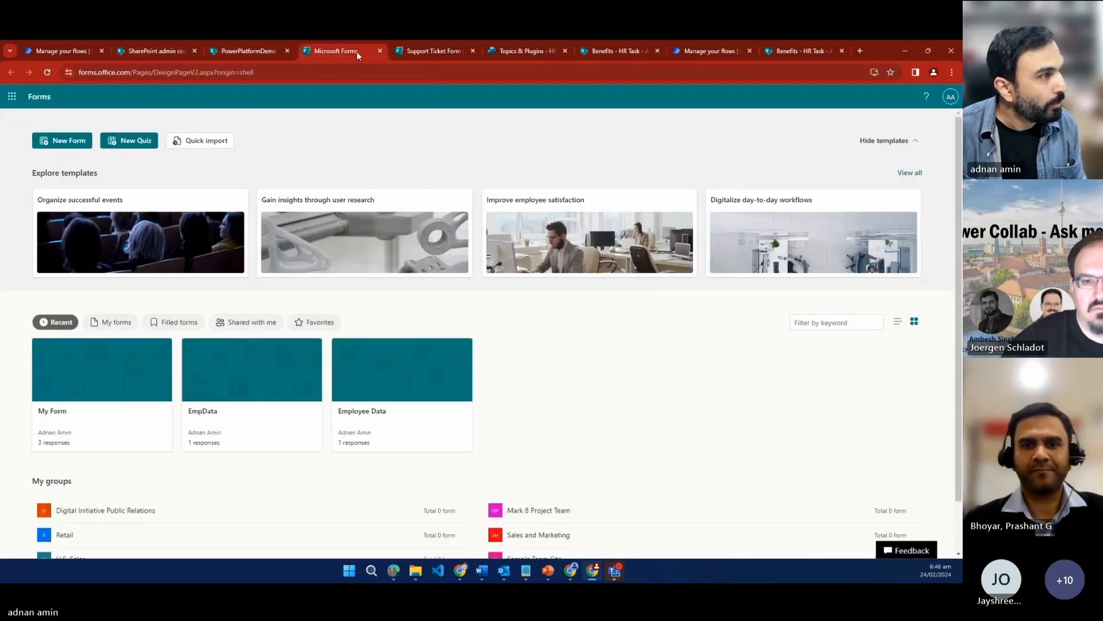
pyautogui.click(702, 52)
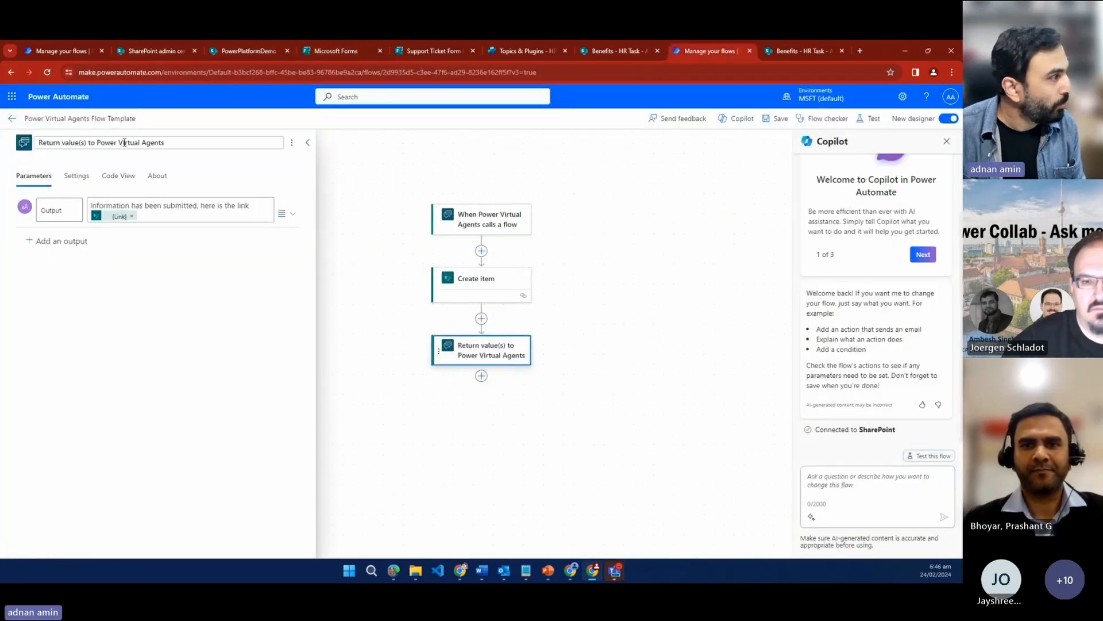
pyautogui.click(9, 122)
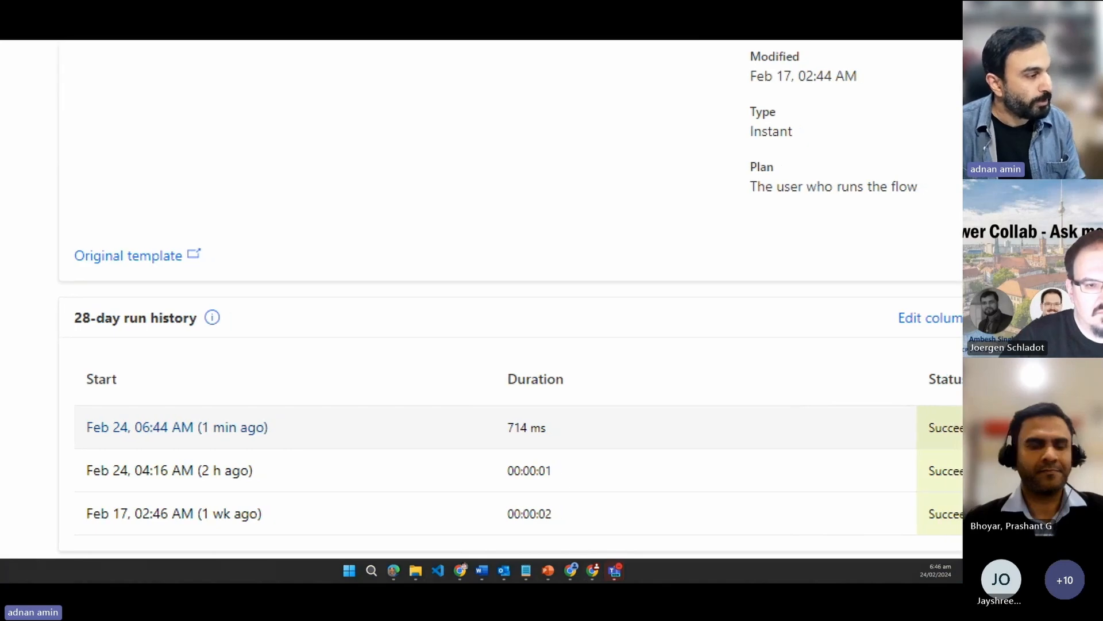
pyautogui.click(709, 464)
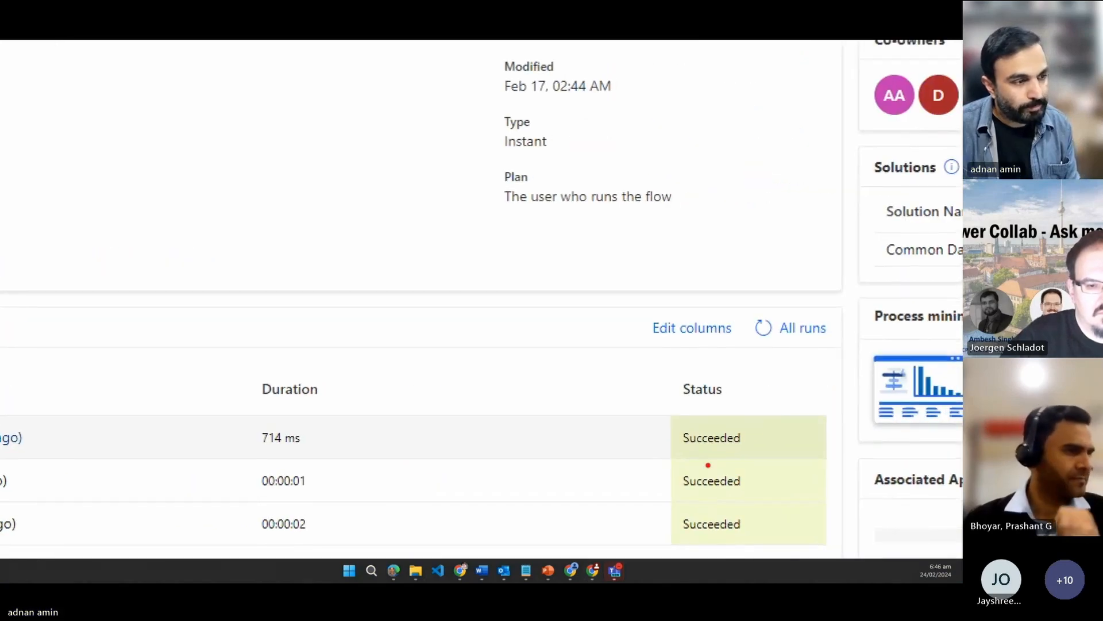
pyautogui.moveTo(758, 451); pyautogui.dragTo(631, 455)
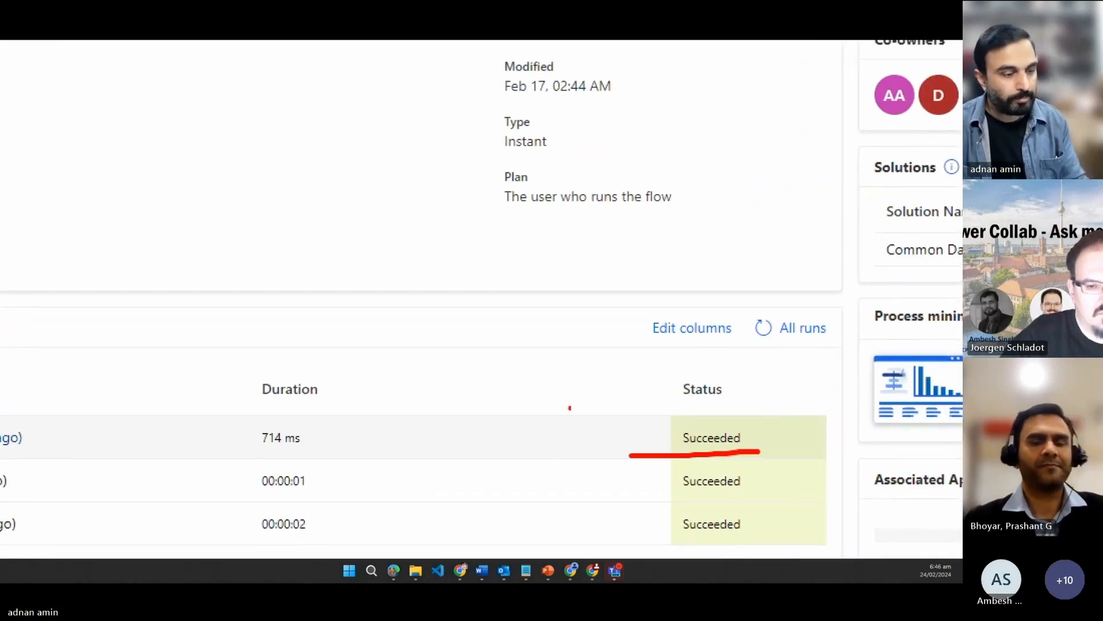
pyautogui.press('Escape')
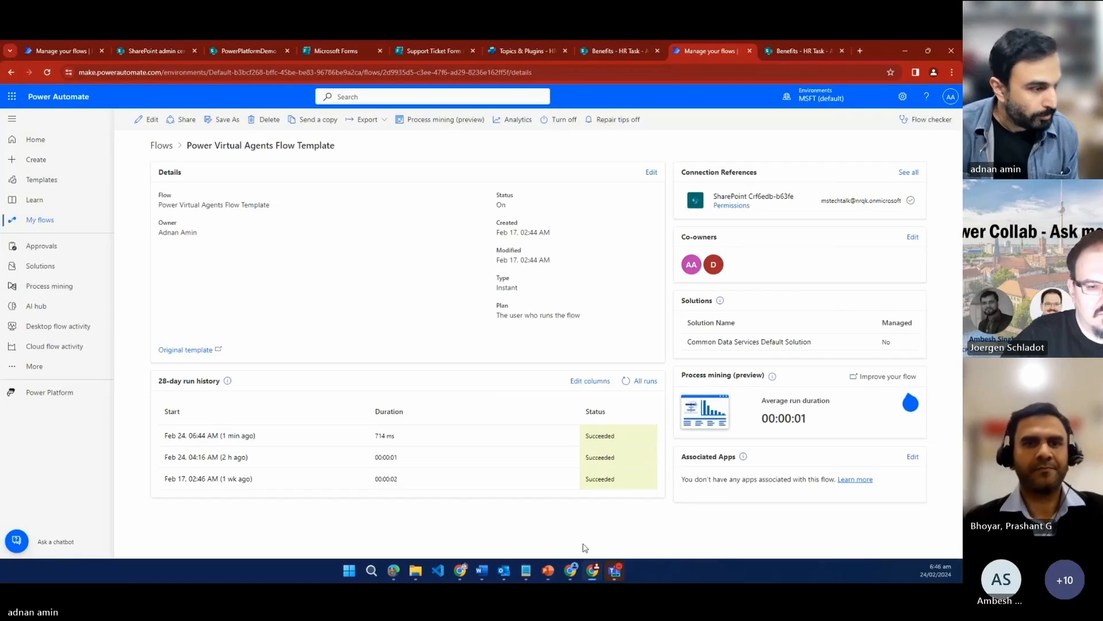
# Step: Switch to the presentation and advance it to the Monitoring and Process Improvement slide
pyautogui.moveTo(626, 569)
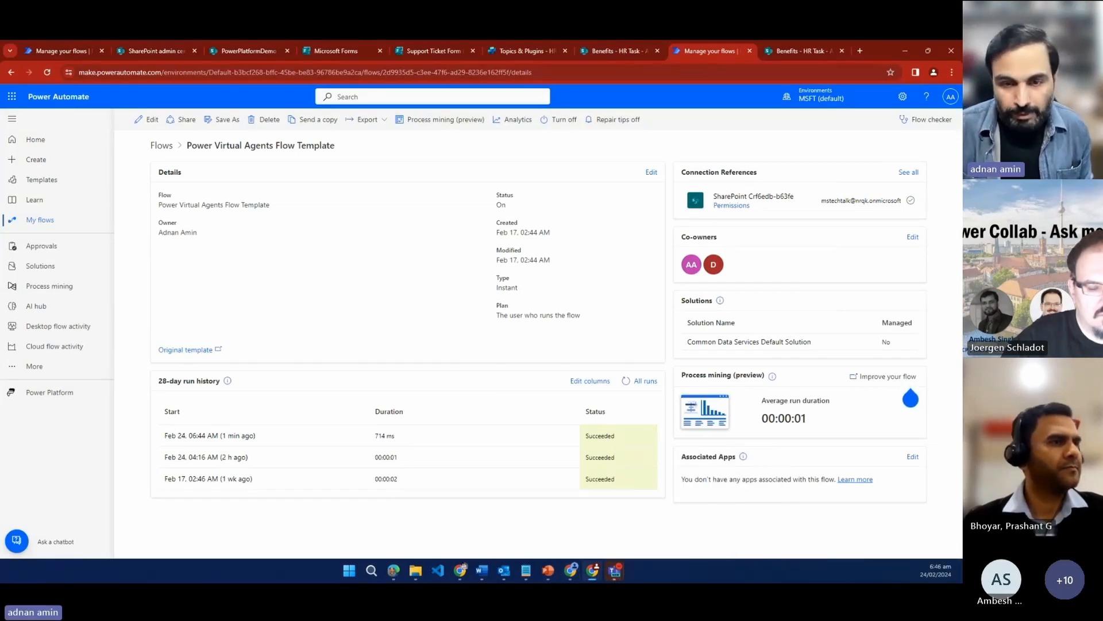
pyautogui.hotkey('alt', 'Tab')
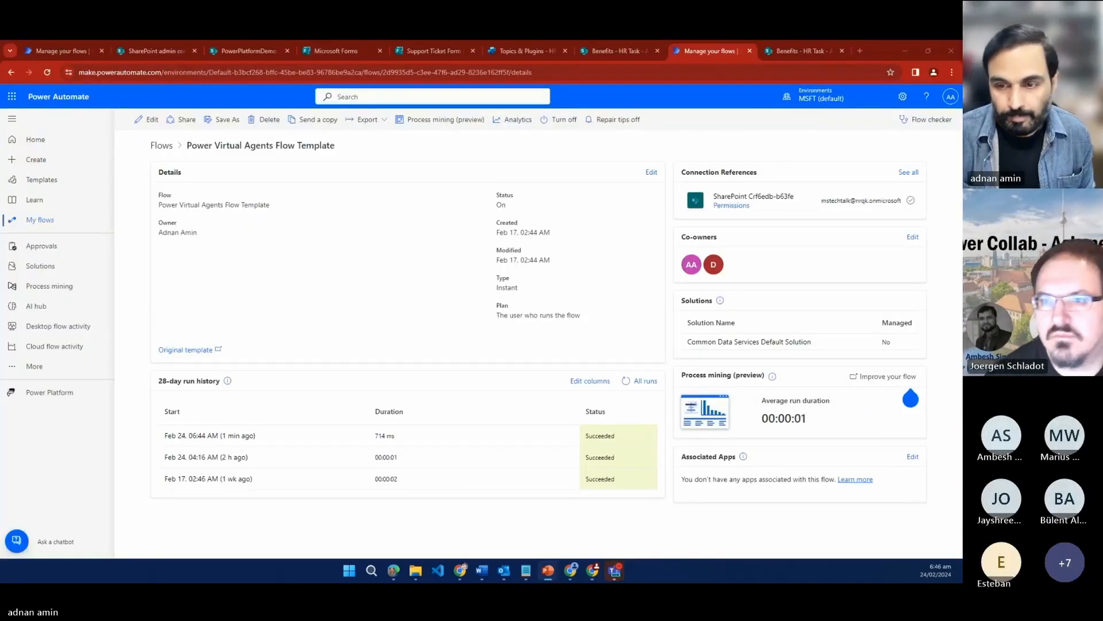
pyautogui.hotkey('alt', 'Tab')
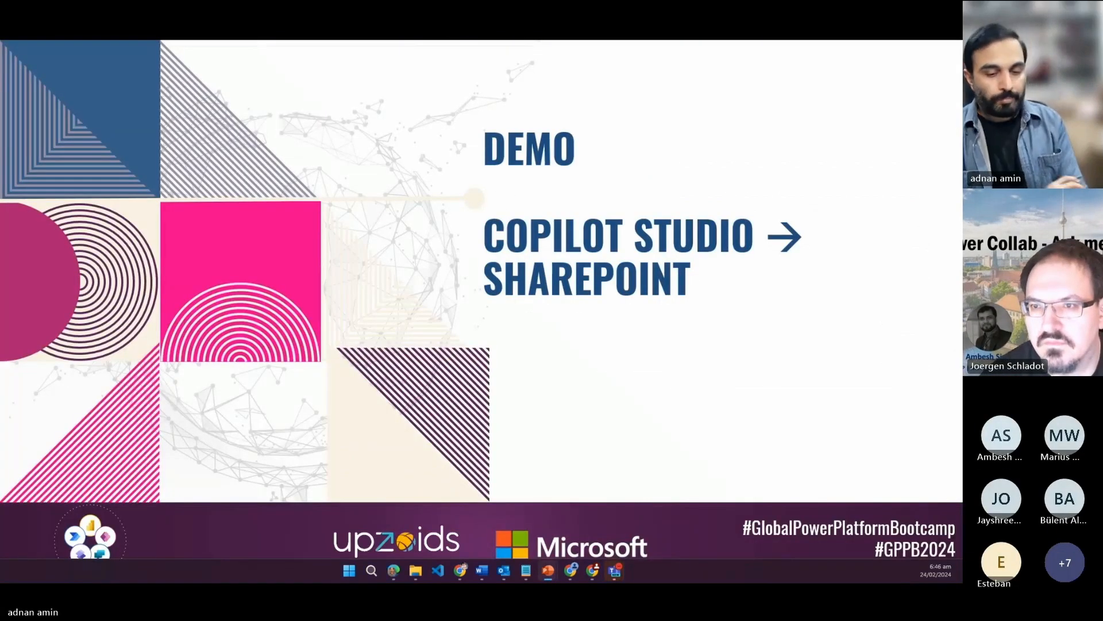
pyautogui.press('Right')
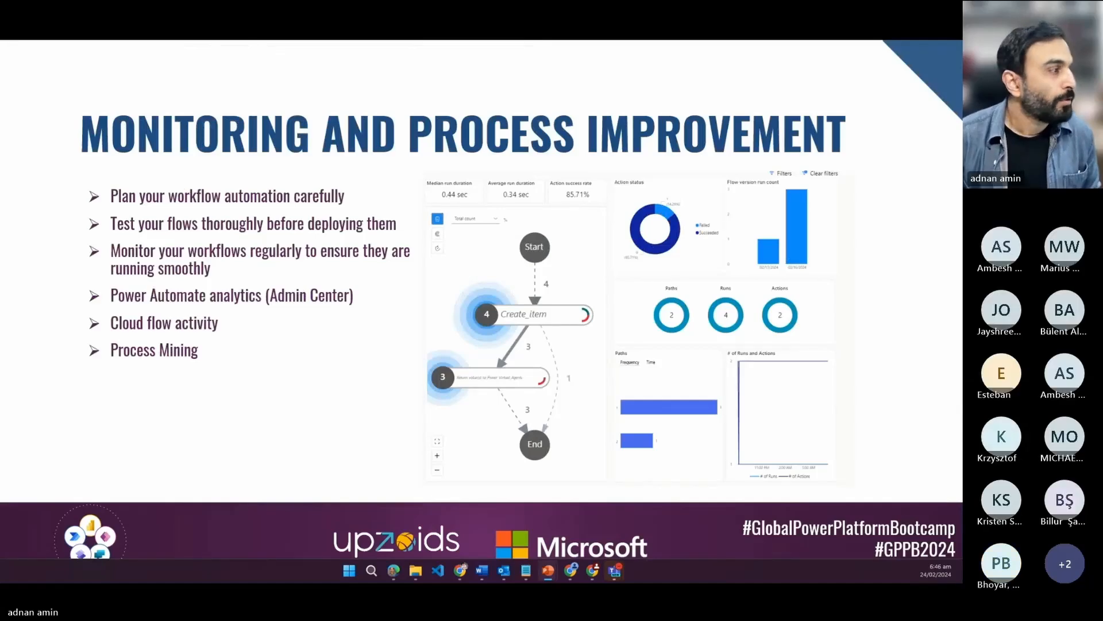
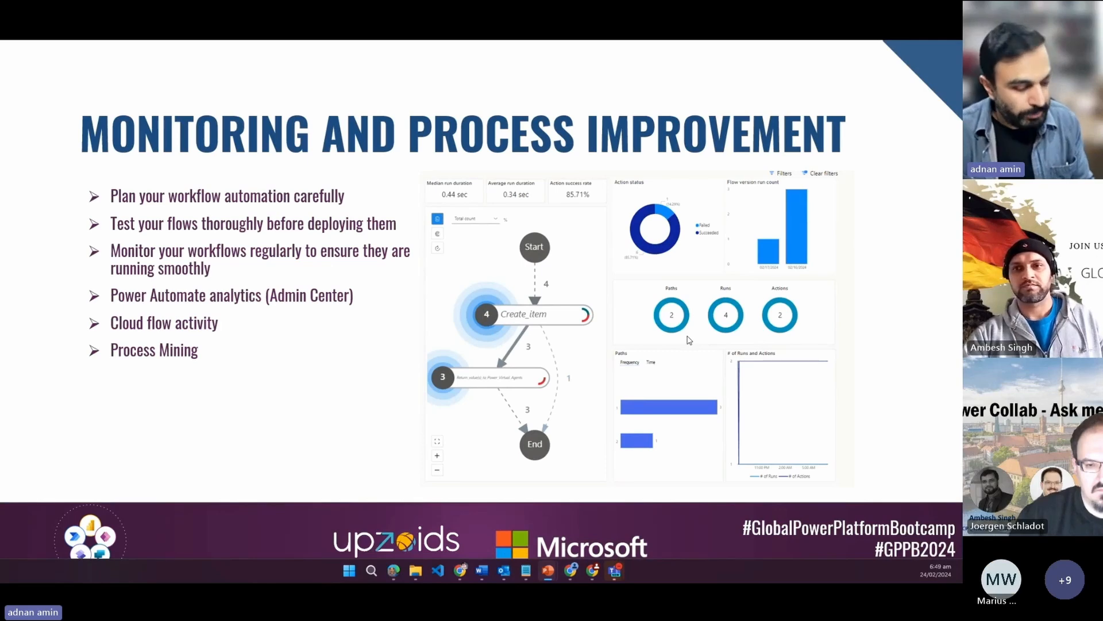
pyautogui.click(829, 412)
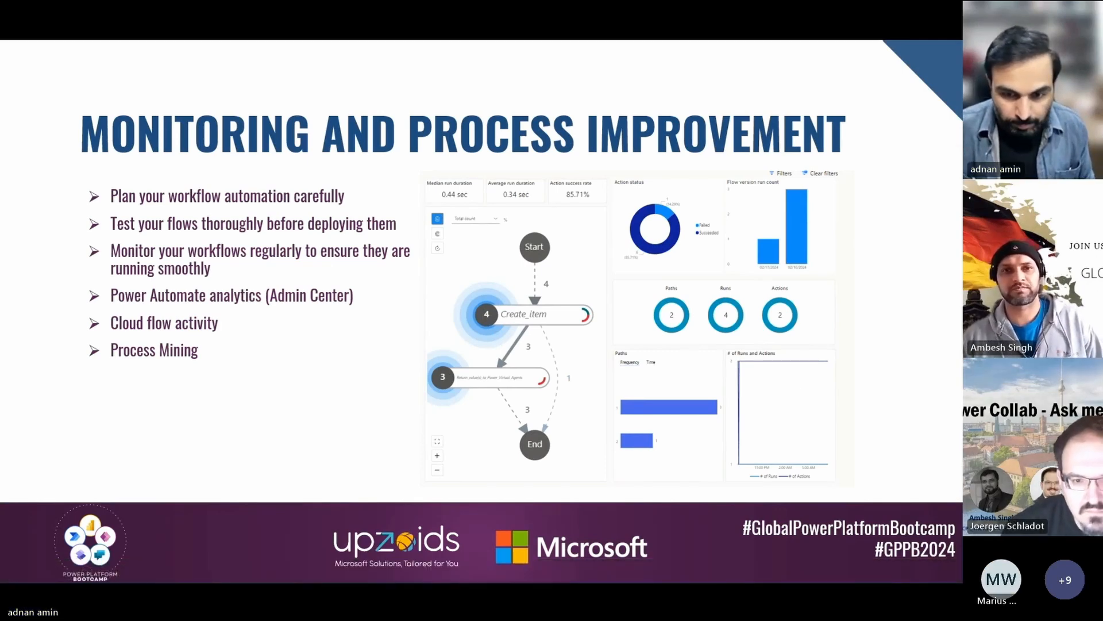
# Step: Return to Power Automate and open the Issue Tracker Flow from the cloud flows list to view its details and run history
pyautogui.hotkey('alt', 'Tab')
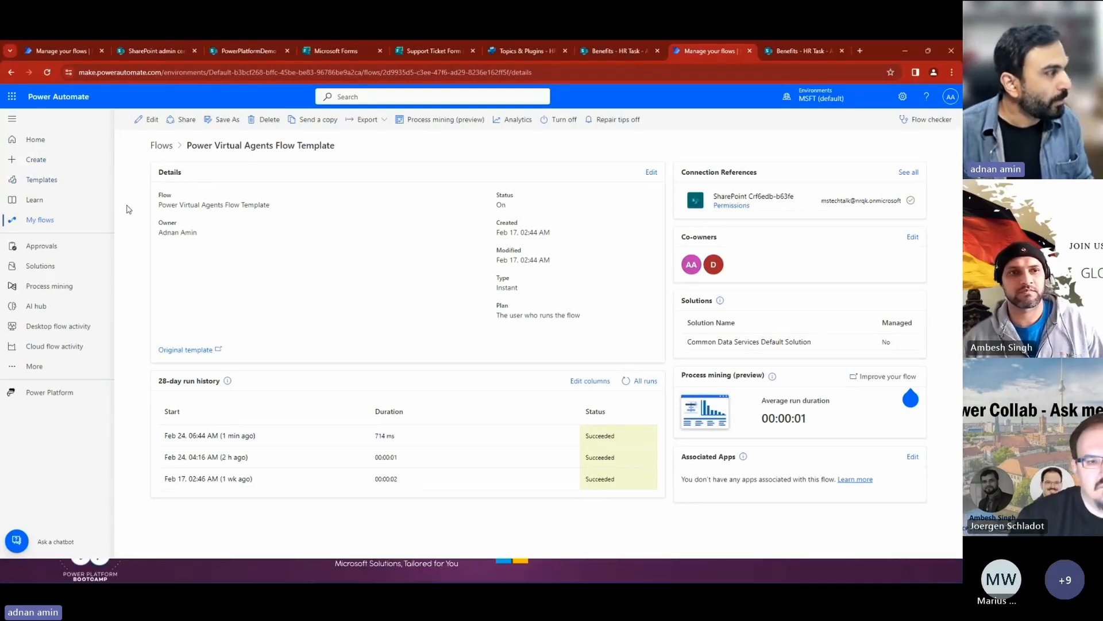
pyautogui.click(41, 226)
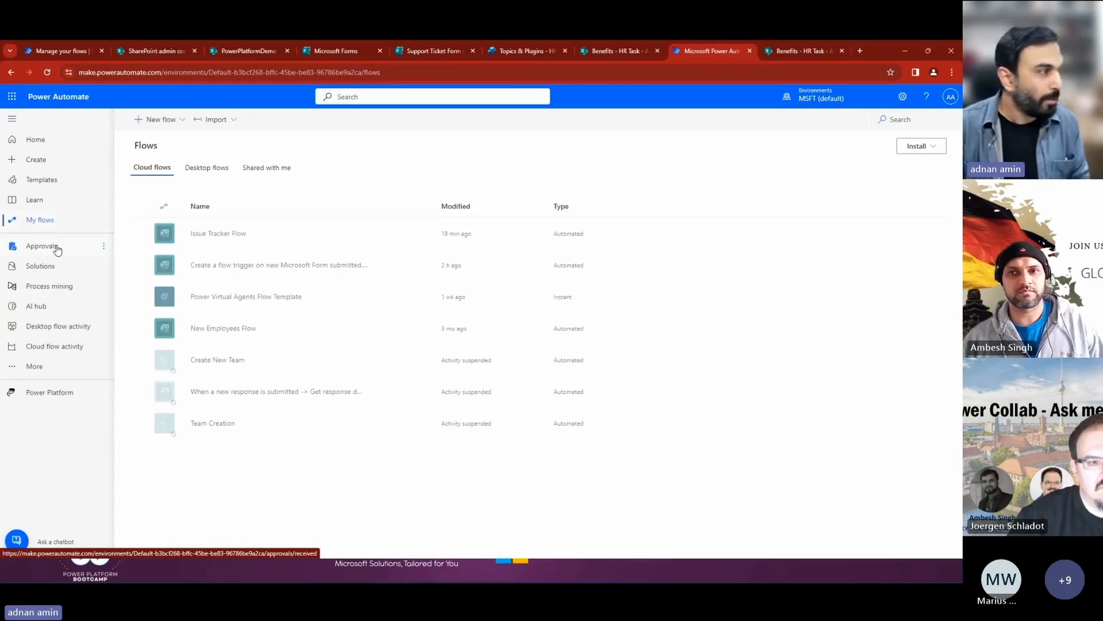
pyautogui.click(207, 235)
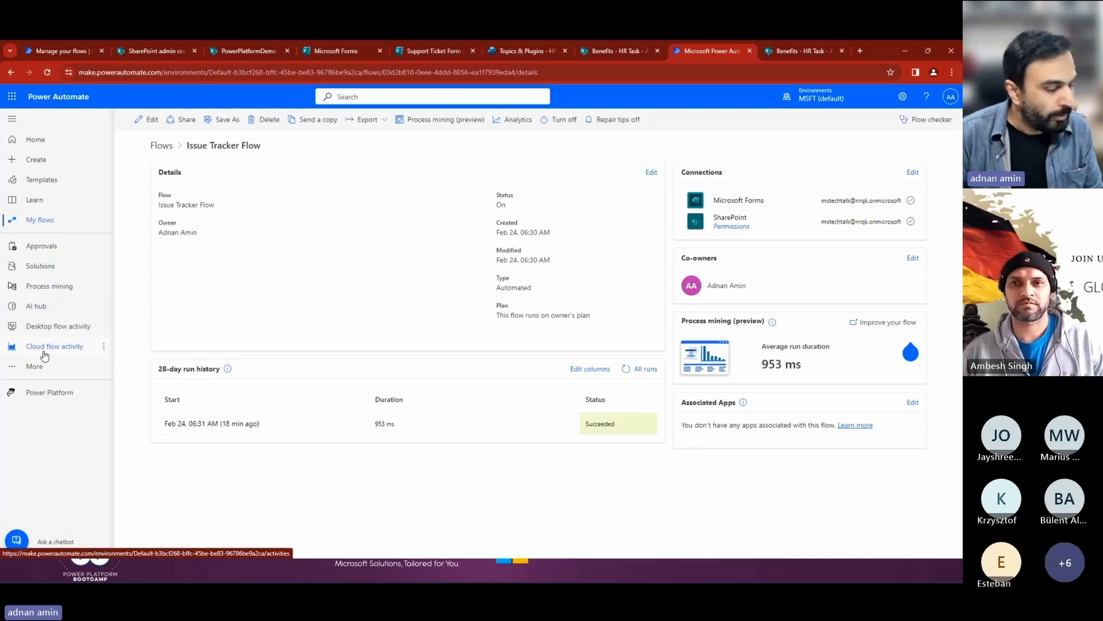
pyautogui.press('XF86AudioRaiseVolume')
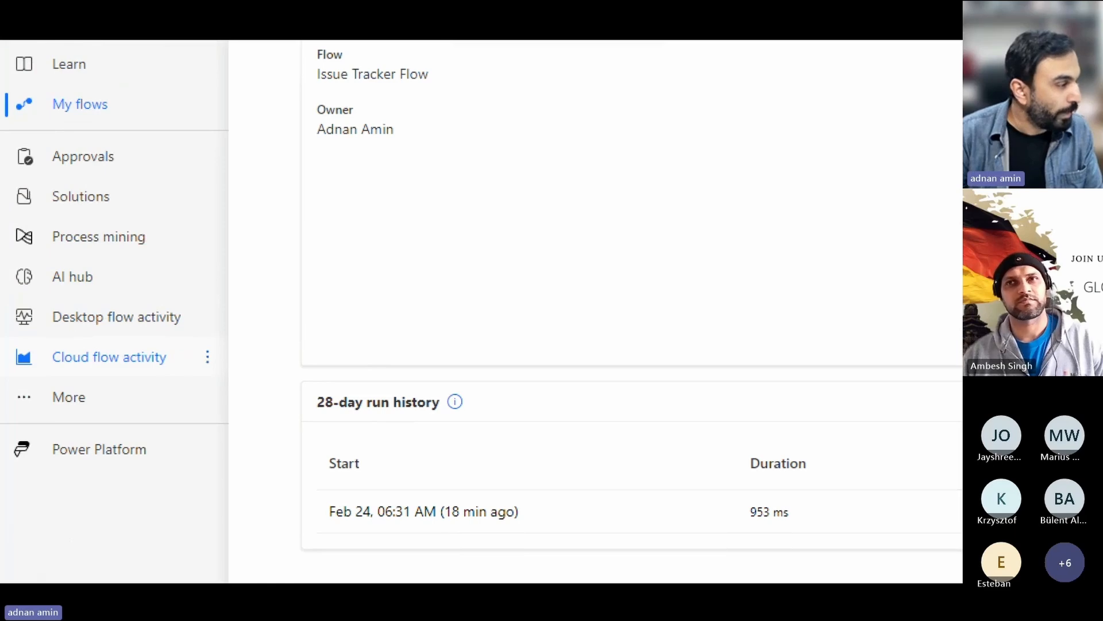
pyautogui.moveTo(56, 381); pyautogui.dragTo(222, 379)
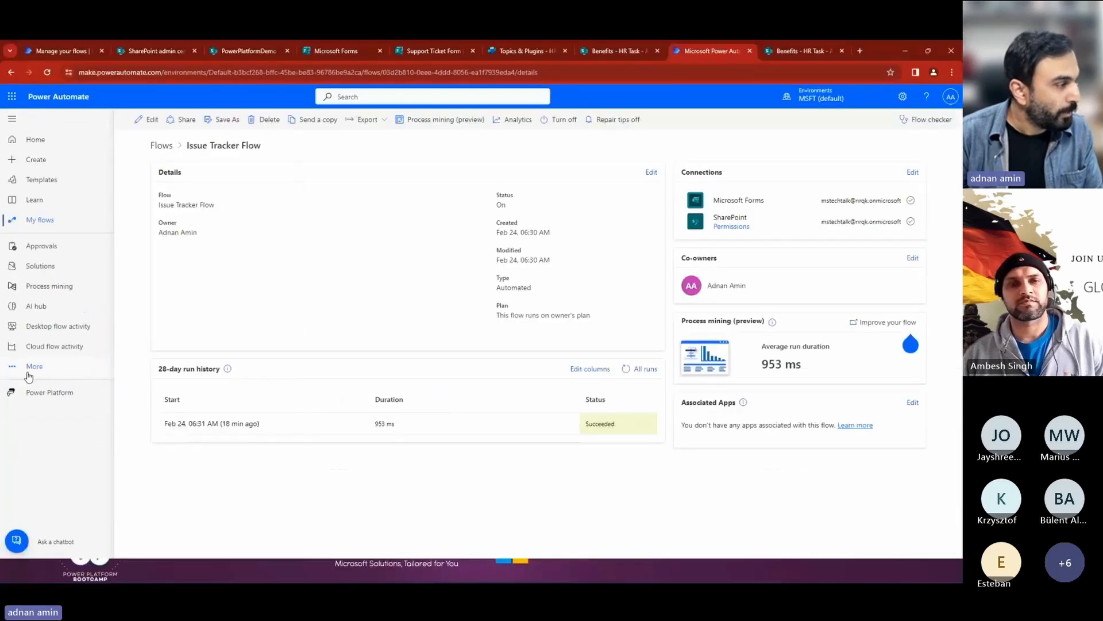
# Step: Unpin Cloud flow activity from the Power Automate navigation and pin it back
pyautogui.click(35, 368)
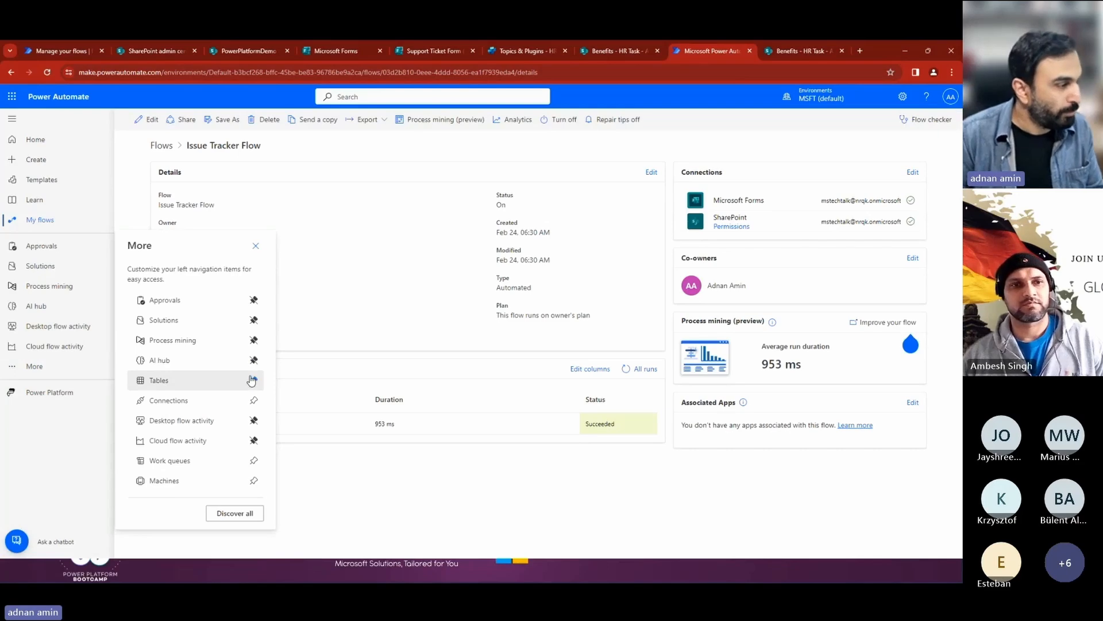
pyautogui.click(252, 443)
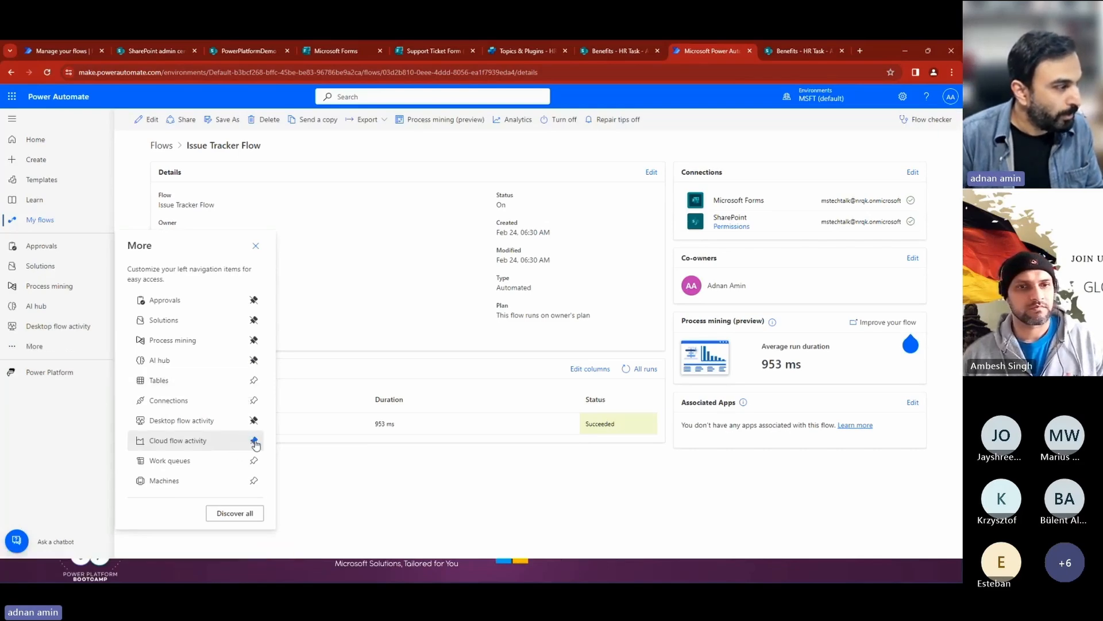
pyautogui.click(254, 443)
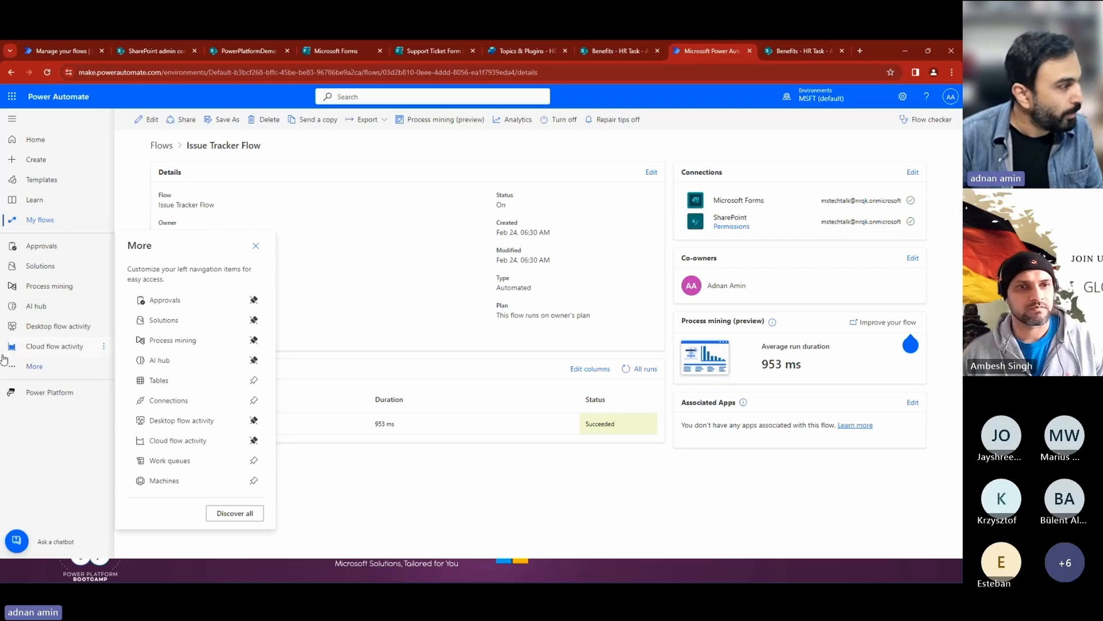
# Step: Open today's Power Virtual Agents Flow Template run from Cloud flow activity, and go back to that flow's details page
pyautogui.click(57, 348)
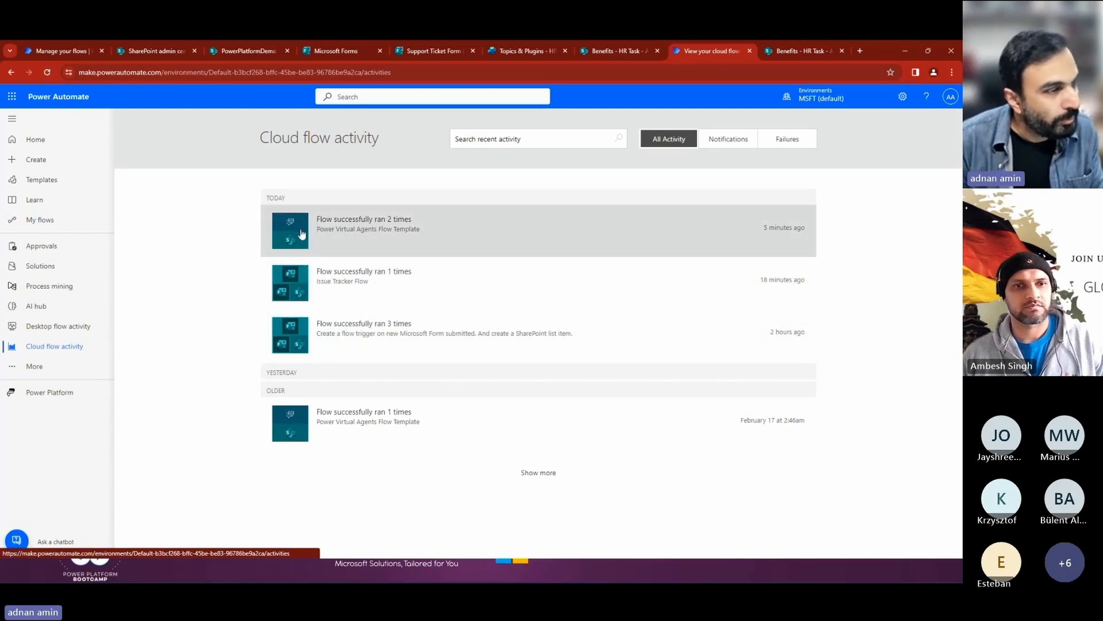
pyautogui.click(583, 234)
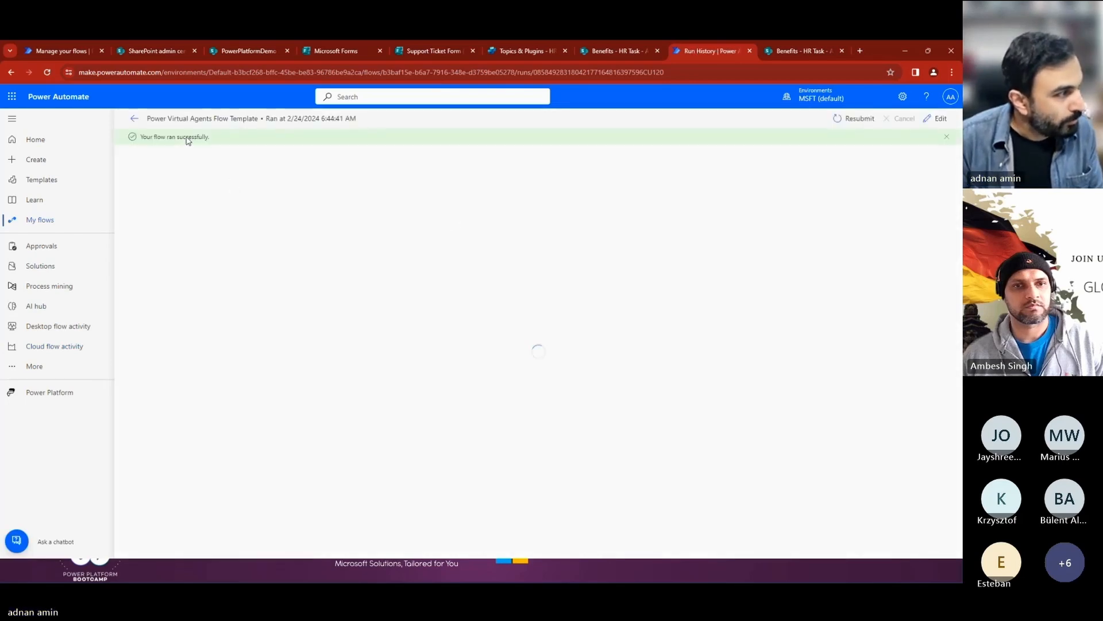
pyautogui.click(134, 118)
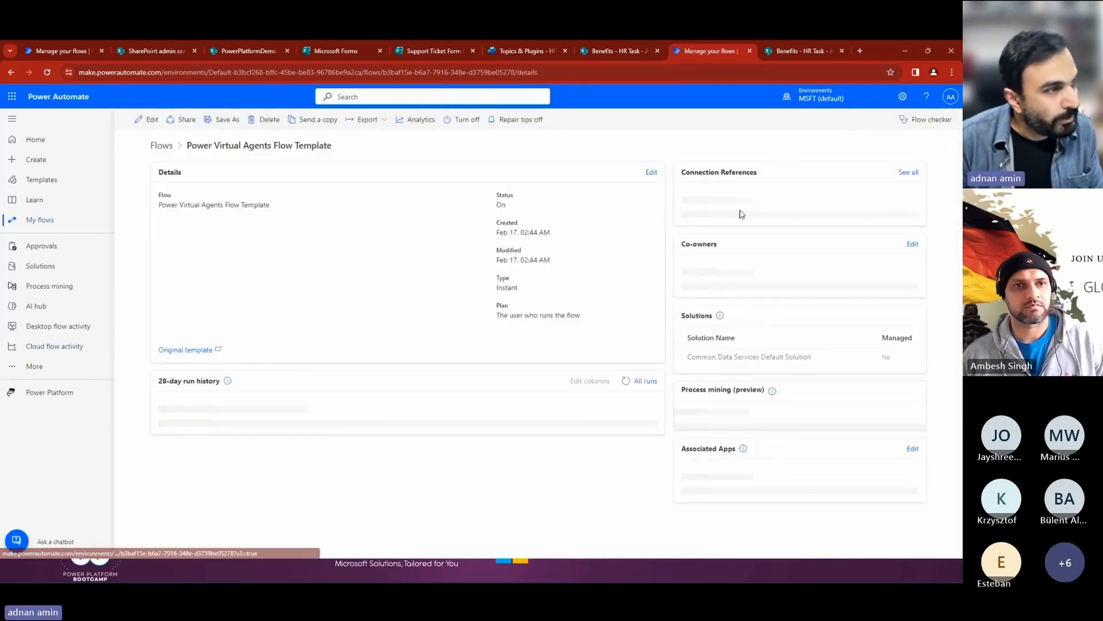
# Step: Return to Cloud flow activity and check its Failures and Notifications filters before restoring All Activity
pyautogui.click(37, 348)
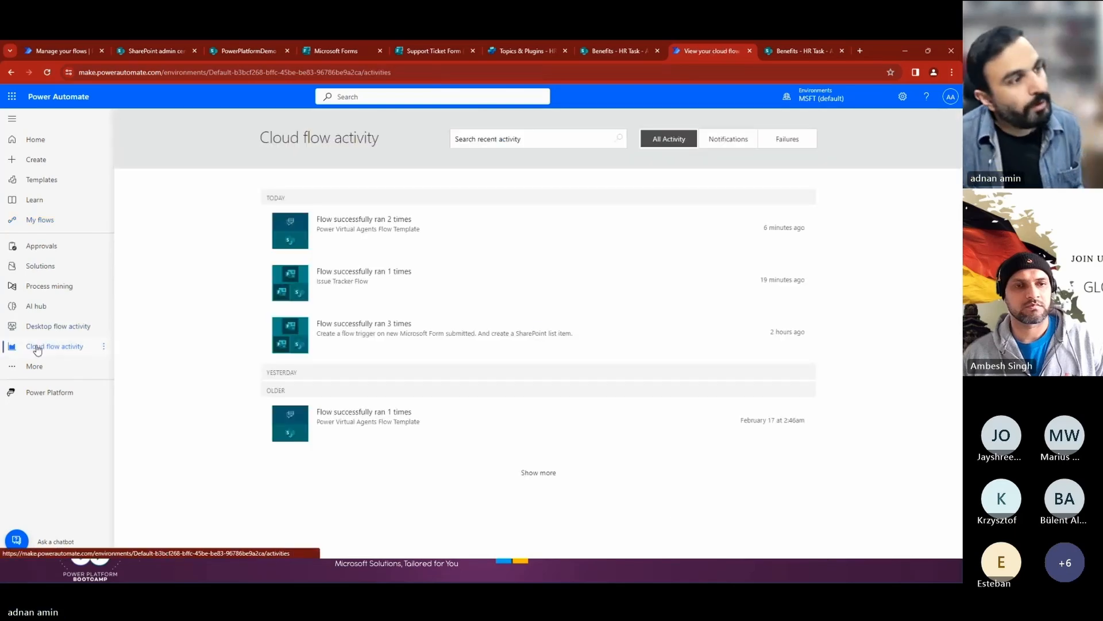
pyautogui.click(783, 146)
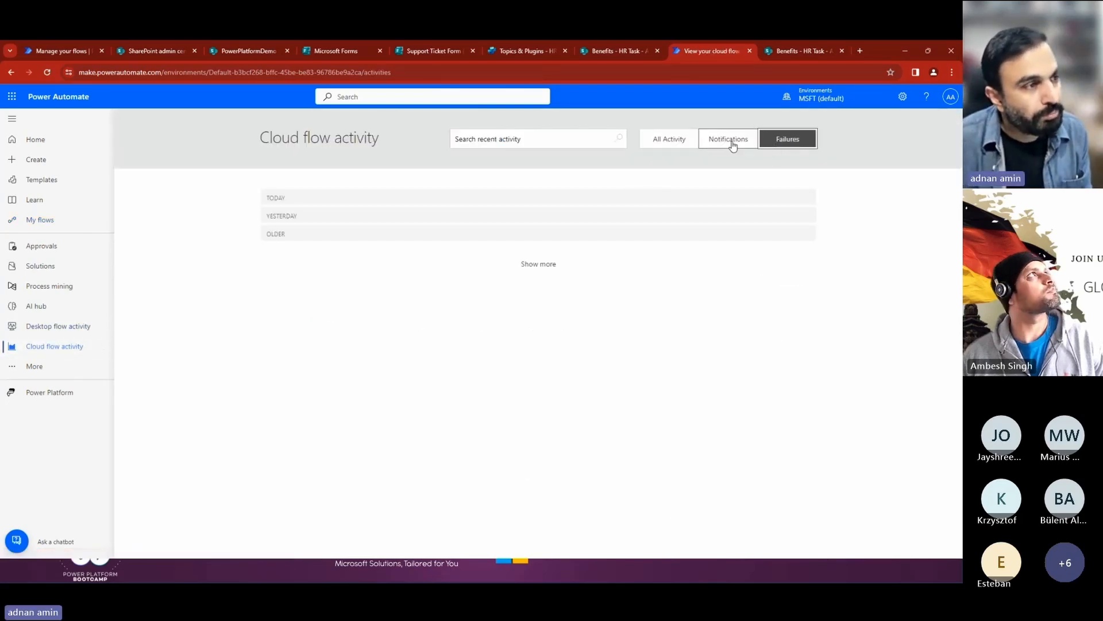
pyautogui.click(739, 142)
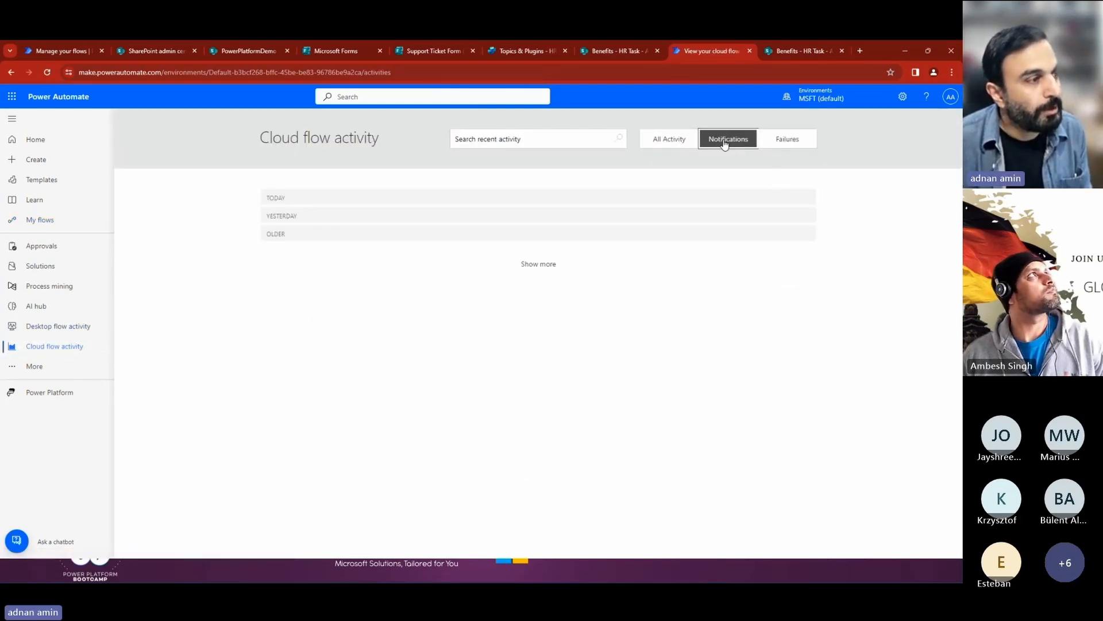
pyautogui.click(779, 142)
pyautogui.click(670, 145)
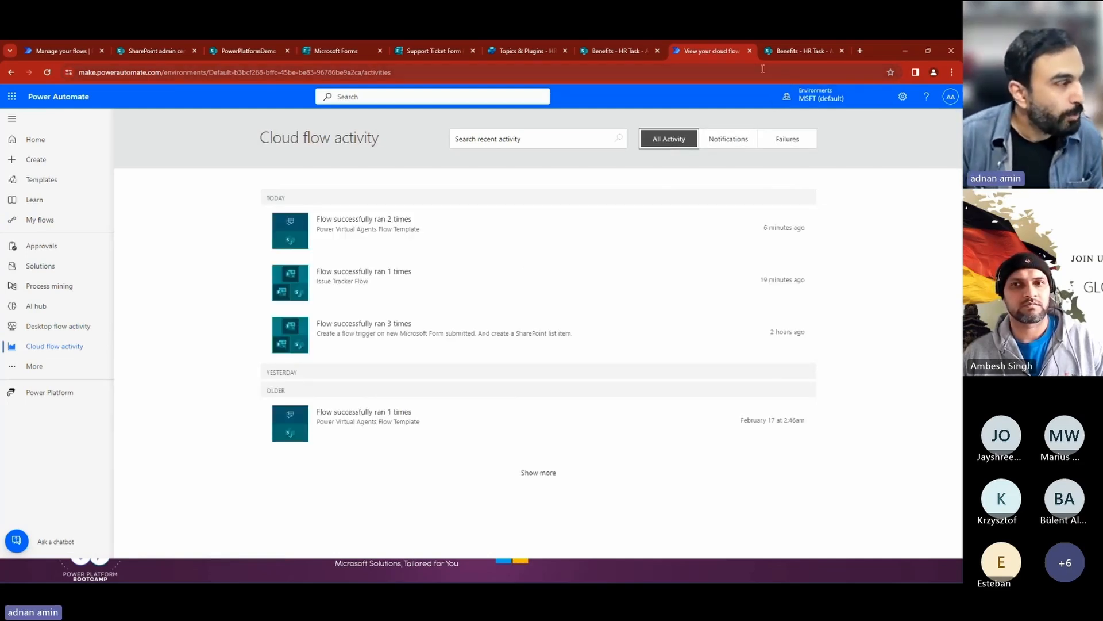
# Step: Open the Power Platform admin center from Power Automate and go to its Power Automate analytics
pyautogui.click(57, 391)
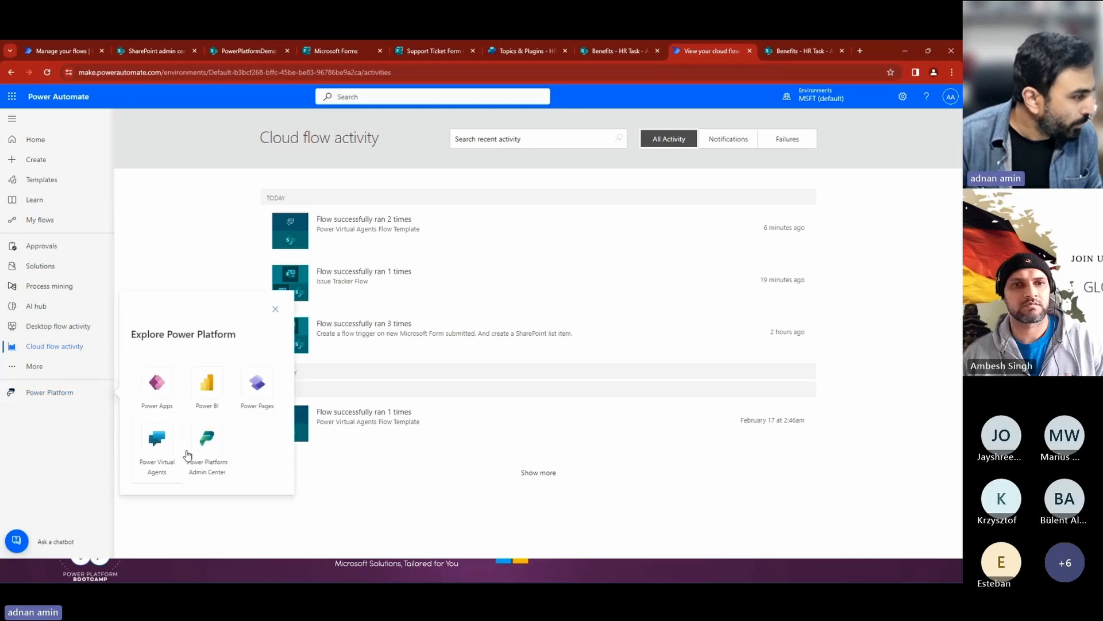
pyautogui.click(207, 447)
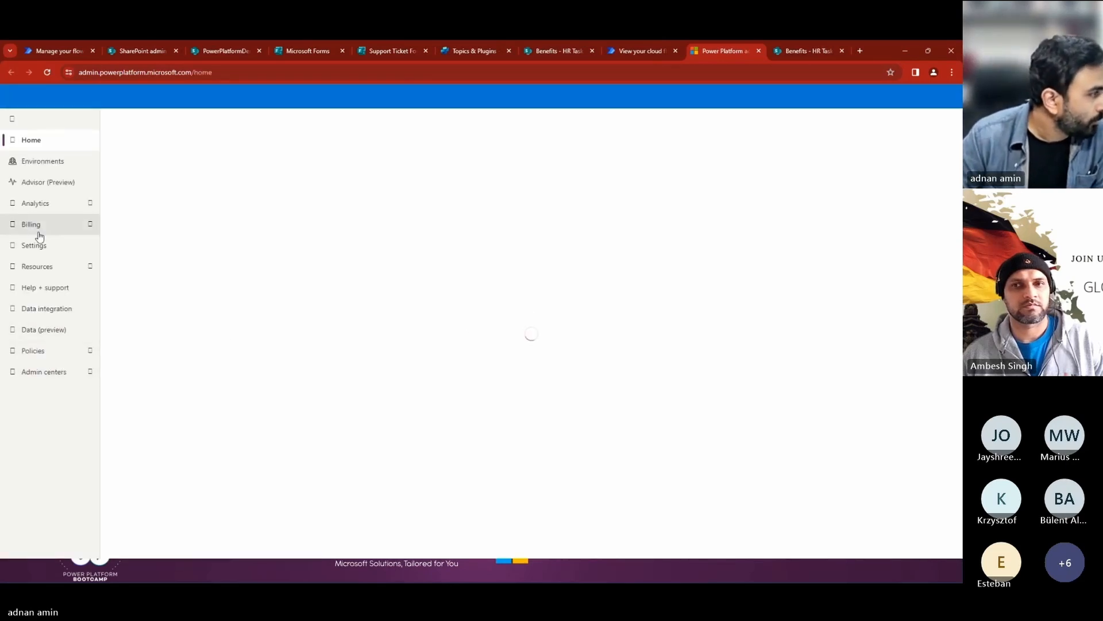
pyautogui.click(55, 163)
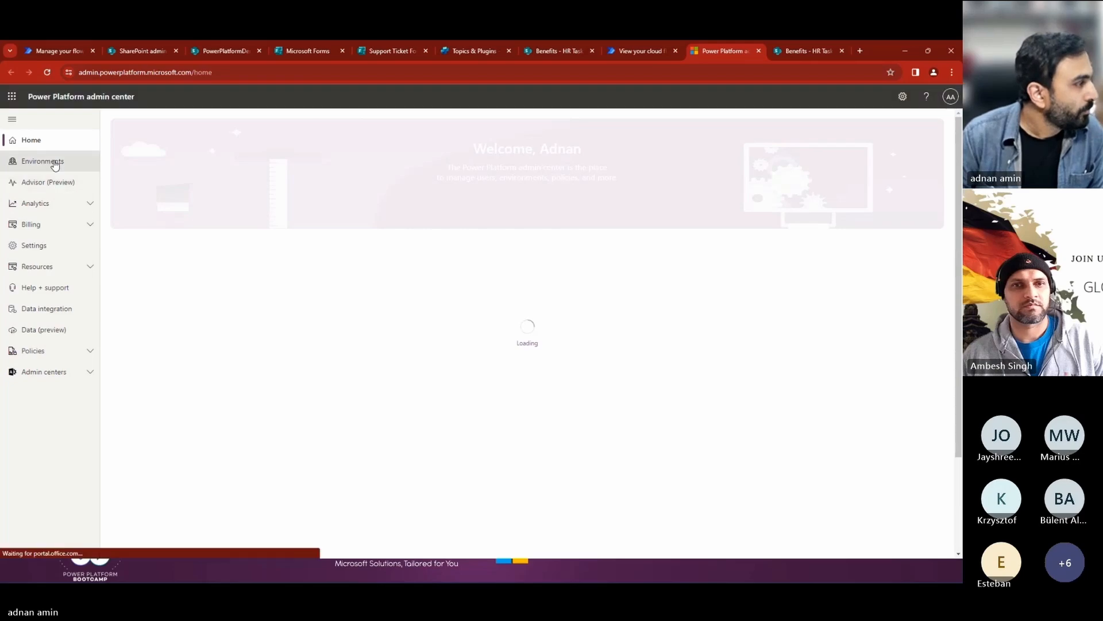
pyautogui.click(56, 207)
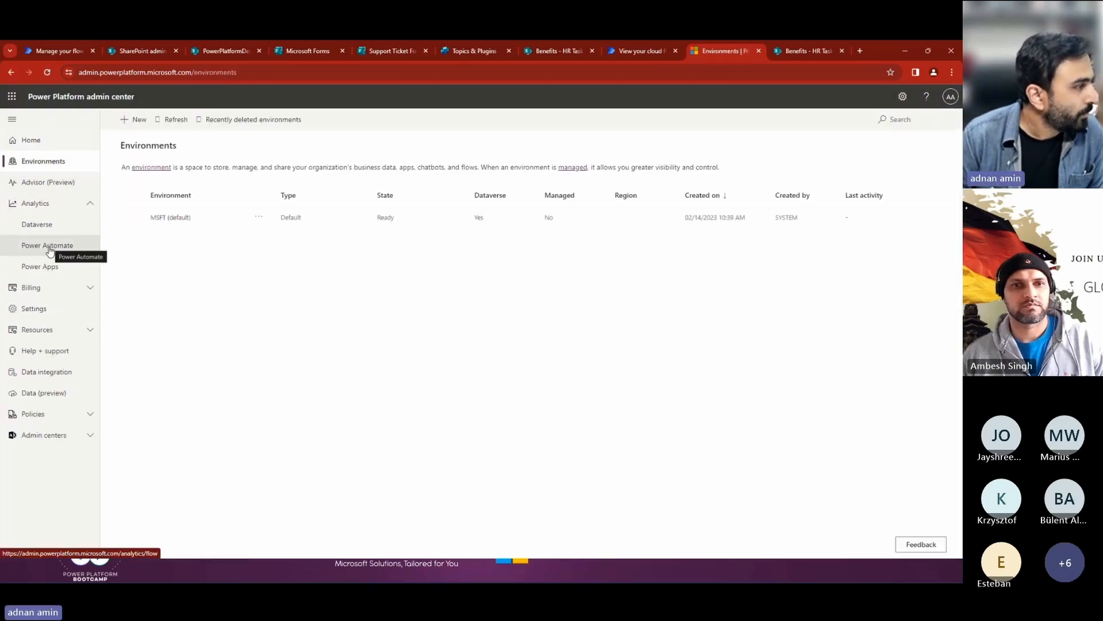
pyautogui.click(92, 253)
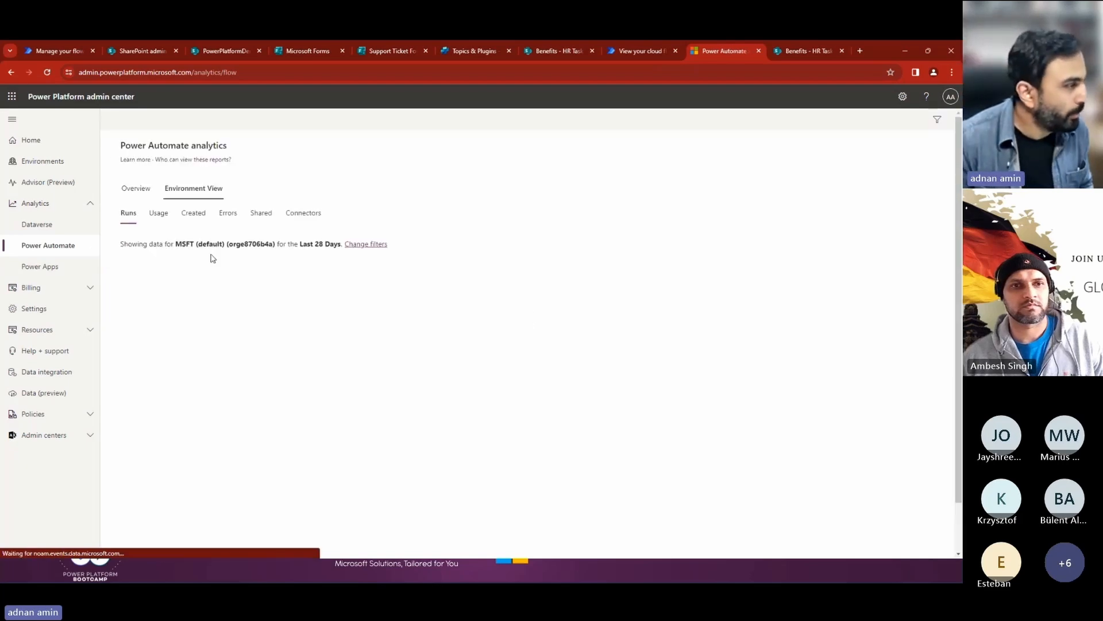
# Step: Check the analytics Overview, and review the daily, weekly and monthly cloud flow runs in the Environment View
pyautogui.click(160, 215)
pyautogui.click(143, 192)
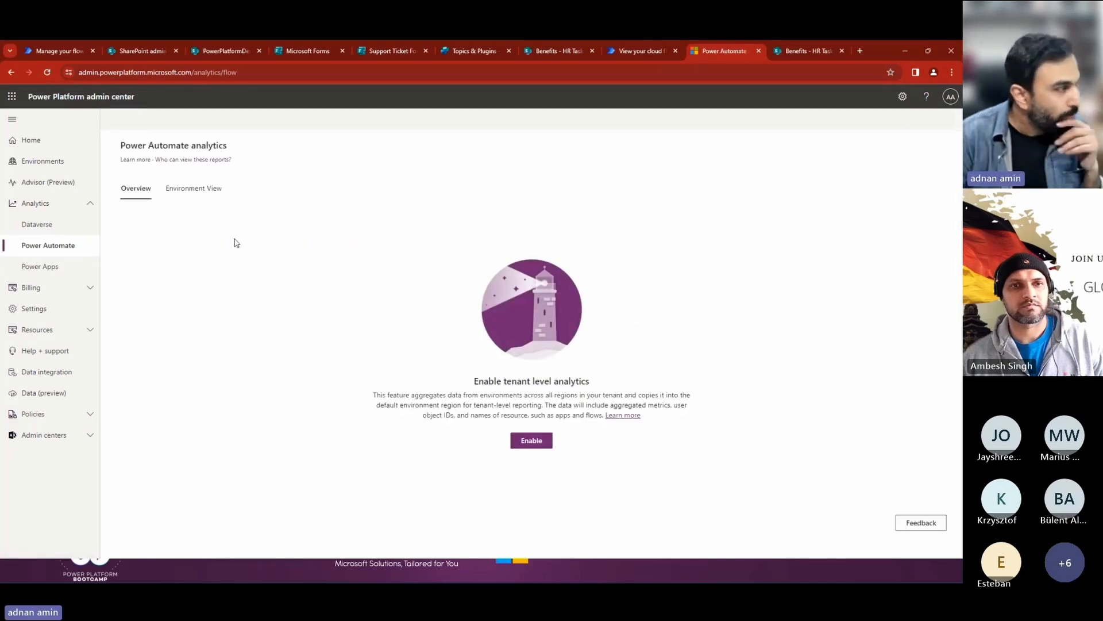
pyautogui.click(196, 192)
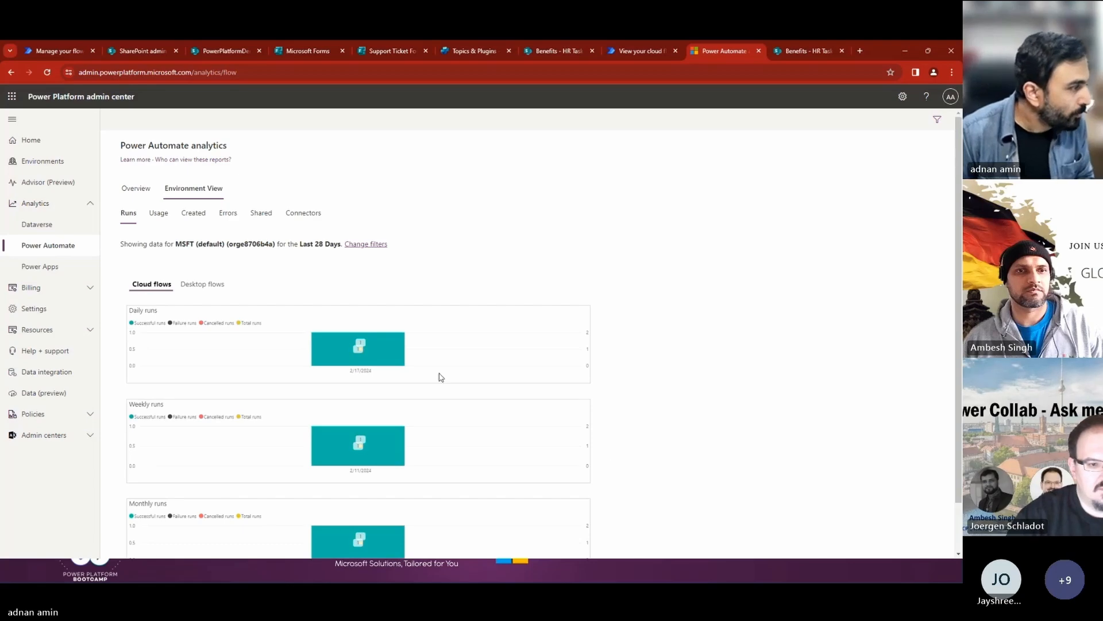
pyautogui.scroll(-2, 340, 348)
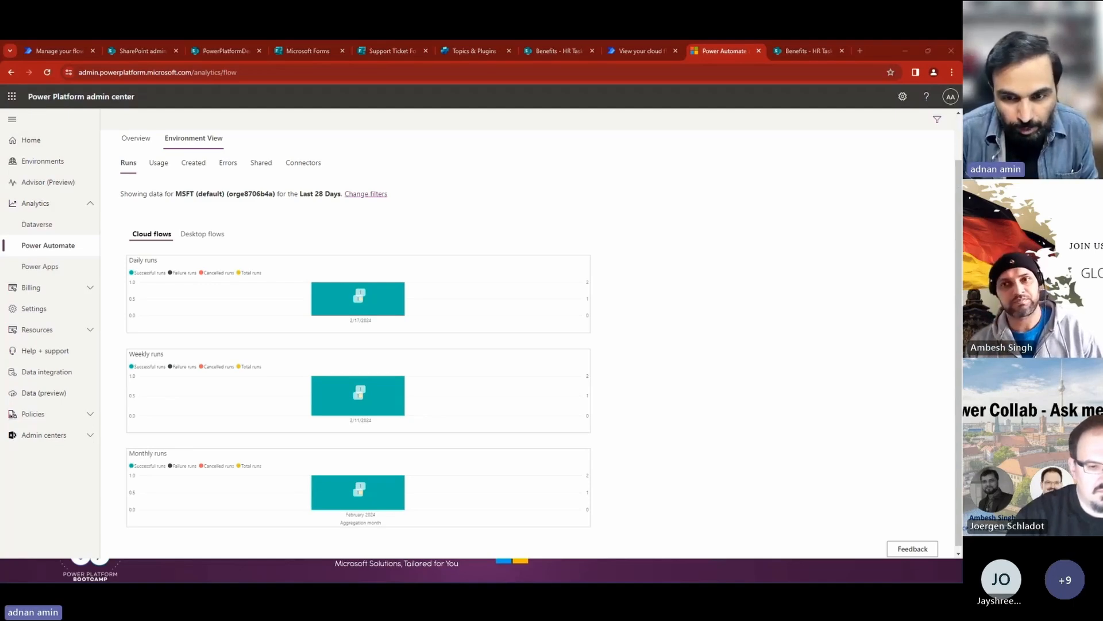
# Step: Switch to the browser window with the MSTechTalk environment and bring up its Power Automate run history page
pyautogui.press('super+d')
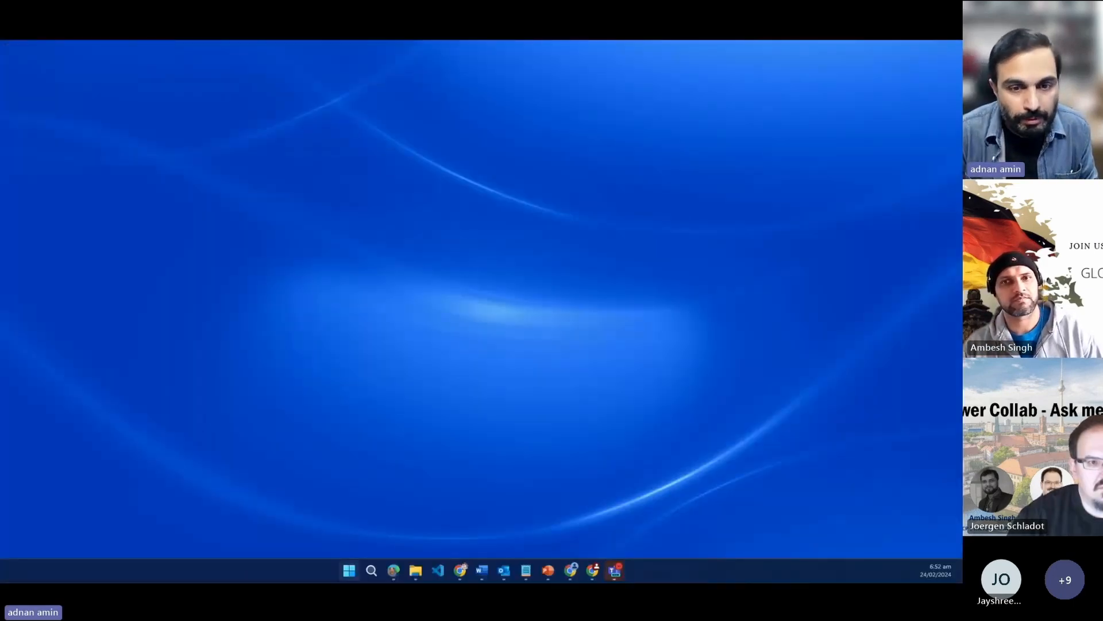
pyautogui.hotkey('alt', 'Tab')
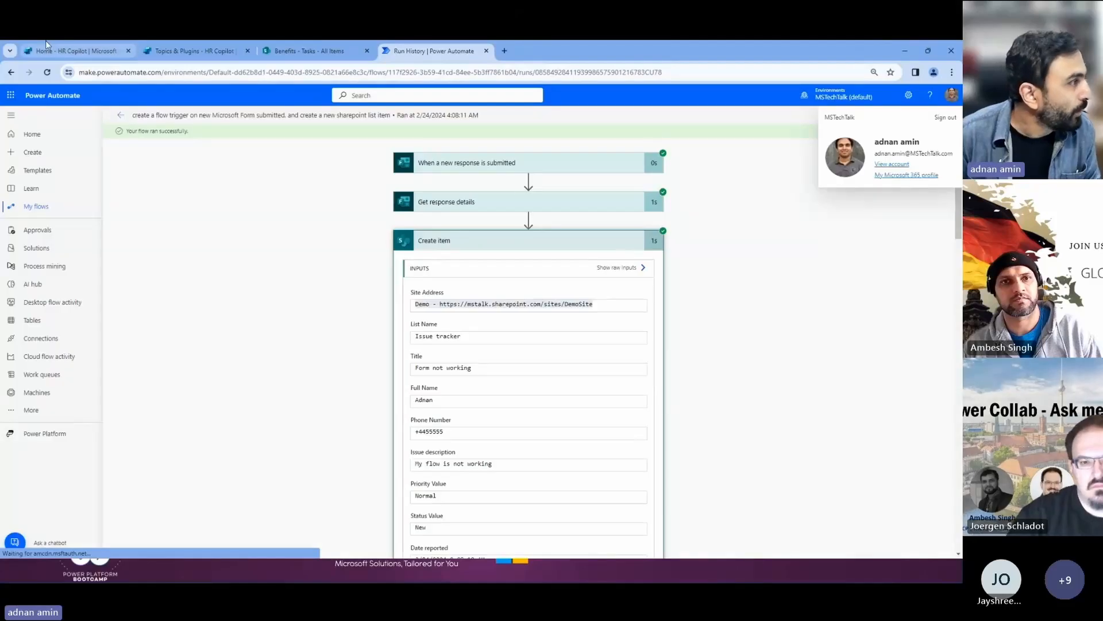
pyautogui.click(73, 55)
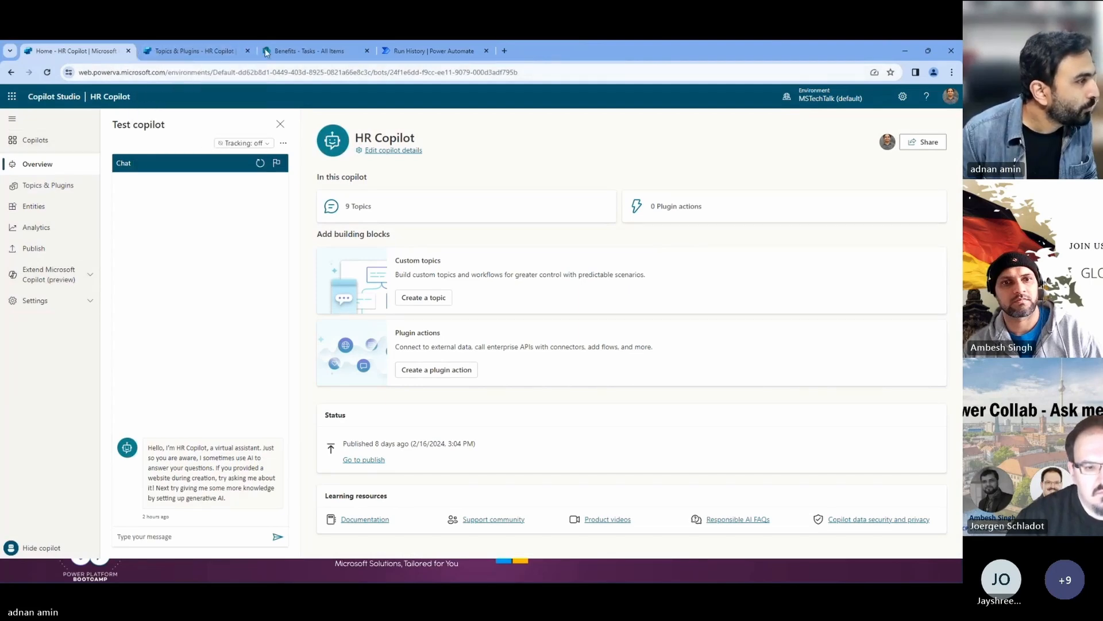
pyautogui.click(306, 53)
pyautogui.click(381, 53)
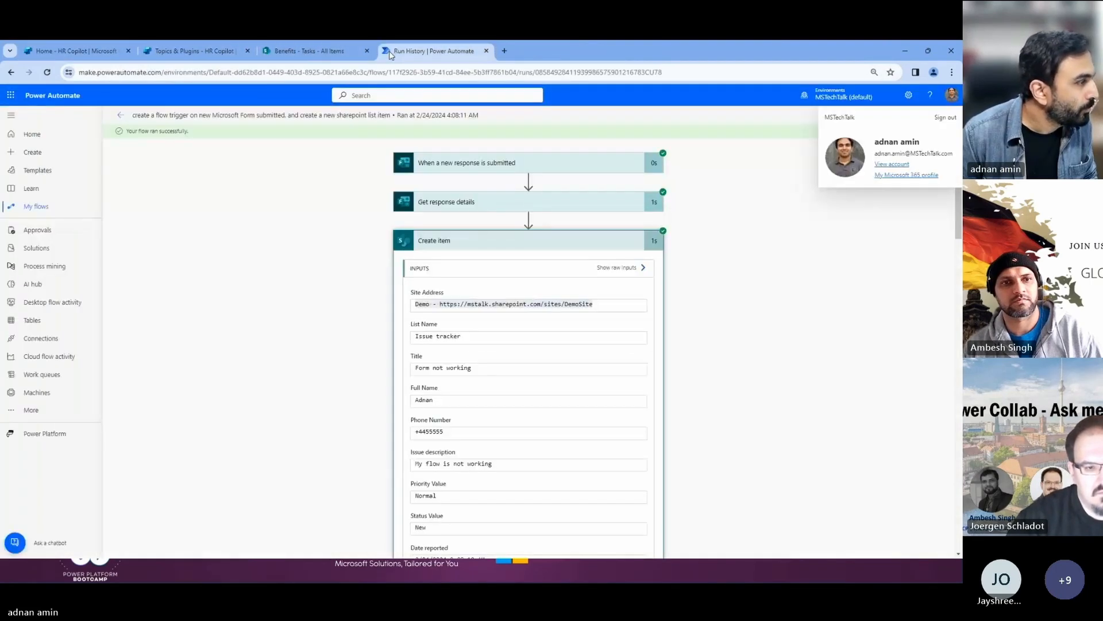
# Step: Review the successful and failed runs in the MSTechTalk environment's Cloud flow activity, and open the Process mining page
pyautogui.click(52, 363)
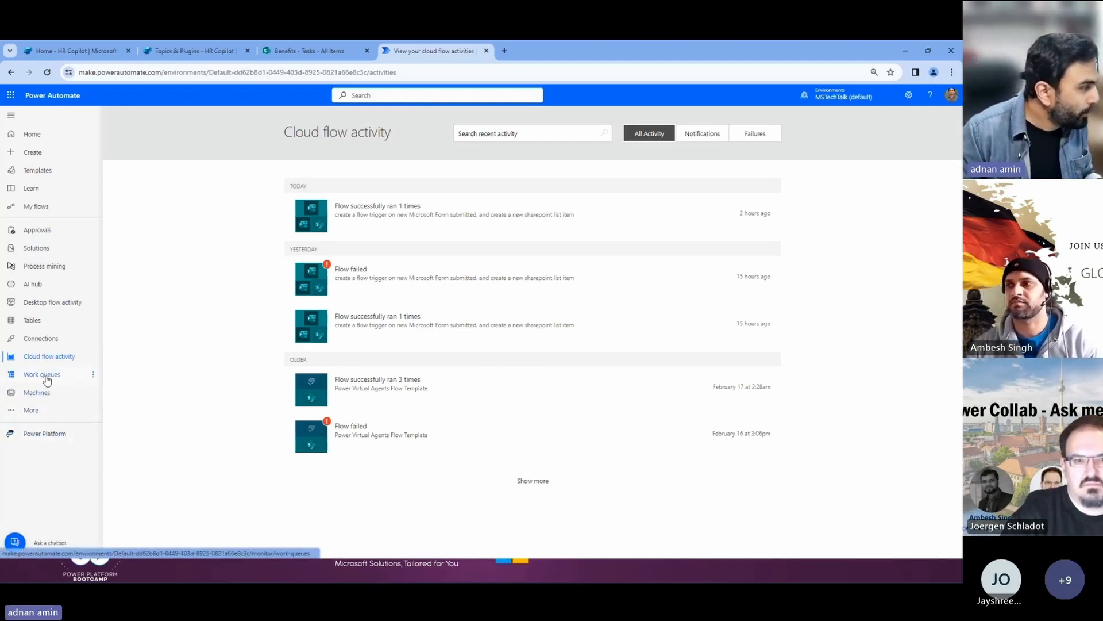
pyautogui.click(33, 270)
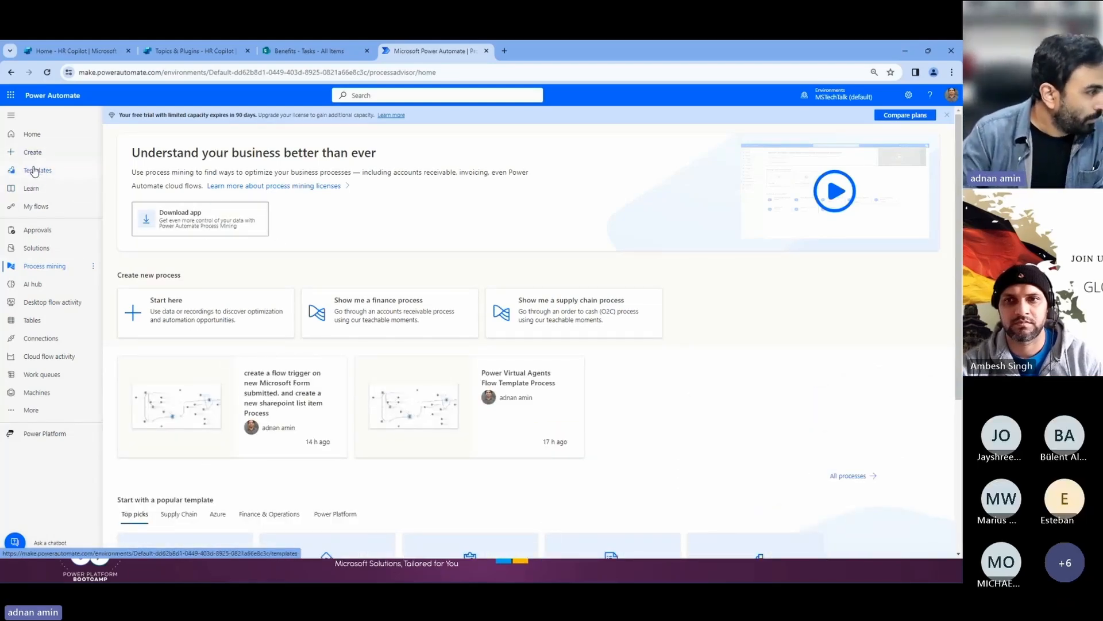
# Step: From My flows, open the flow triggered by a new Microsoft Form submission that creates a SharePoint list item, and open its process mining report
pyautogui.click(38, 207)
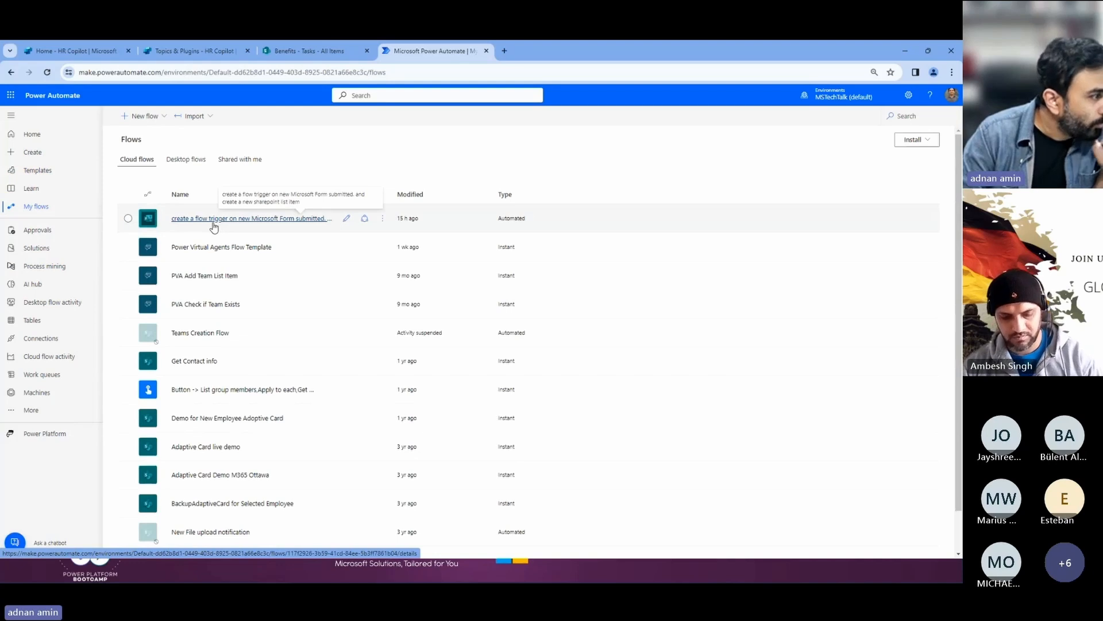
pyautogui.click(213, 224)
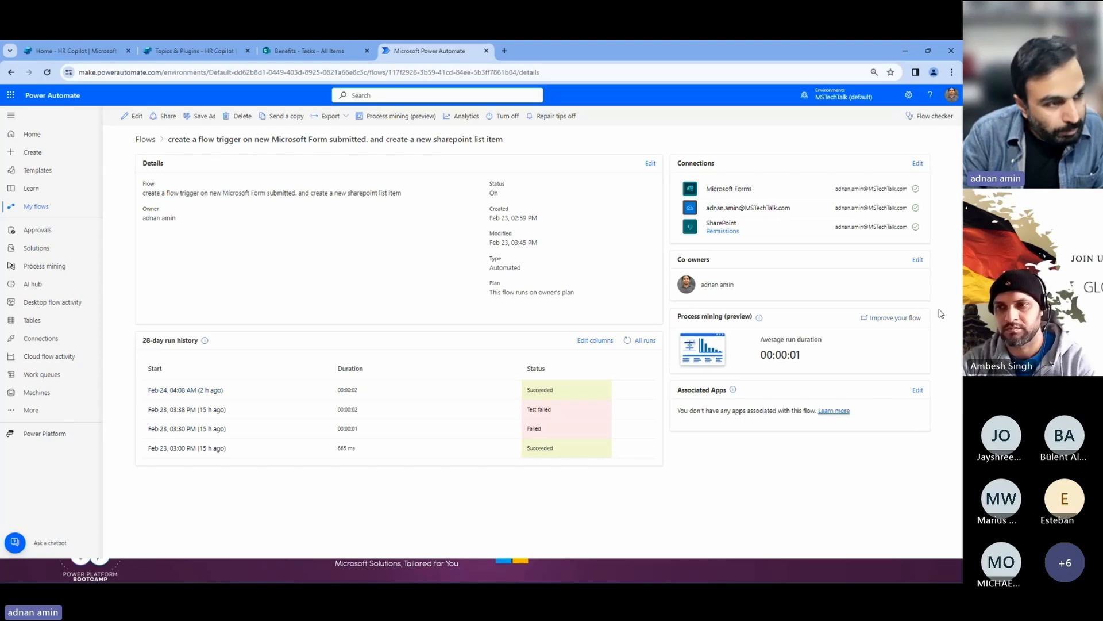
pyautogui.click(882, 319)
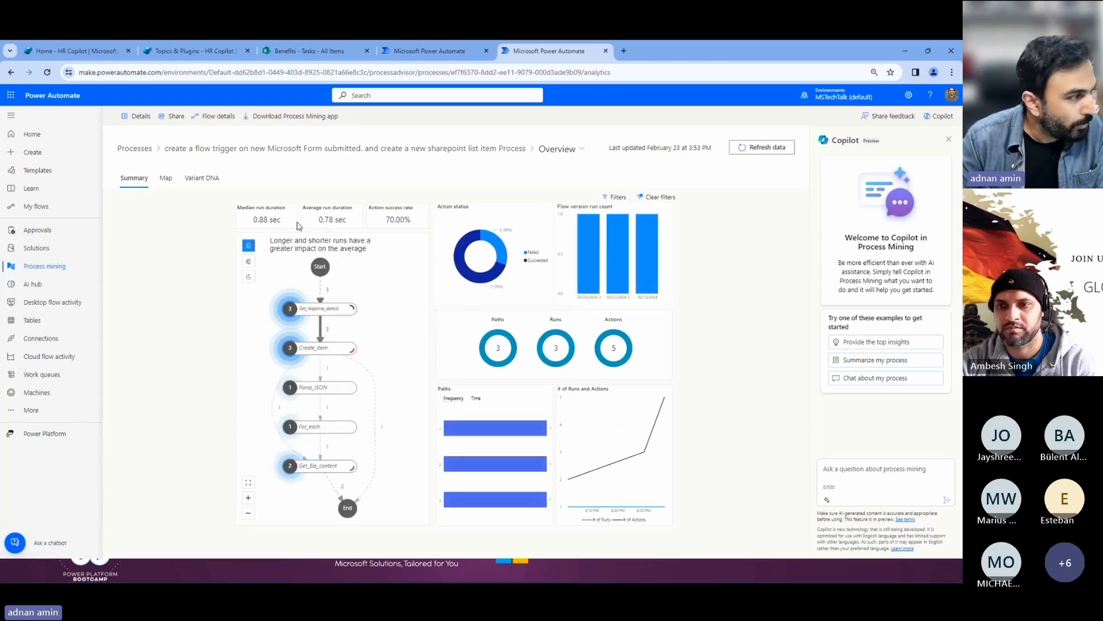
# Step: Examine the flow's process map in the Summary, highlighting the paths around Get_file_content, Create_item and Start in turn
pyautogui.moveTo(272, 228)
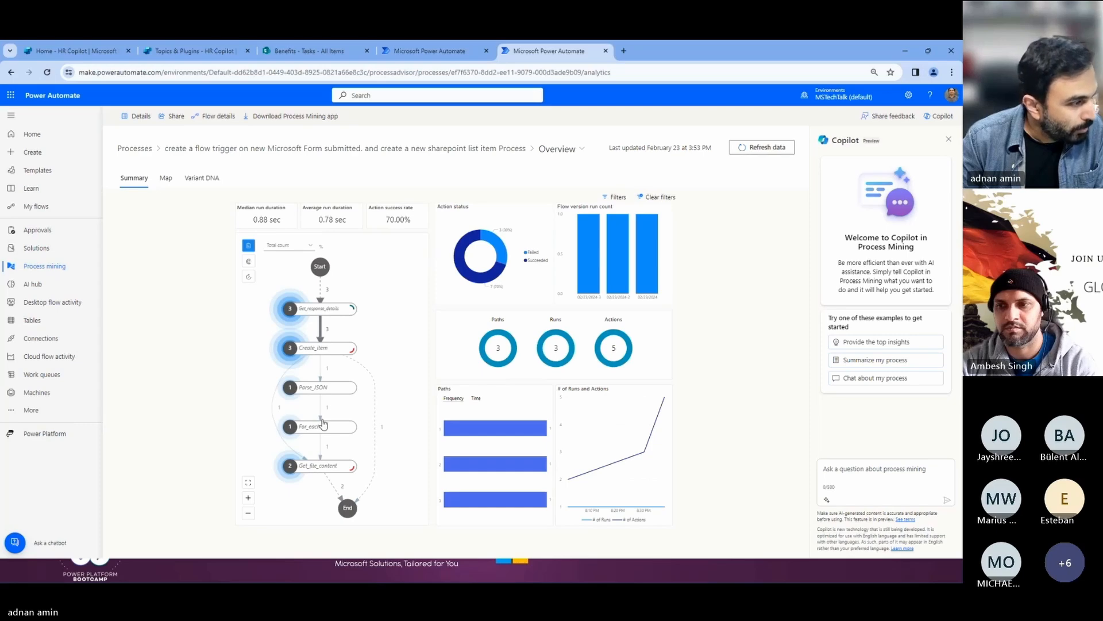
pyautogui.moveTo(346, 472)
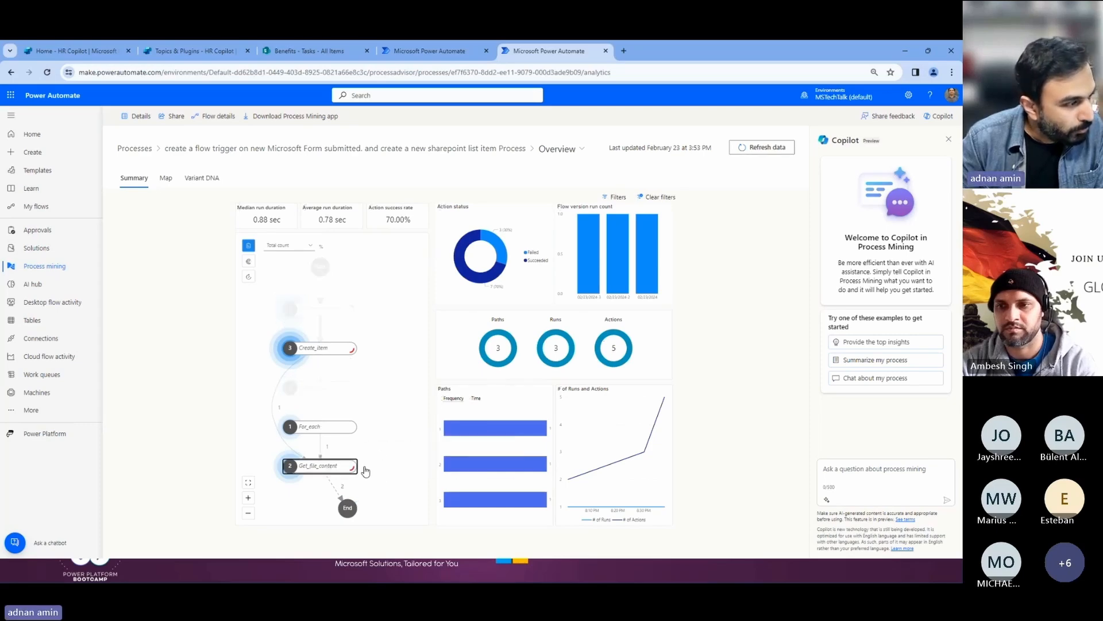
pyautogui.click(353, 469)
pyautogui.click(352, 349)
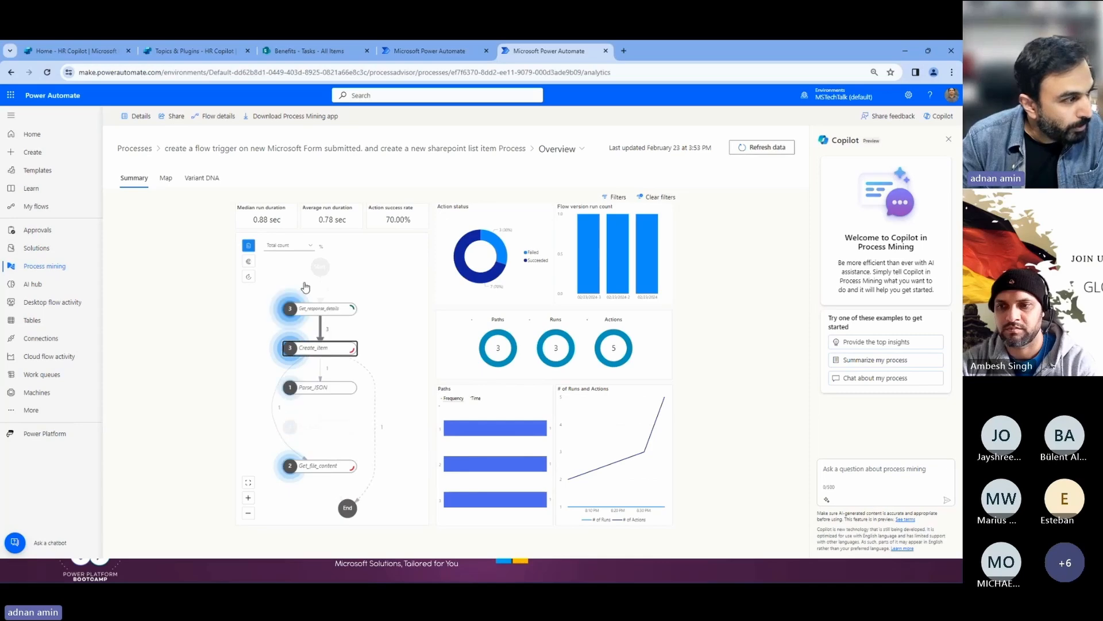
pyautogui.click(320, 267)
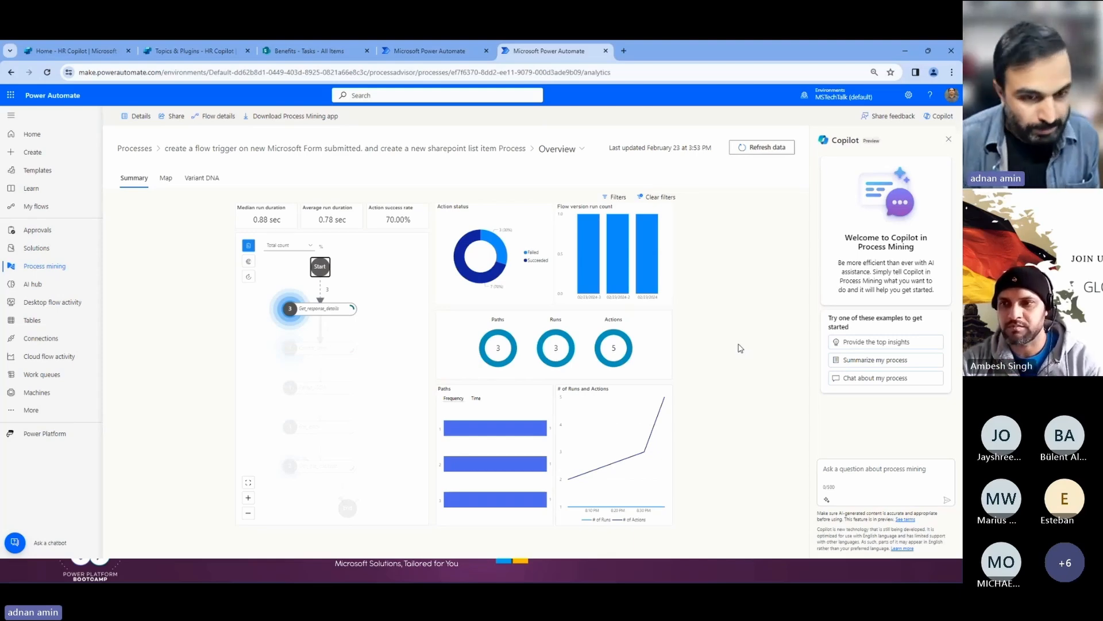
# Step: Switch to the slide show at Monitoring and Process Improvement and advance to the Any Questions? slide
pyautogui.hotkey('alt', 'Tab')
pyautogui.hotkey('alt', 'Tab')
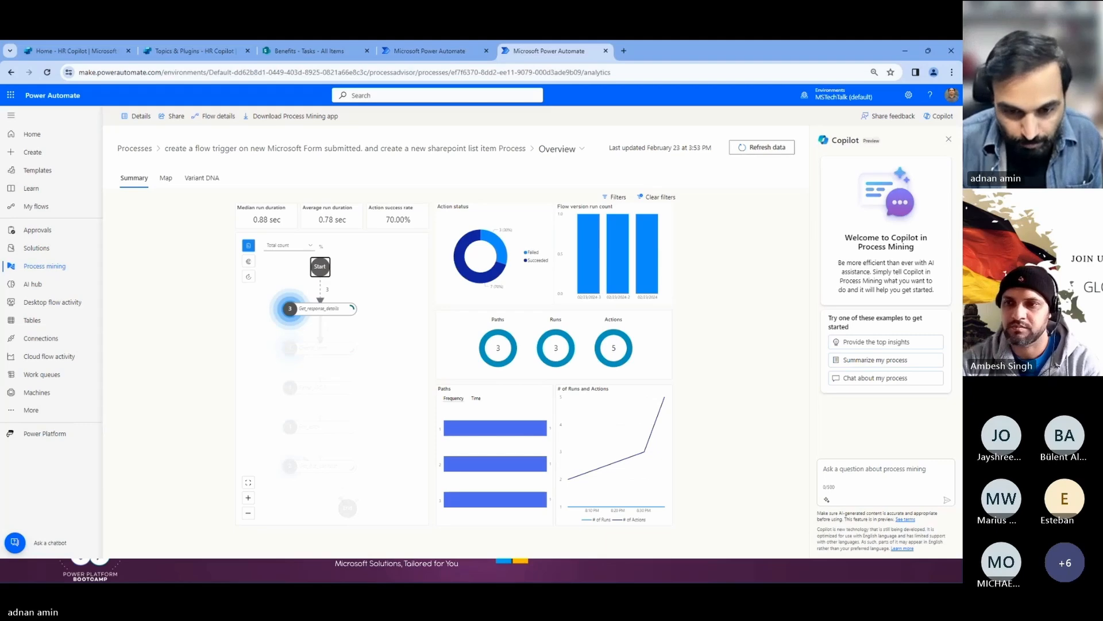
pyautogui.hotkey('alt', 'Tab')
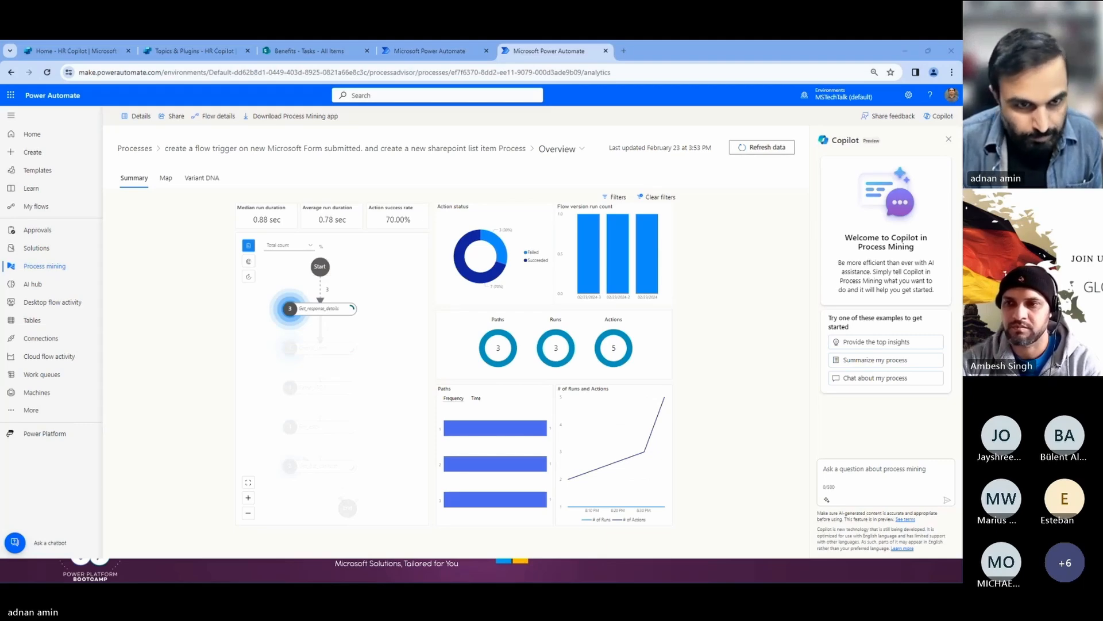
pyautogui.hotkey('alt', 'Tab')
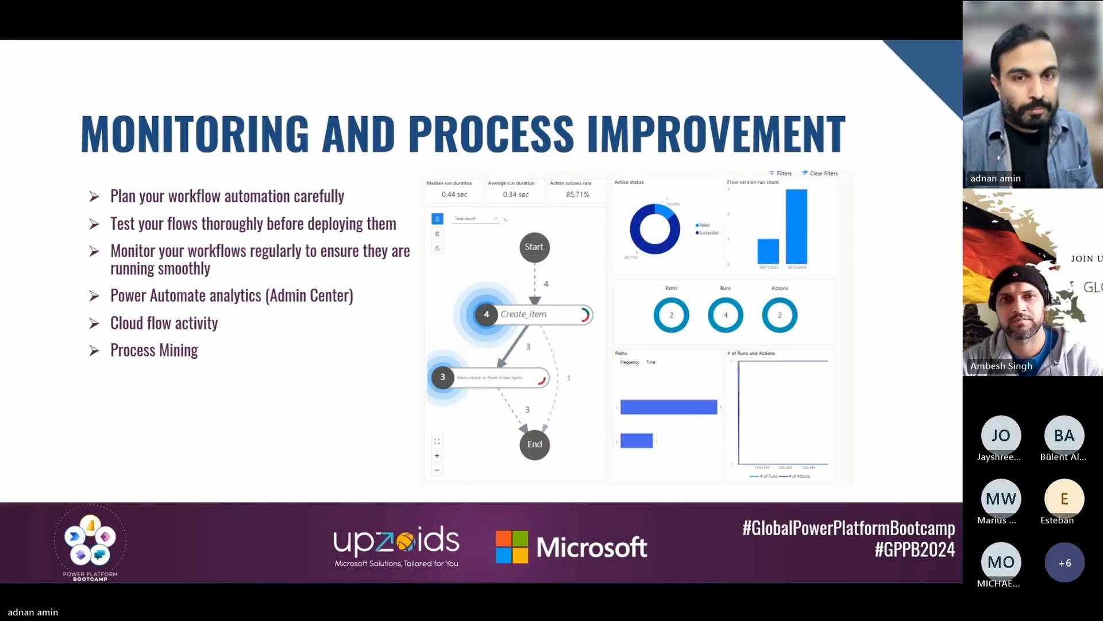
pyautogui.press('Right')
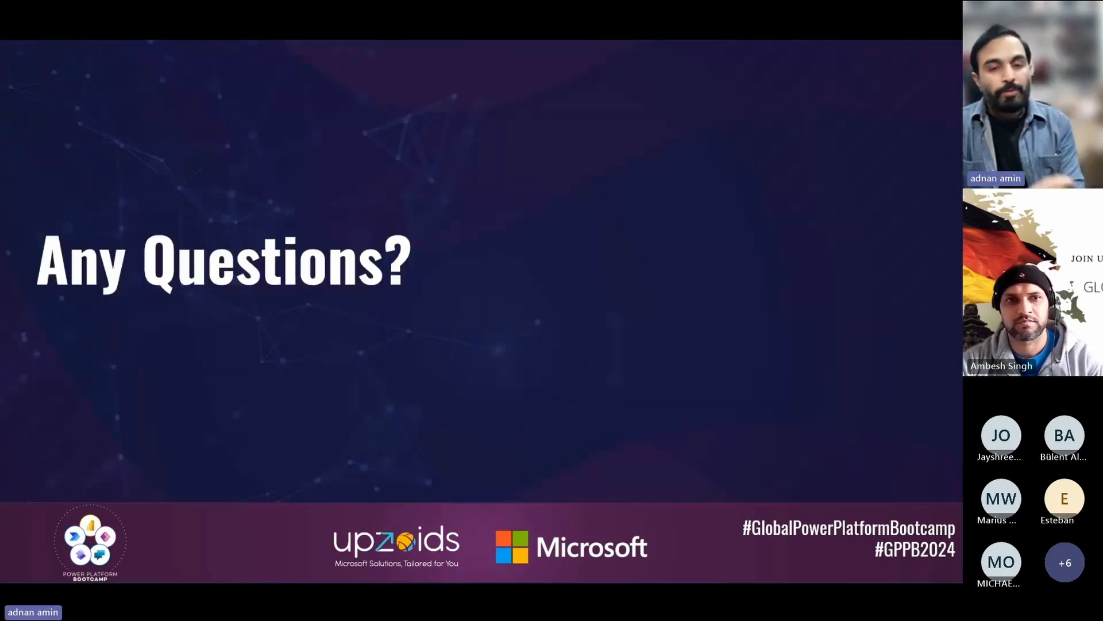